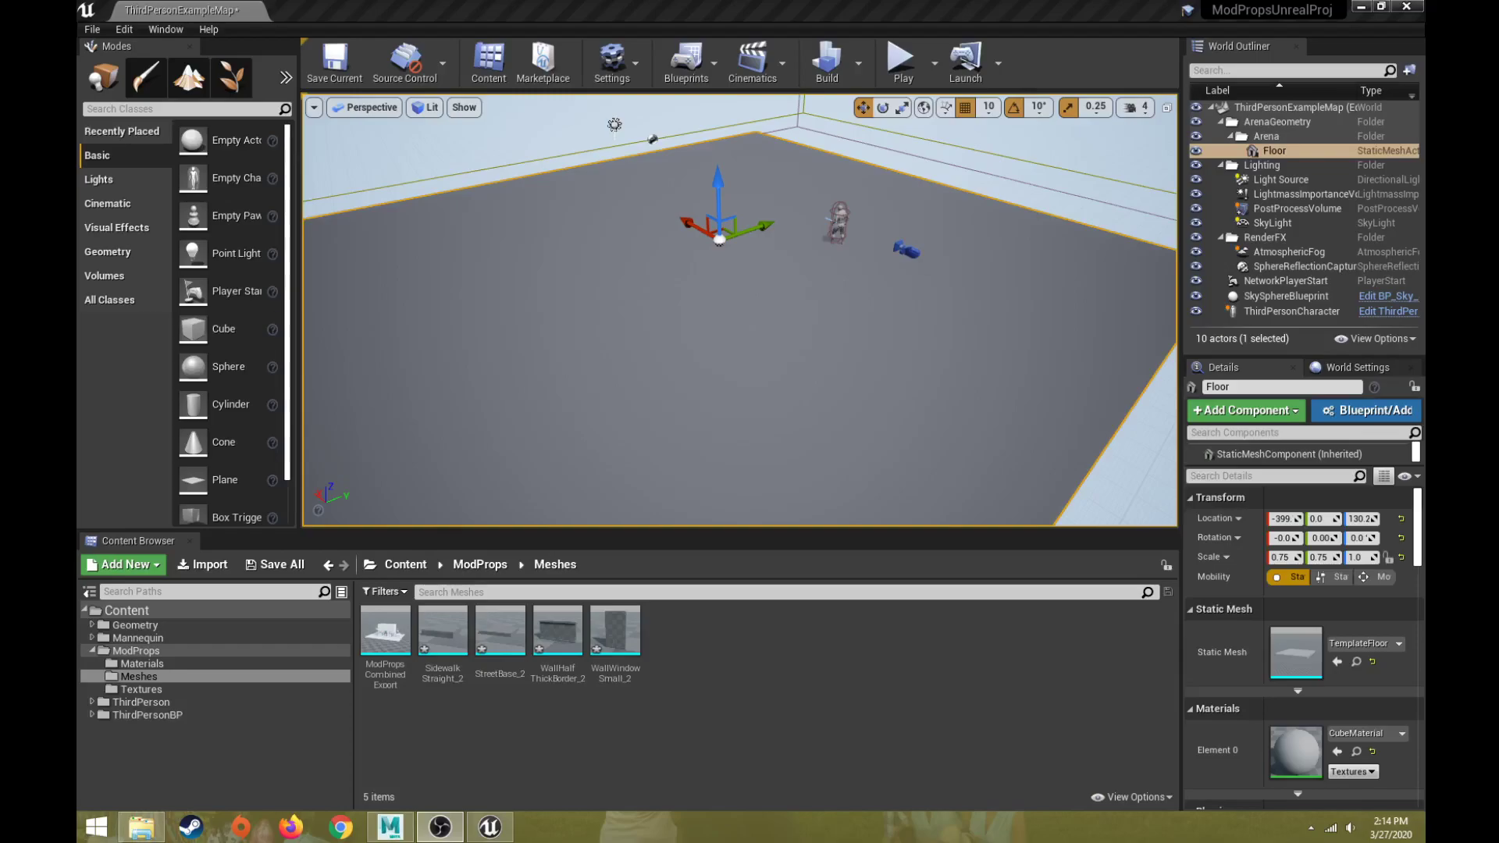
Look through the ModProps Materials and Textures folders, finishing in the Meshes folder.
click(164, 652)
click(160, 663)
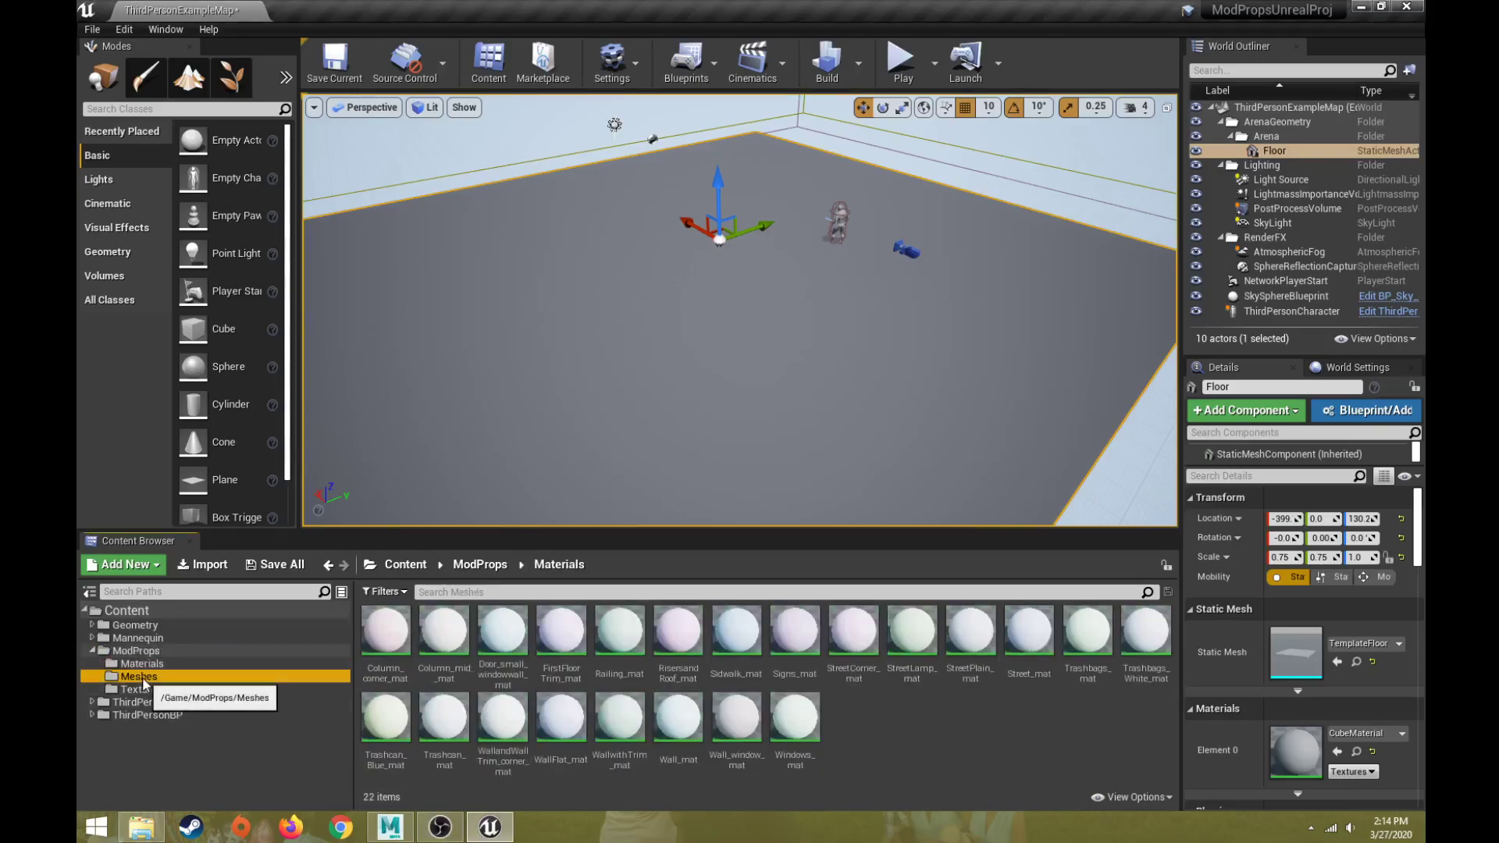
click(142, 676)
click(147, 690)
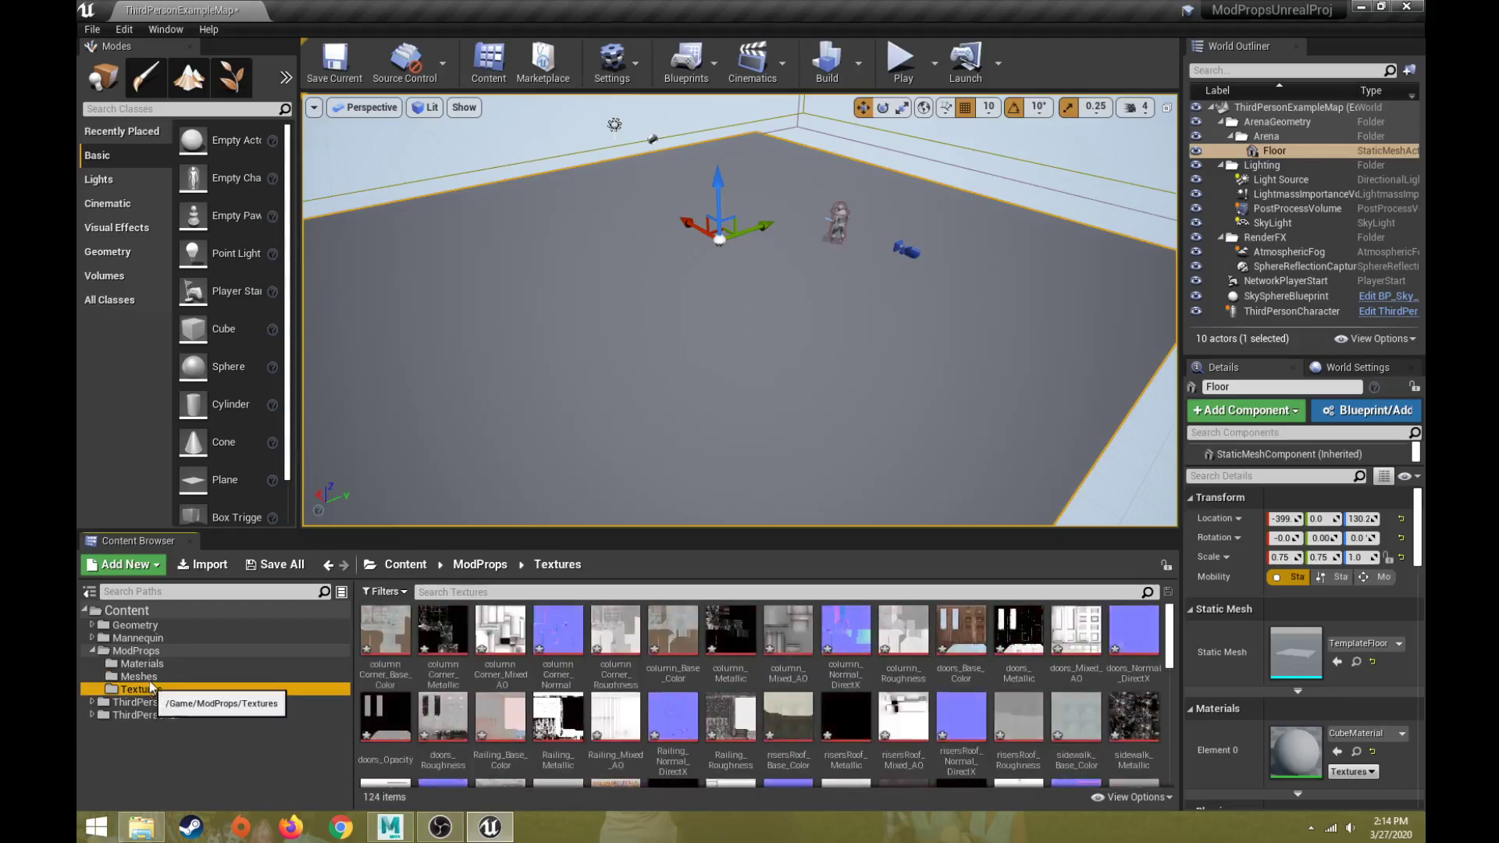
click(153, 676)
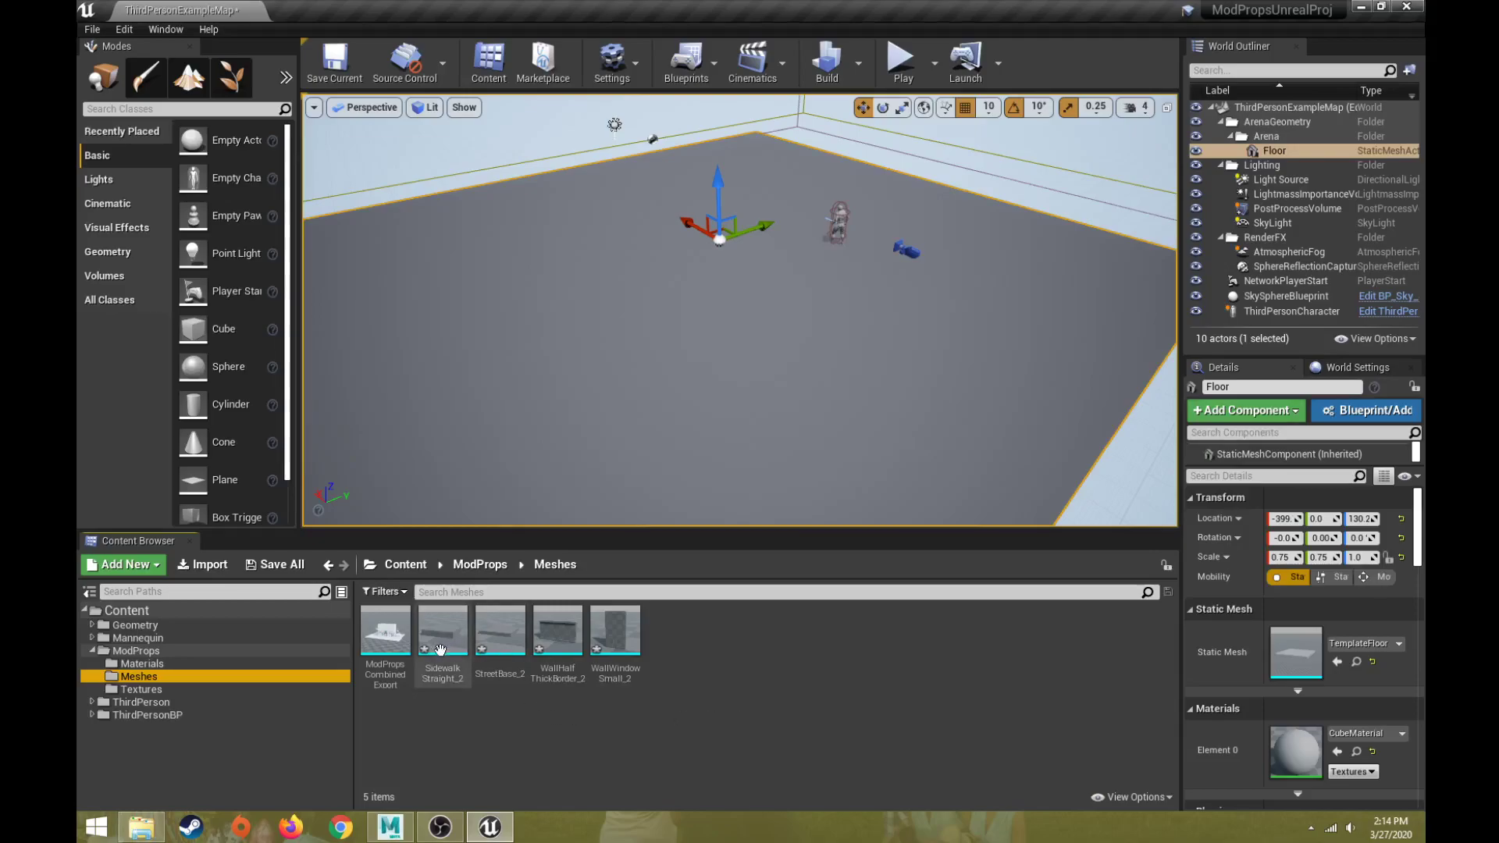
Open the ModPropsCombinedExport mesh in its own editor and view the combined building model from the front.
mouse_move(383, 633)
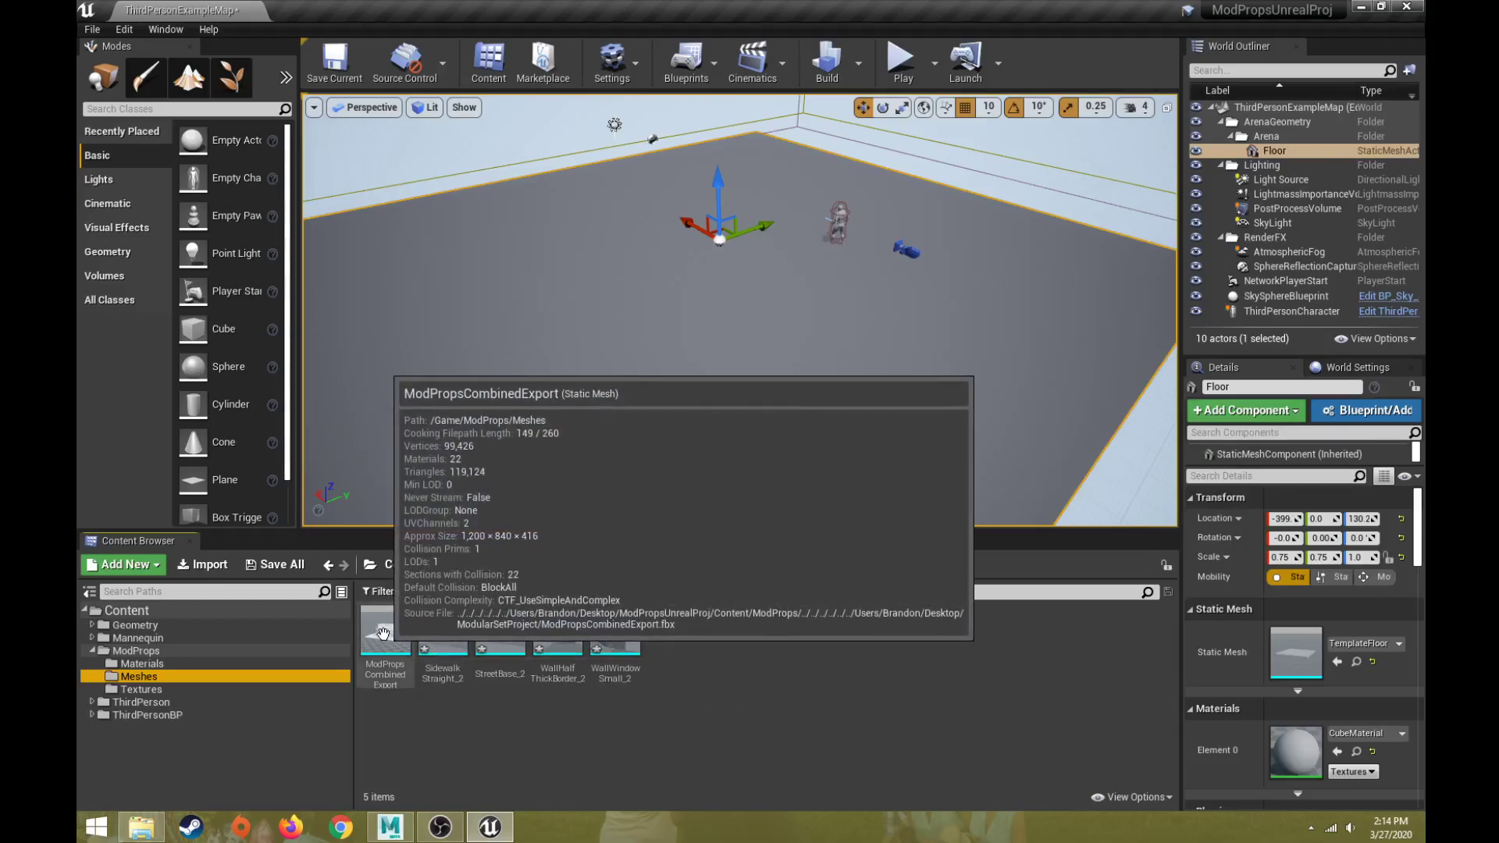
click(382, 632)
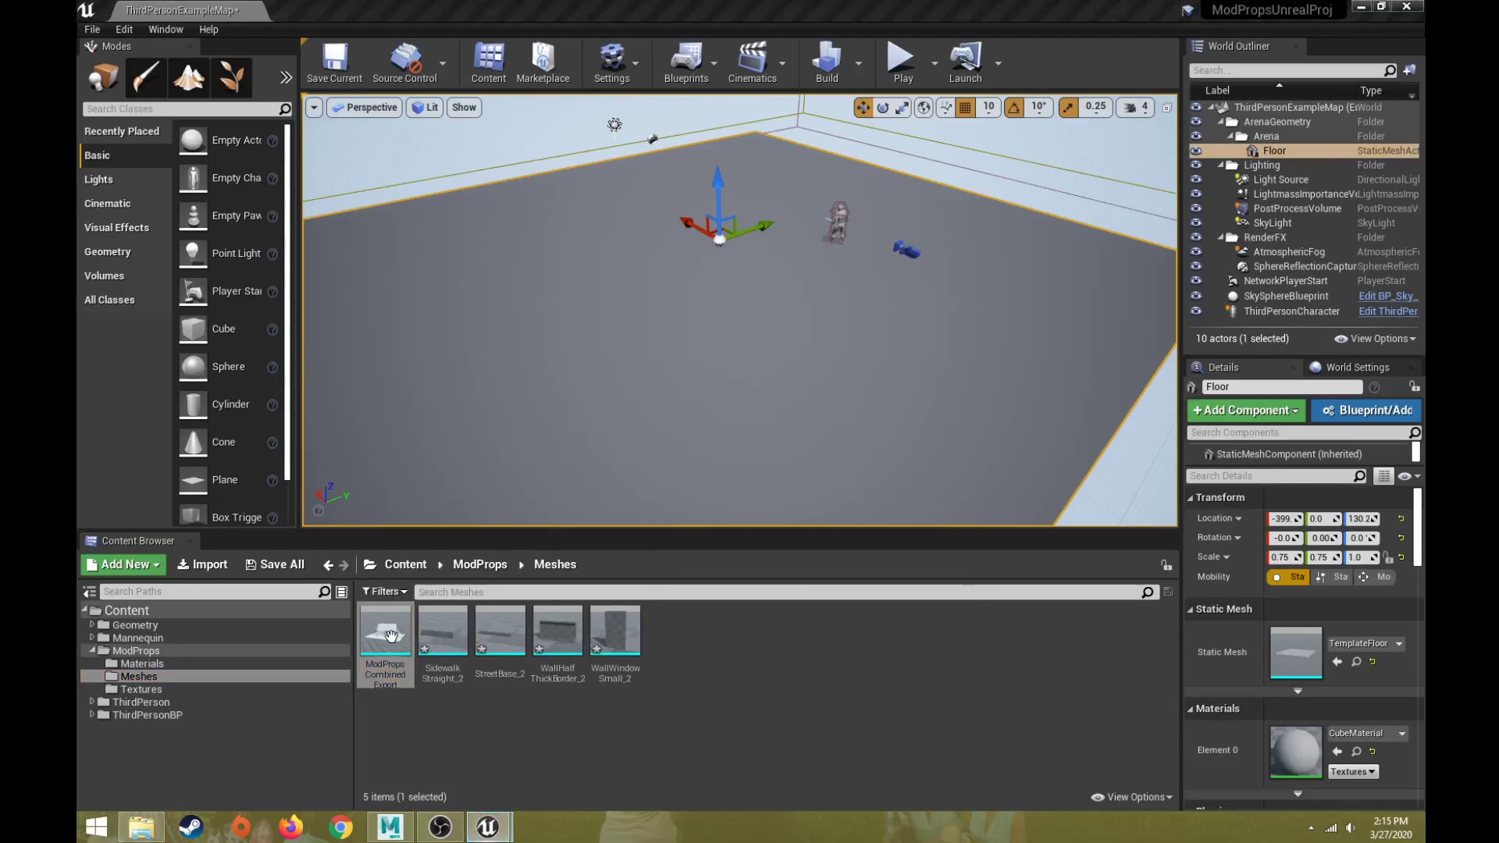
drag(1498, 93, 1154, 49)
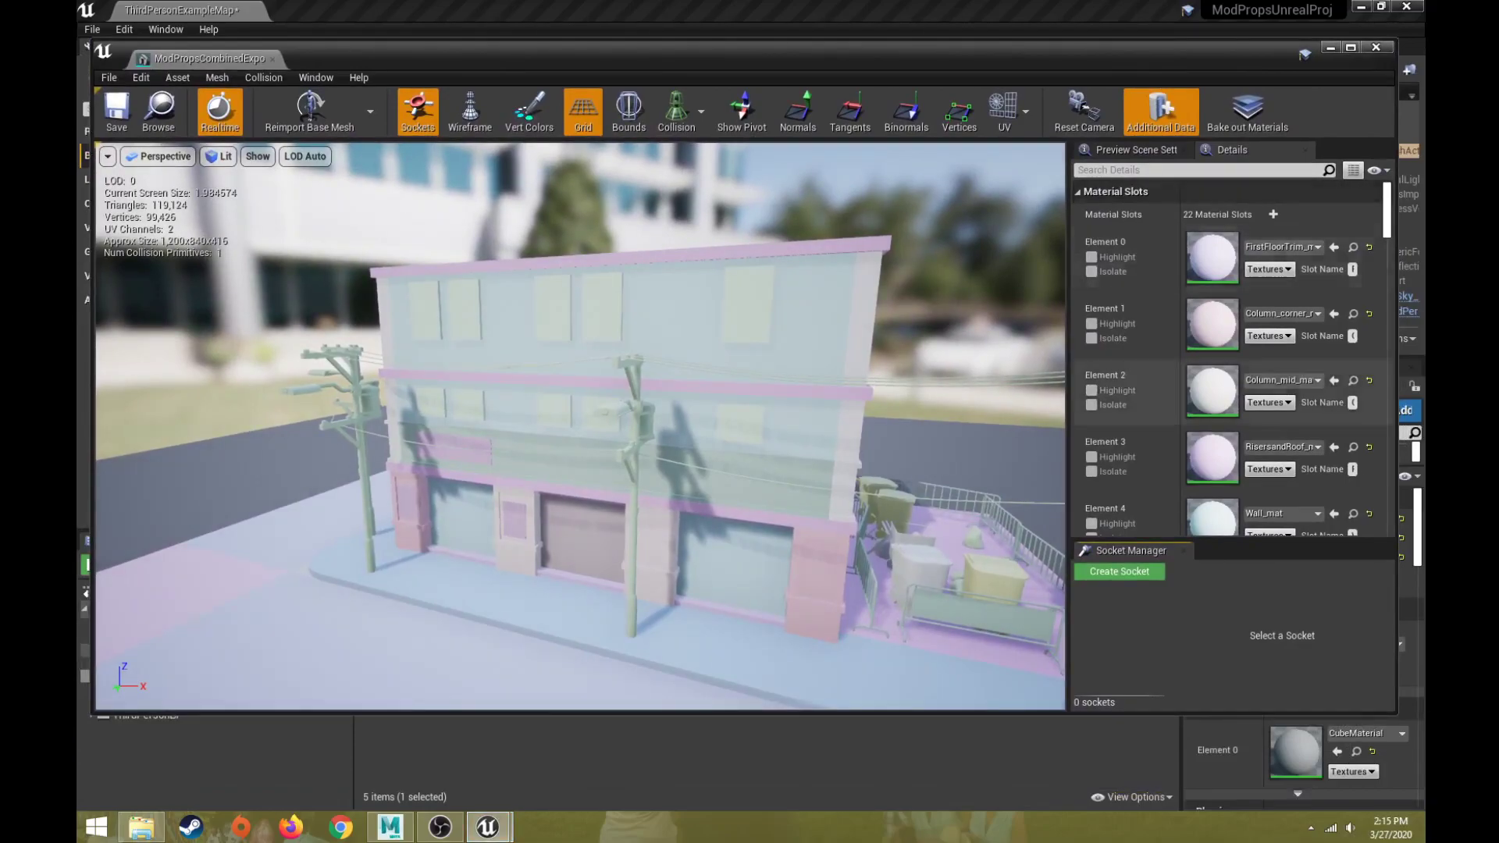
drag(1393, 711, 1380, 568)
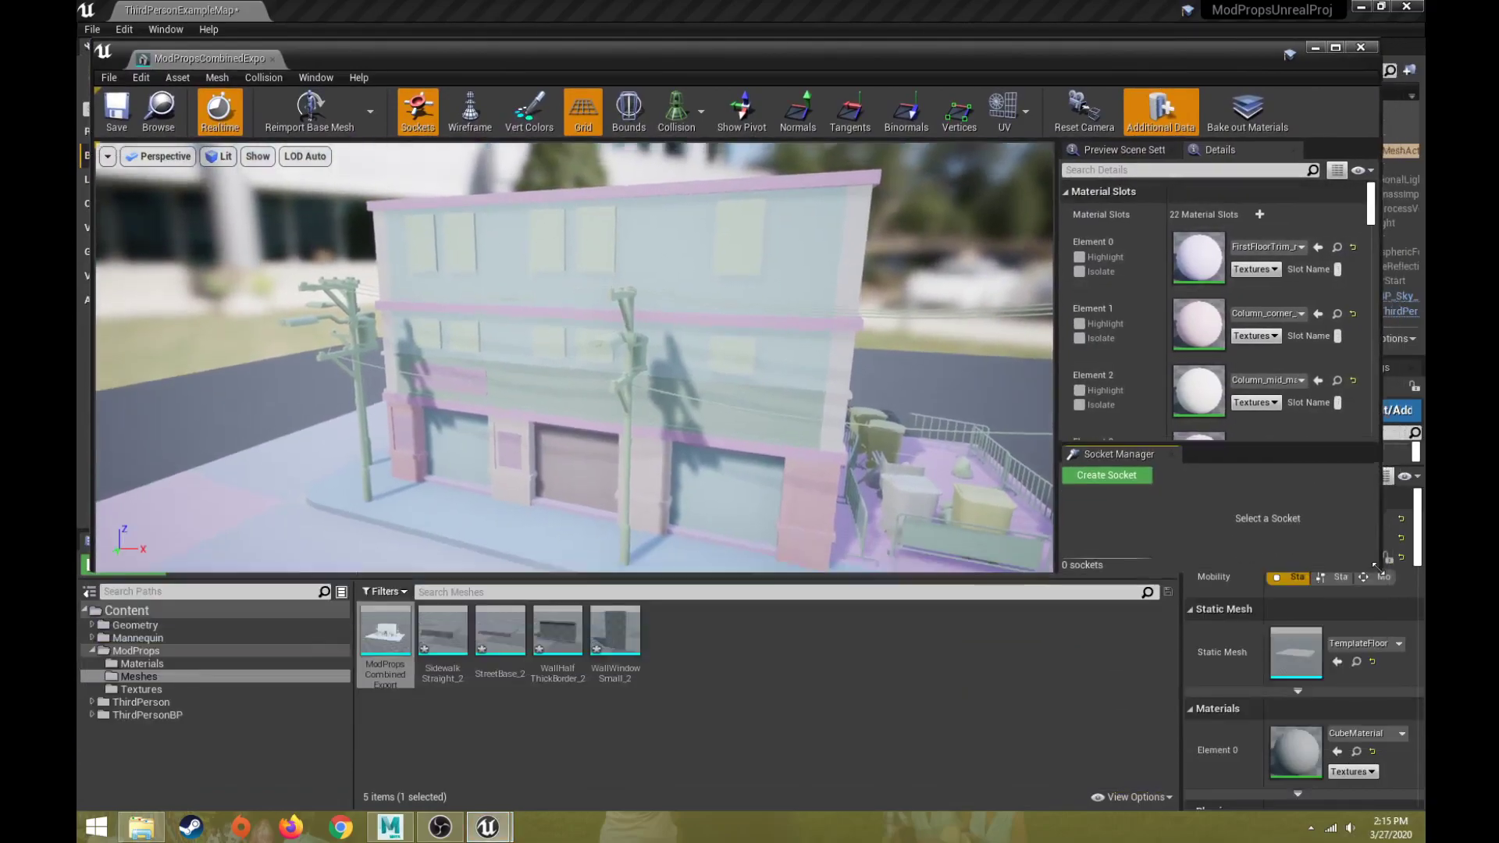
mouse_move(385, 631)
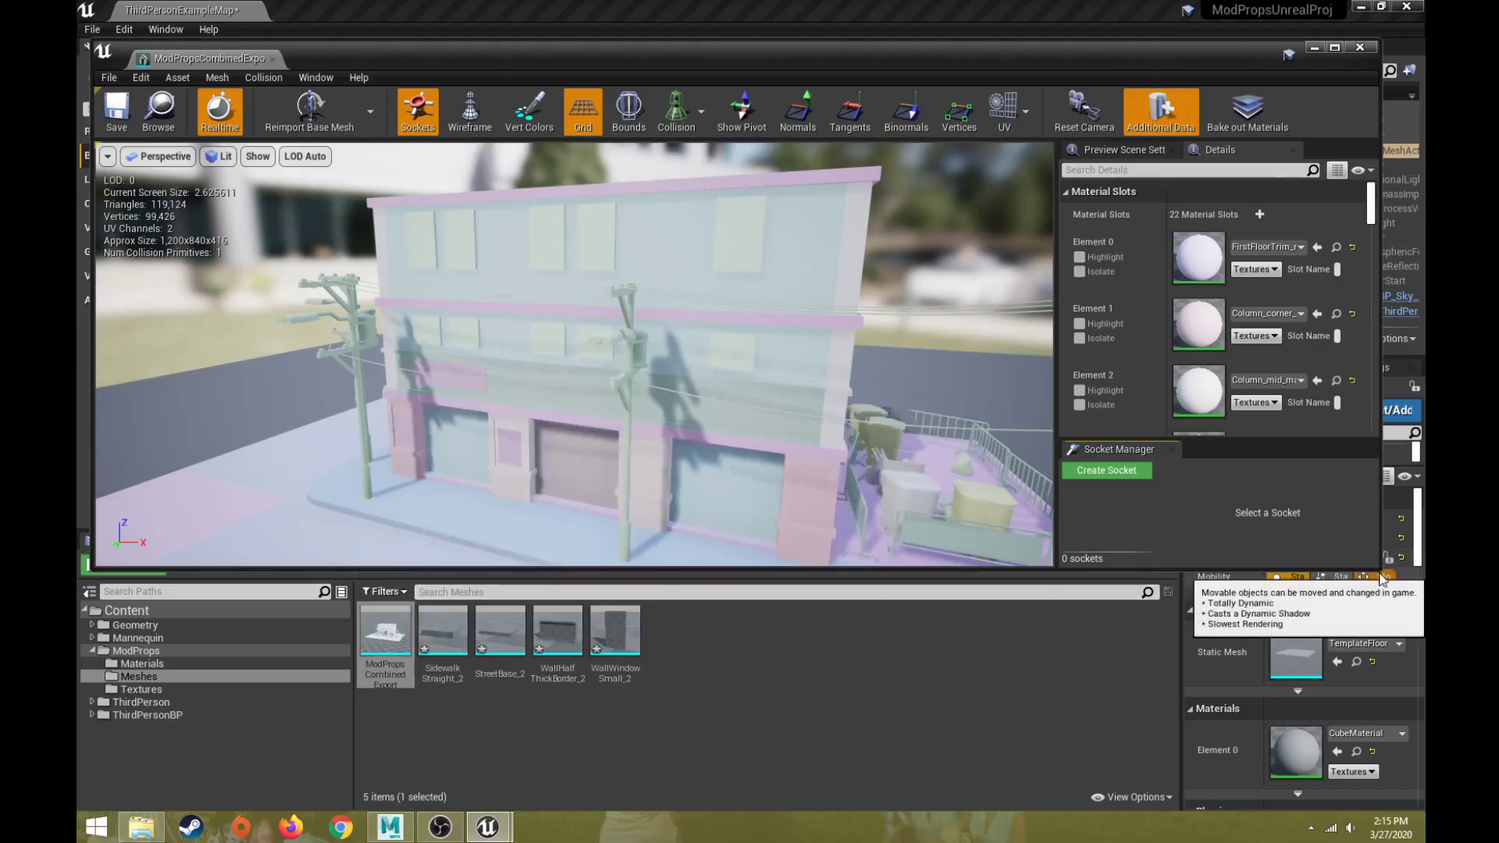
drag(1376, 569, 1393, 759)
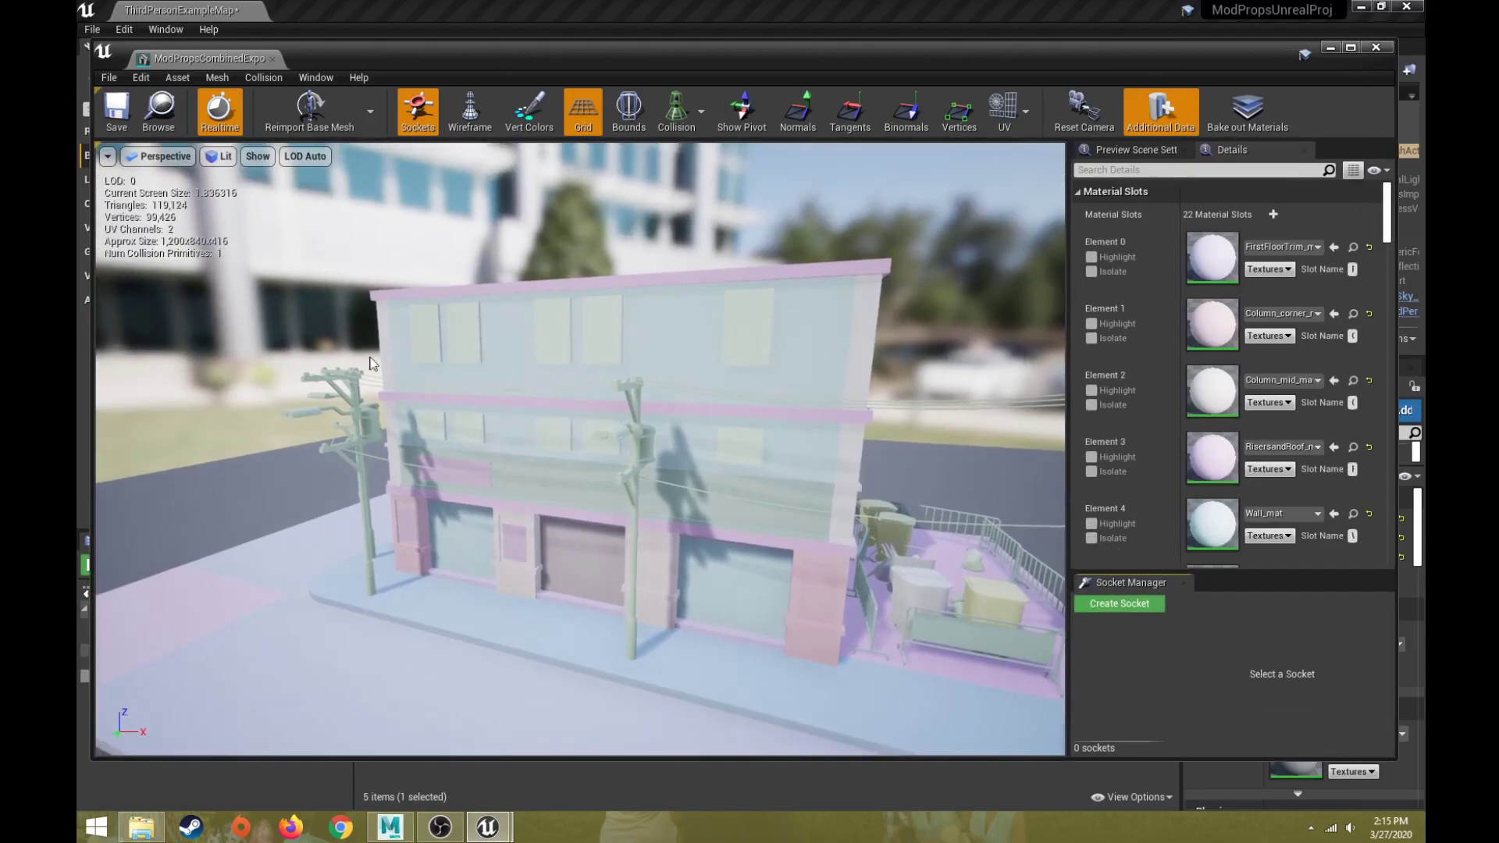
right_drag(428, 357, 476, 409)
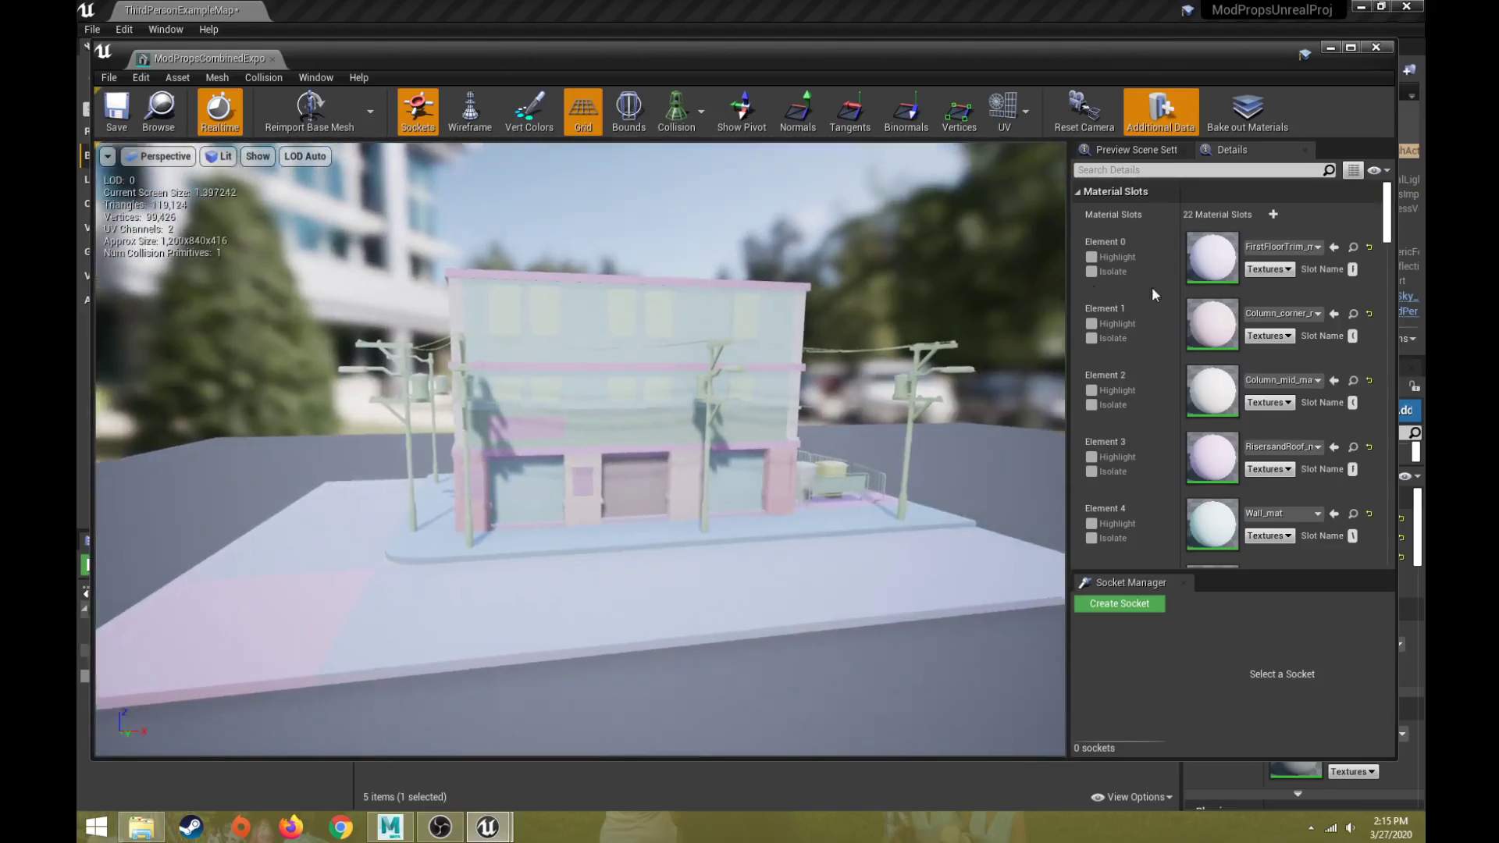
Review the material slots assigned to the ModPropsCombinedExport mesh, and close its editor.
scroll(1154, 293, down, 8)
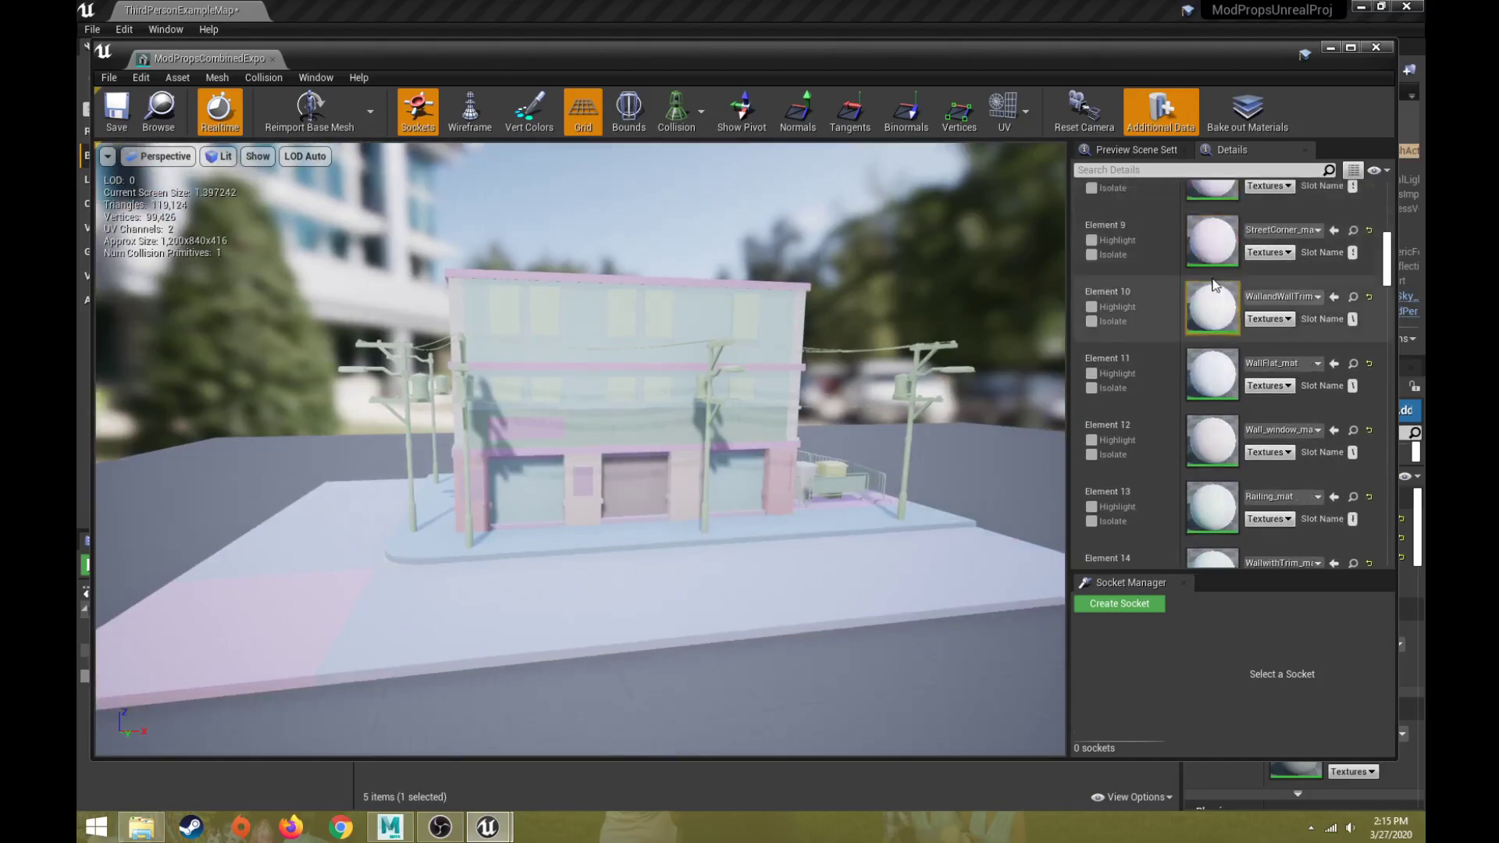
scroll(1212, 283, down, 4)
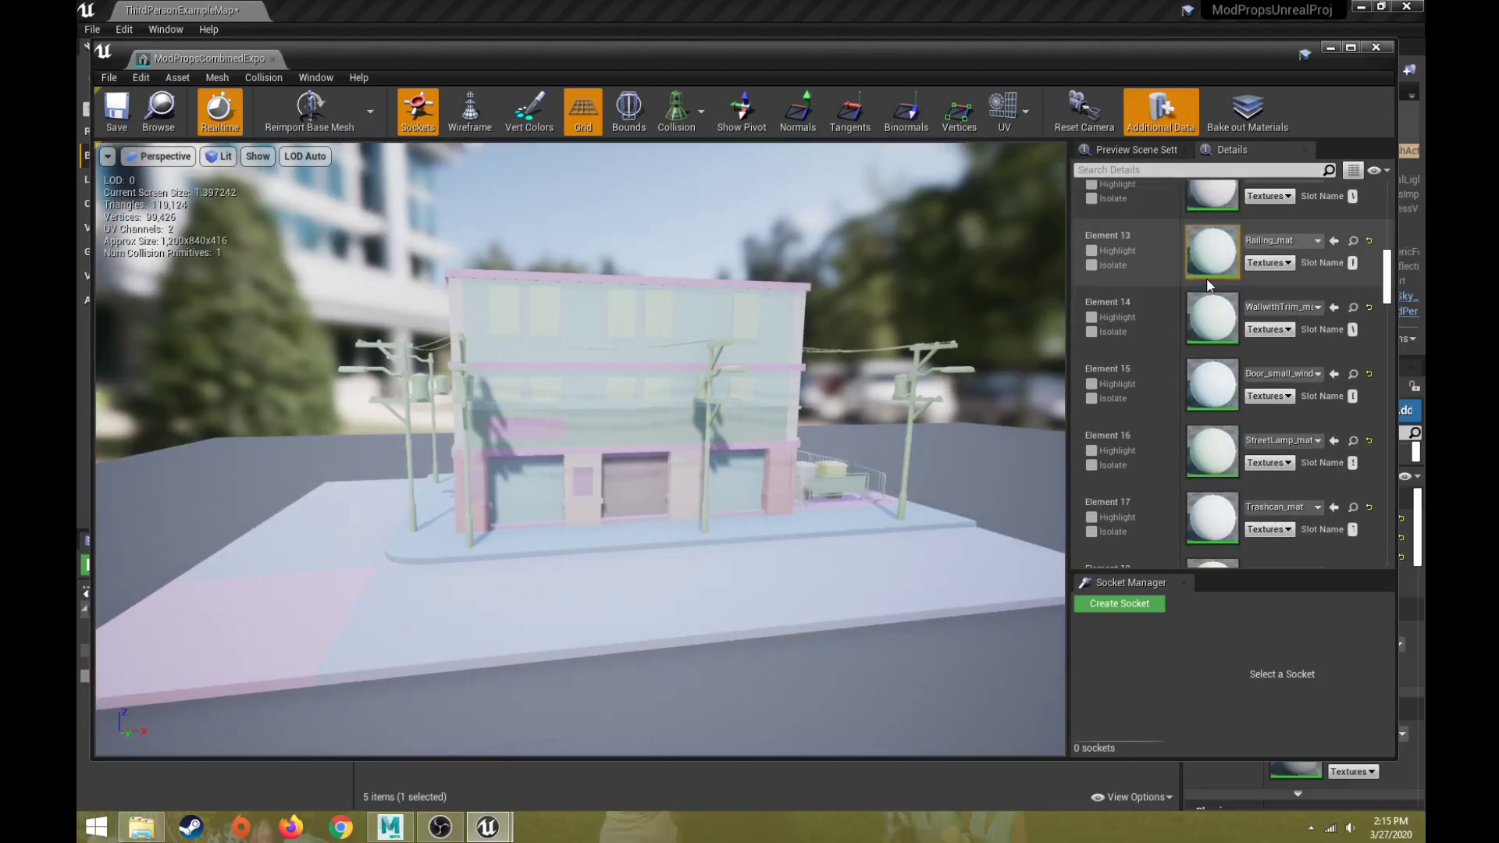
scroll(1207, 285, up, 3)
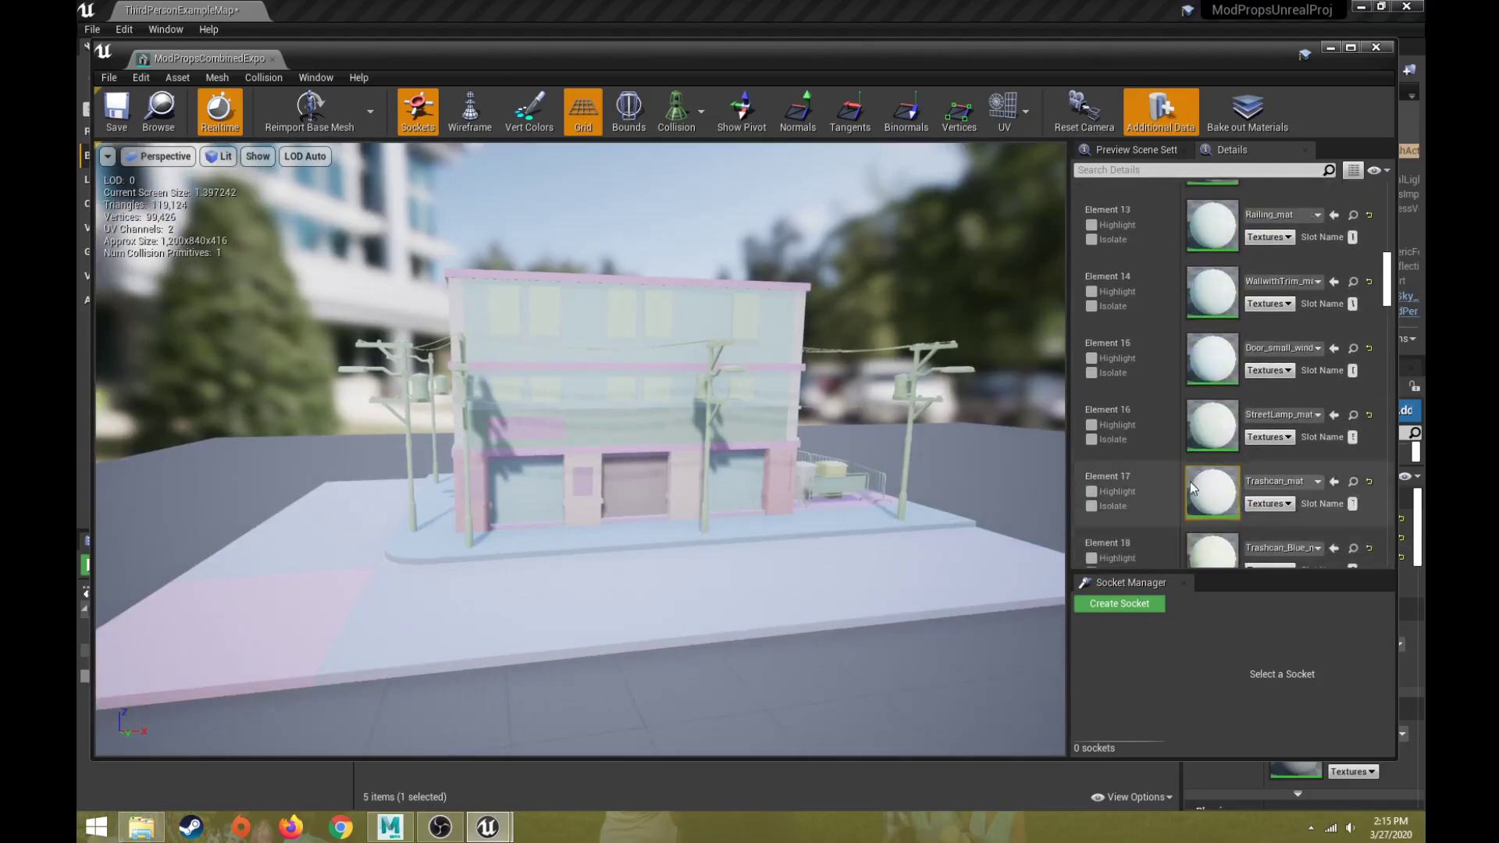
scroll(1199, 486, up, 10)
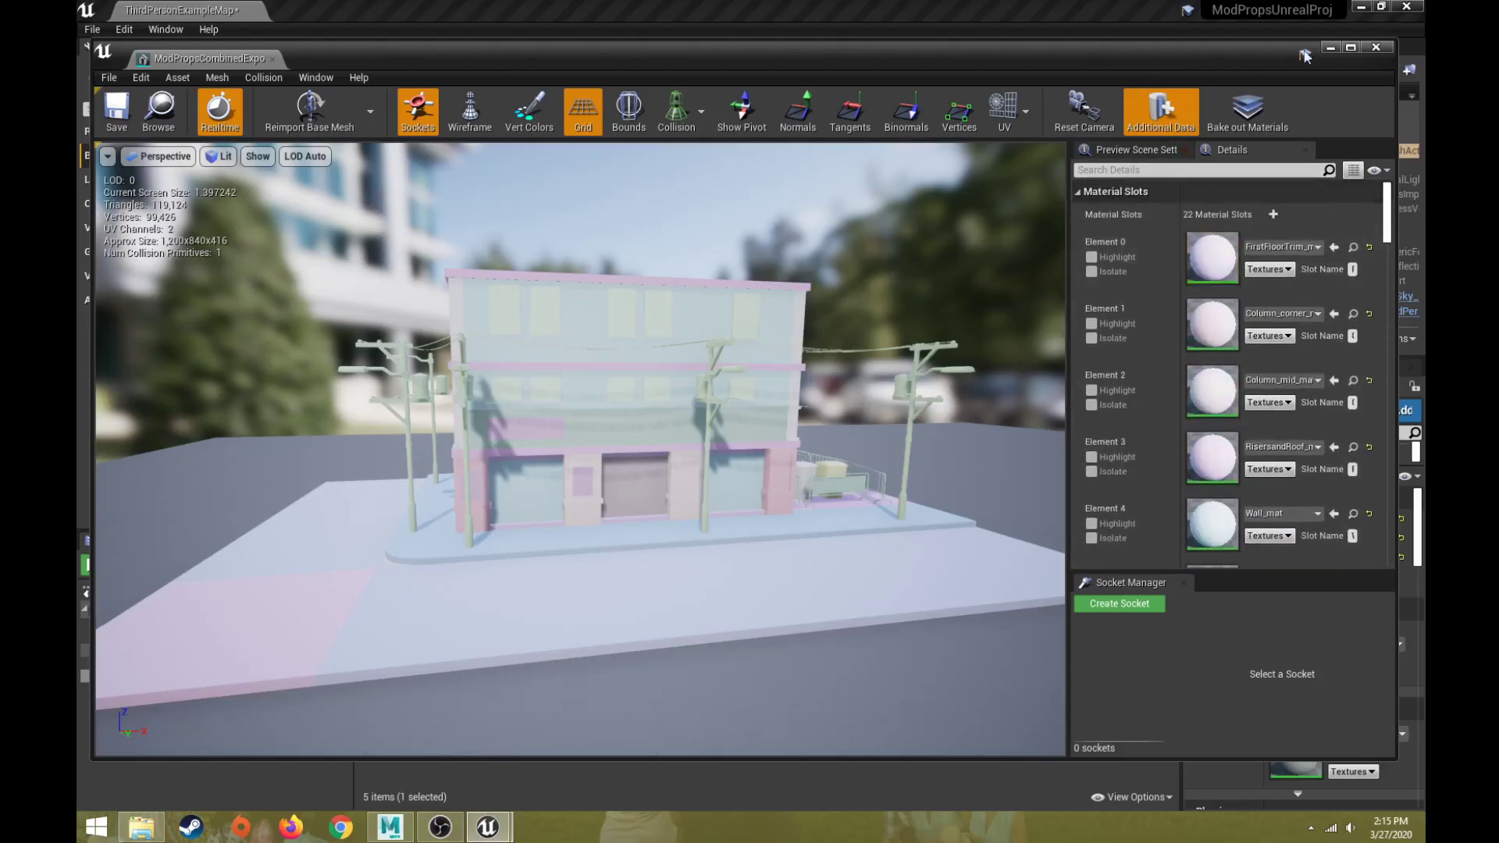
click(1376, 49)
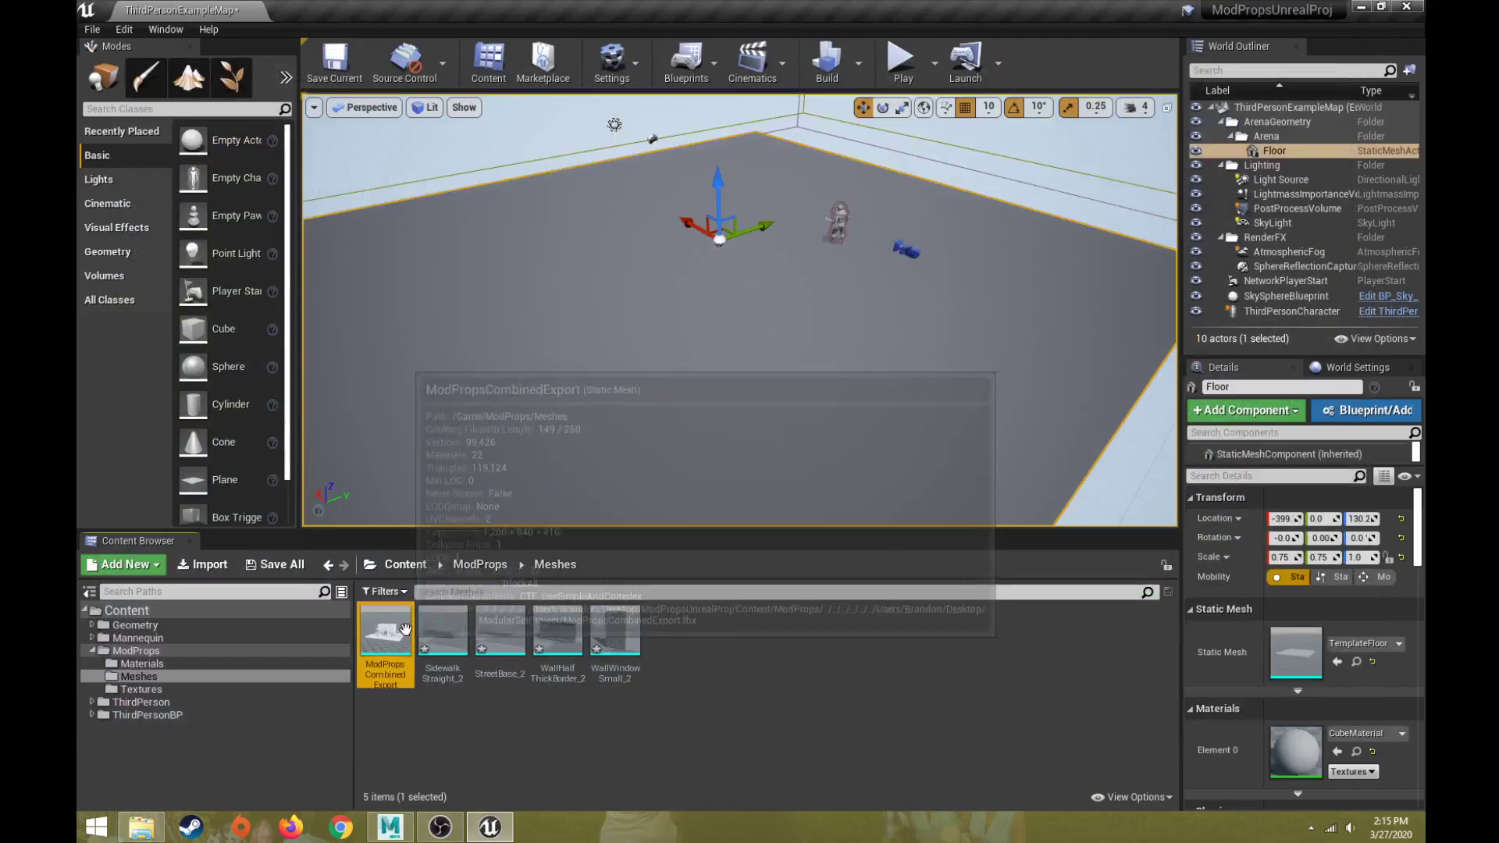
Inspect the SidewalkStraight_2 mesh from several angles in its editor, and close it.
double_click(440, 636)
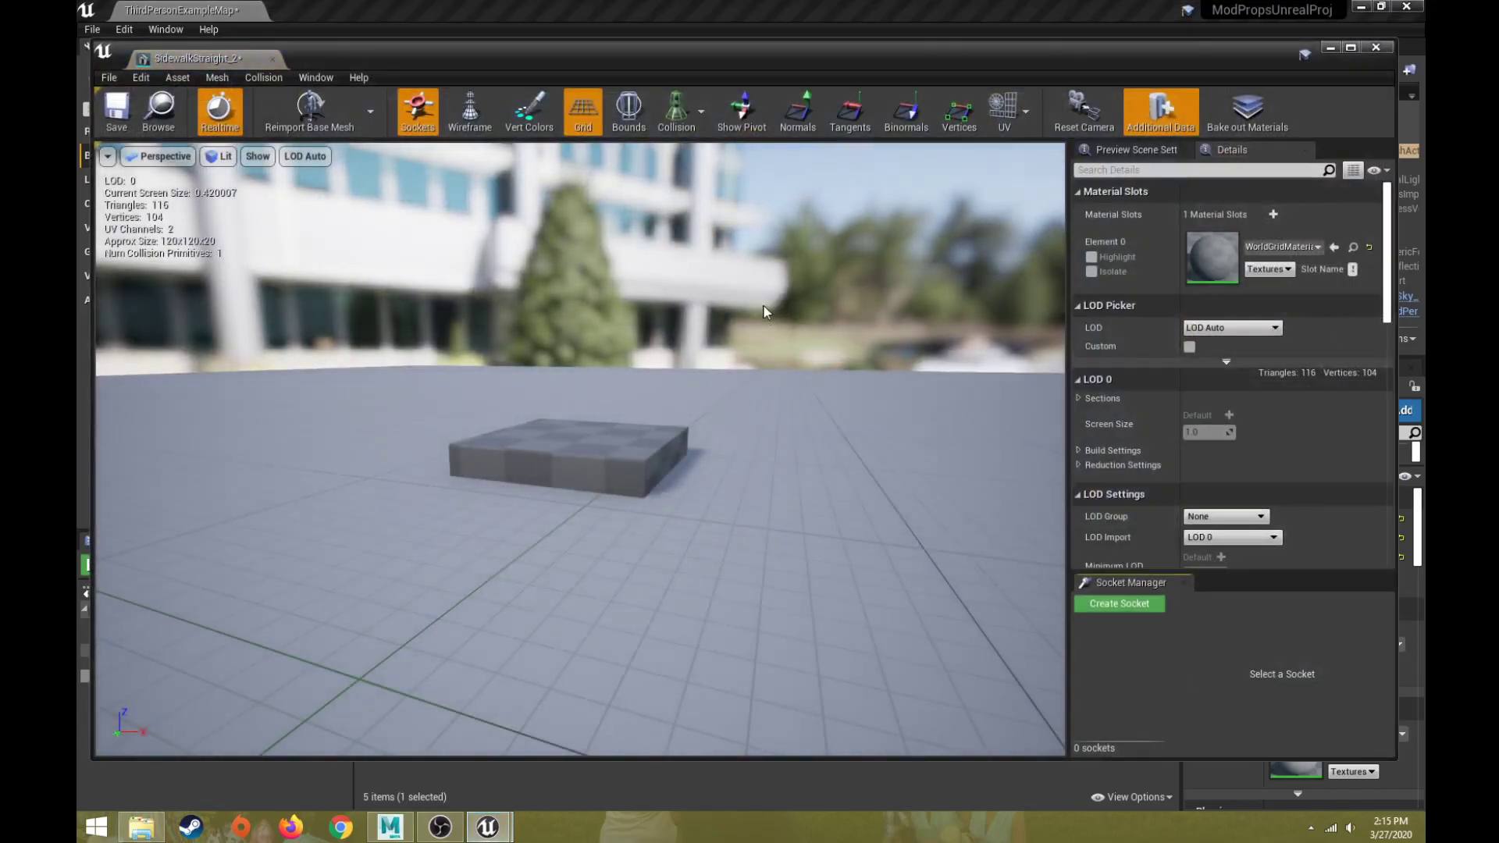
drag(763, 312, 476, 312)
drag(788, 422, 765, 394)
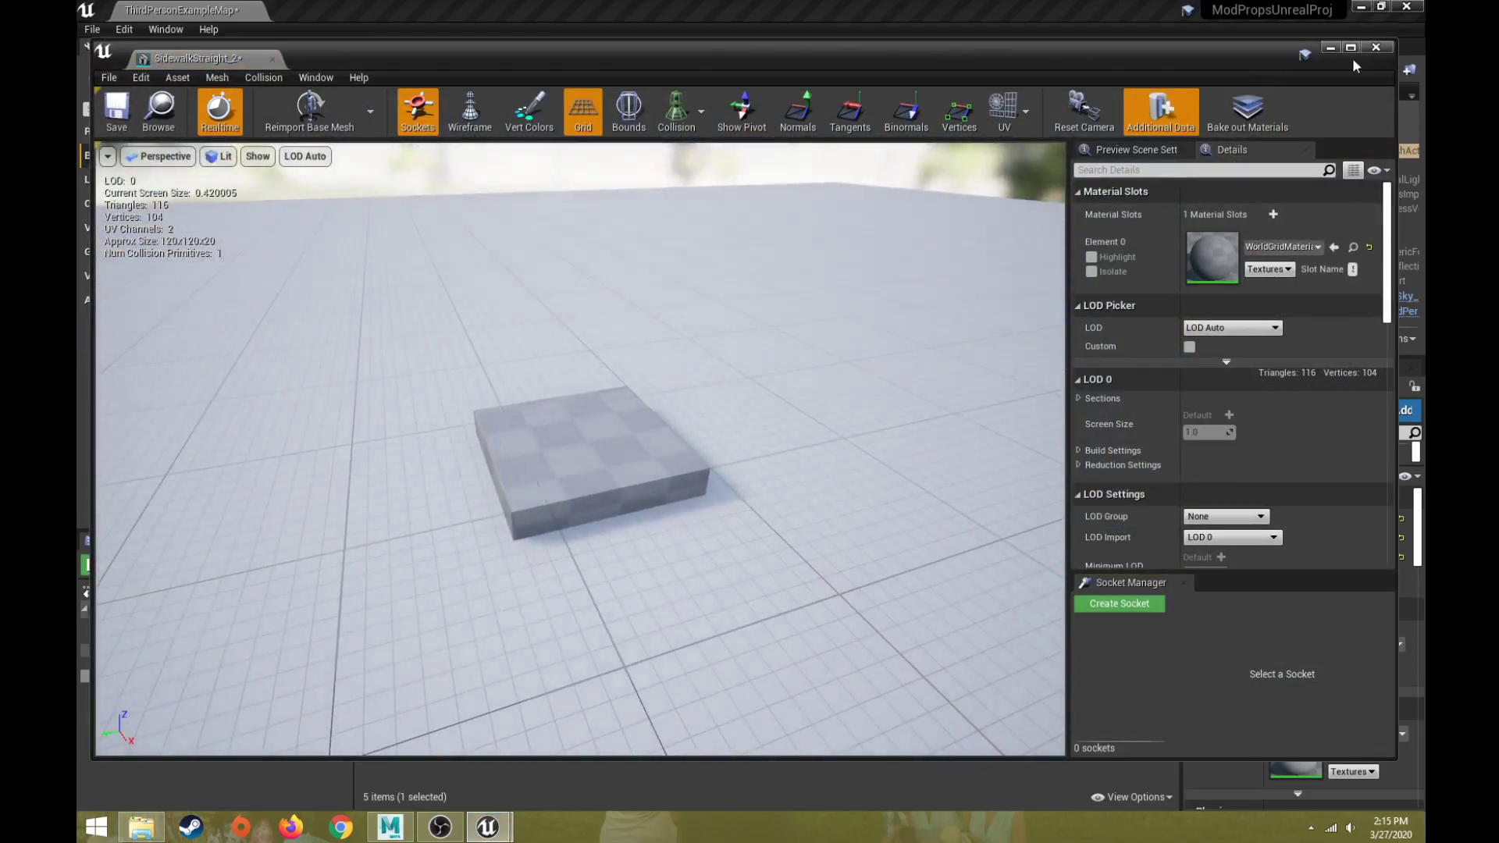
click(1375, 47)
Inspect the WallHalfThickBorder_2 mesh in its editor, and close it.
click(567, 632)
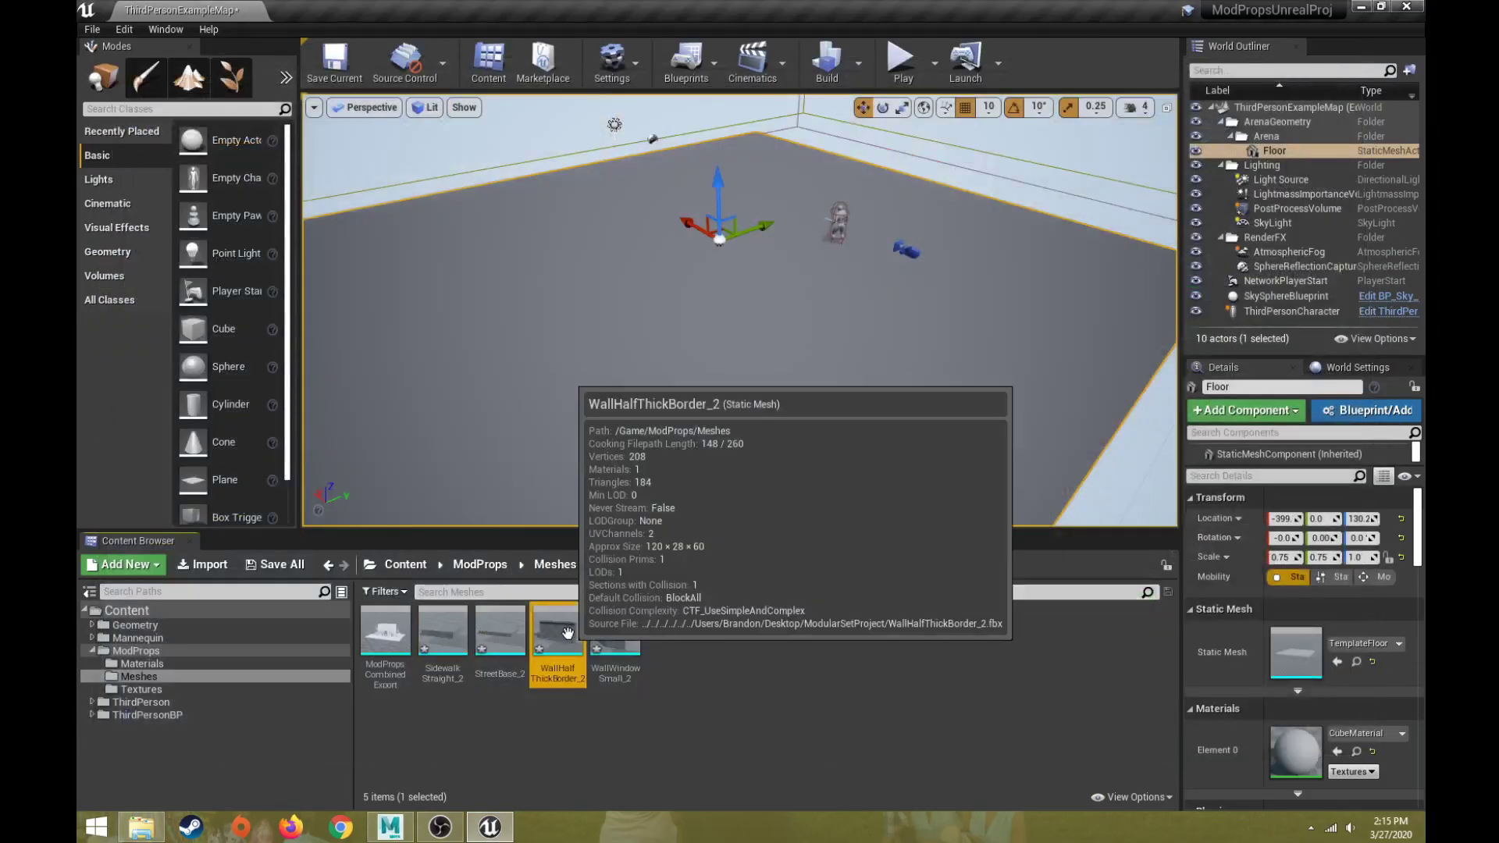
double_click(568, 633)
drag(621, 513, 563, 519)
click(1377, 49)
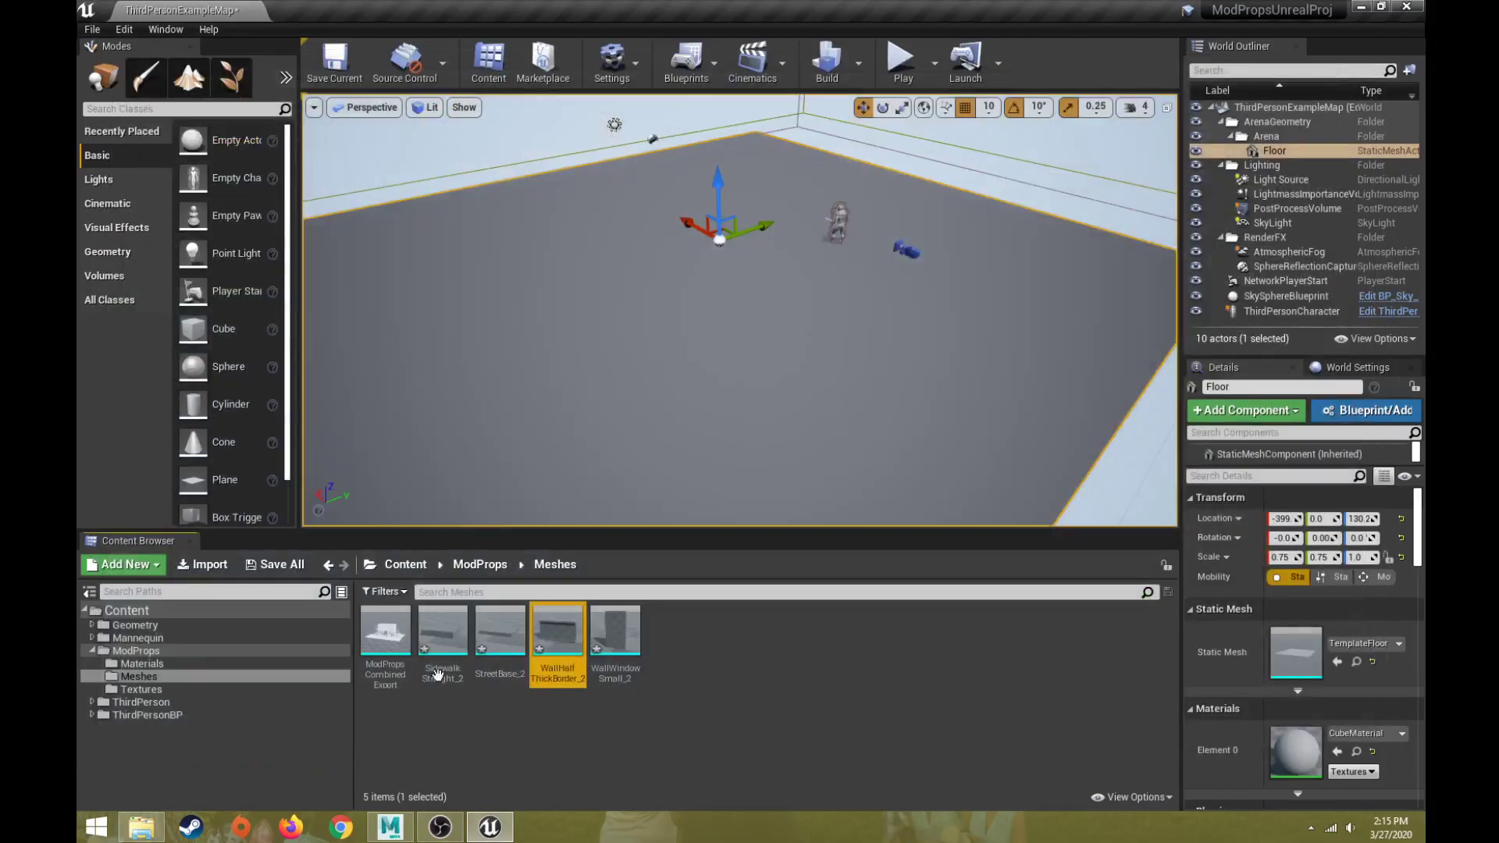
Open the SidewalkStraight_2 mesh for editing.
click(445, 631)
double_click(446, 630)
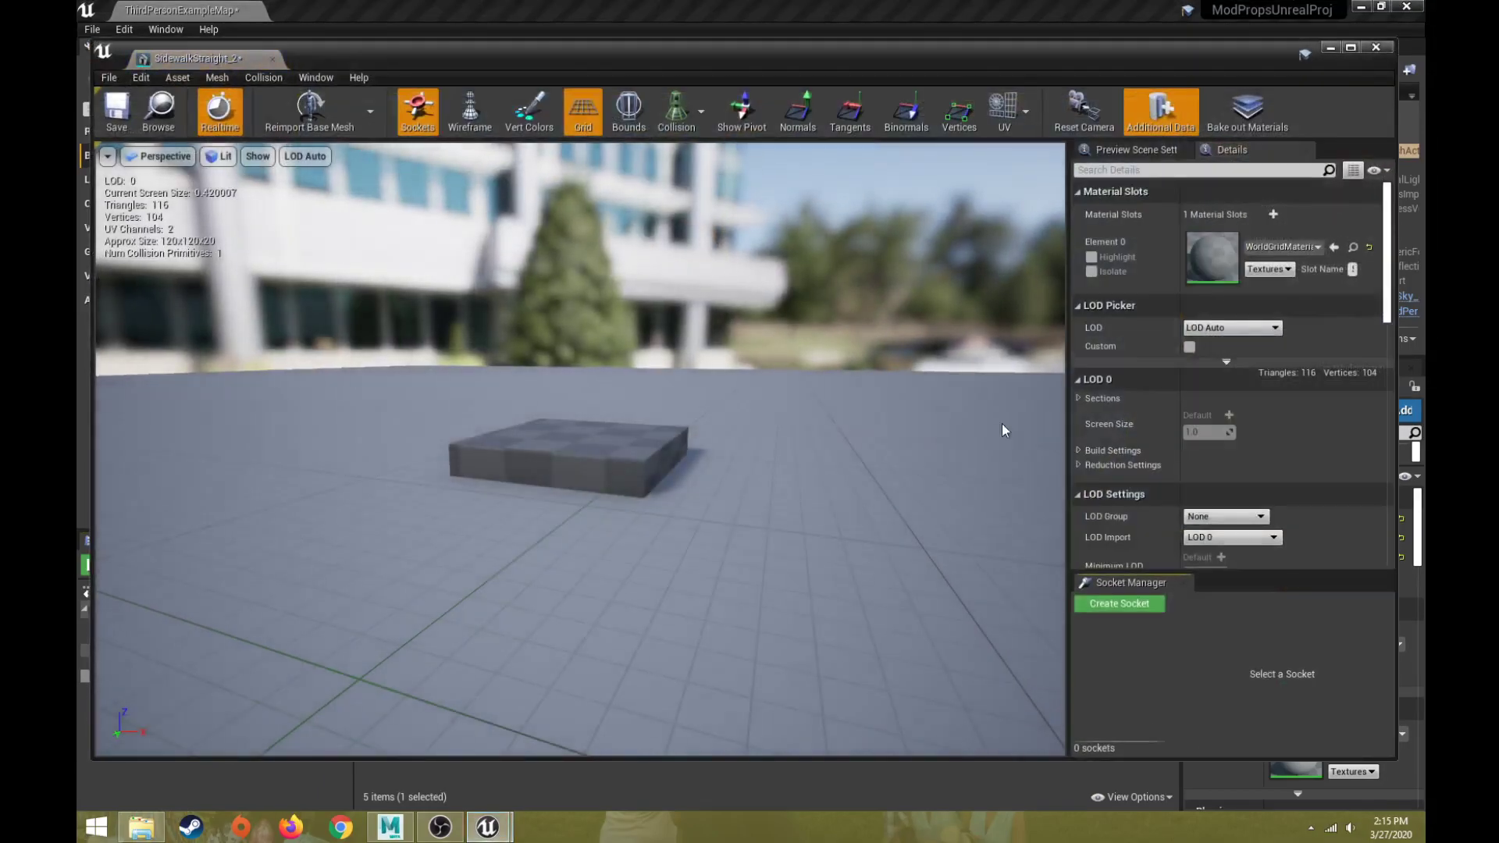
click(1277, 248)
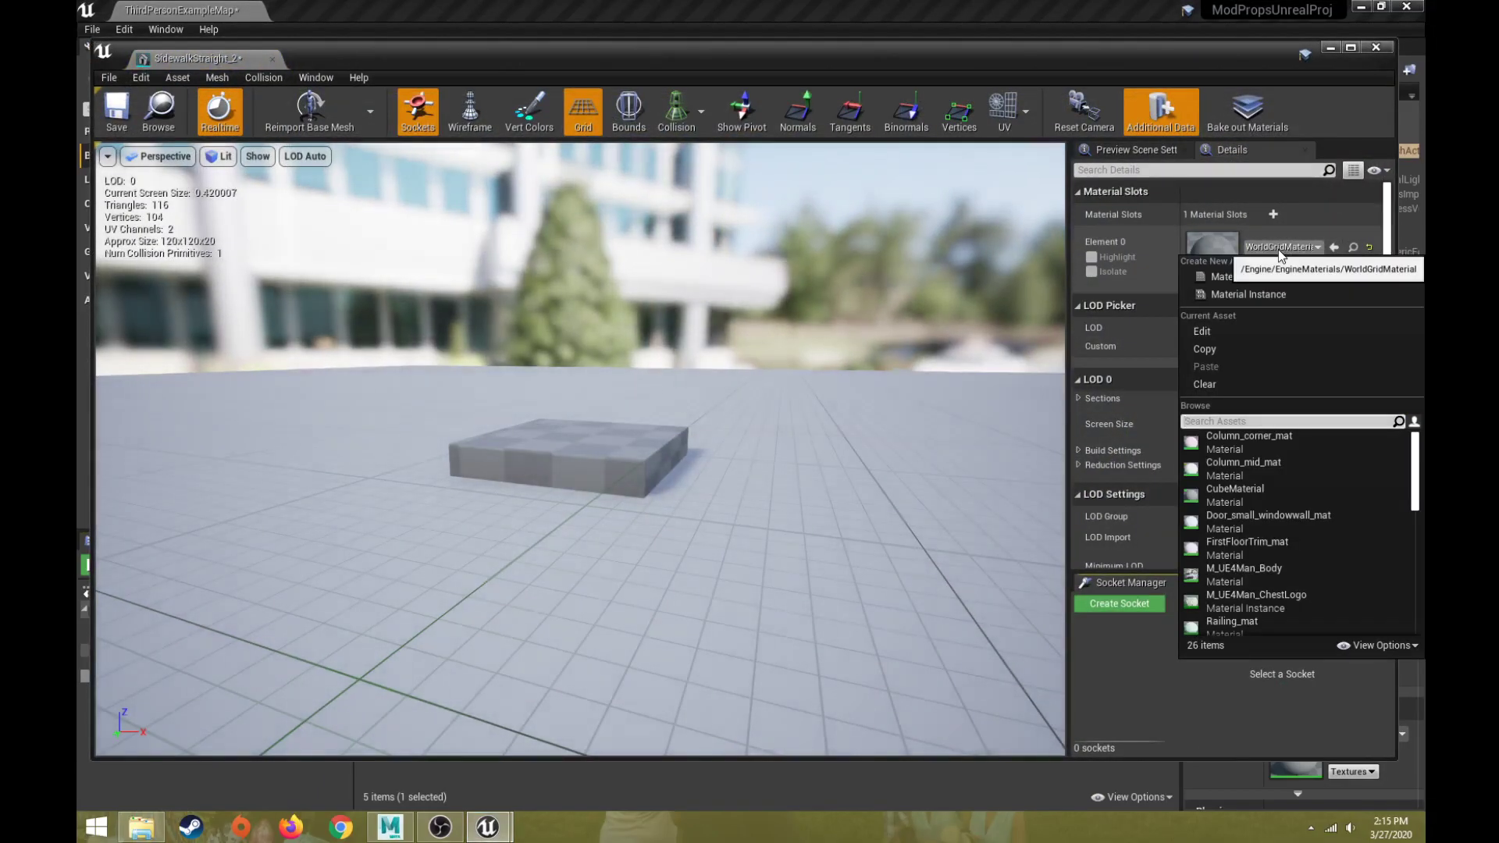
click(1332, 227)
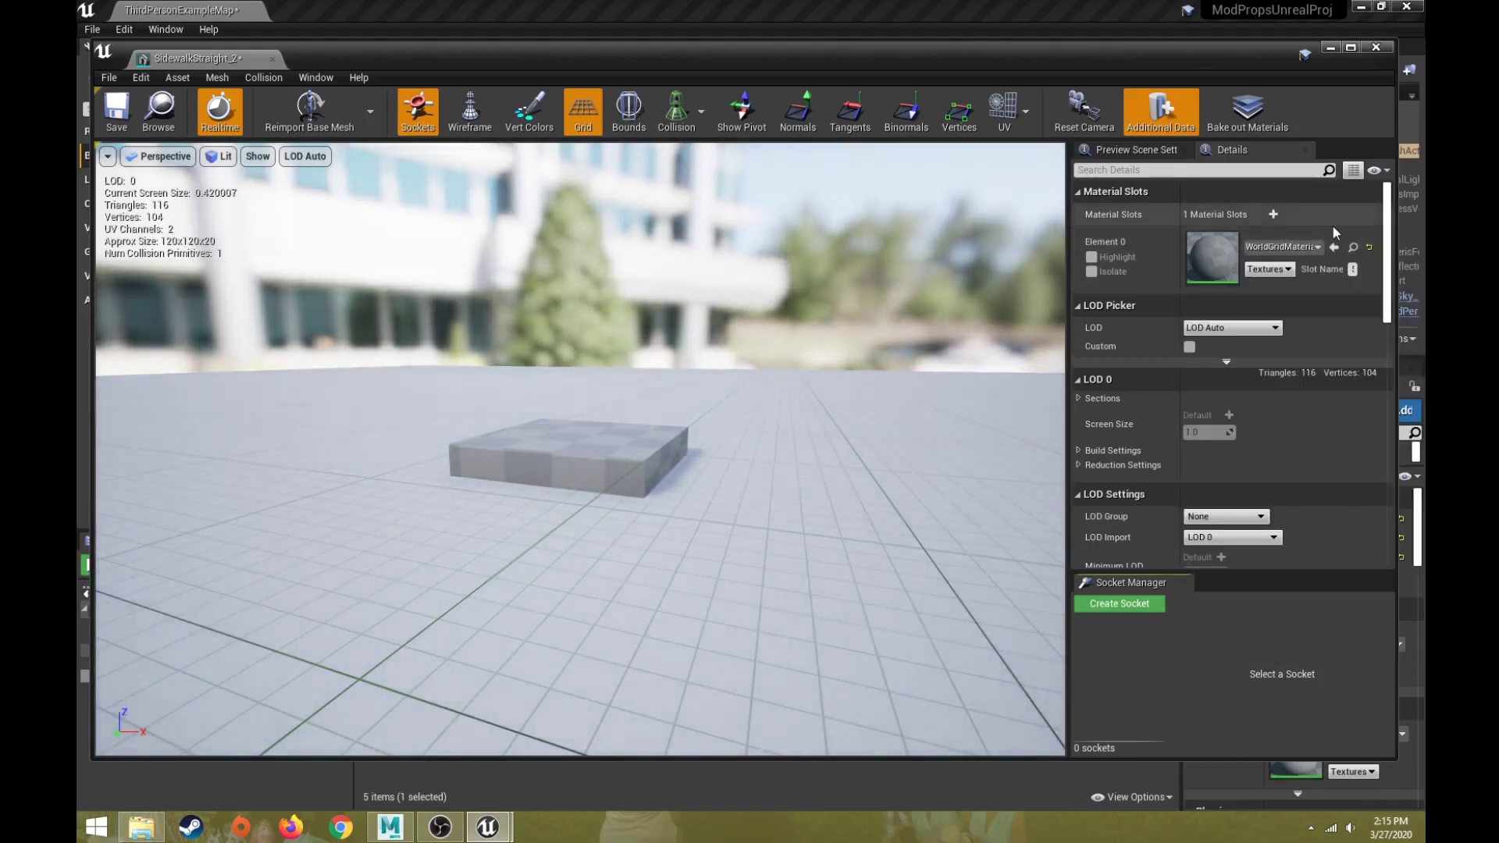
click(1292, 248)
click(1300, 248)
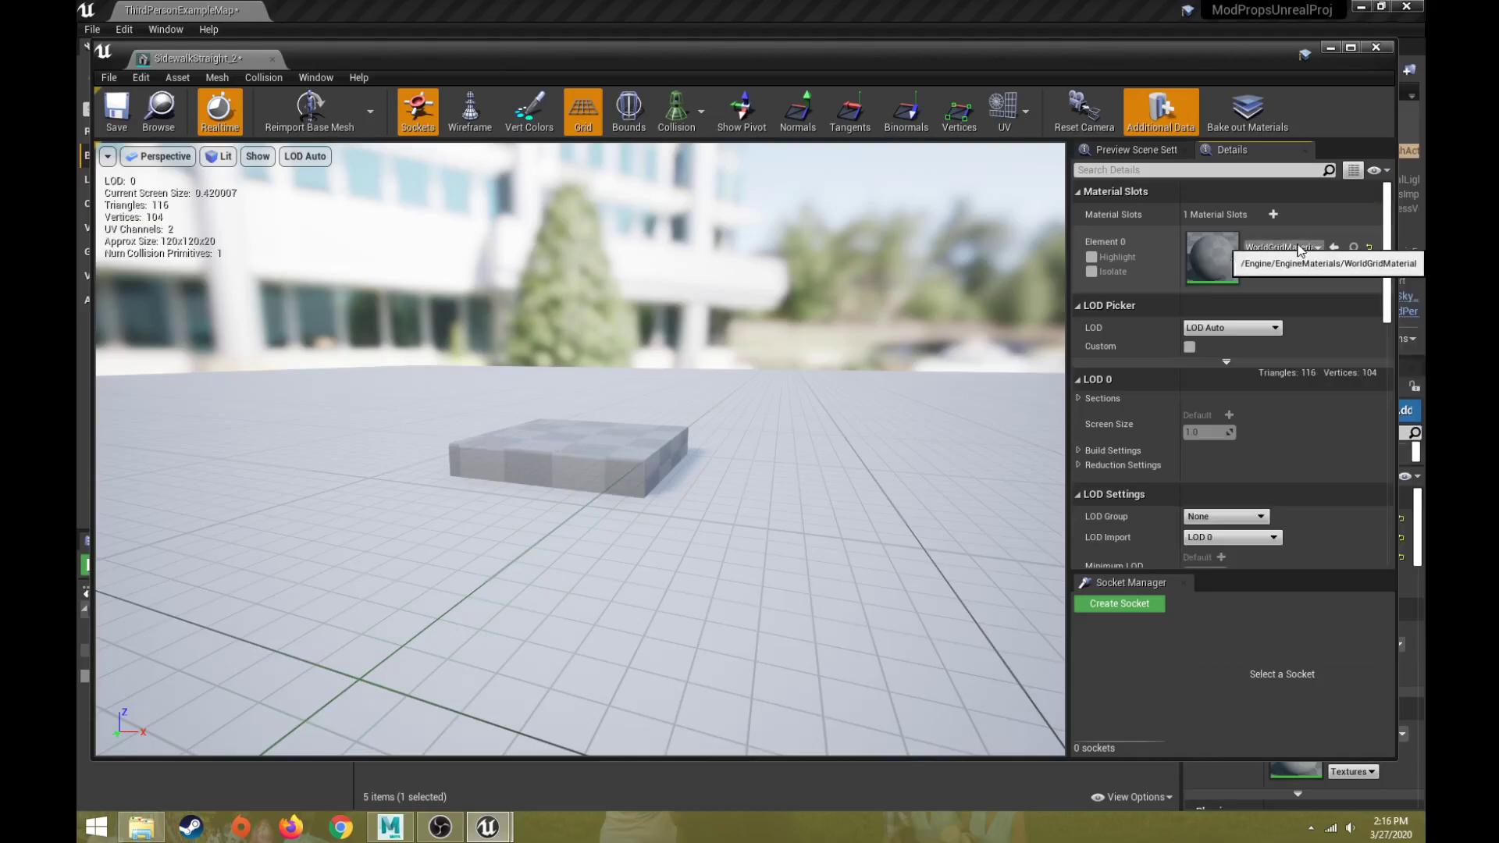
Assign Sidwalk_mat to Element 0 of the SidewalkStraight_2 mesh, save the mesh and close its editor.
click(1280, 248)
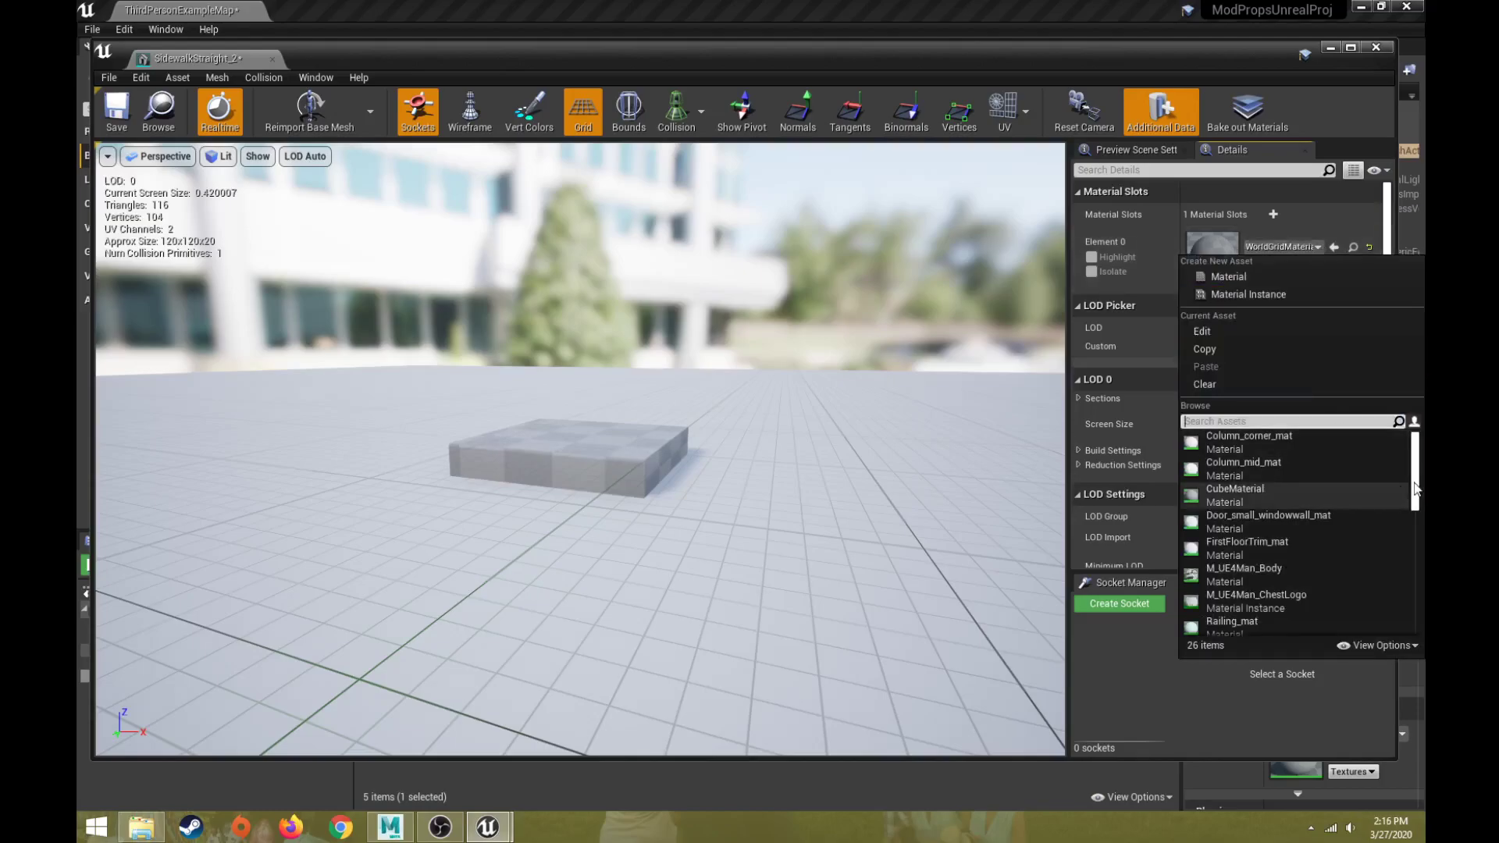
scroll(1413, 517, down, 1)
scroll(1413, 518, down, 5)
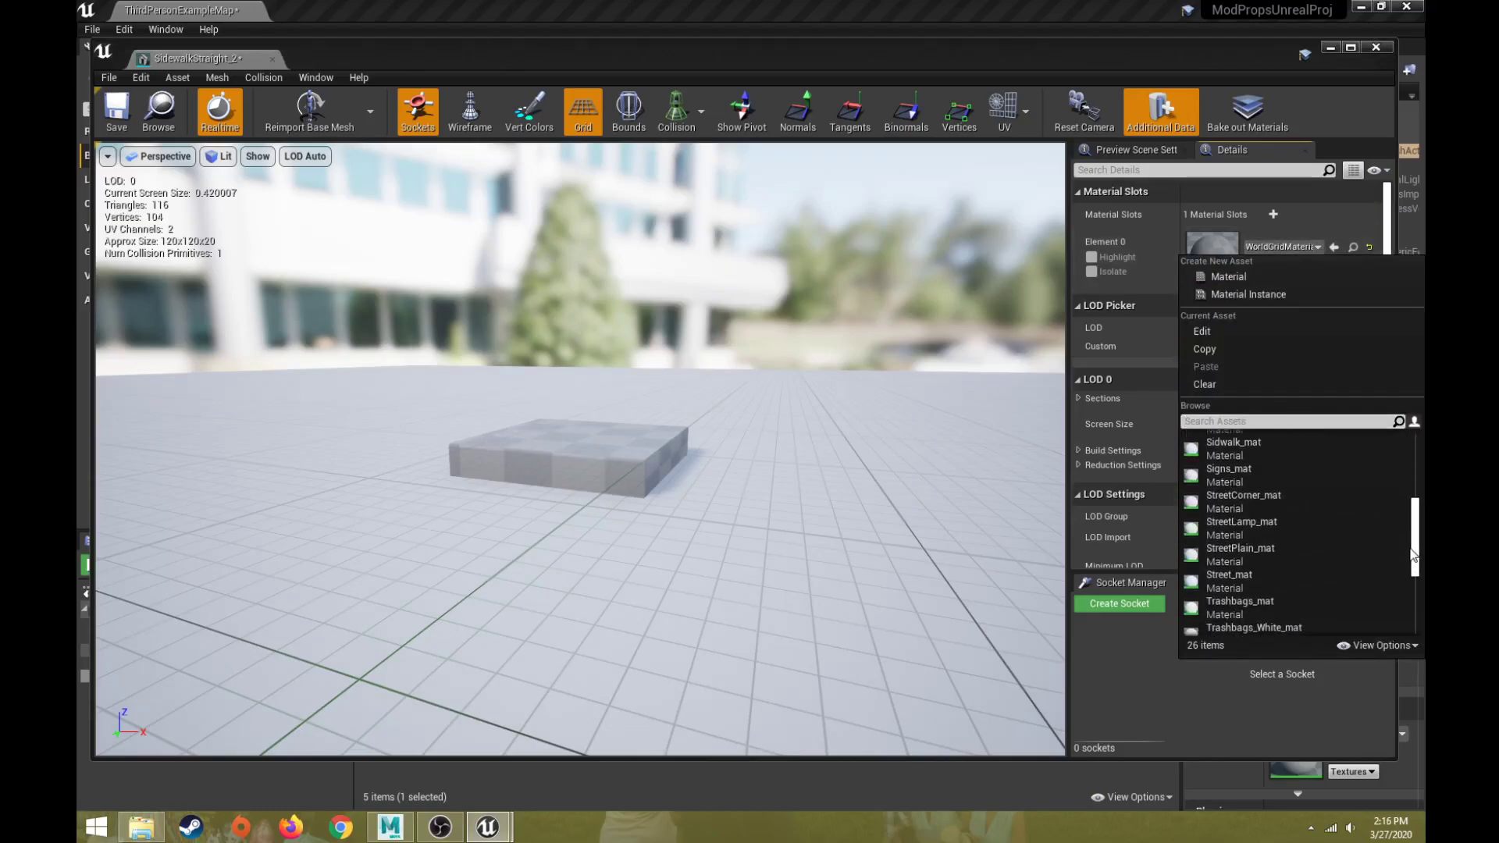
scroll(1413, 551, up, 2)
click(1266, 466)
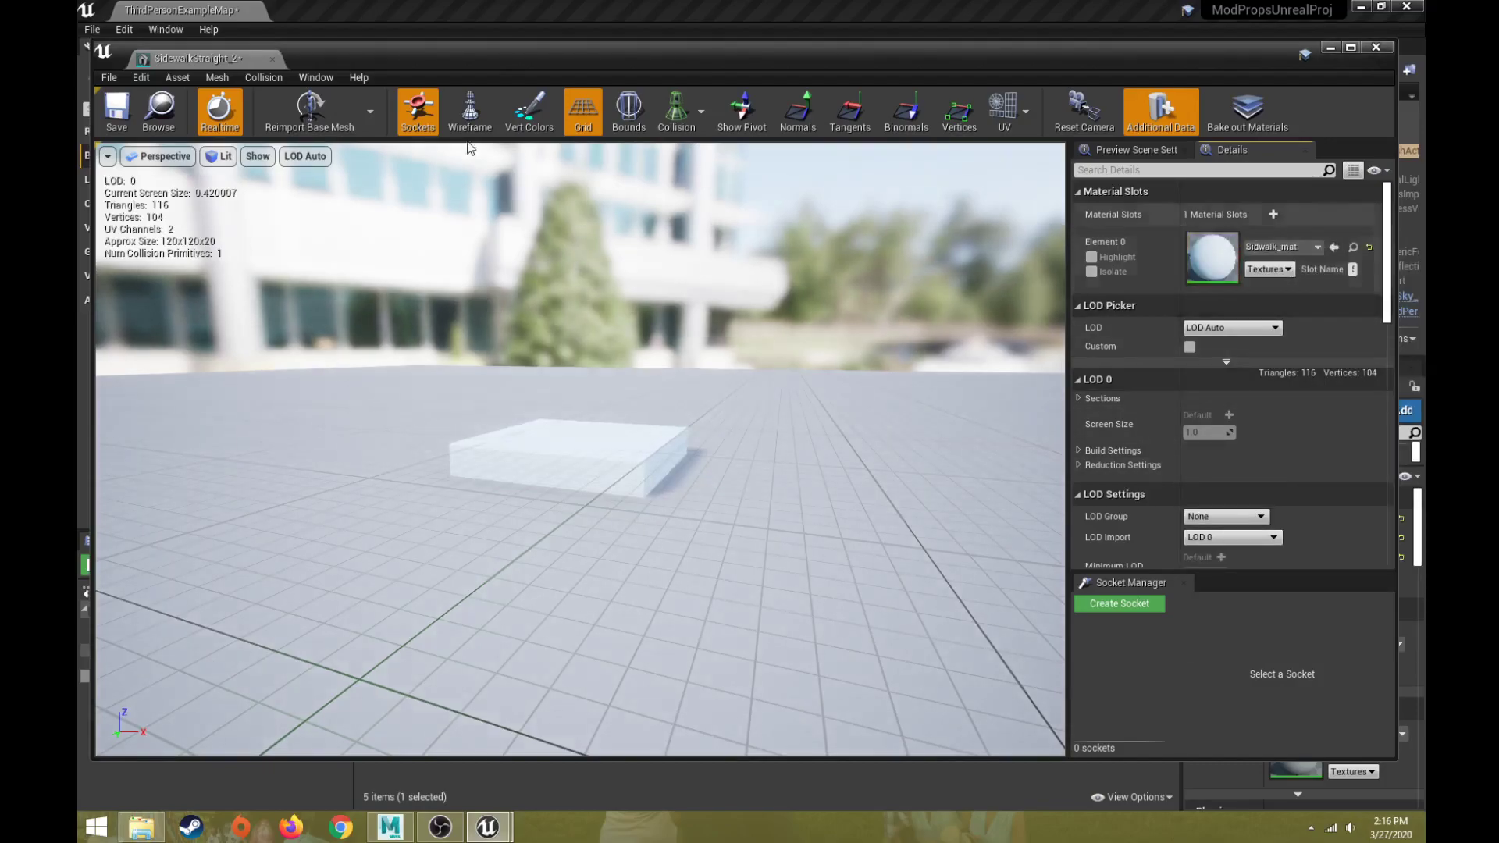
click(116, 116)
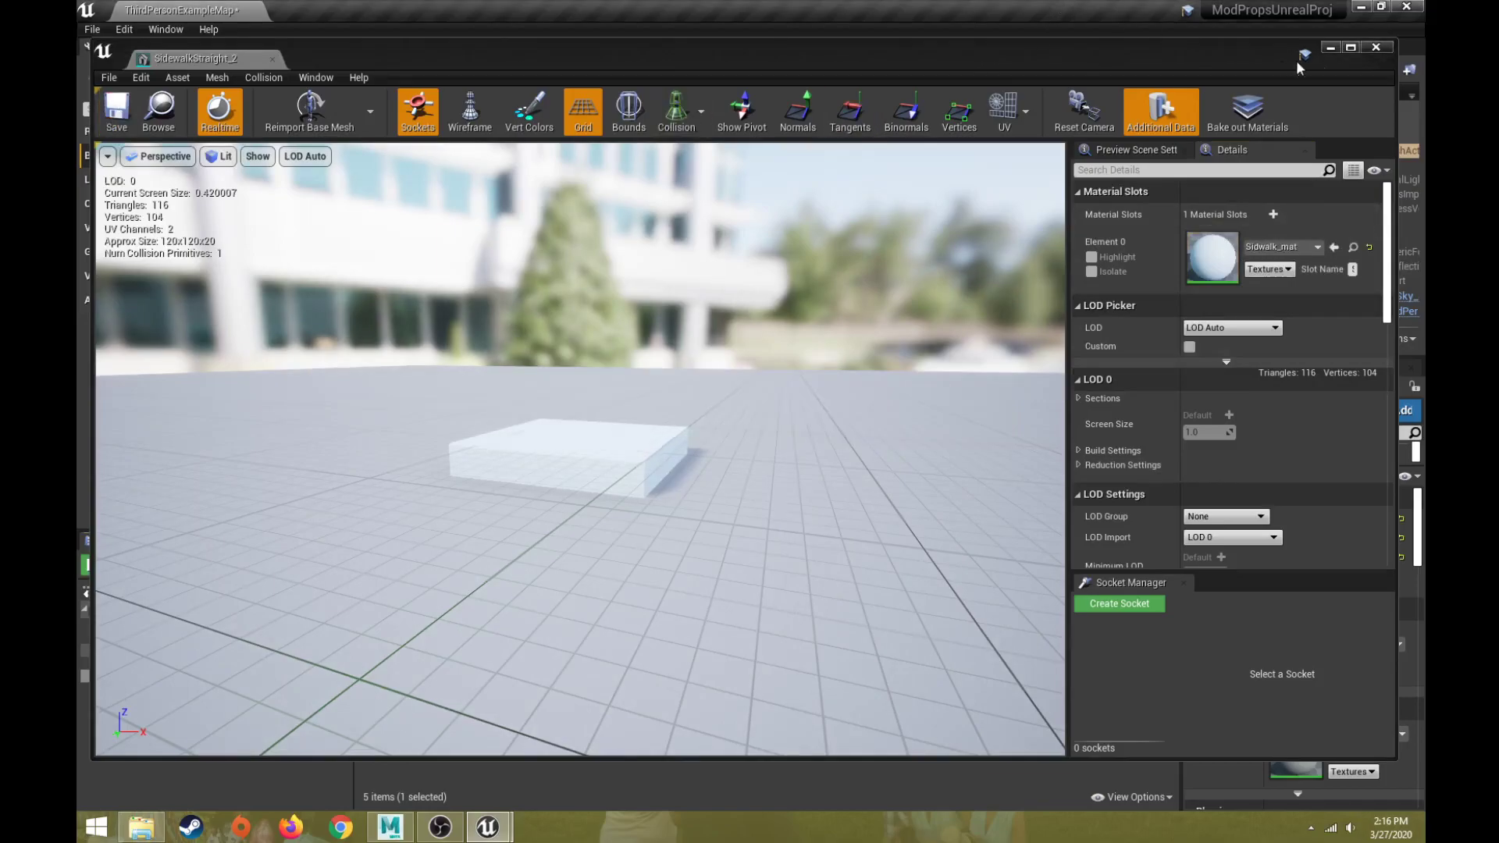
click(1376, 49)
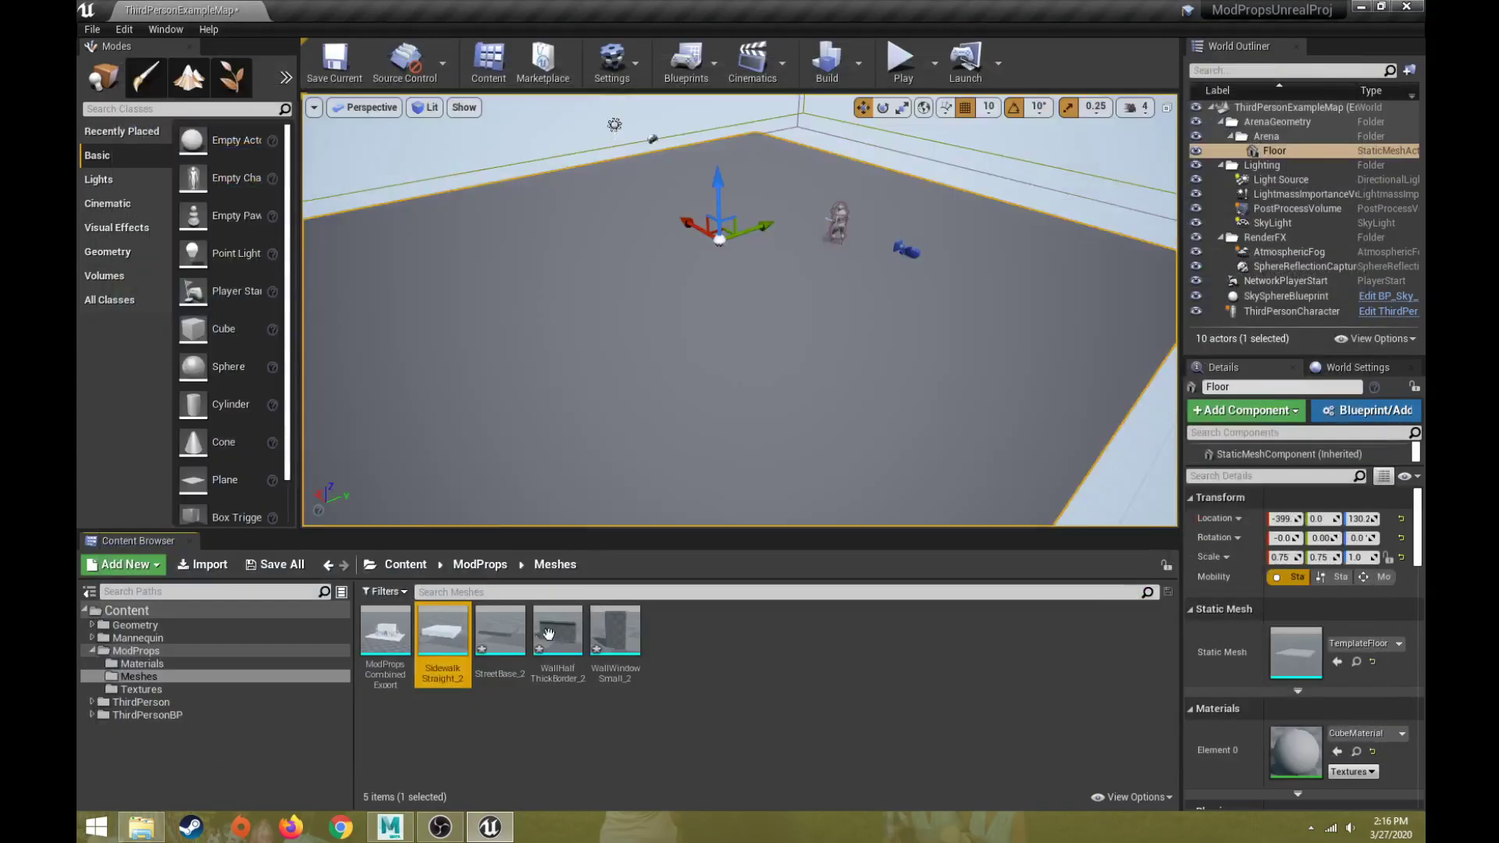
Assign StreetPlain_mat to Element 0 of the StreetBase_2 mesh, save the mesh and close its editor.
double_click(509, 642)
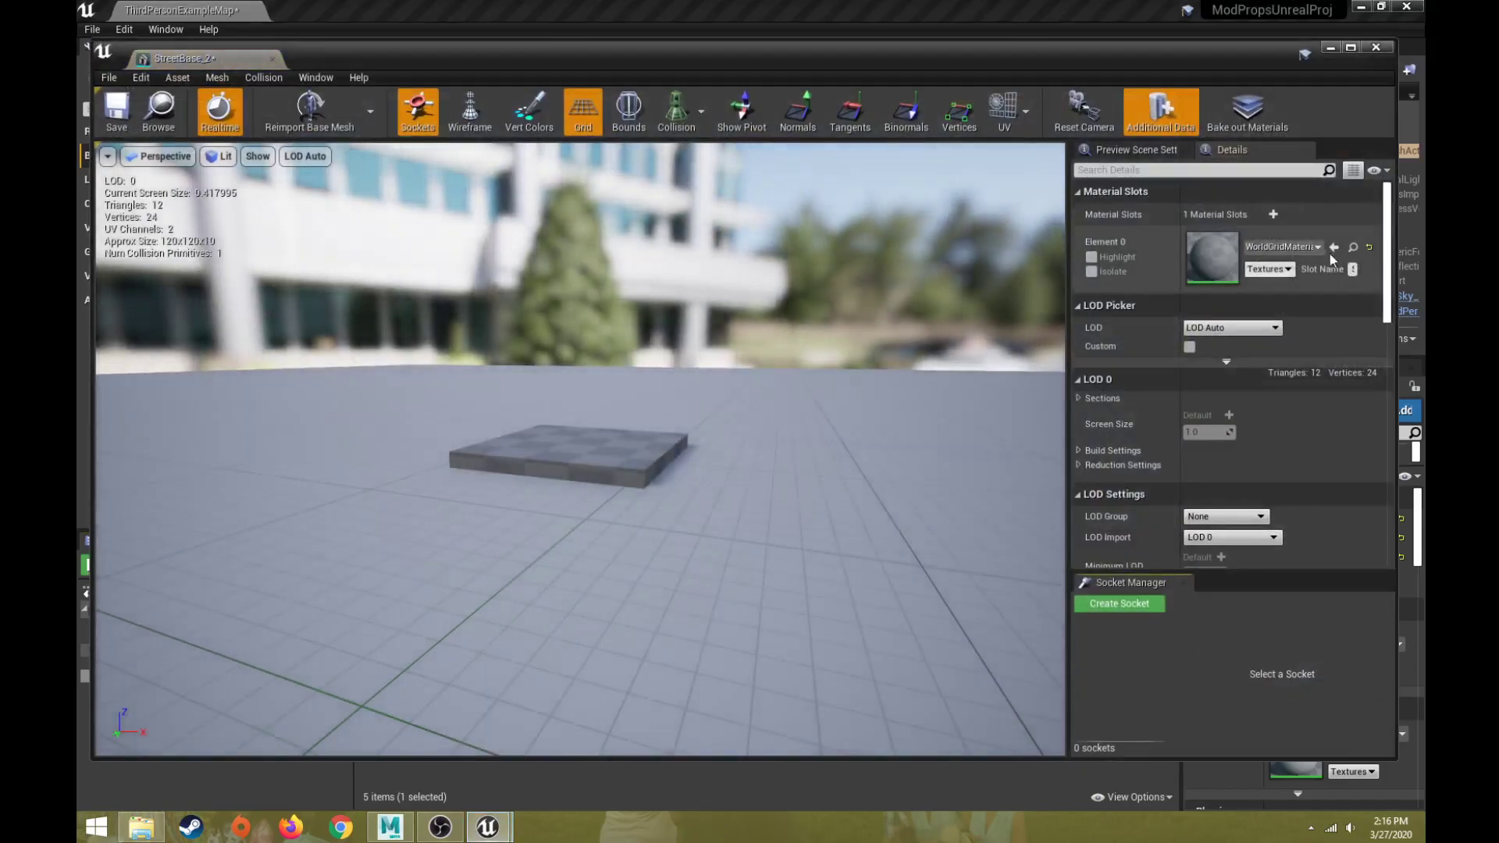
click(1288, 246)
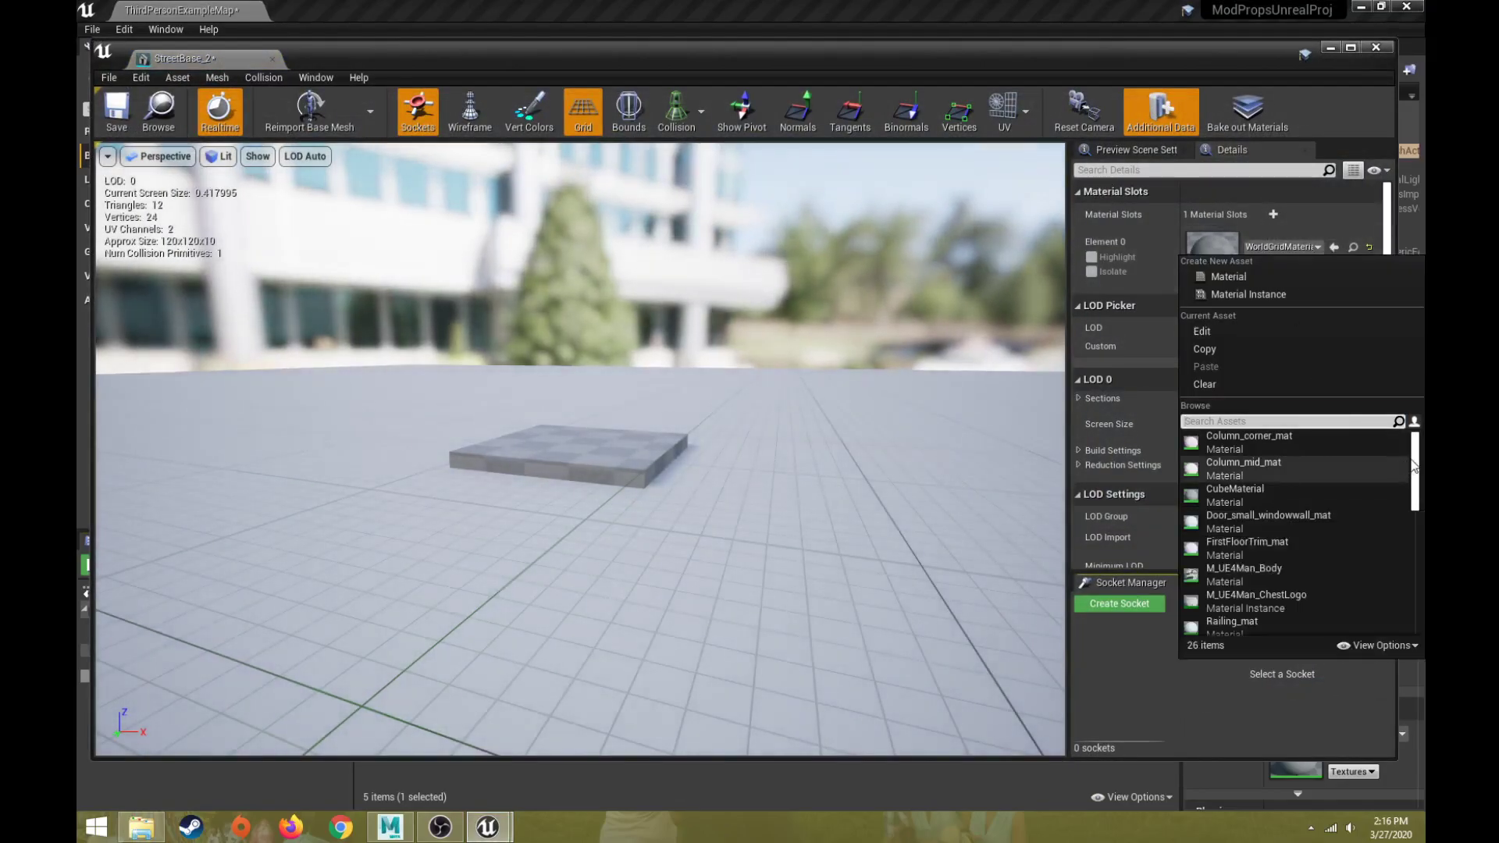
scroll(1418, 523, down, 3)
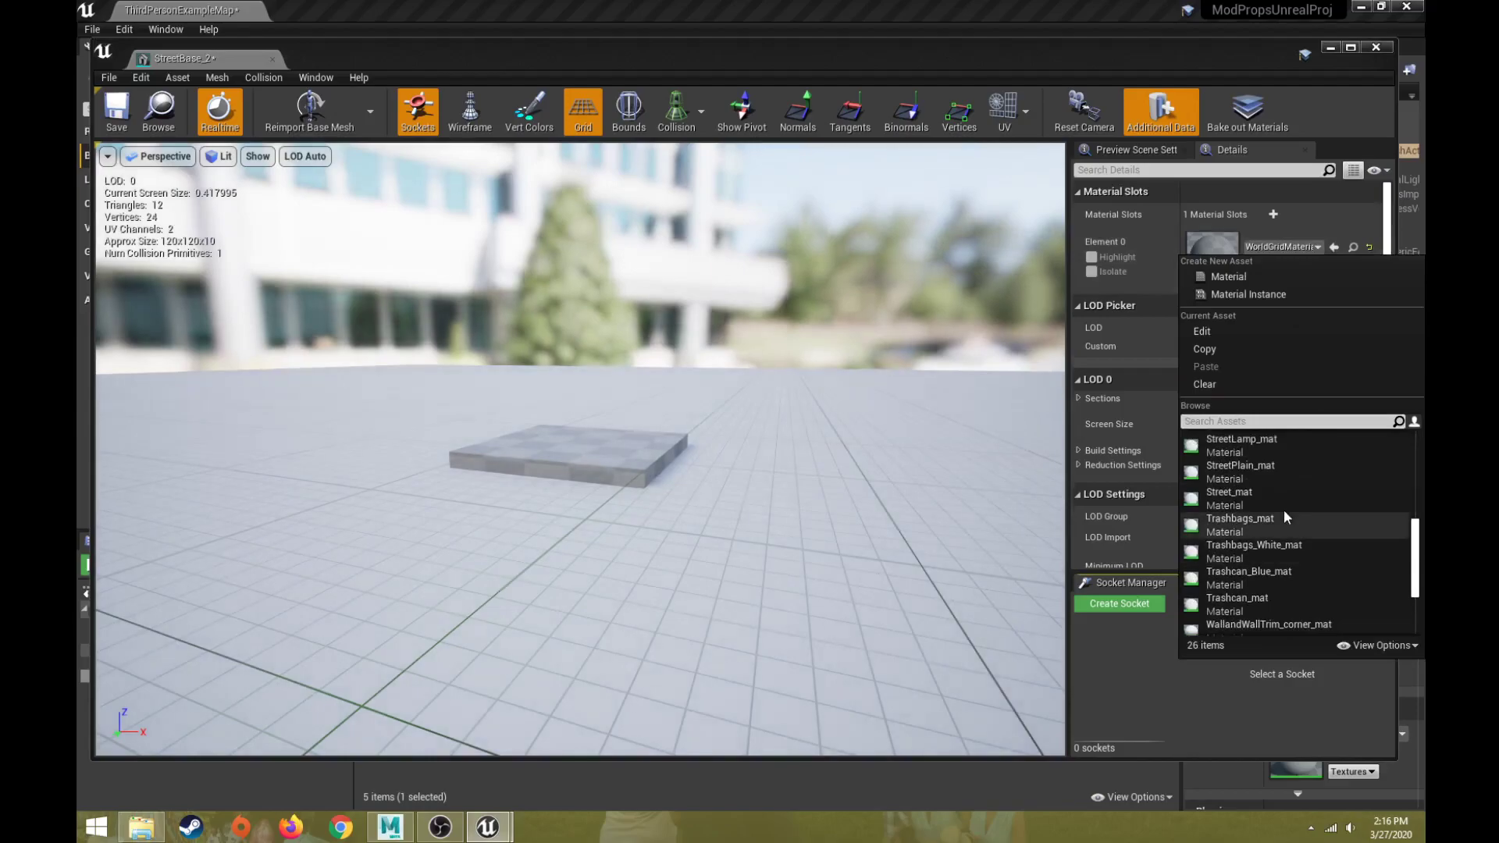
click(1258, 471)
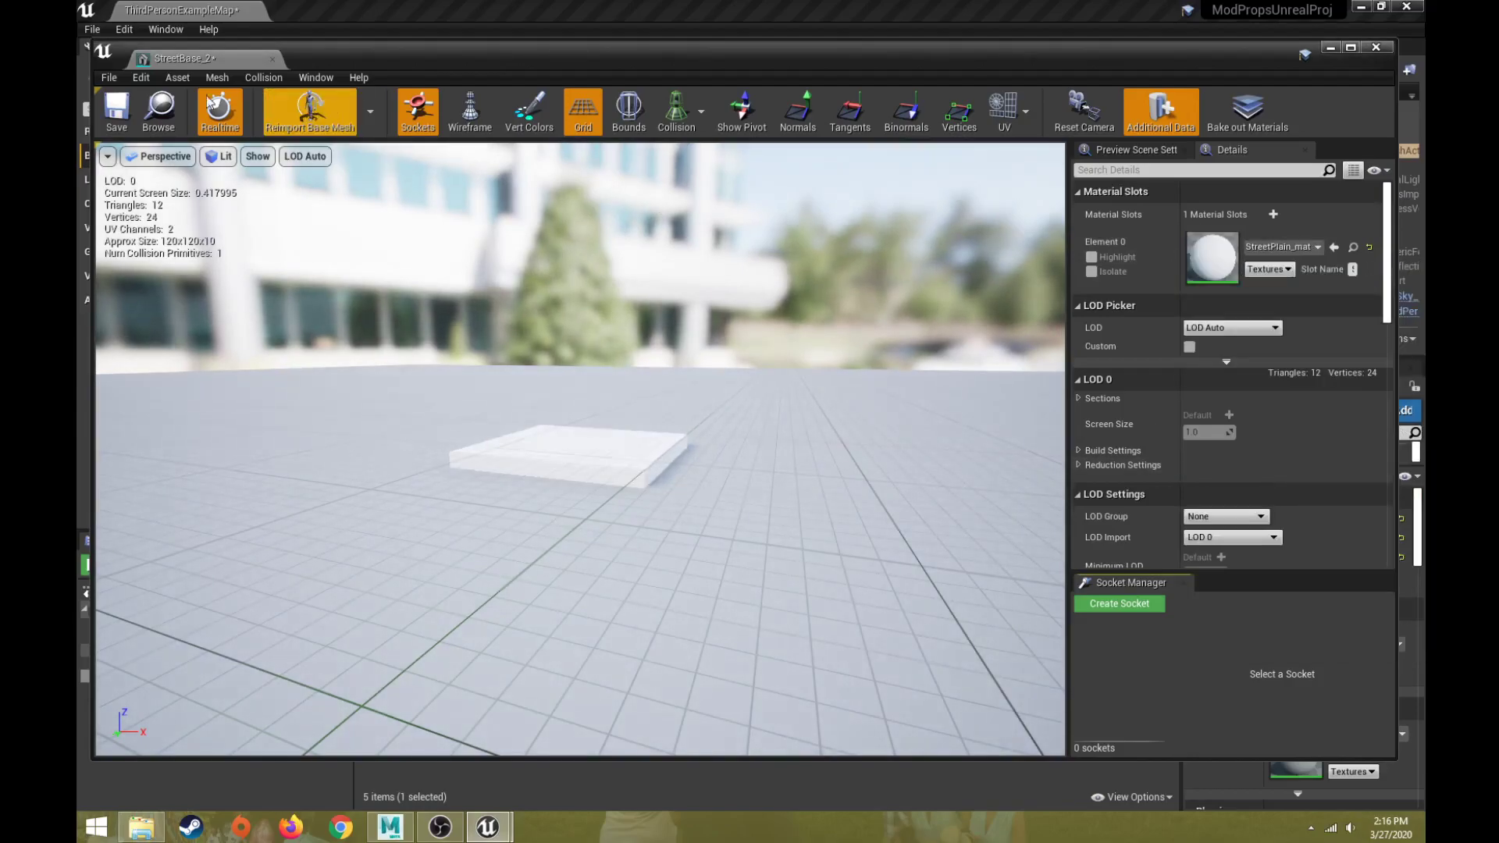
click(115, 110)
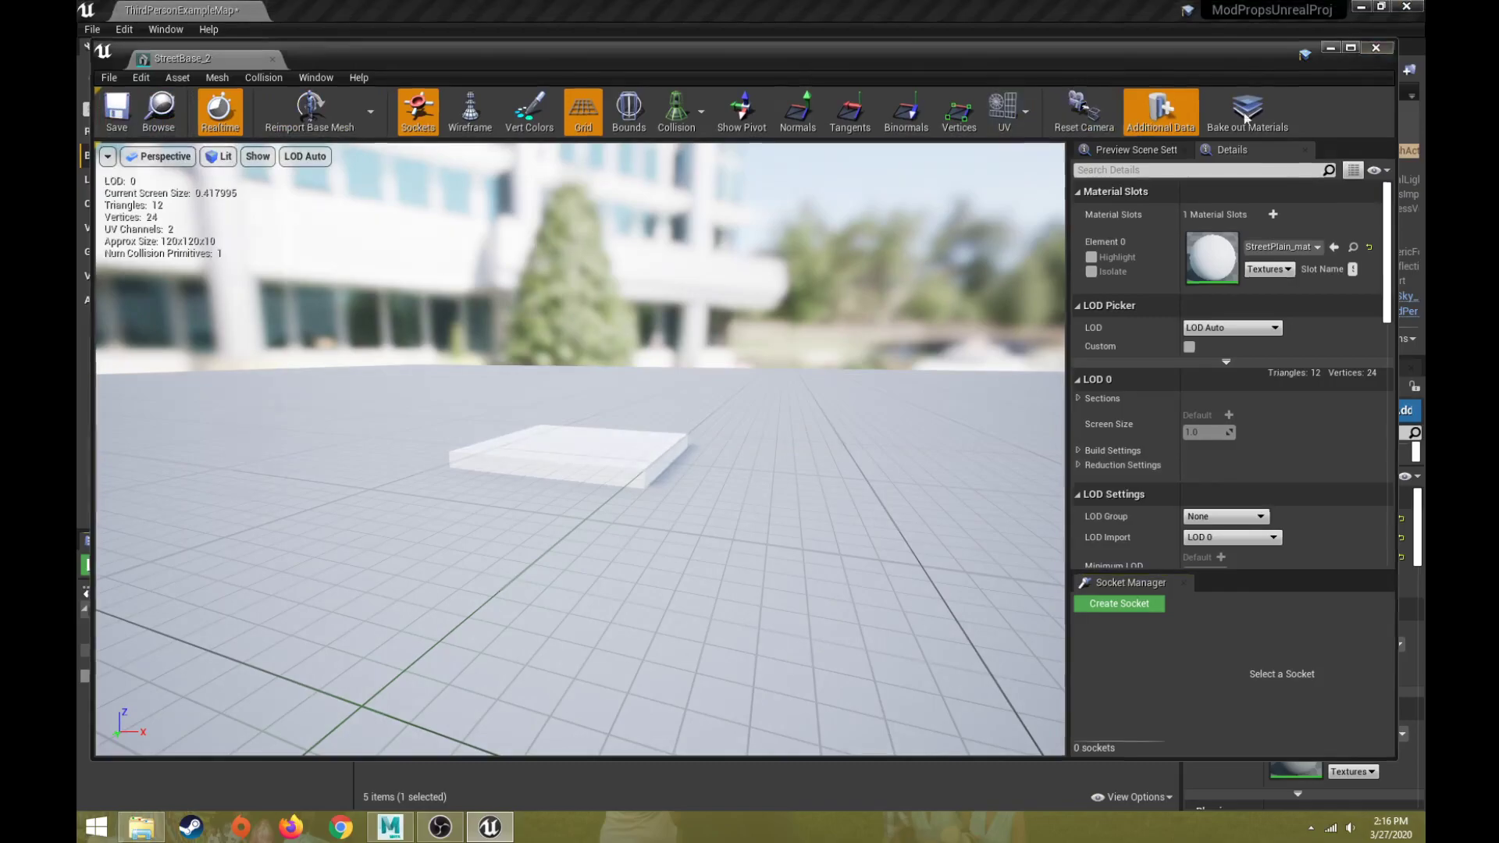
click(1375, 46)
Assign WallwithTrim_mat to Element 0 of the WallHalfThickBorder_2 mesh, save the mesh and close its editor.
double_click(568, 634)
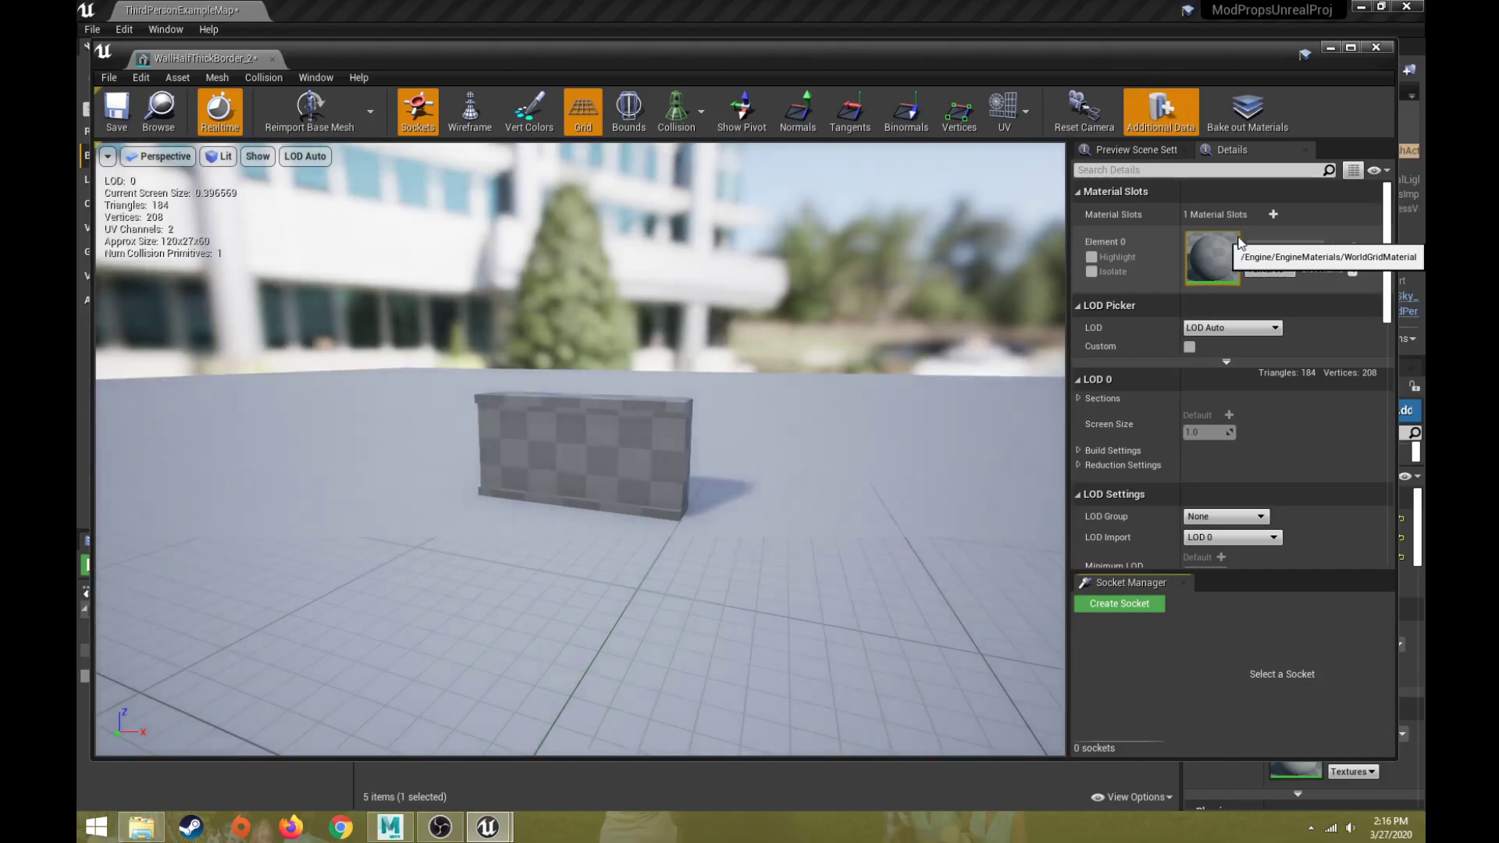
click(1280, 246)
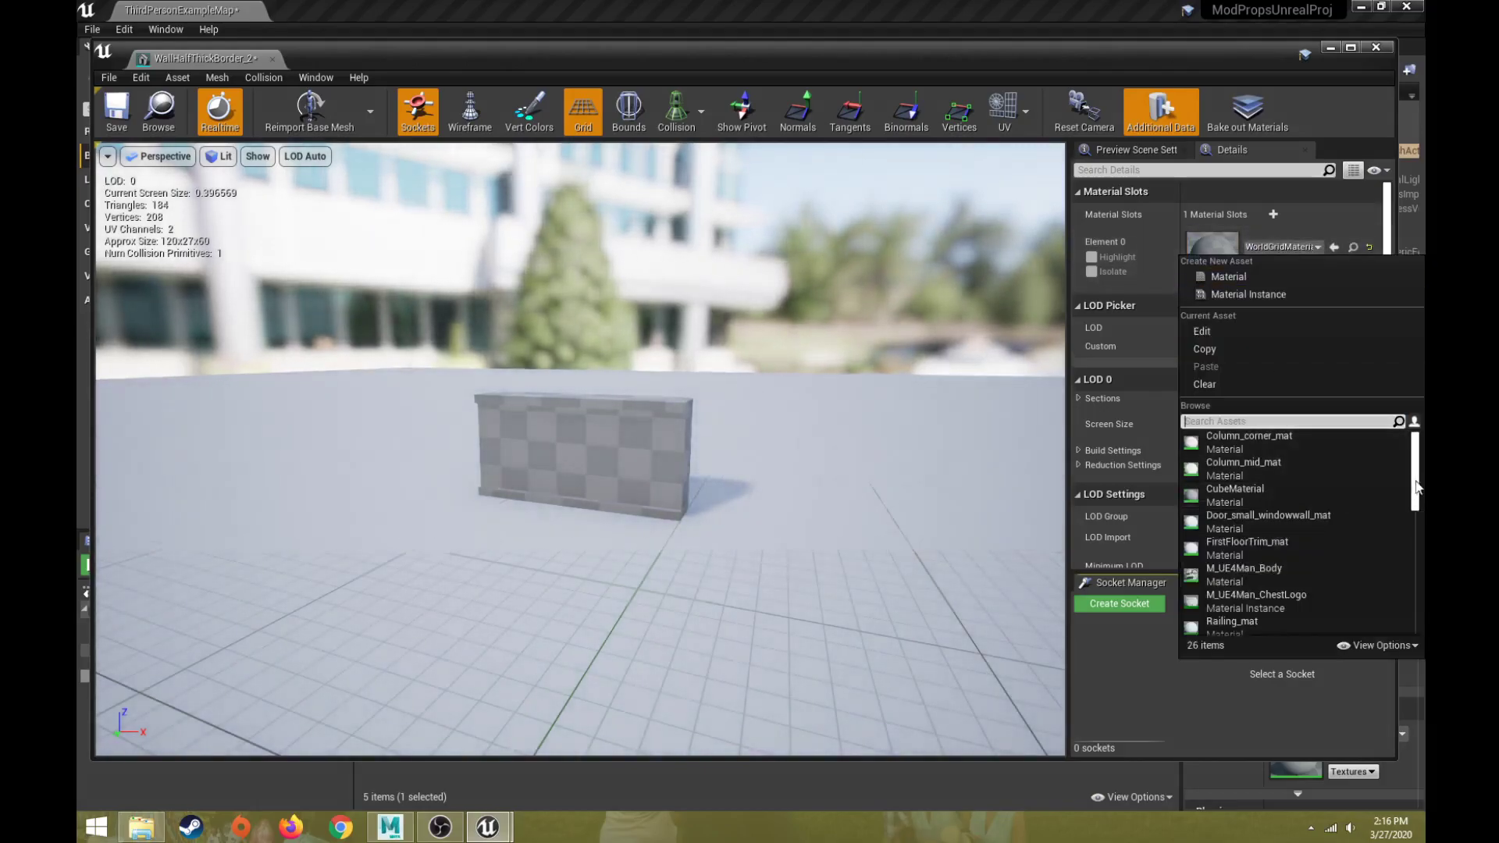
drag(1413, 499, 1414, 616)
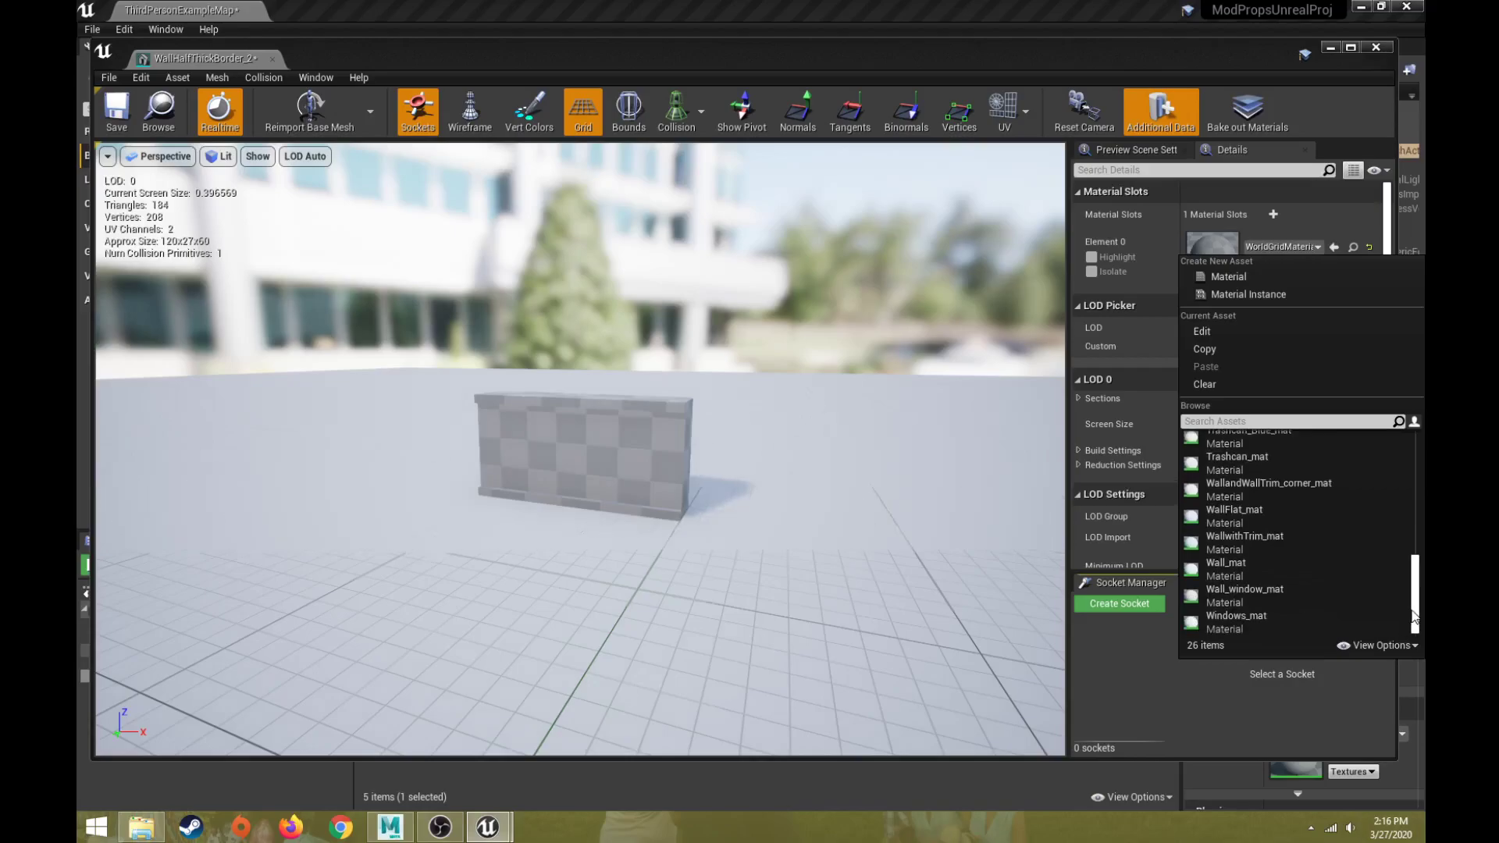
click(1257, 533)
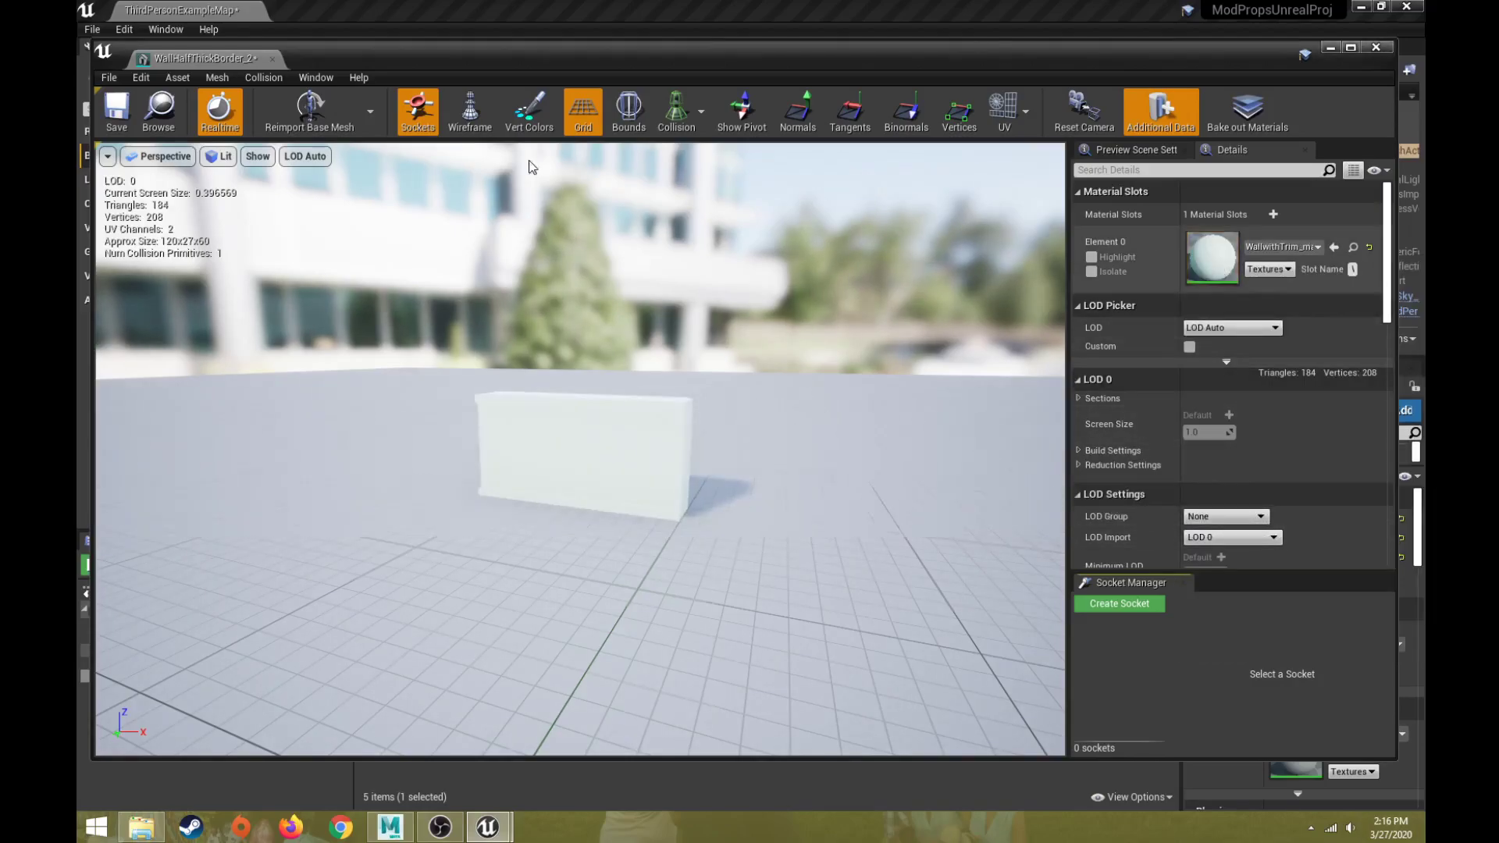
click(116, 109)
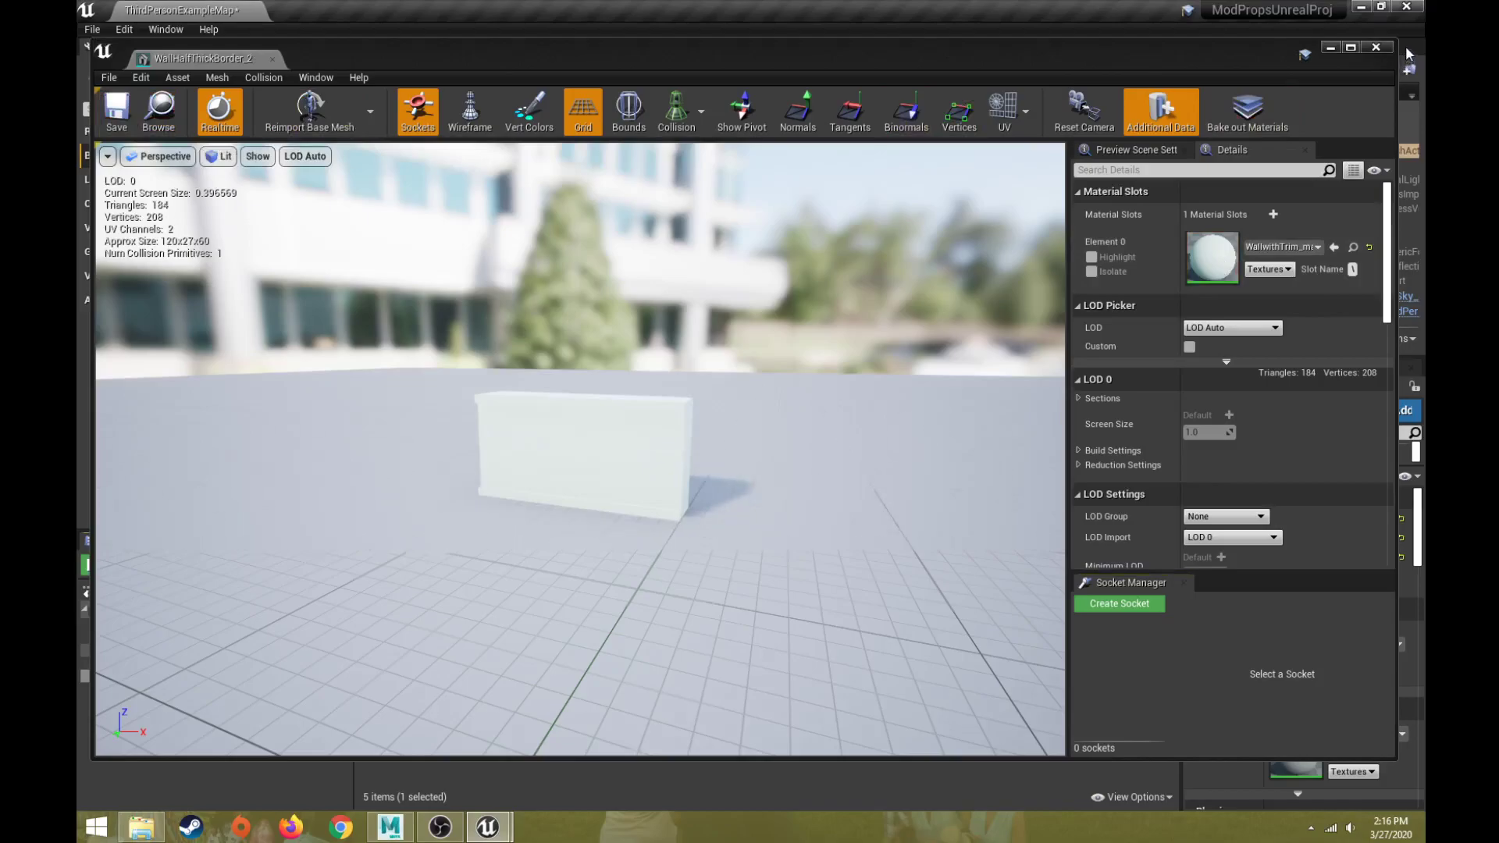
click(1376, 47)
Assign Wall_window_mat to Element 0 of the WallWindowSmall_2 mesh, save the mesh and close its editor.
click(611, 640)
double_click(611, 640)
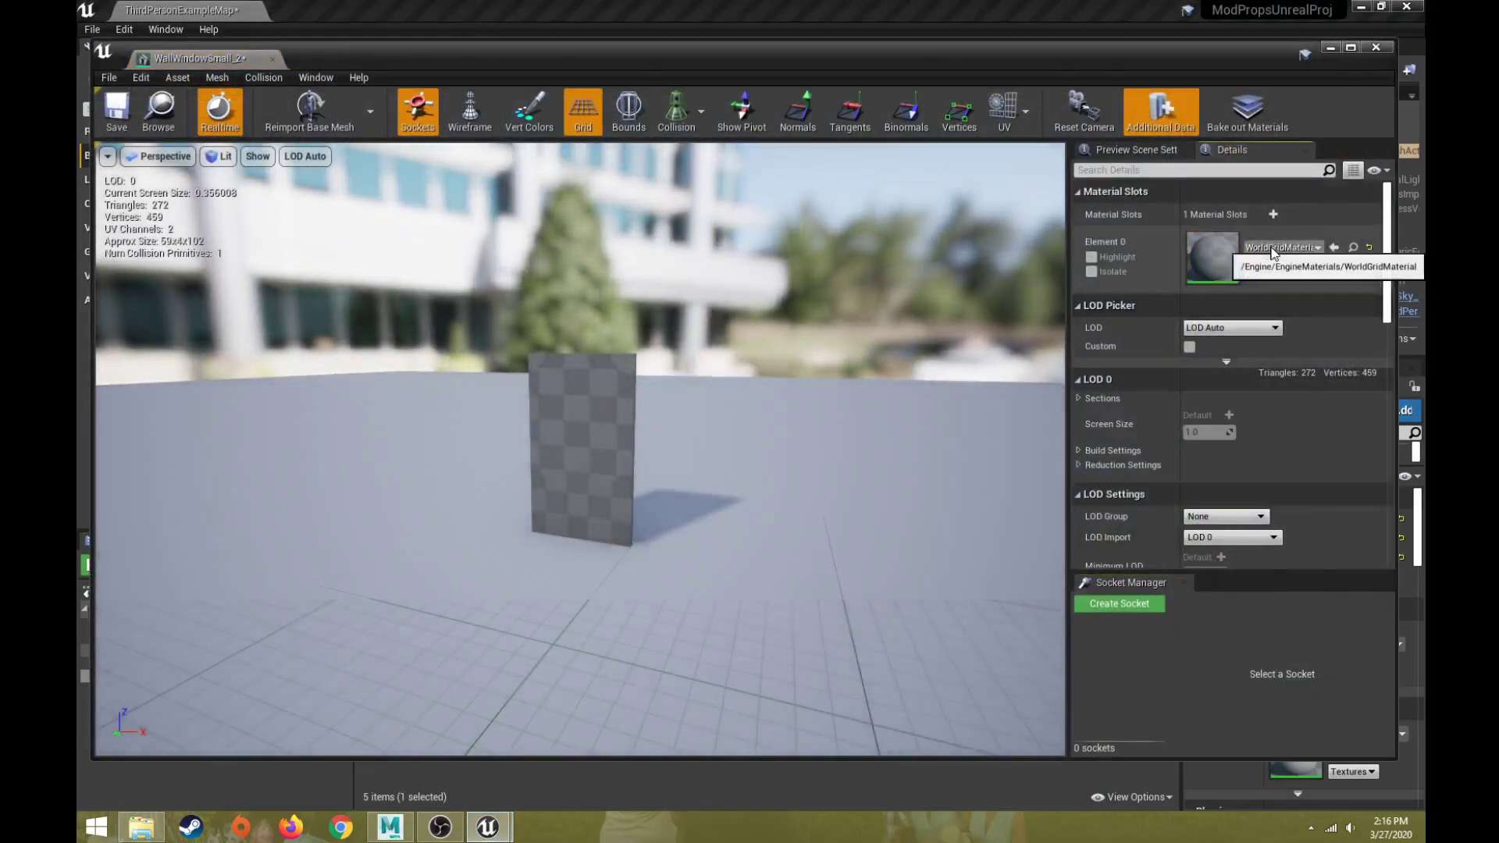
click(1280, 247)
drag(1417, 484, 1420, 620)
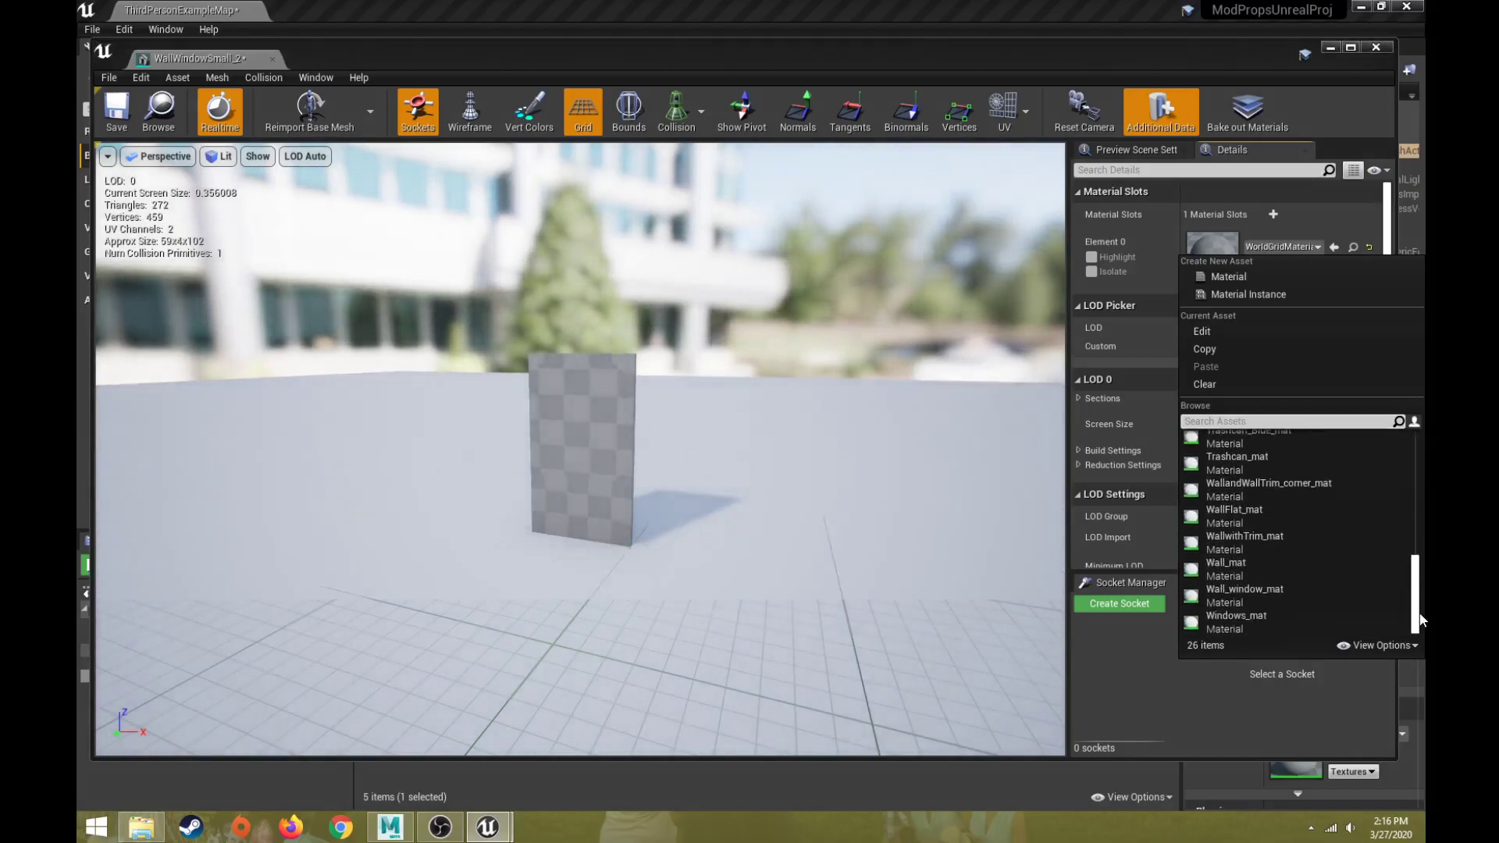
click(1220, 590)
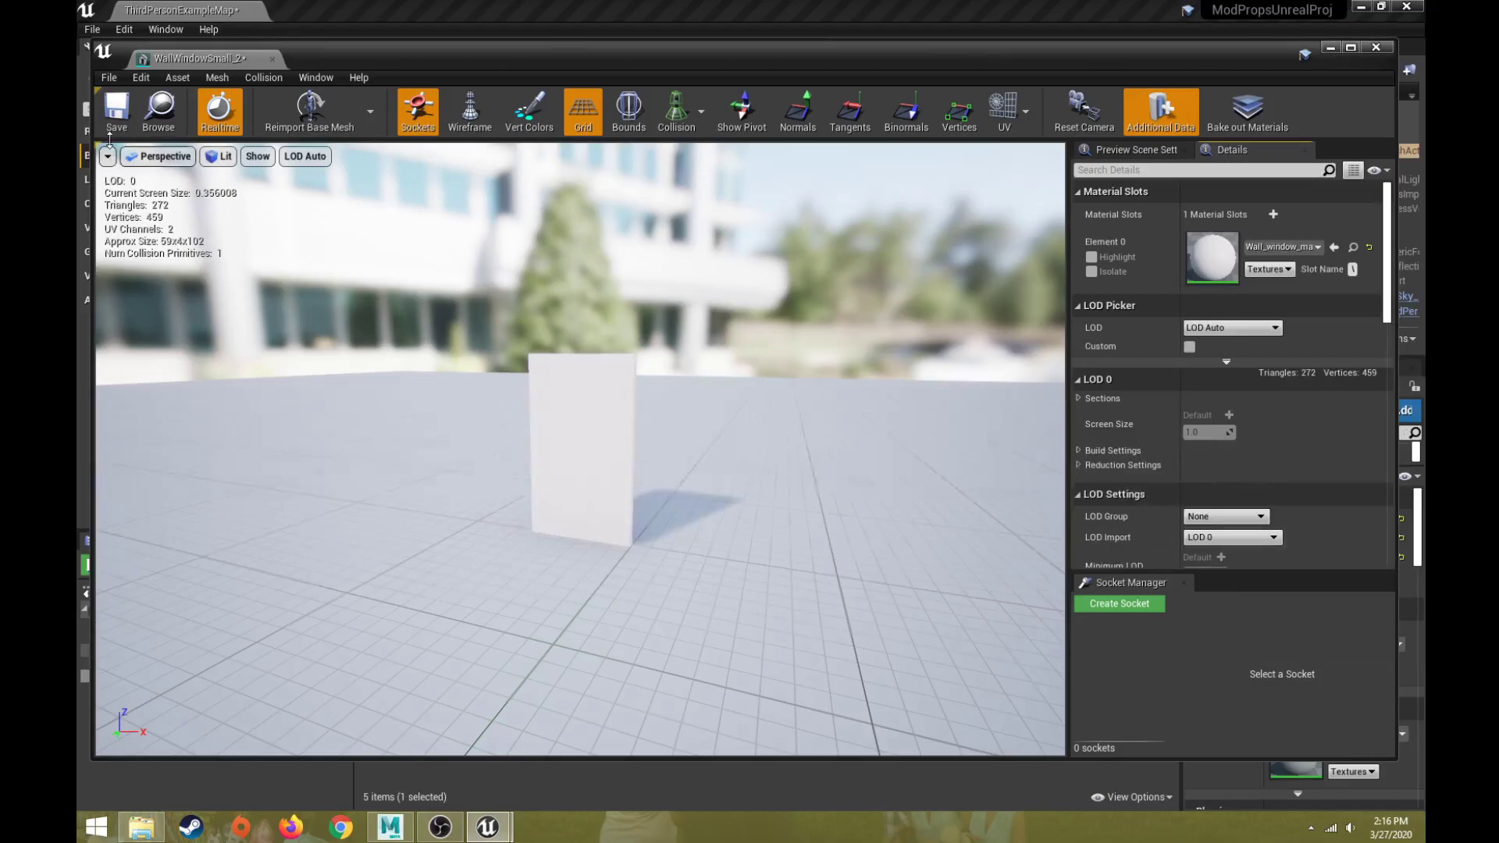
click(117, 114)
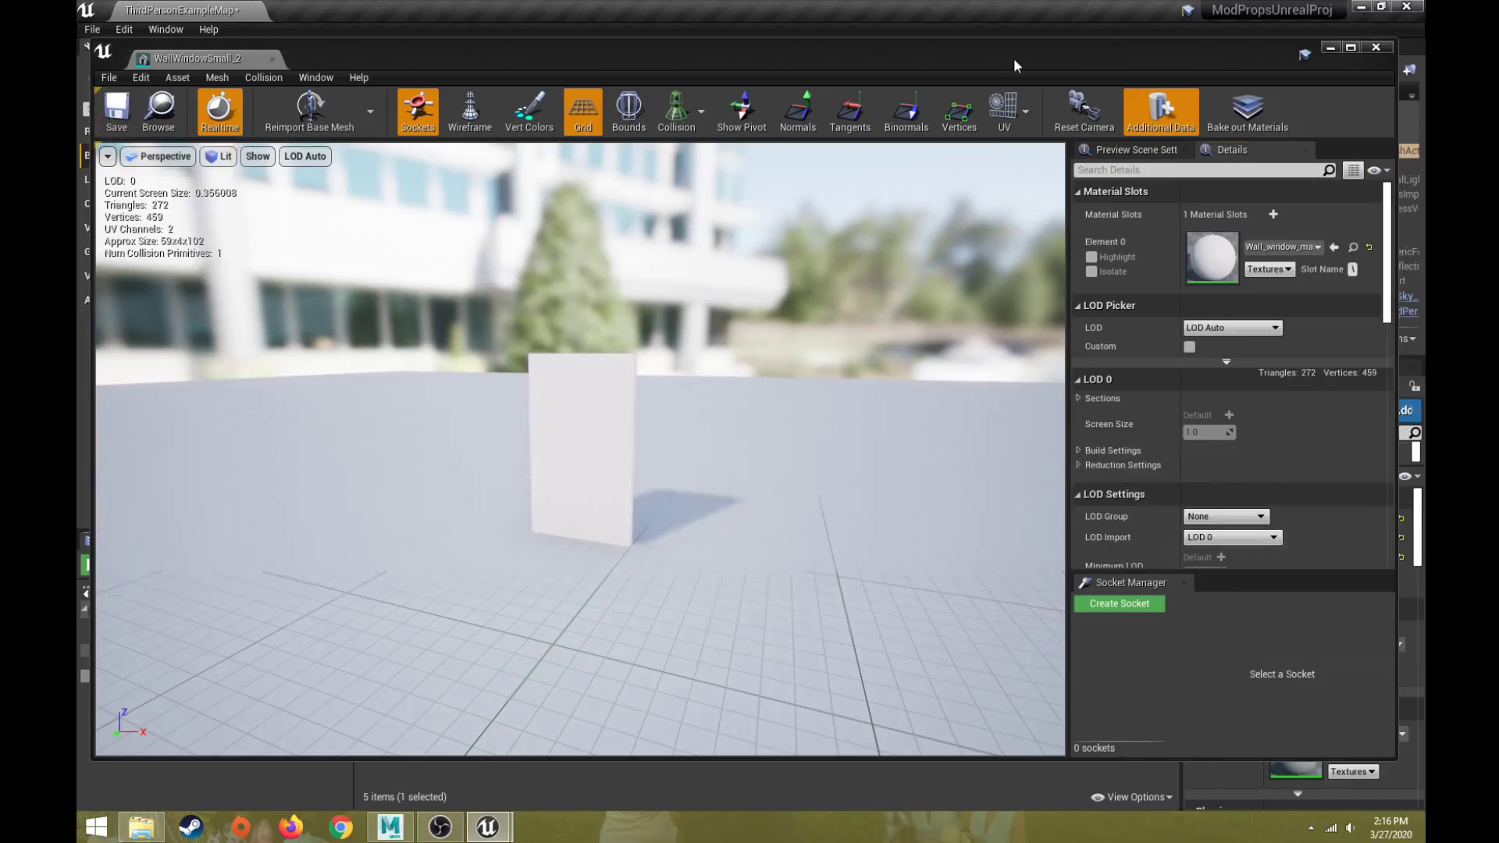
click(1375, 47)
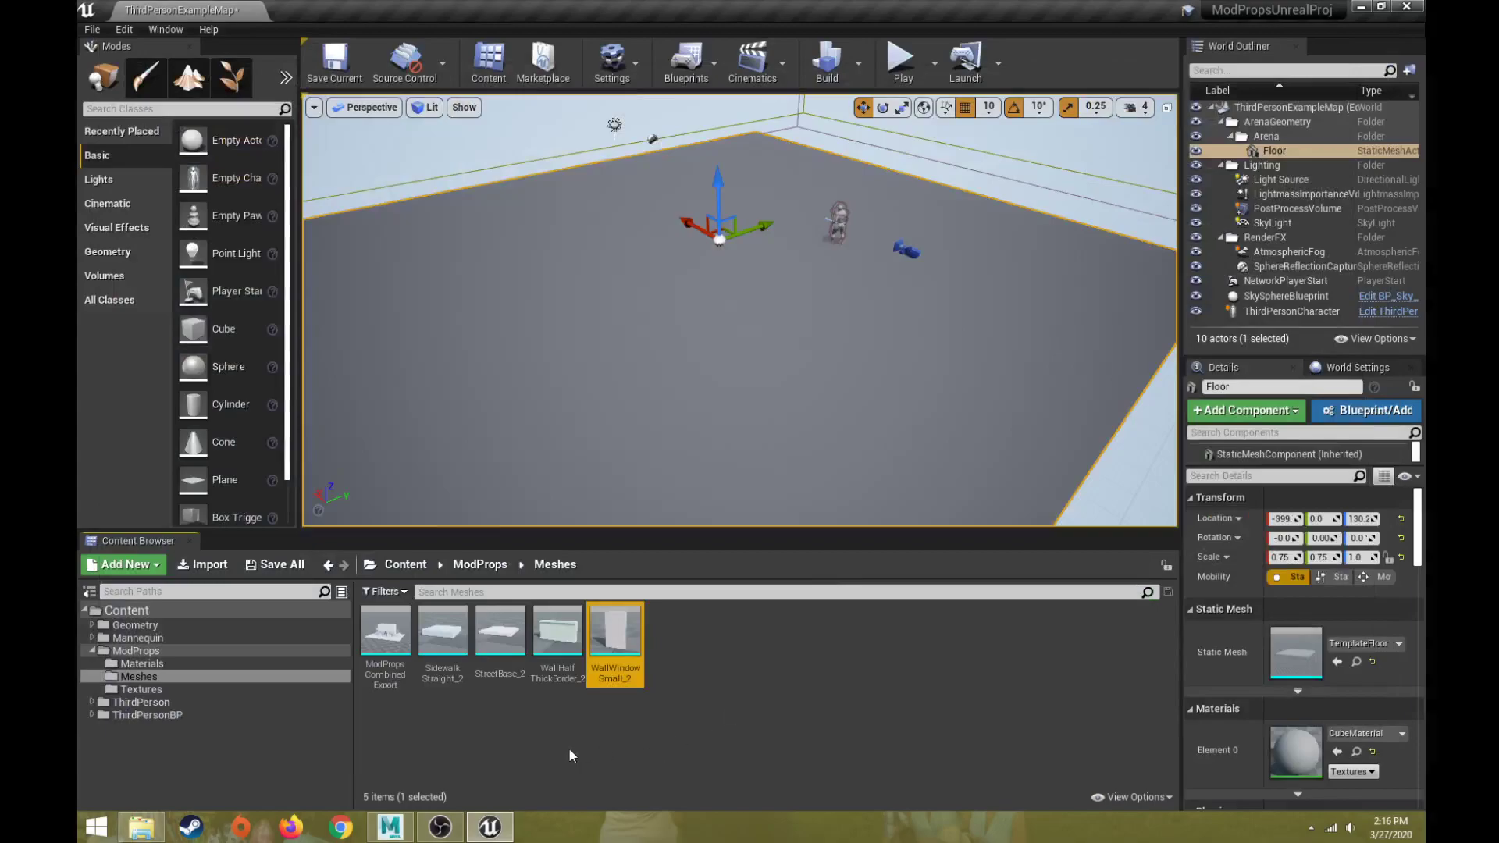
click(568, 736)
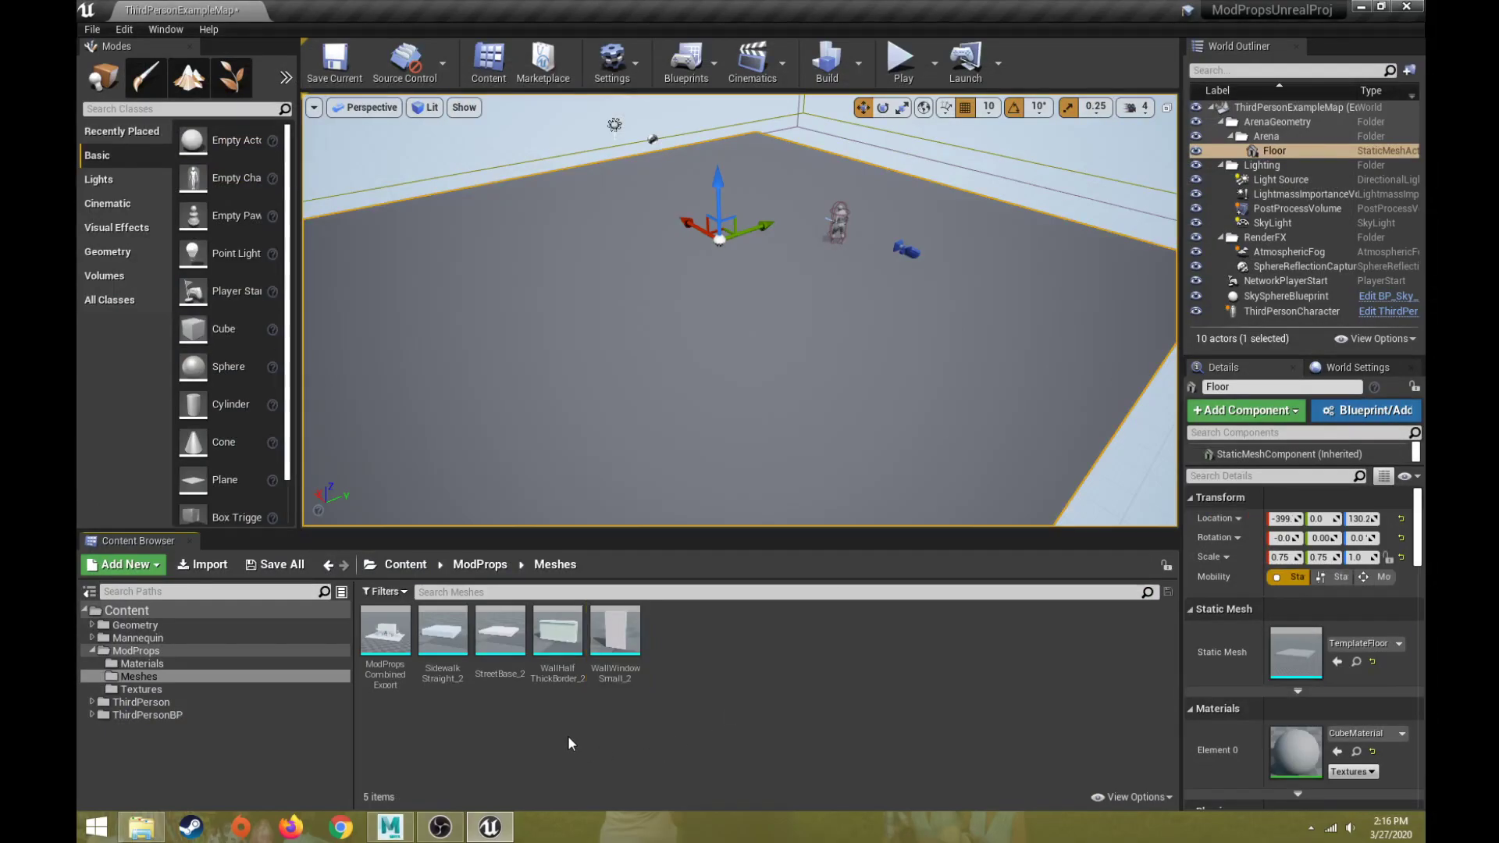
Place the ModPropsCombinedExport mesh on the level's floor at about X 130, Y 260, Z 130.
mouse_move(387, 641)
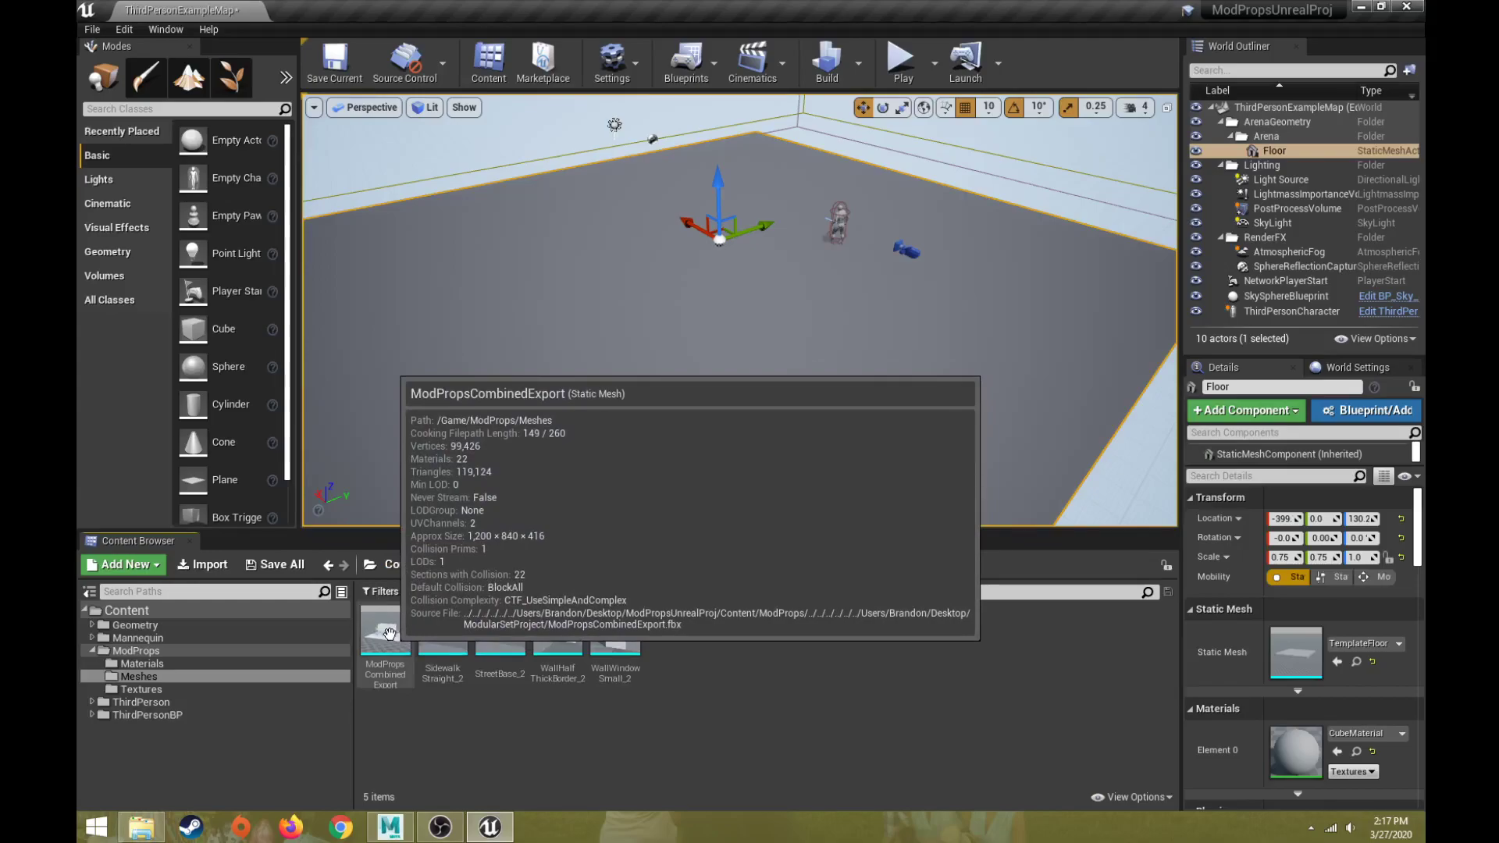
click(389, 633)
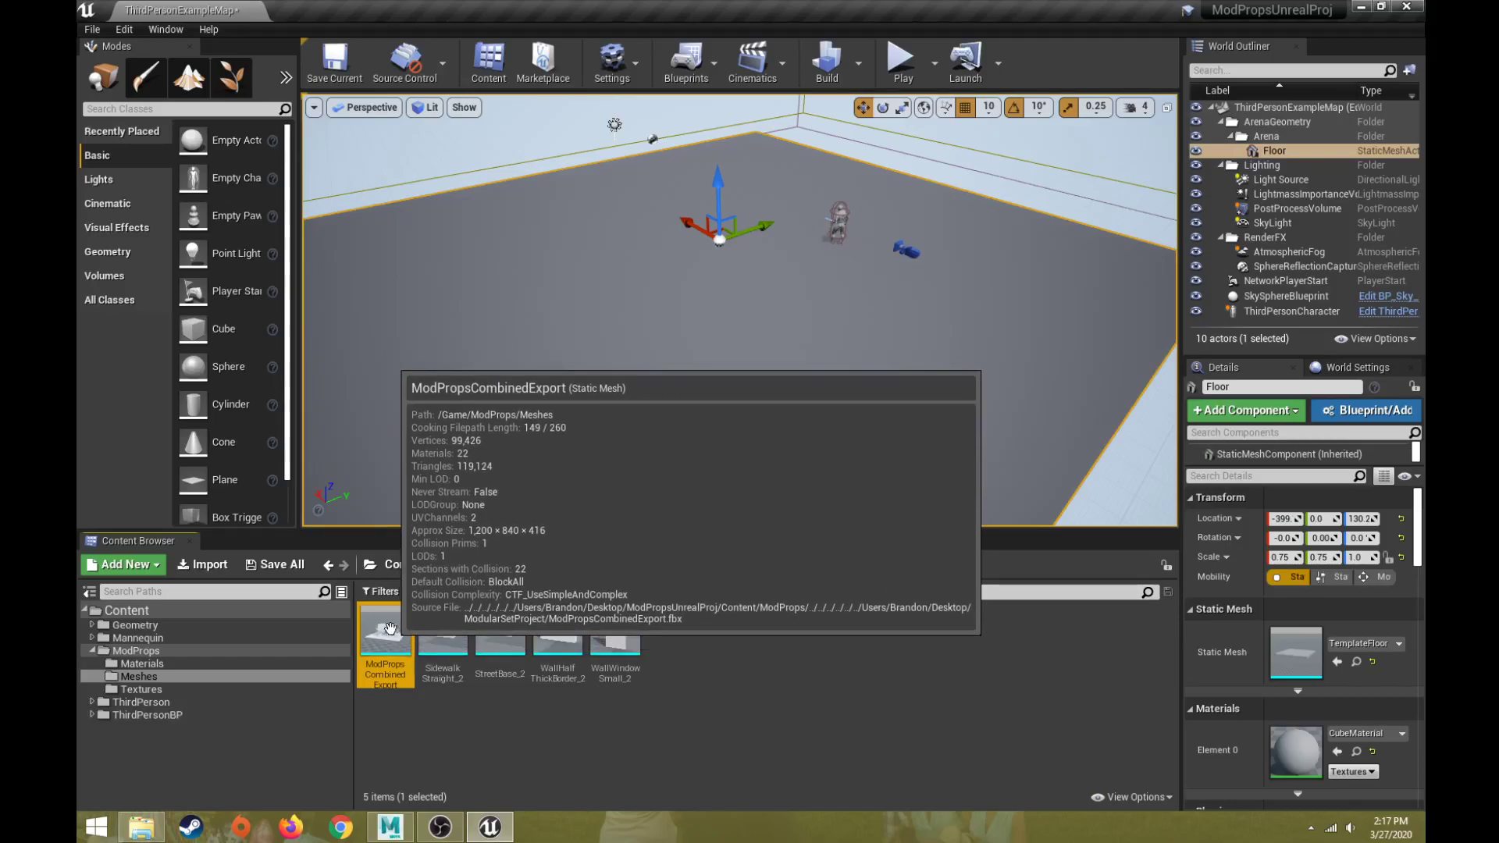
drag(389, 629, 700, 193)
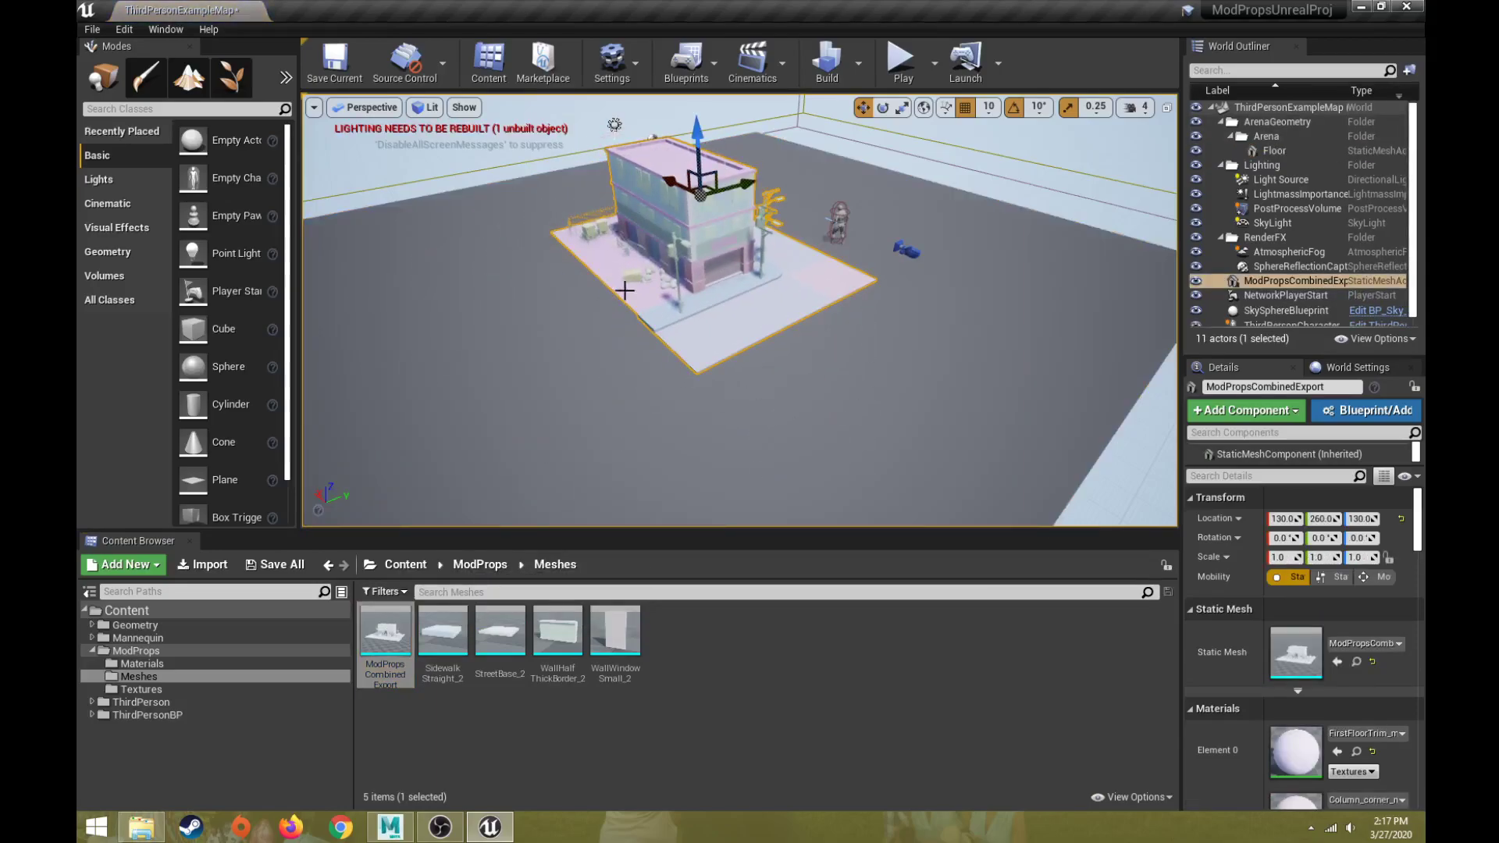
Play the level and run the character past the building to compare their scale, and end the play session.
key(w)
right_drag(625, 290, 546, 265)
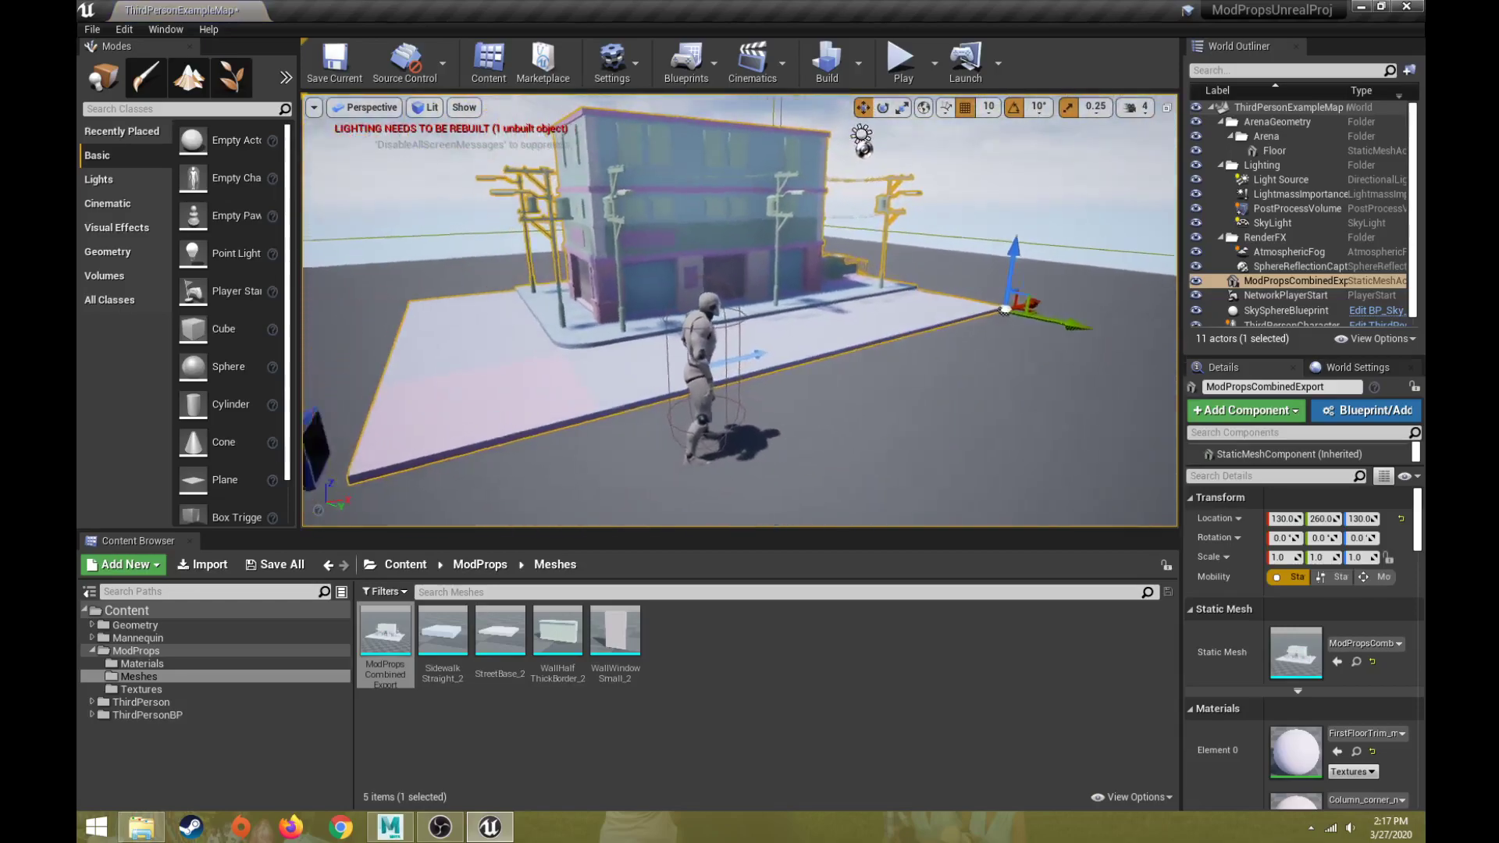
click(900, 60)
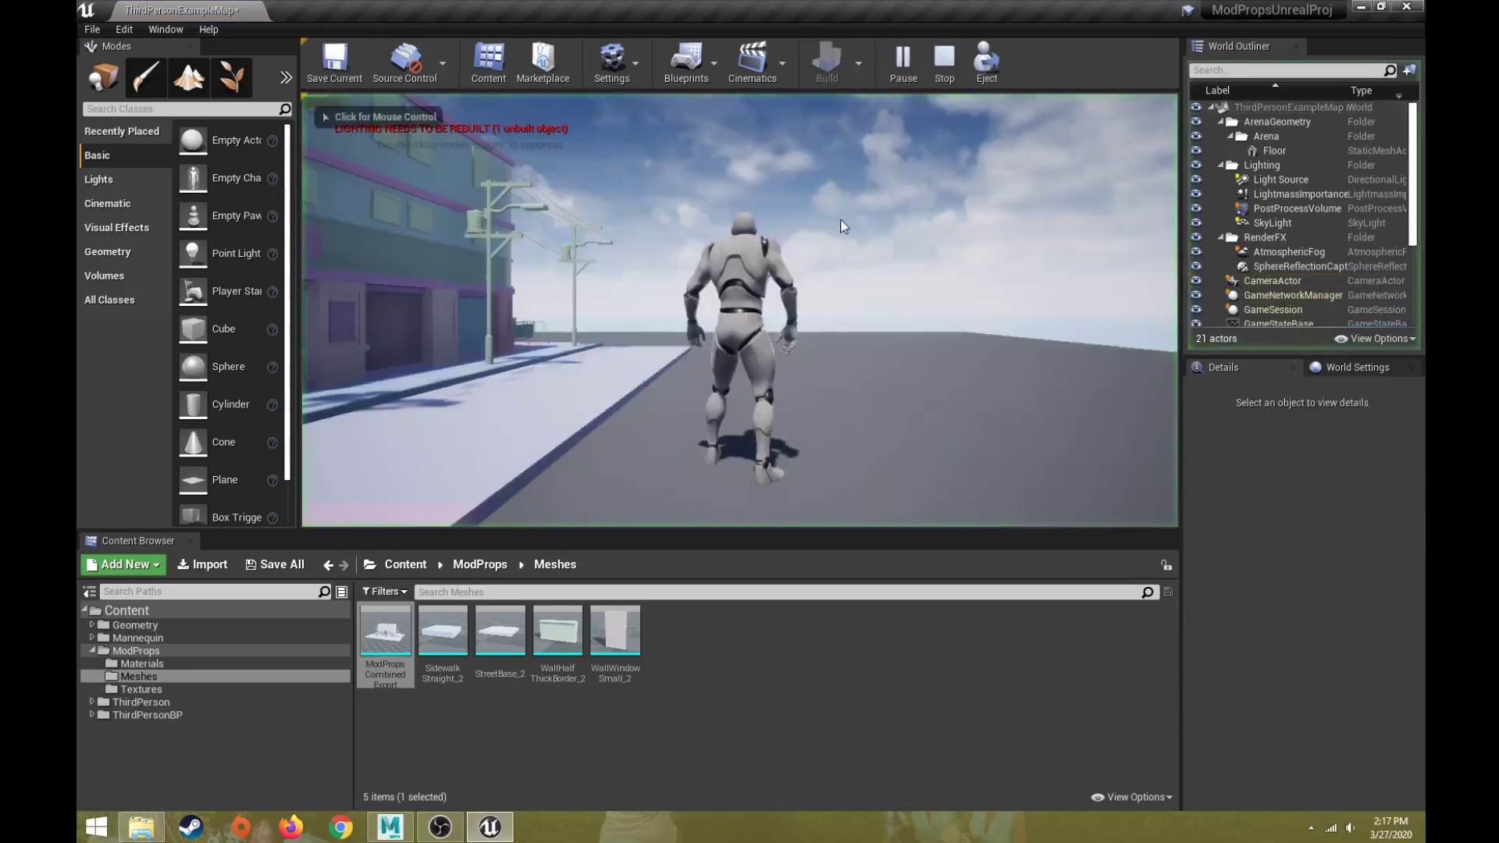
click(843, 226)
key(w)
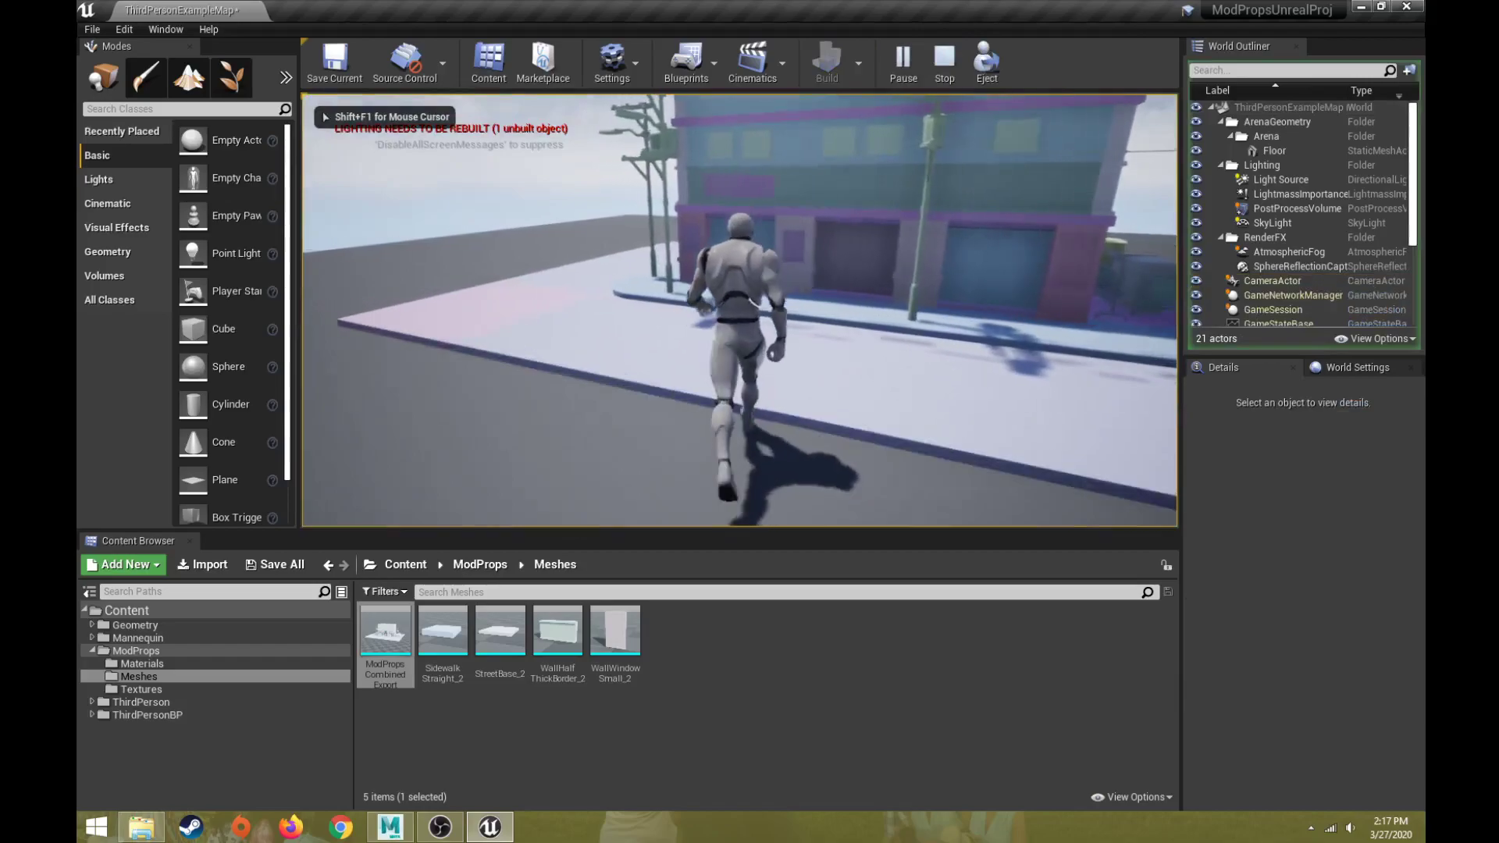
key(d)
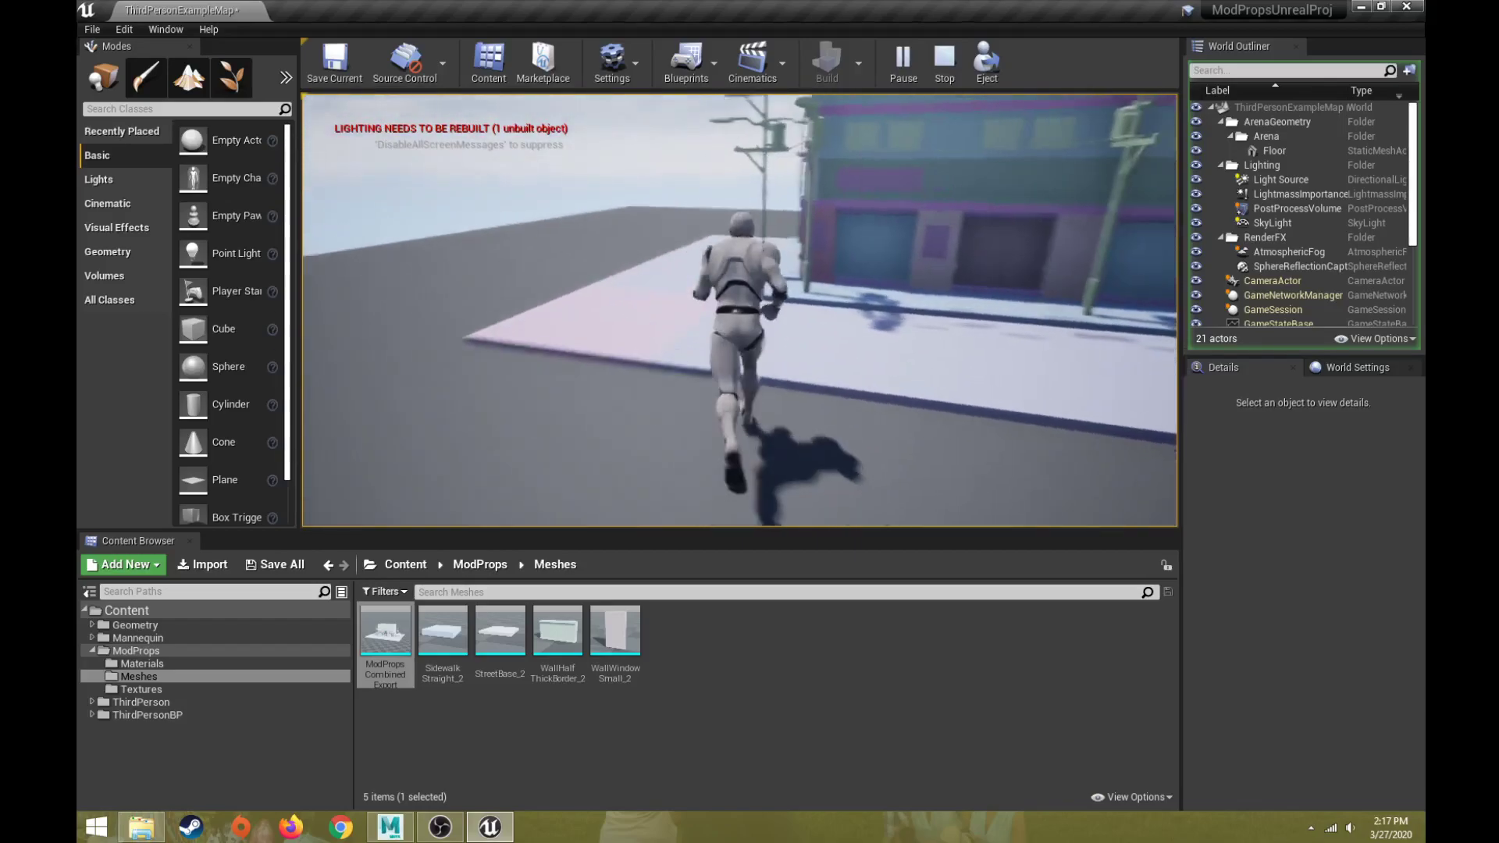
key(d)
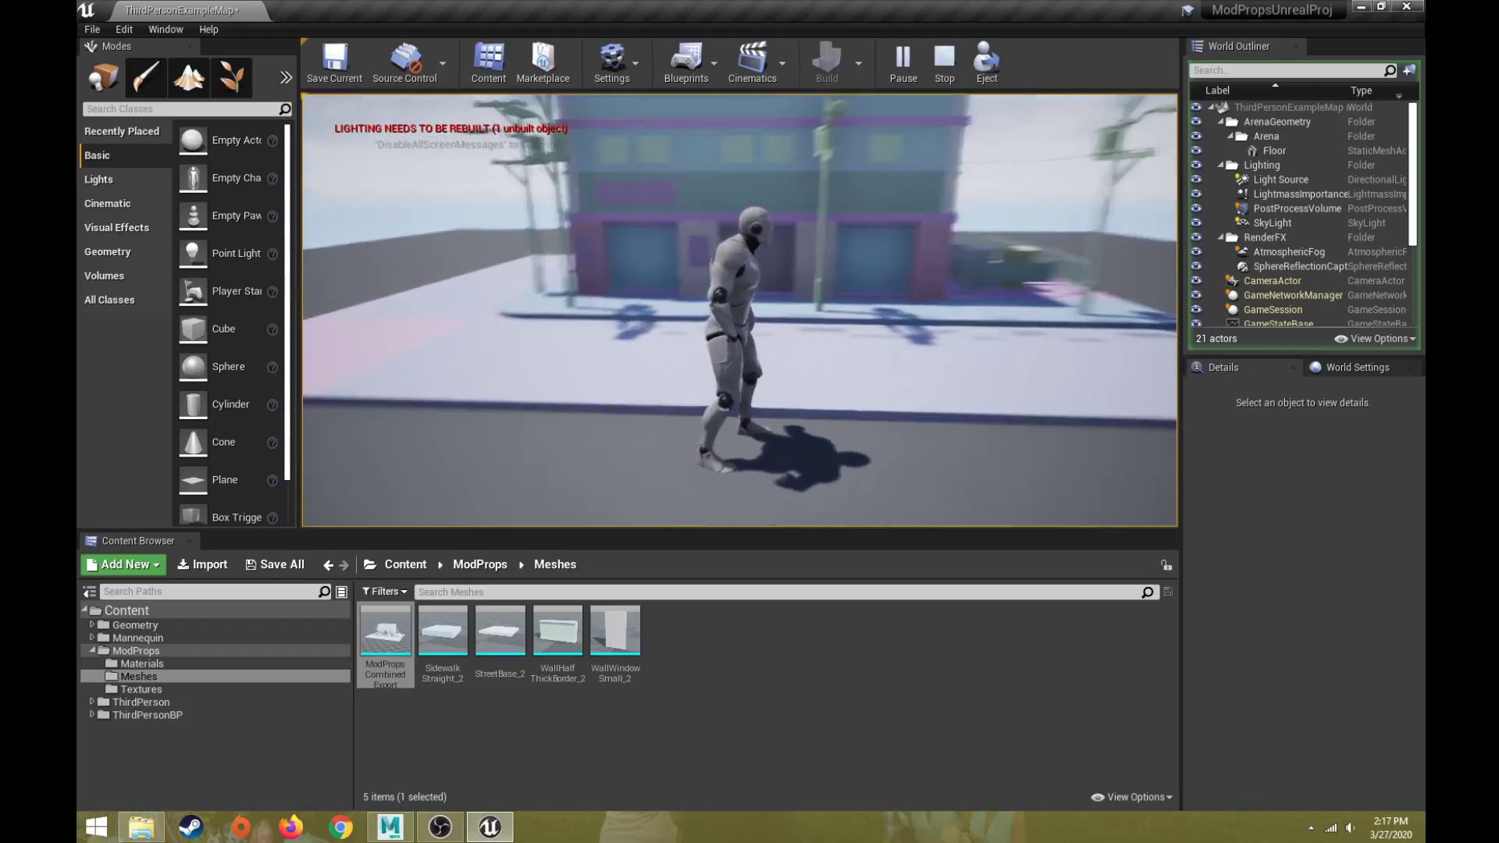
key(Escape)
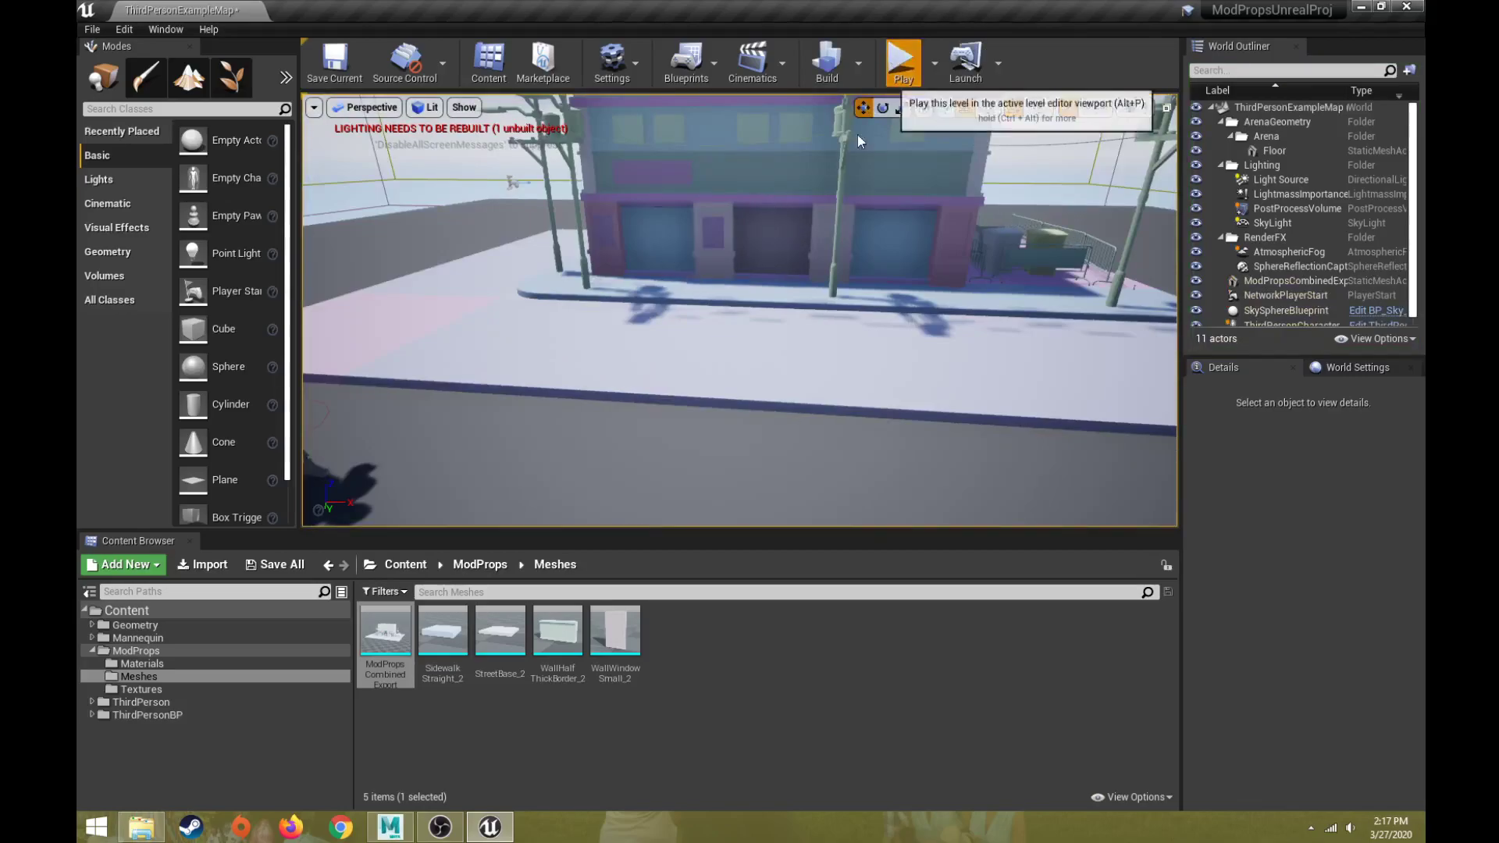
click(900, 59)
key(Escape)
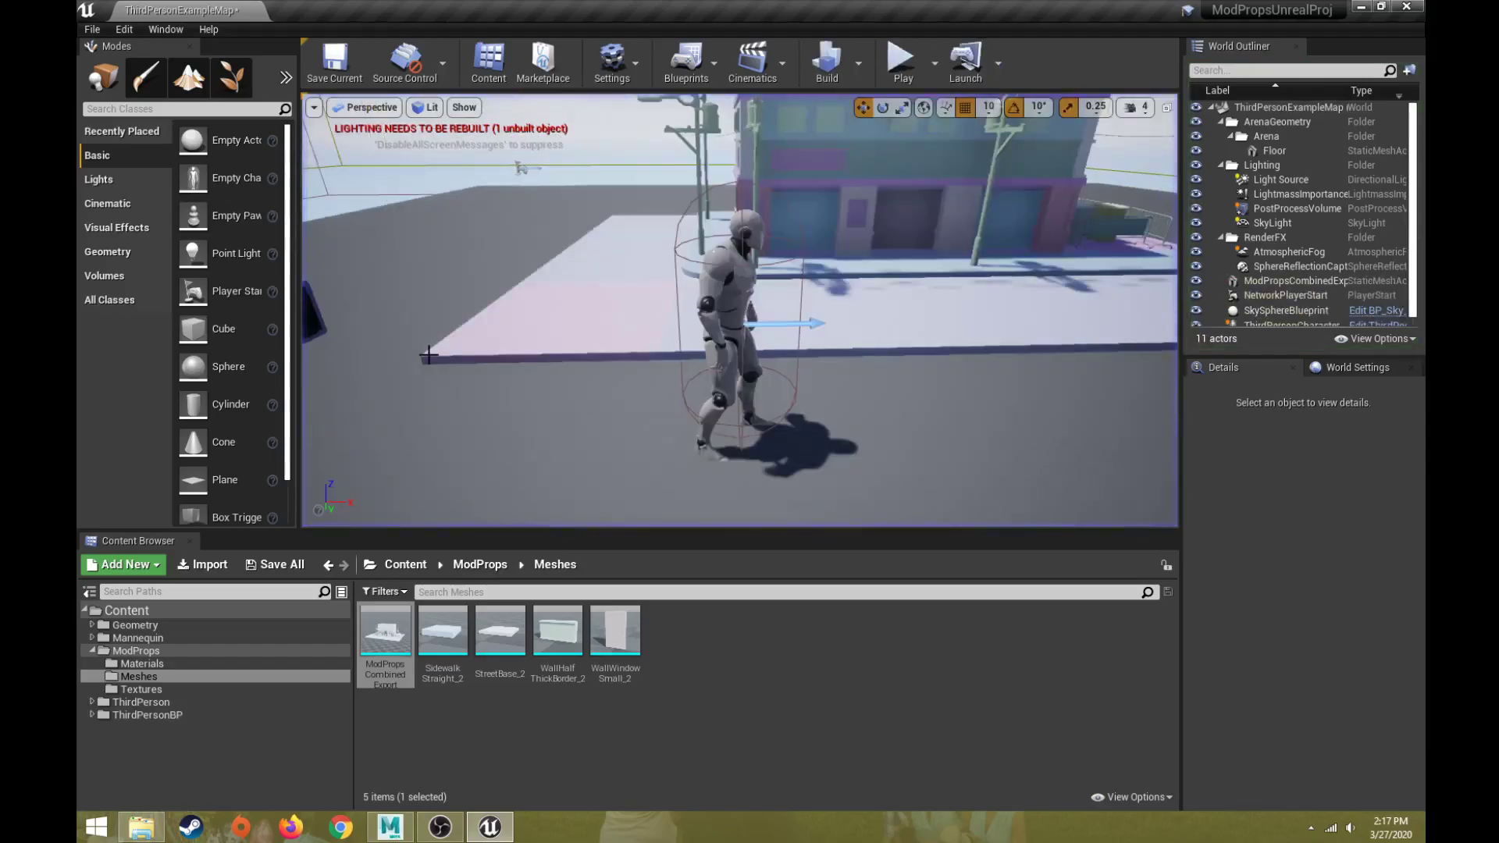
Set the scale of the placed ModPropsCombinedExport building to 1.75 on X, Y and Z.
click(882, 290)
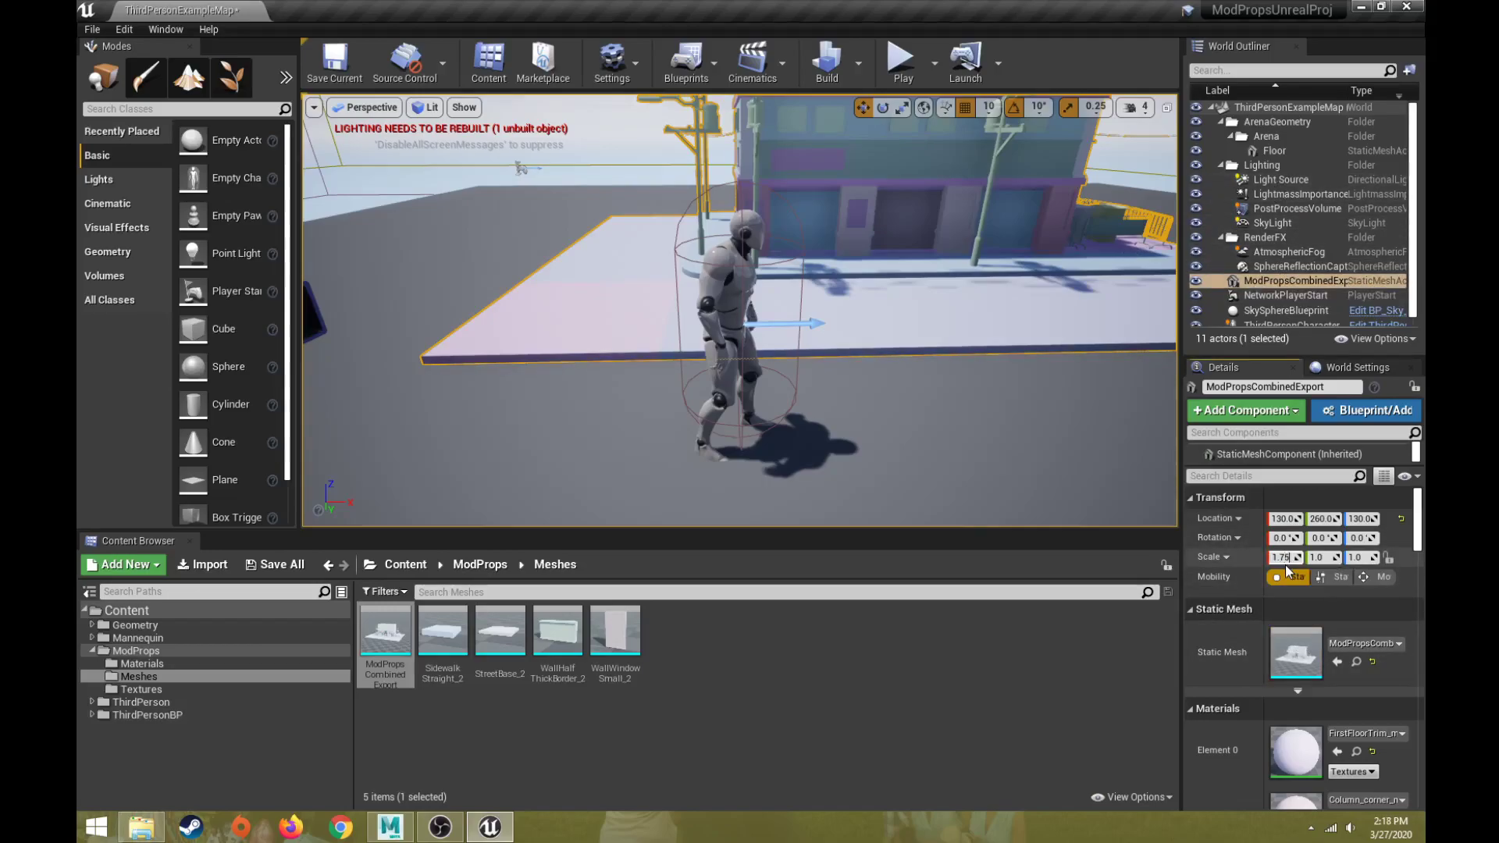
key(Return)
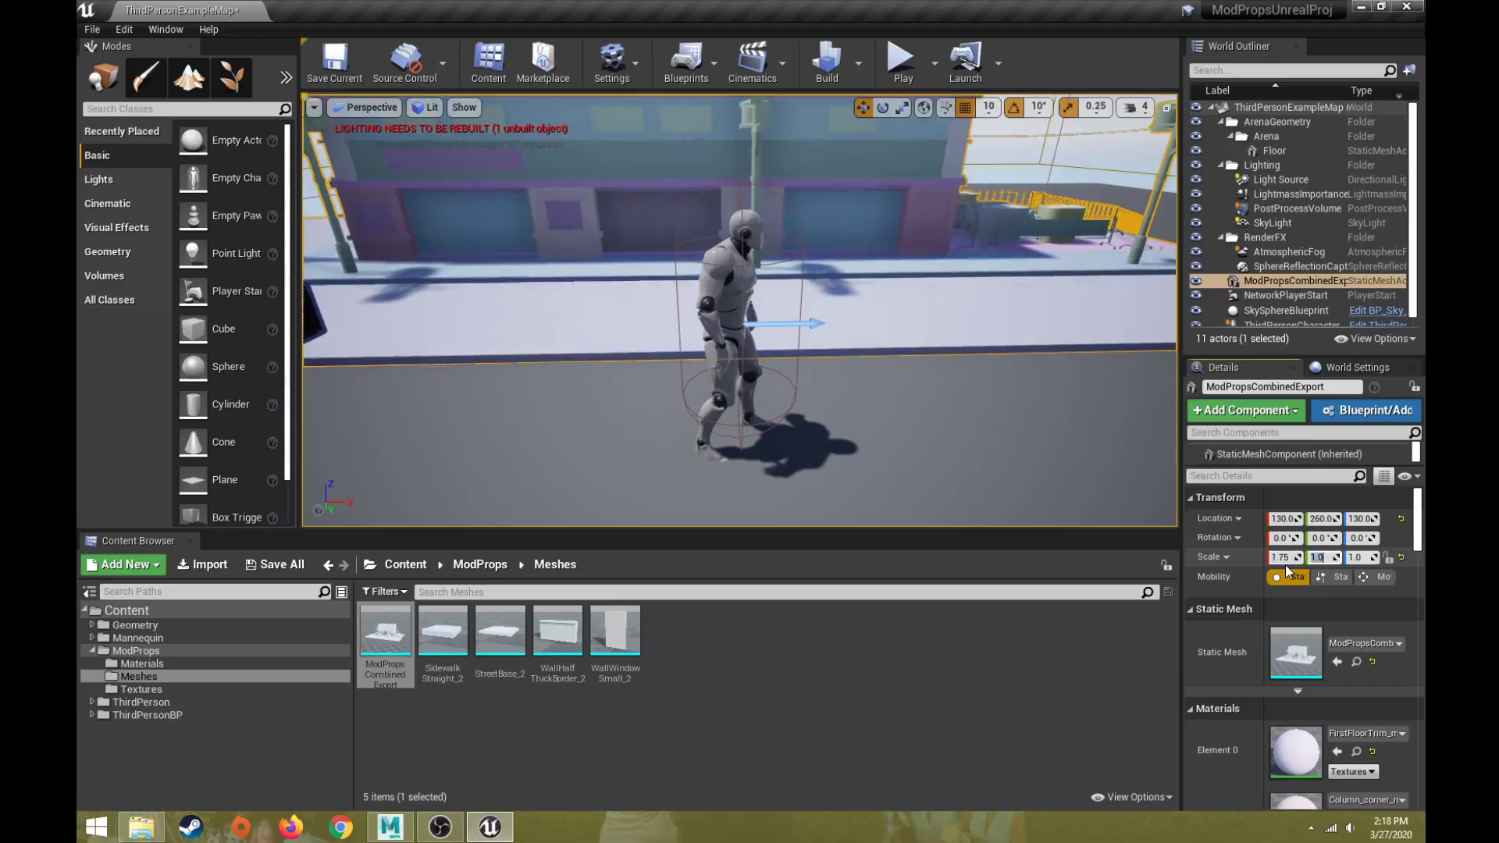
text(1.75)
key(Tab)
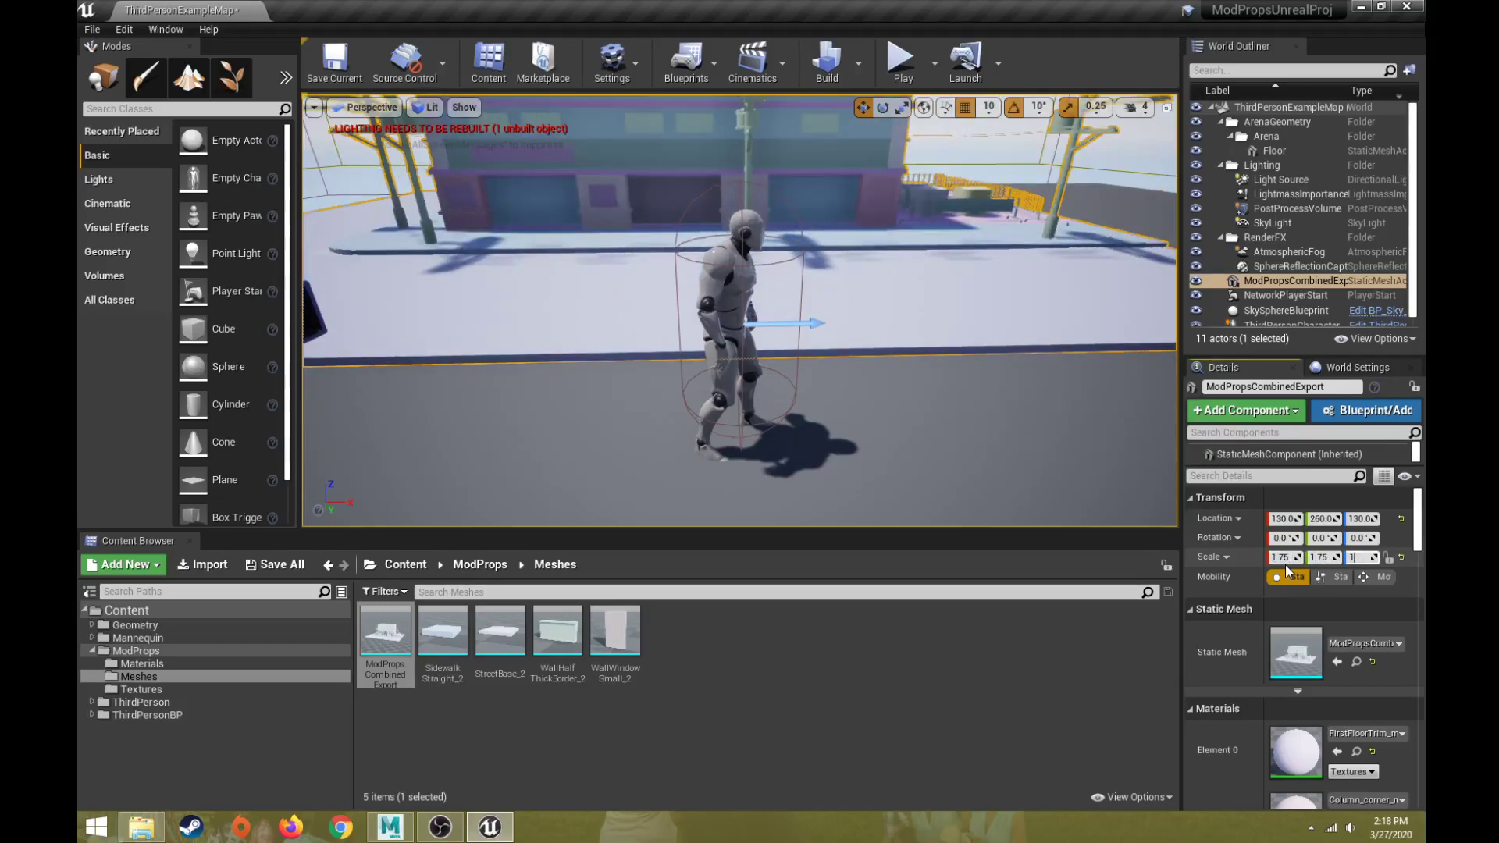
text(1.75)
key(Return)
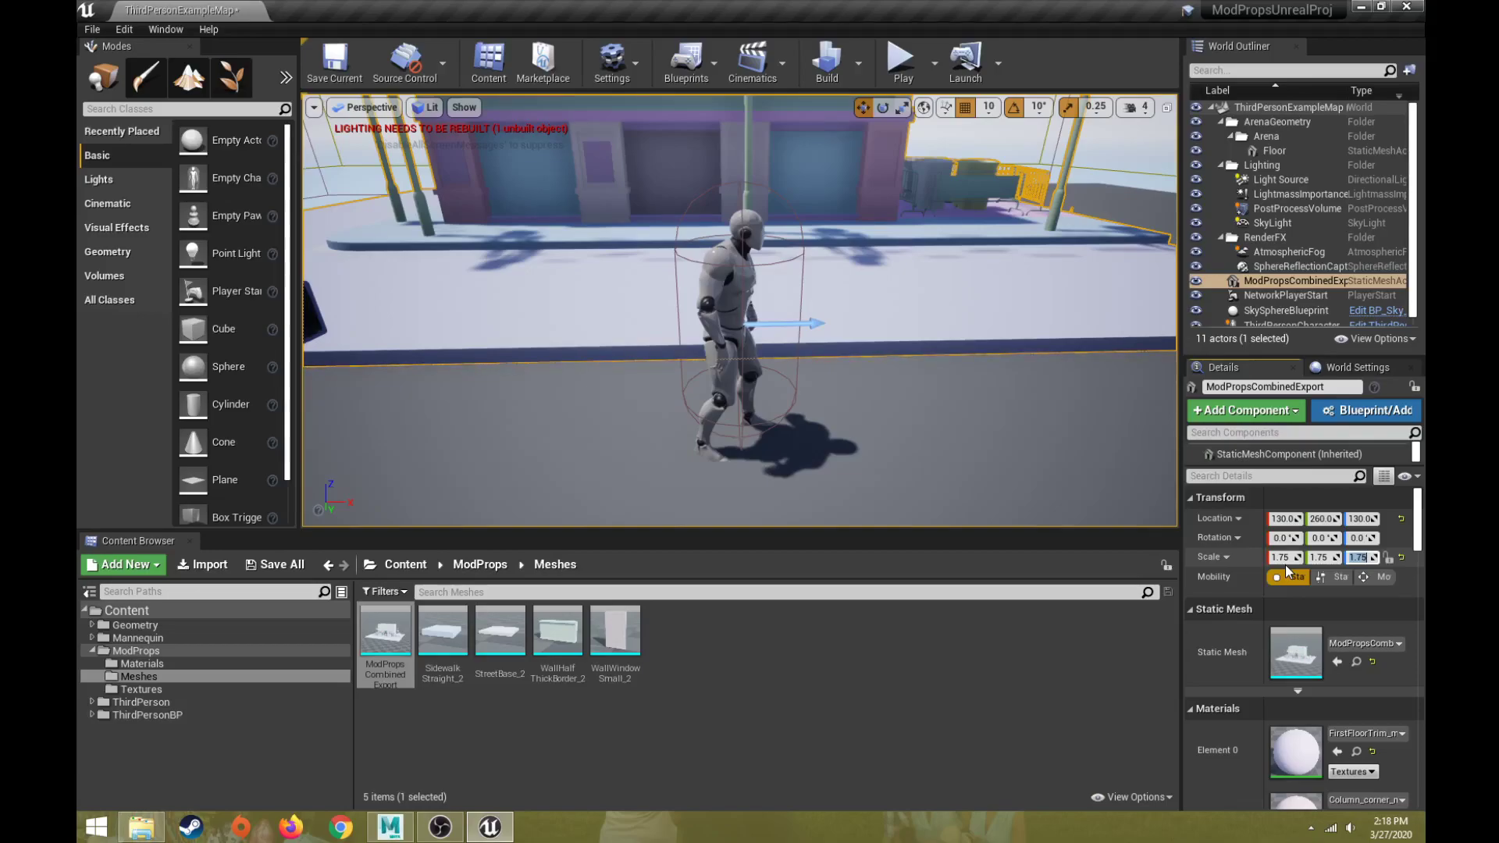
Play the level again, run the character along the street to check the enlarged building's proportions, and end the session.
click(898, 56)
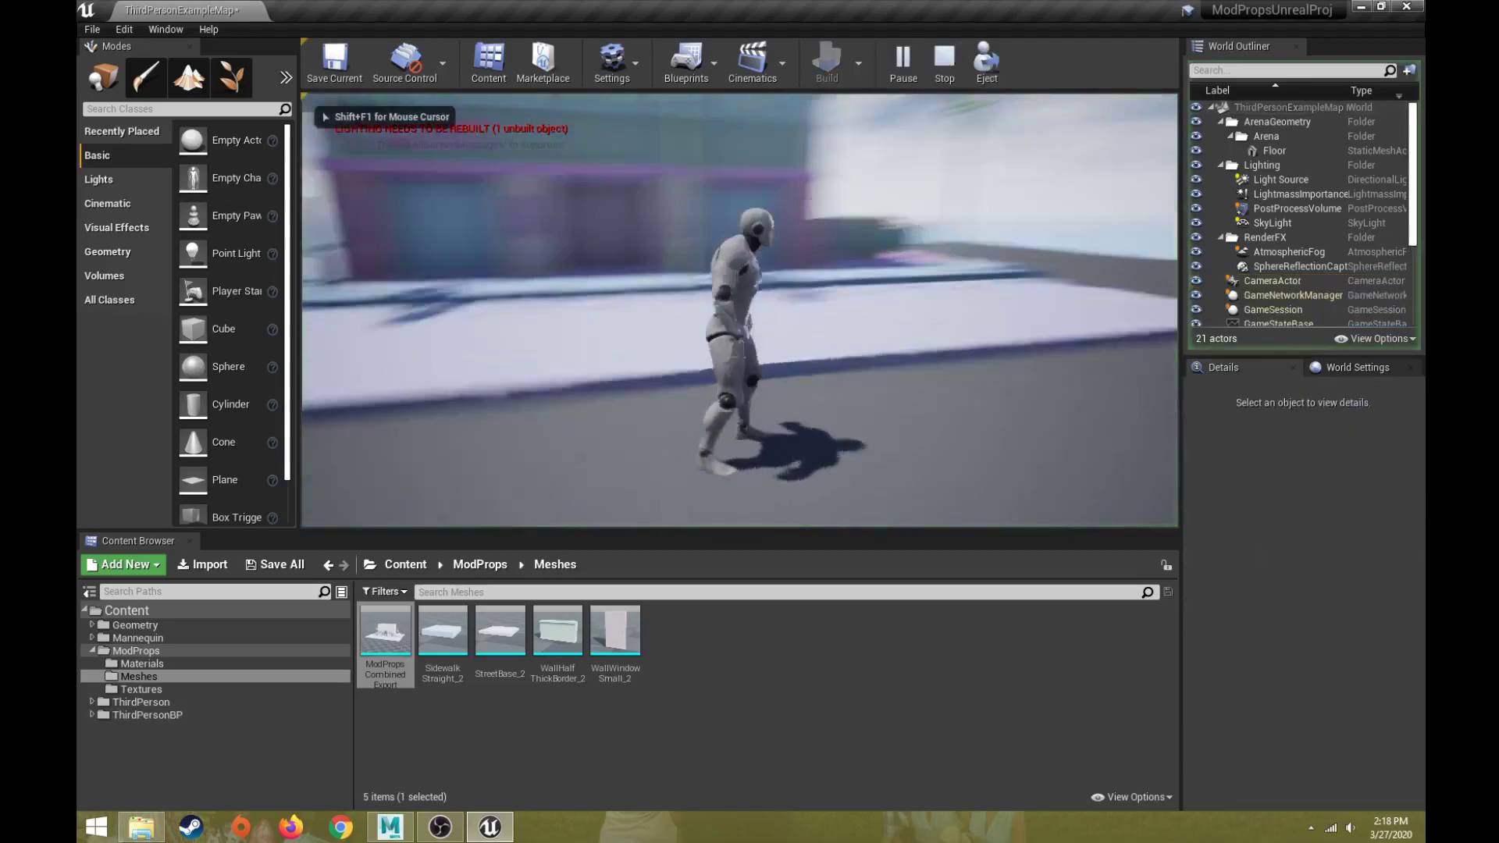
key(s)
key(a)
key(w)
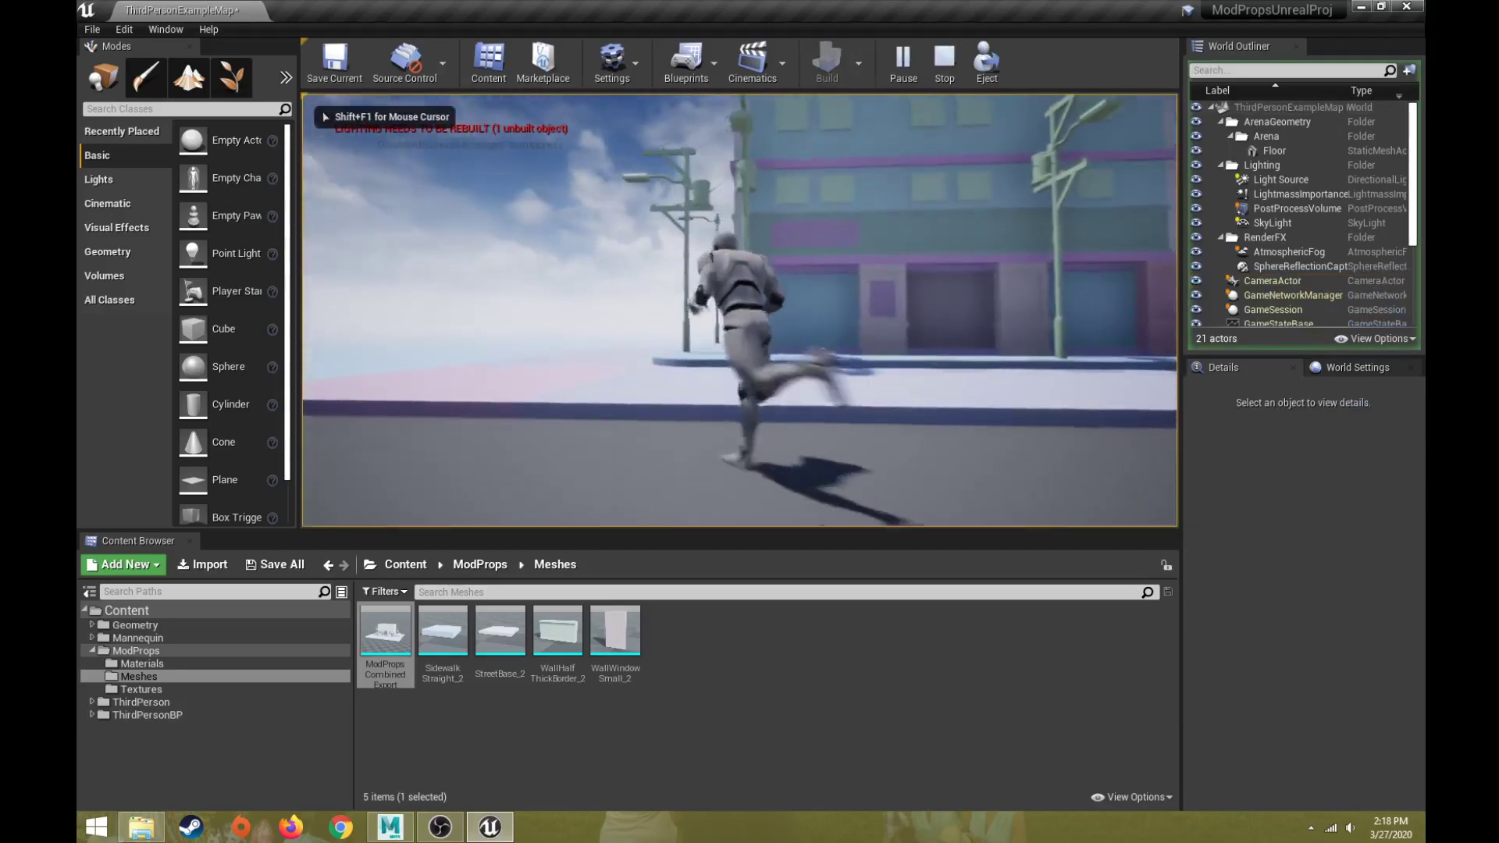
key(d)
key(w)
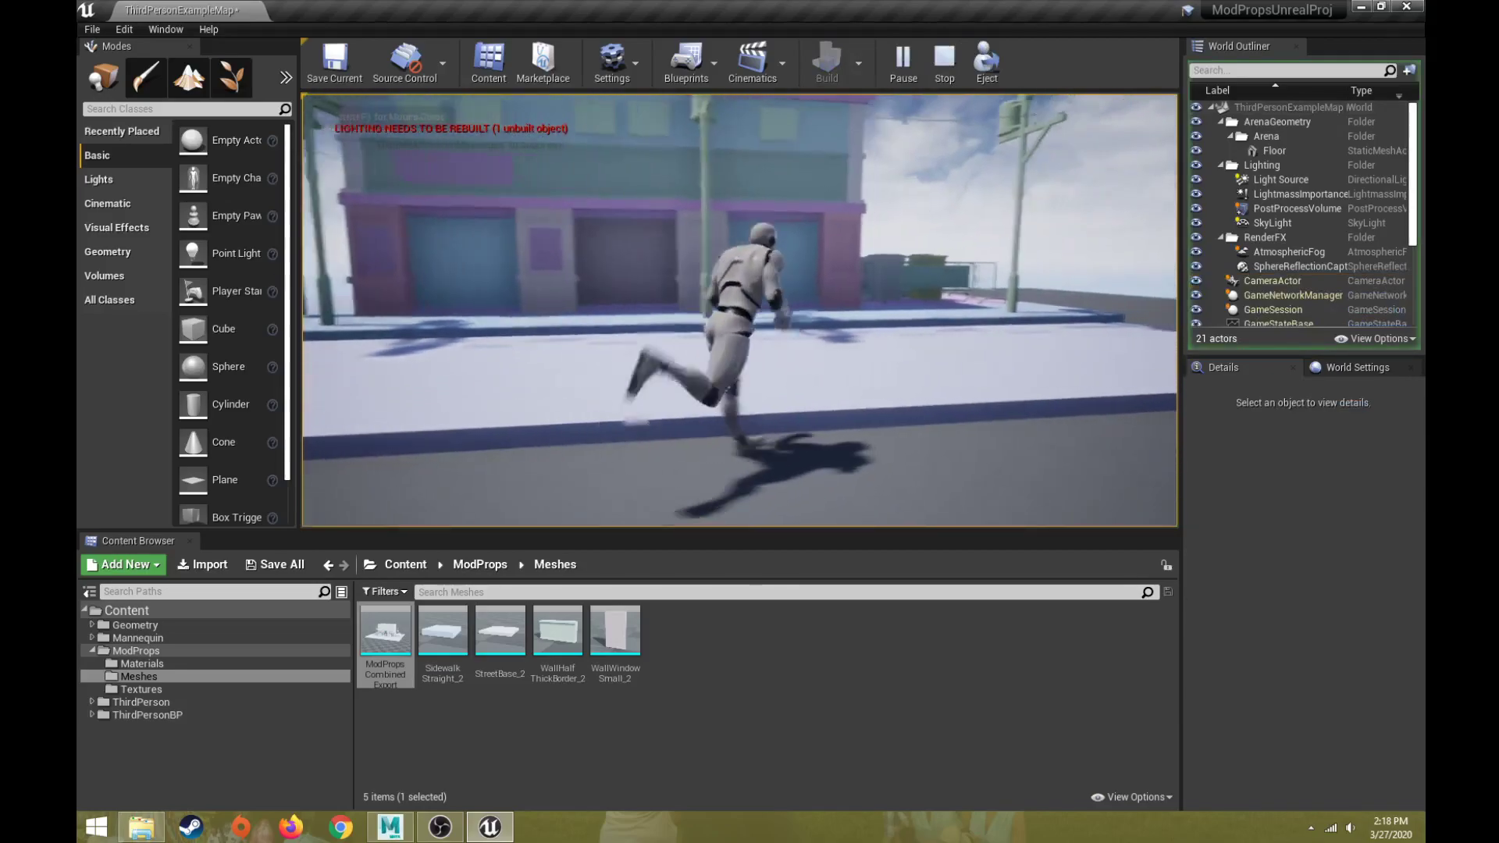
key(a)
key(w)
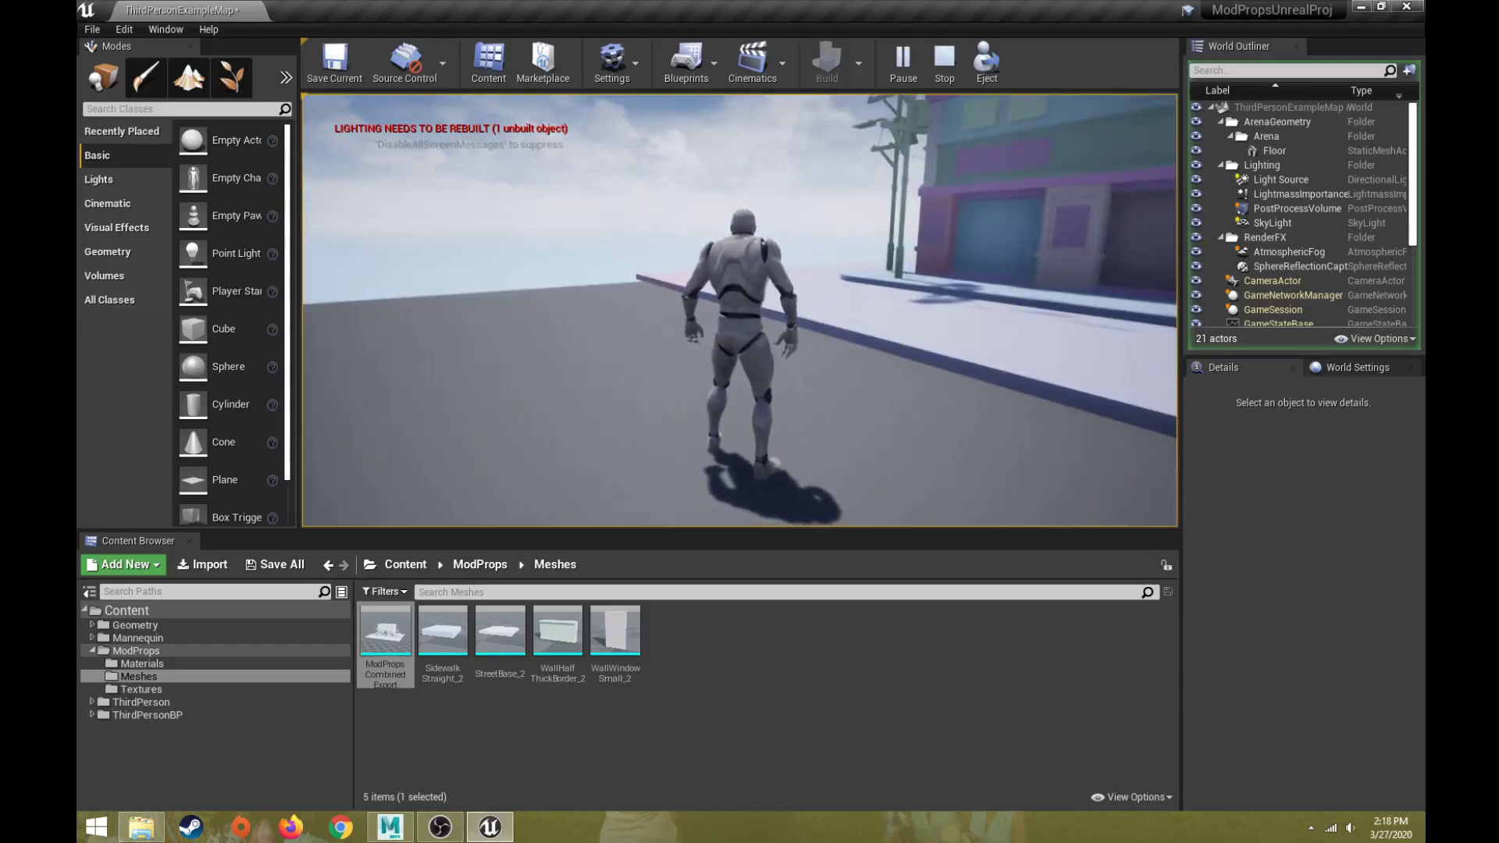
key(Escape)
Place SidewalkStraight_2 and StreetBase_2 on the open floor beside the building, and raise StreetBase_2 to Z 140.
right_drag(821, 272, 1054, 220)
mouse_move(779, 328)
right_down()
mouse_move(749, 257)
mouse_move(780, 351)
mouse_move(749, 324)
mouse_move(773, 327)
right_up()
click(878, 275)
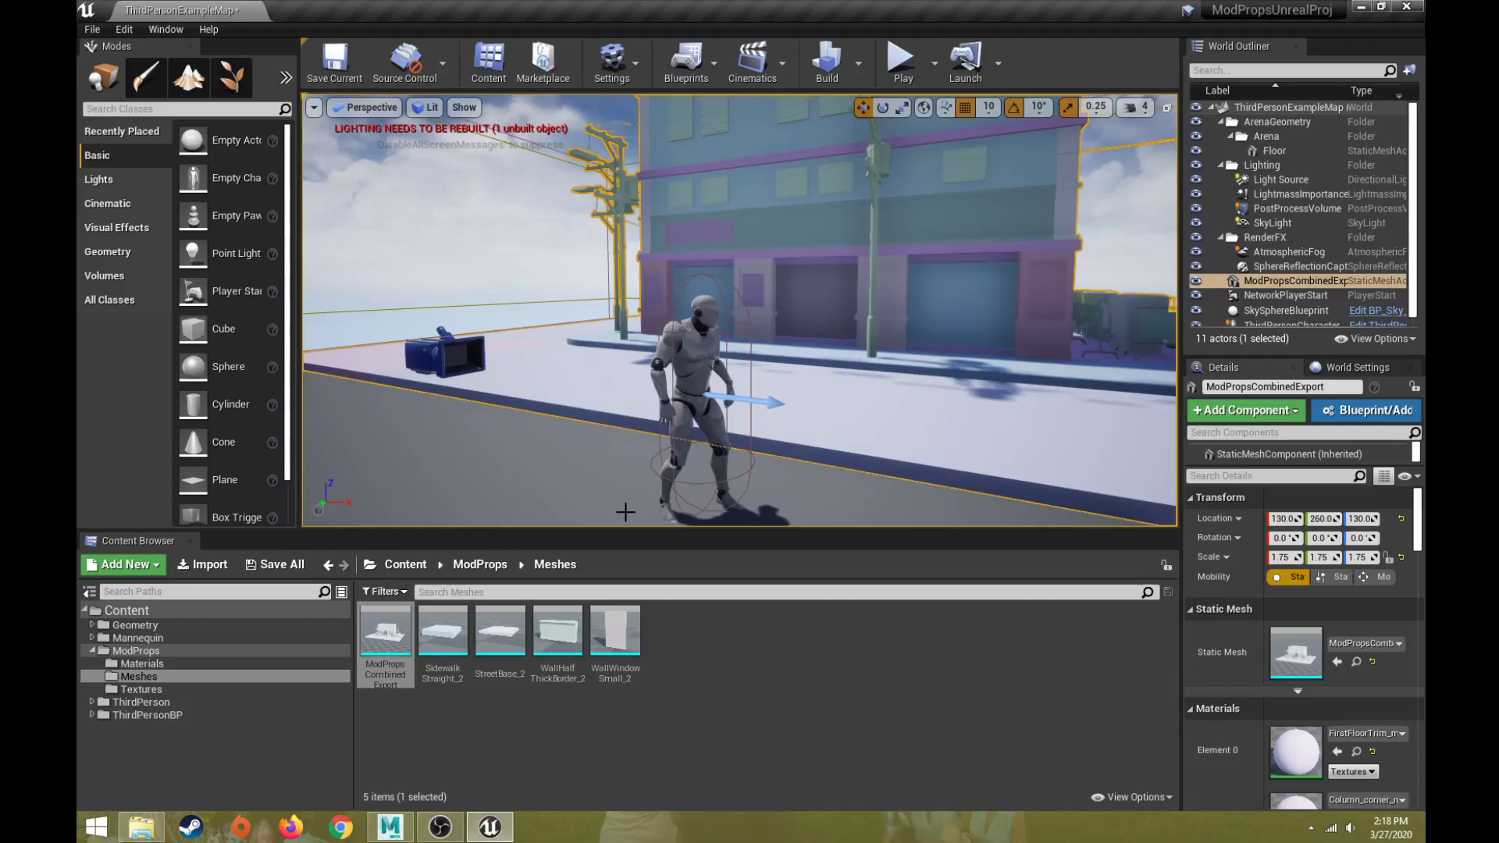
right_drag(613, 381, 1023, 402)
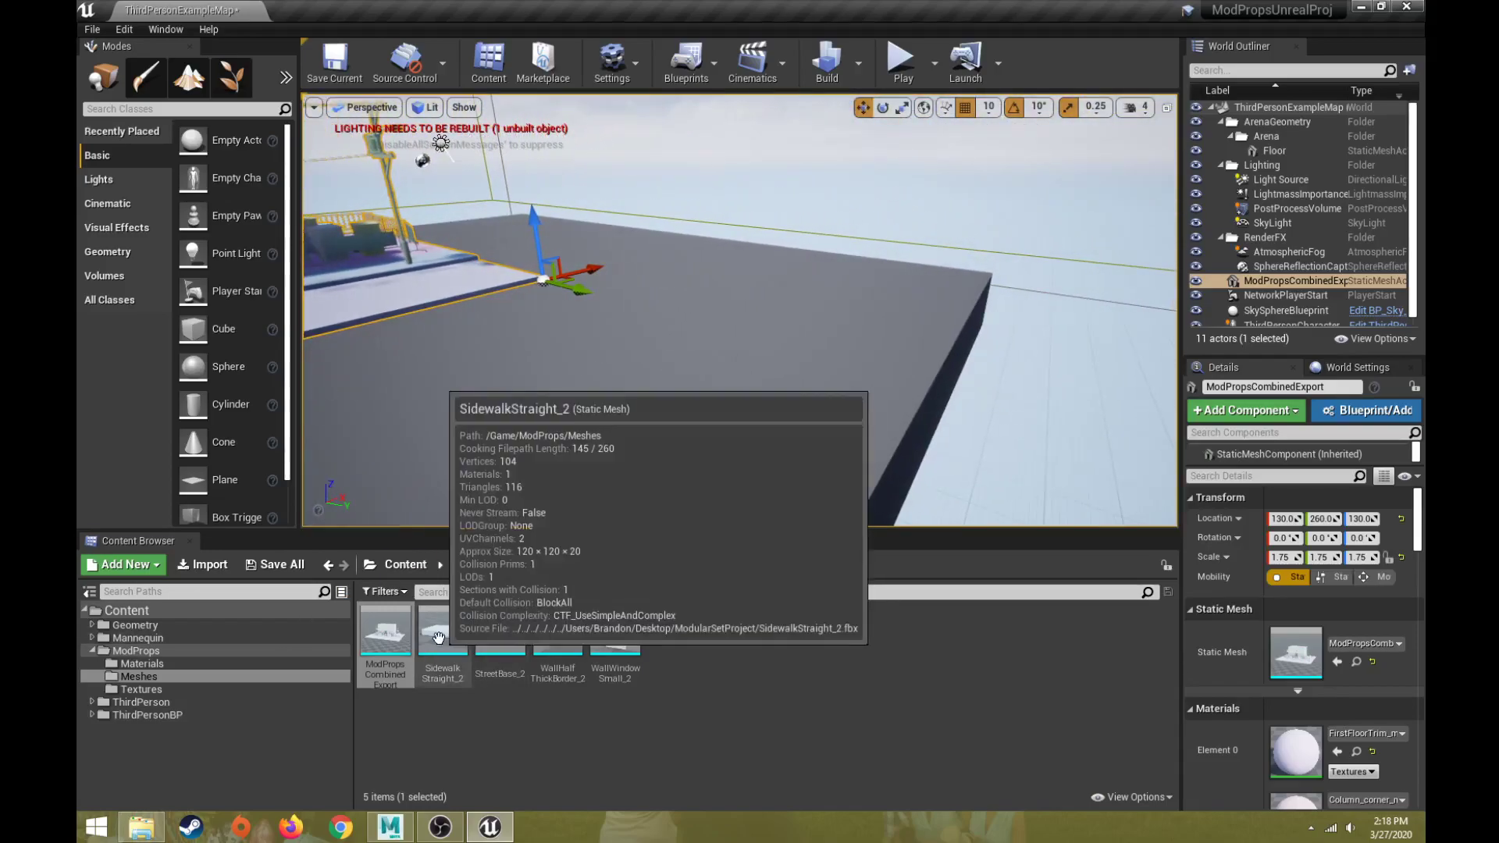
drag(442, 630, 691, 308)
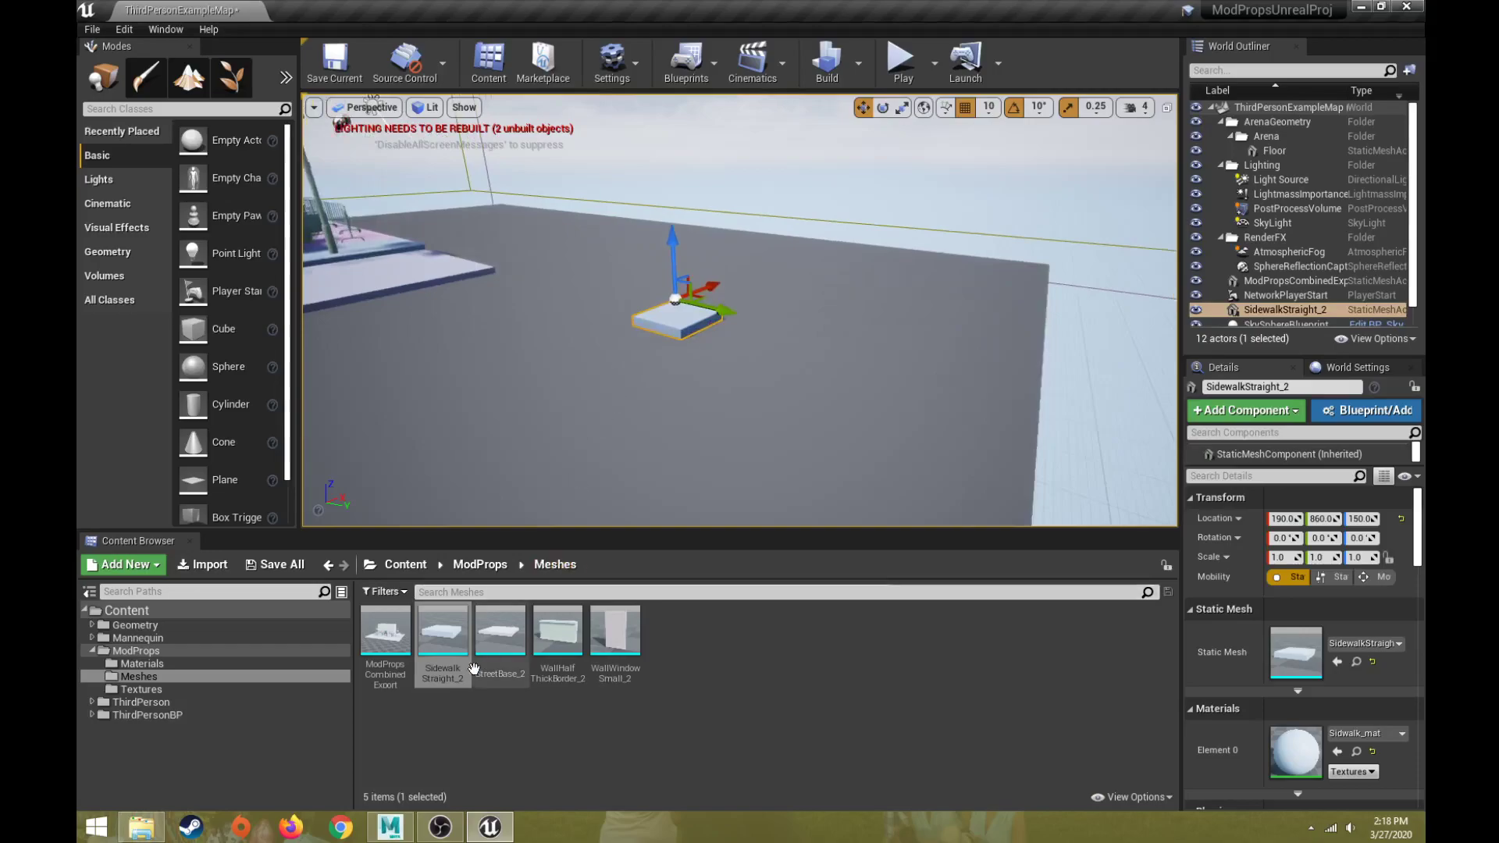
drag(500, 631, 753, 323)
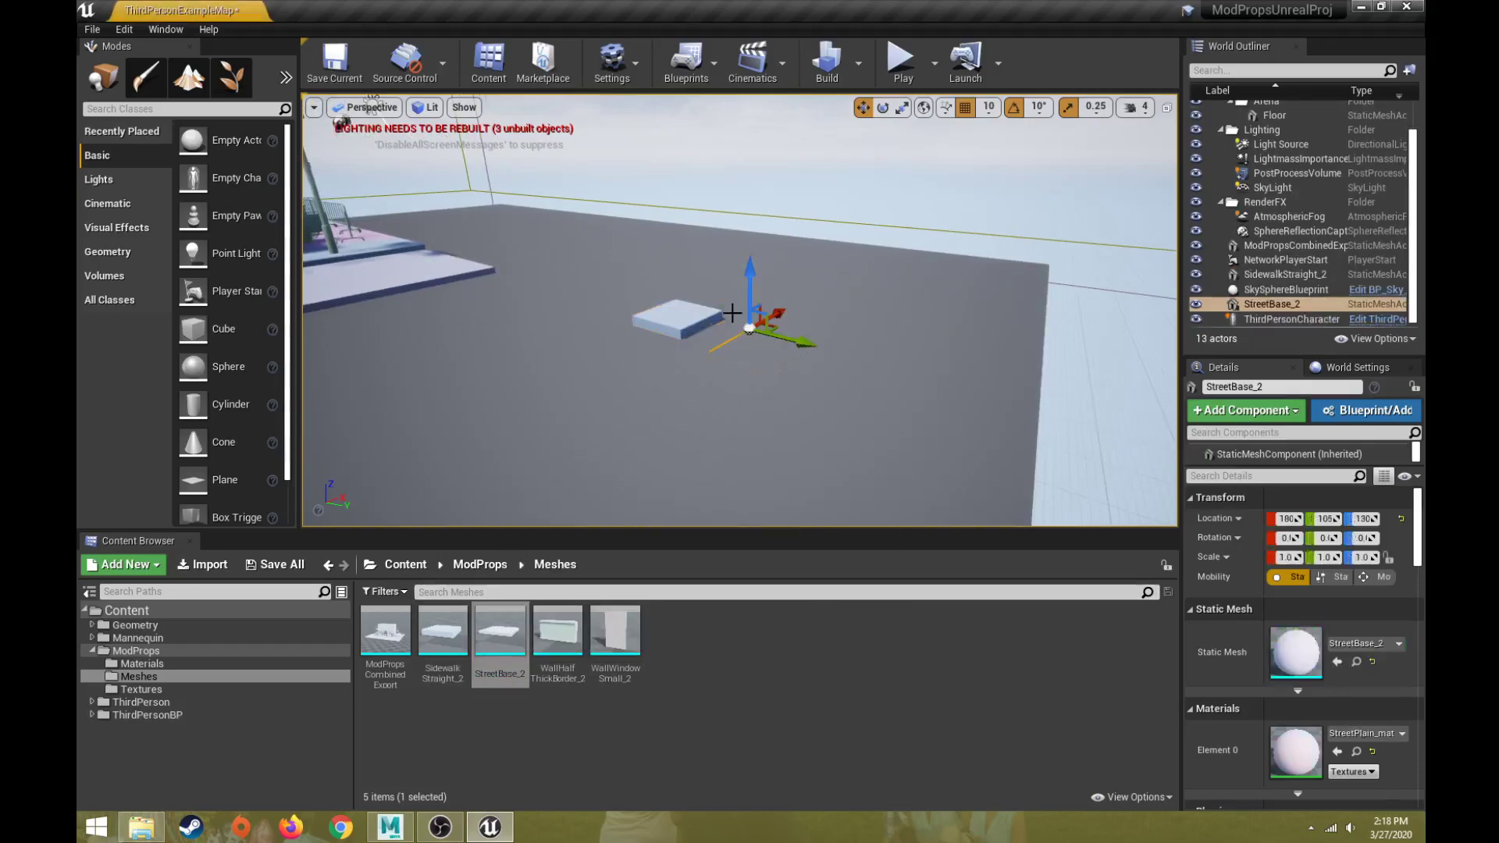
drag(753, 264, 753, 269)
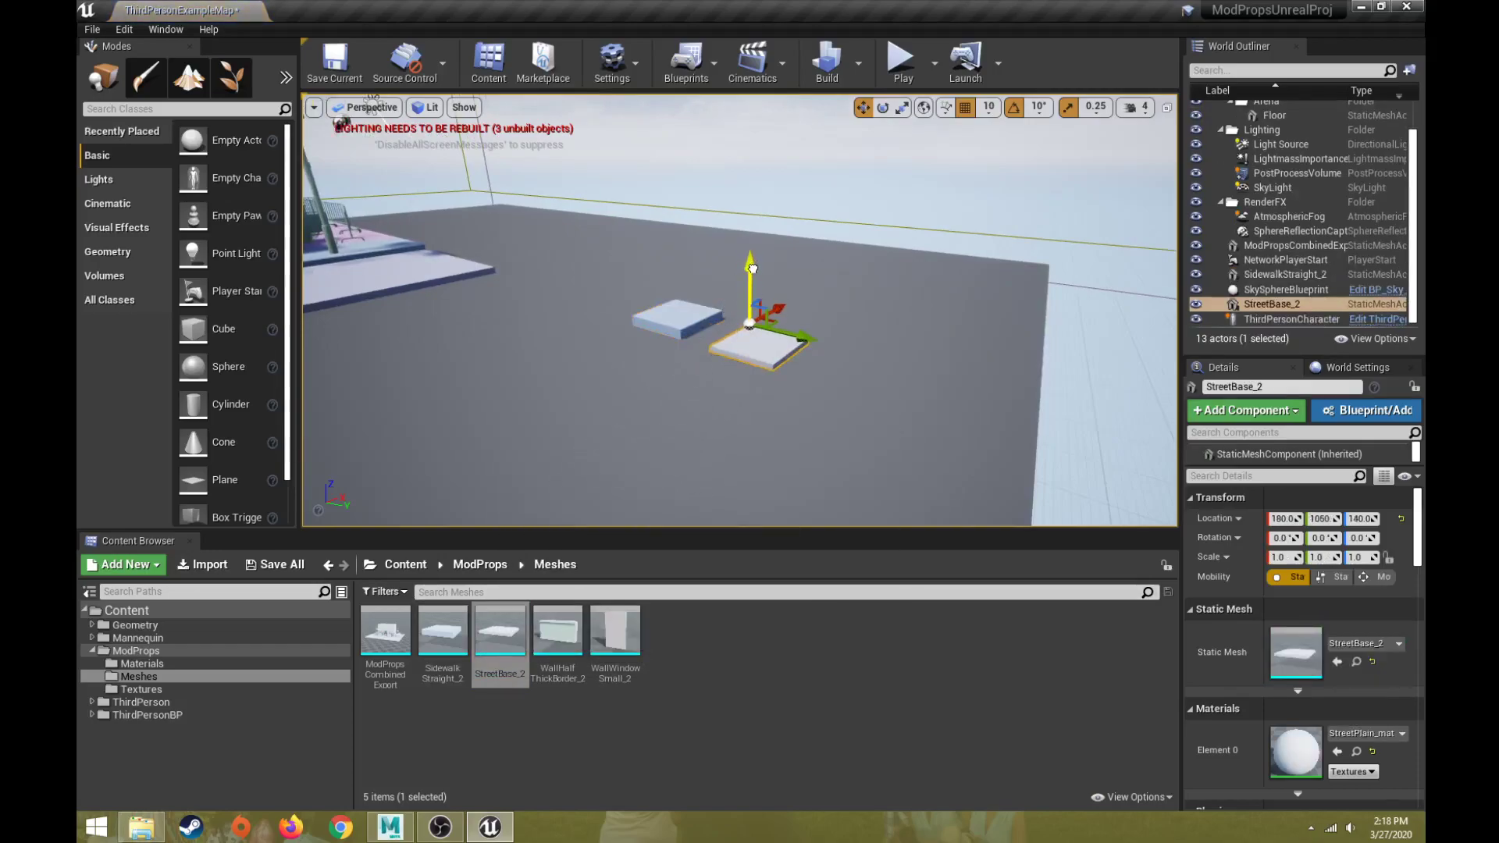
Place WallHalfThickBorder_2 and WallWindowSmall_2 on the floor in line with the sidewalk and street pieces.
drag(557, 631, 864, 360)
drag(642, 630, 943, 392)
right_drag(942, 392, 761, 390)
right_drag(933, 159, 1000, 125)
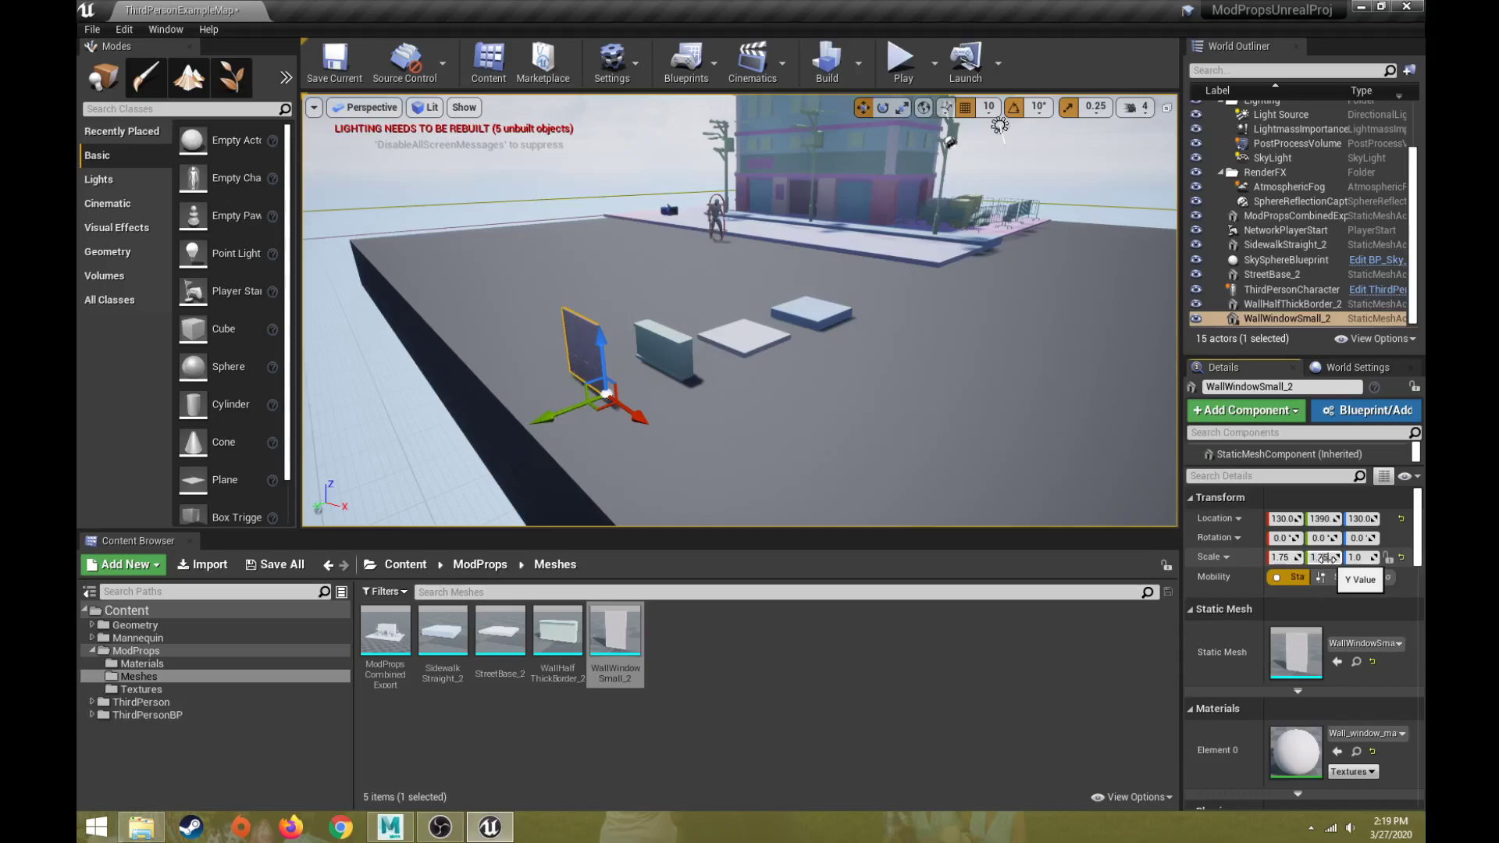
Set the scale of WallWindowSmall_2, WallHalfThickBorder_2, StreetBase_2 and SidewalkStraight_2 to 1.75 on X, Y and Z.
text(5)
key(Return)
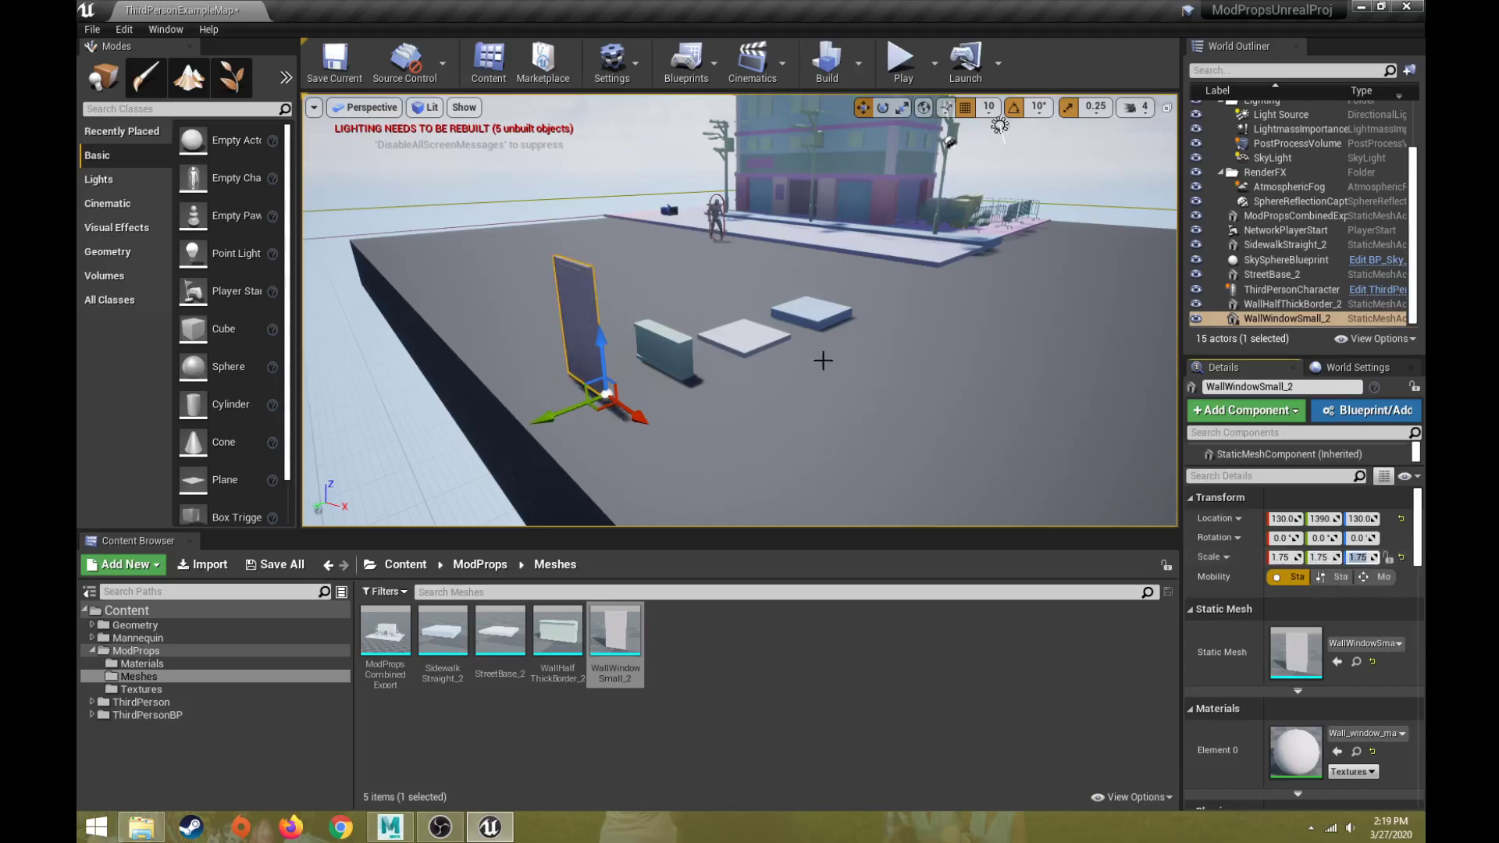
click(682, 358)
ctrl+click(745, 336)
ctrl+click(812, 313)
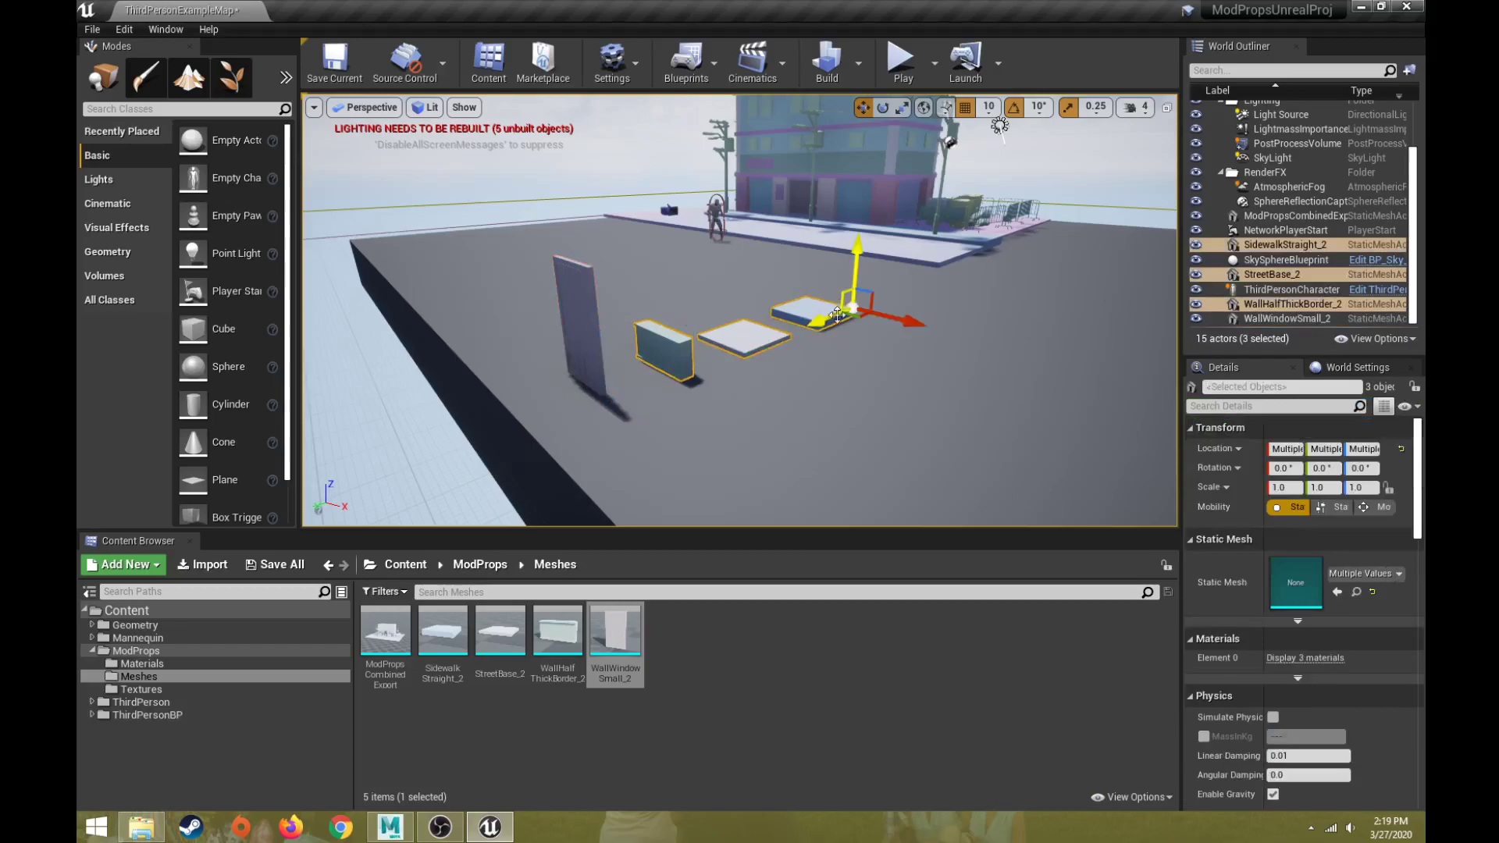
click(1281, 487)
text(1.7)
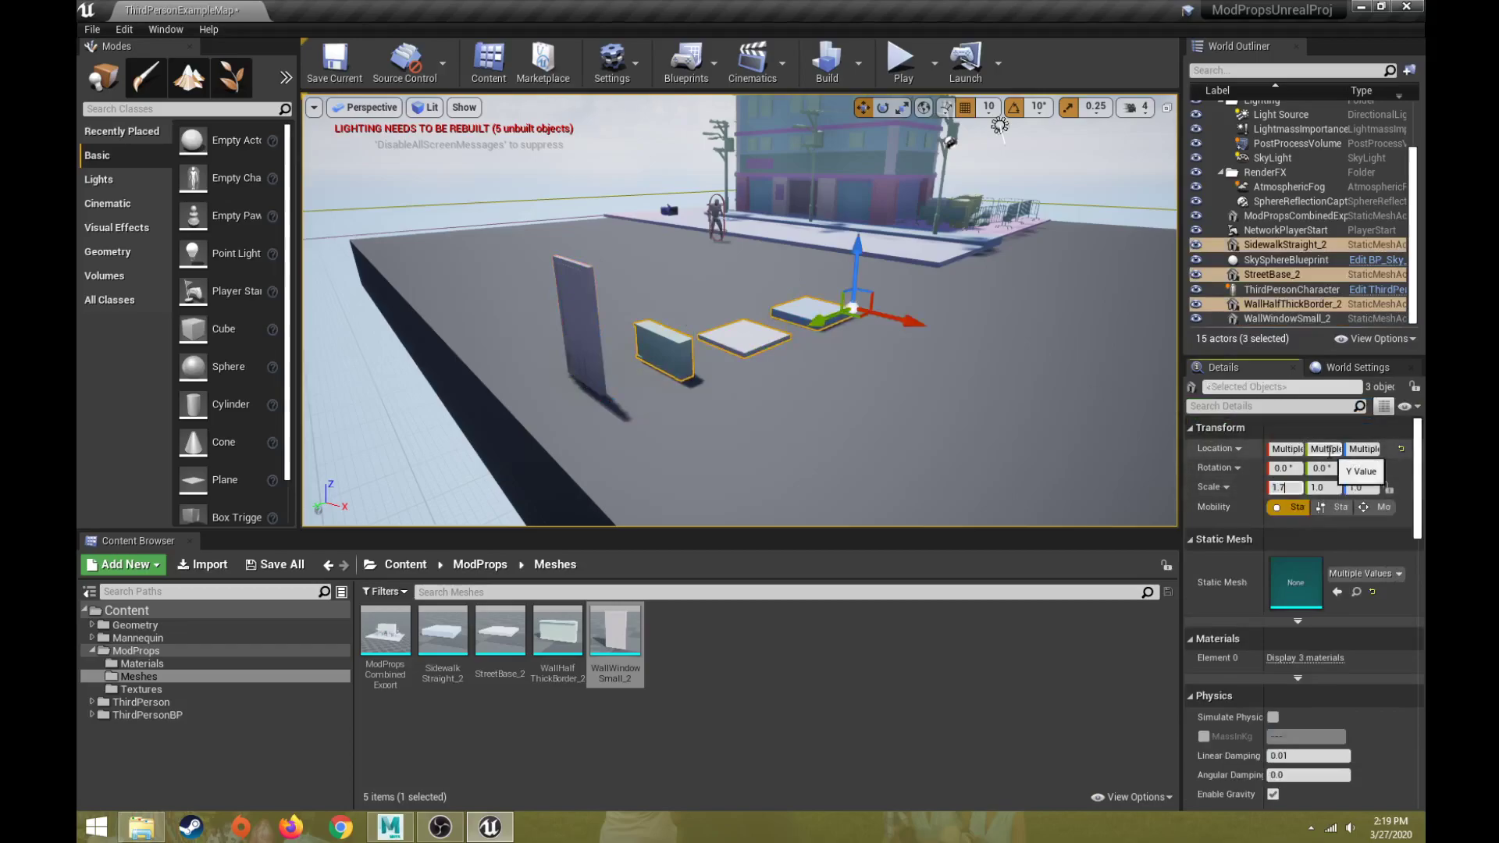
text(5)
key(Tab)
text(1.75)
key(Tab)
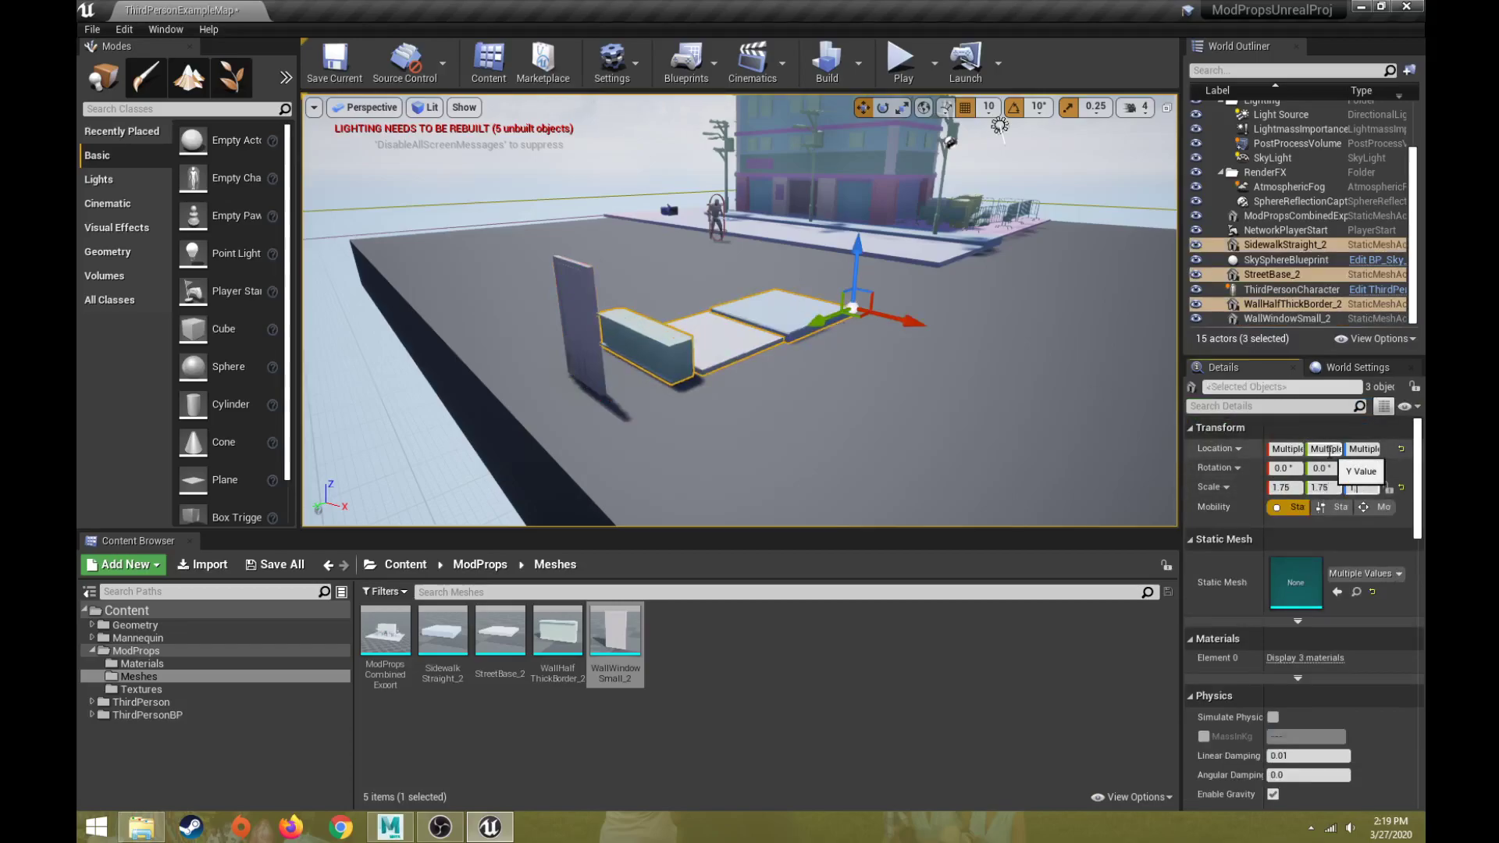
key(Return)
mouse_move(879, 355)
alt+mouse_down()
mouse_move(812, 364)
mouse_move(892, 337)
alt+mouse_up()
click(797, 314)
click(720, 352)
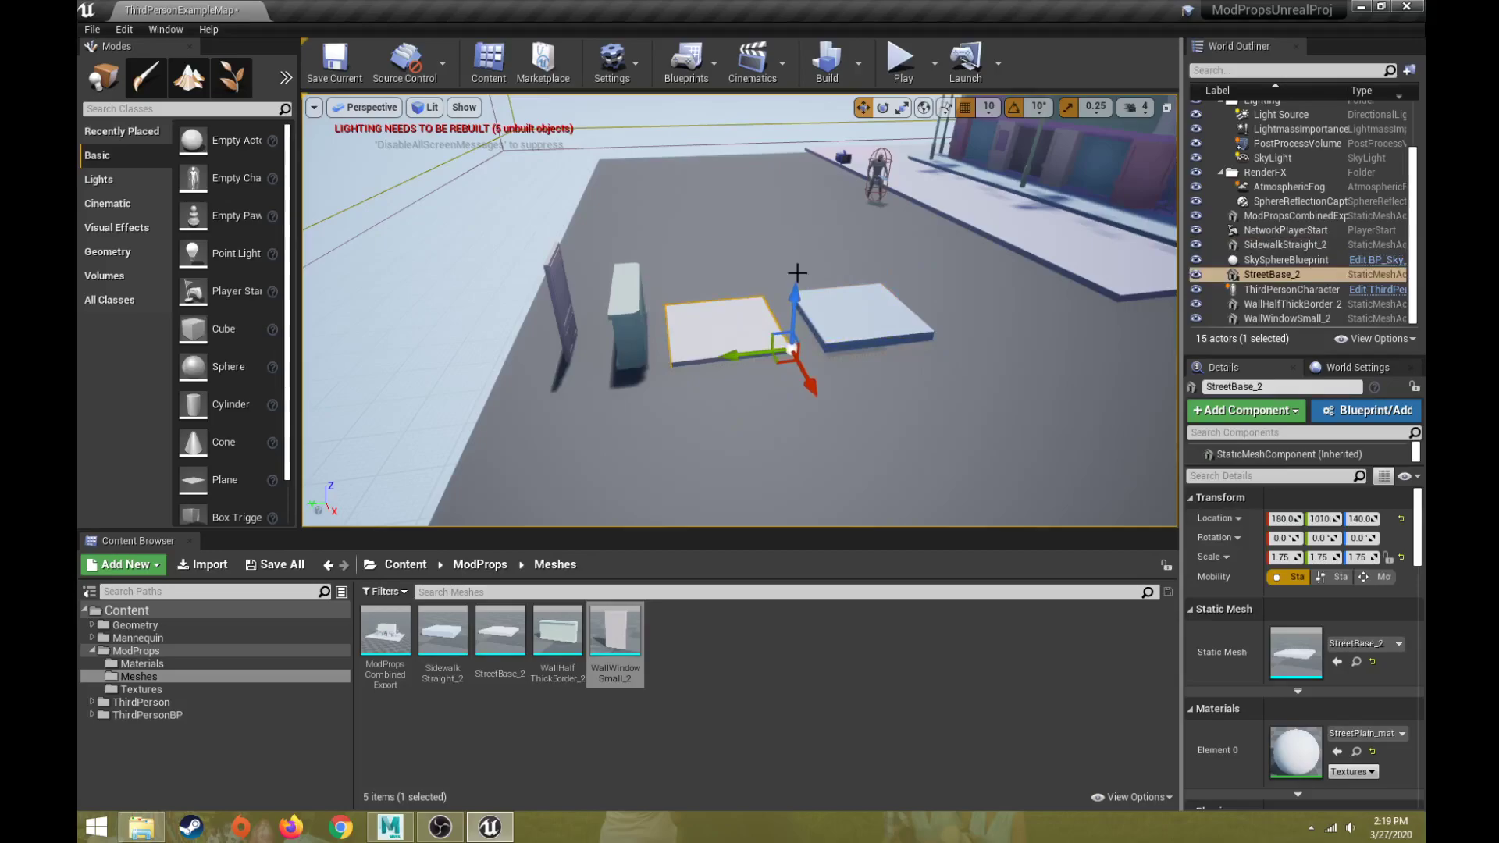
Play the level and run the character around and over the four enlarged pieces to check their proportions and collision.
click(900, 59)
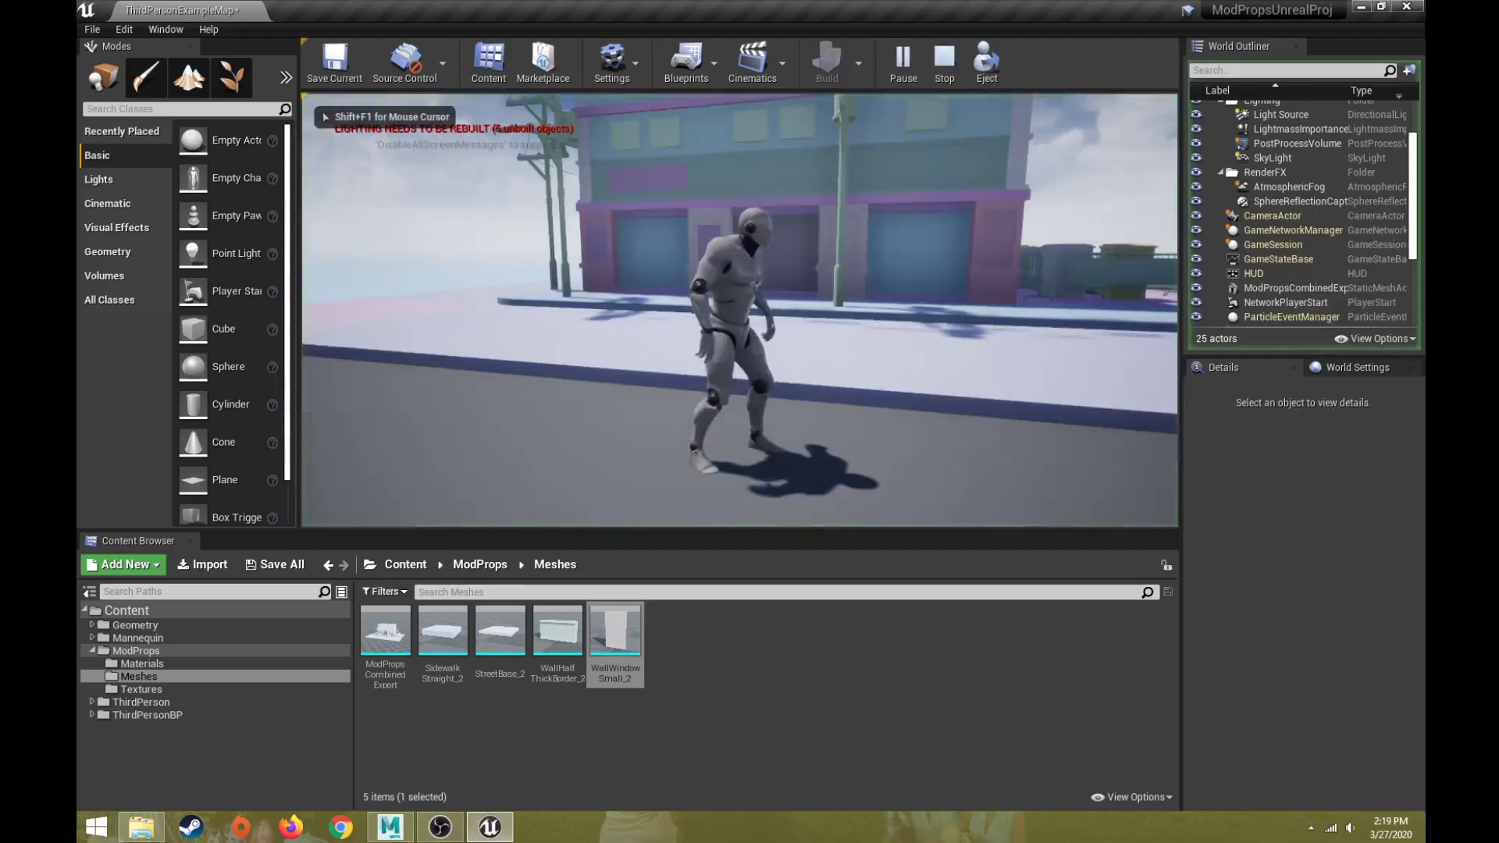
key(a)
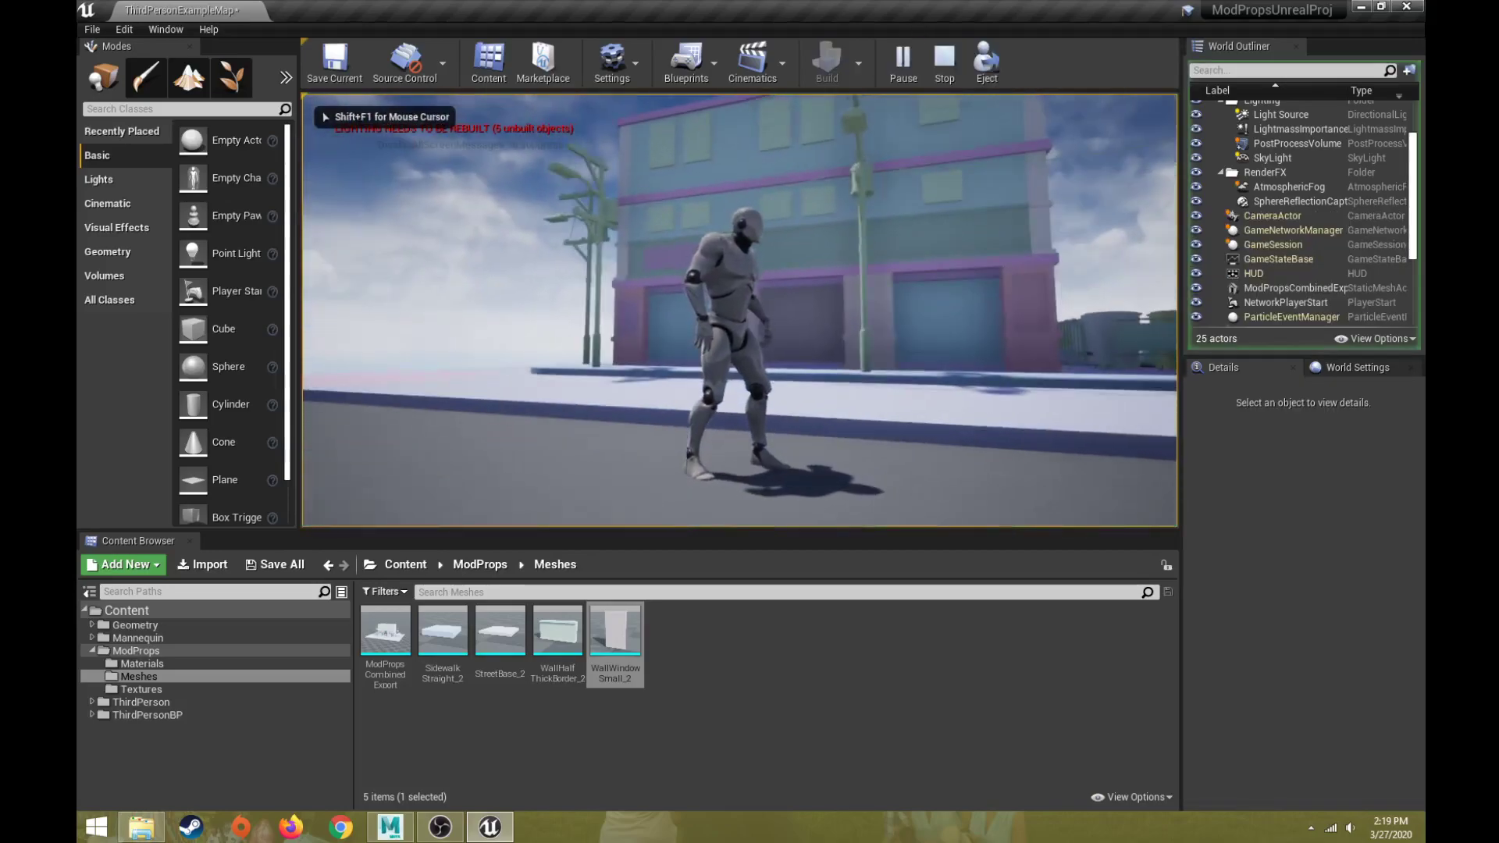
key(w)
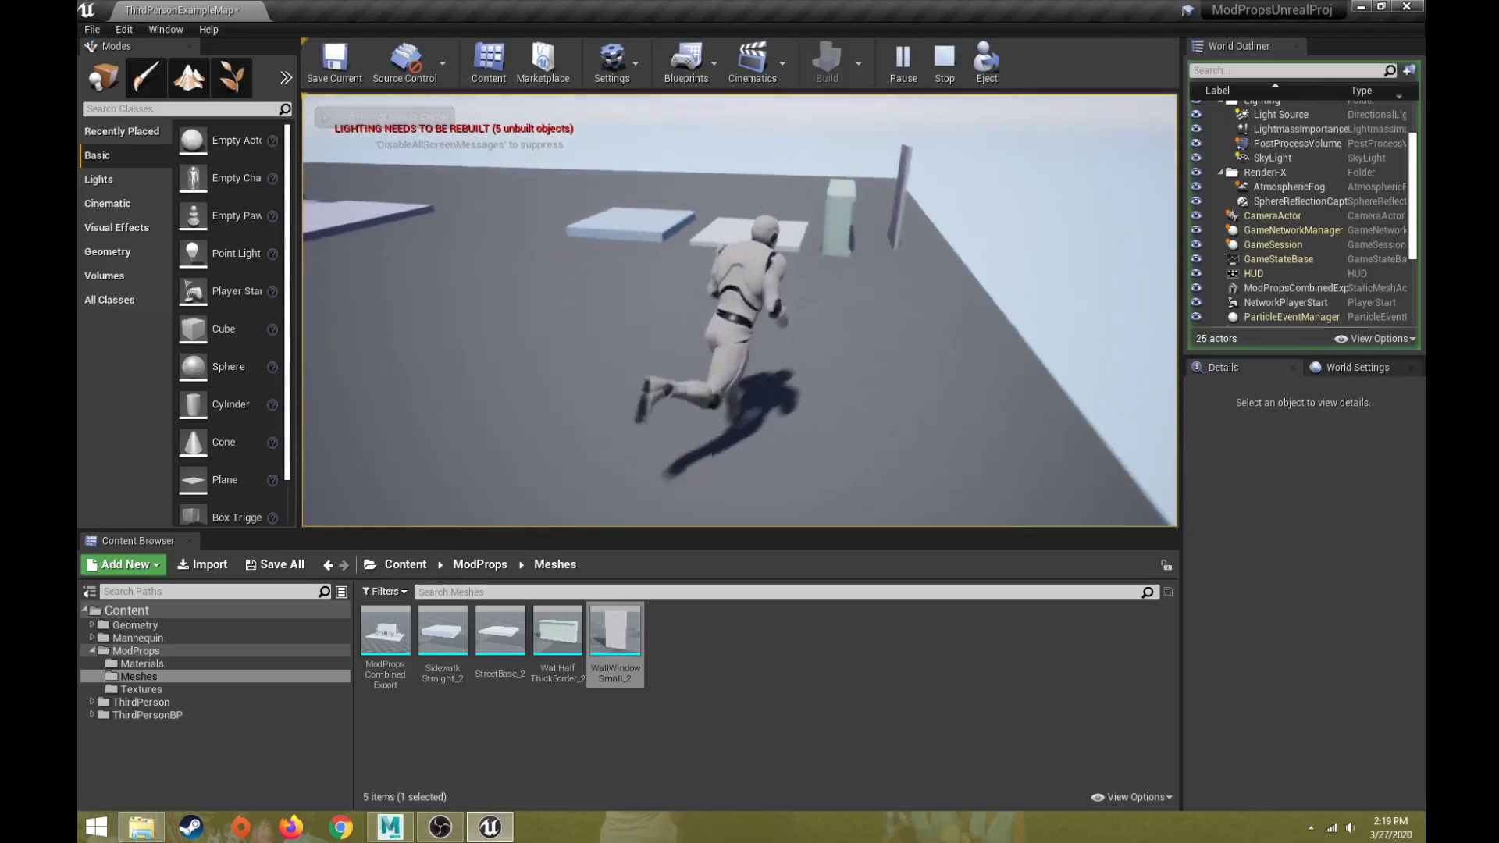
key(w)
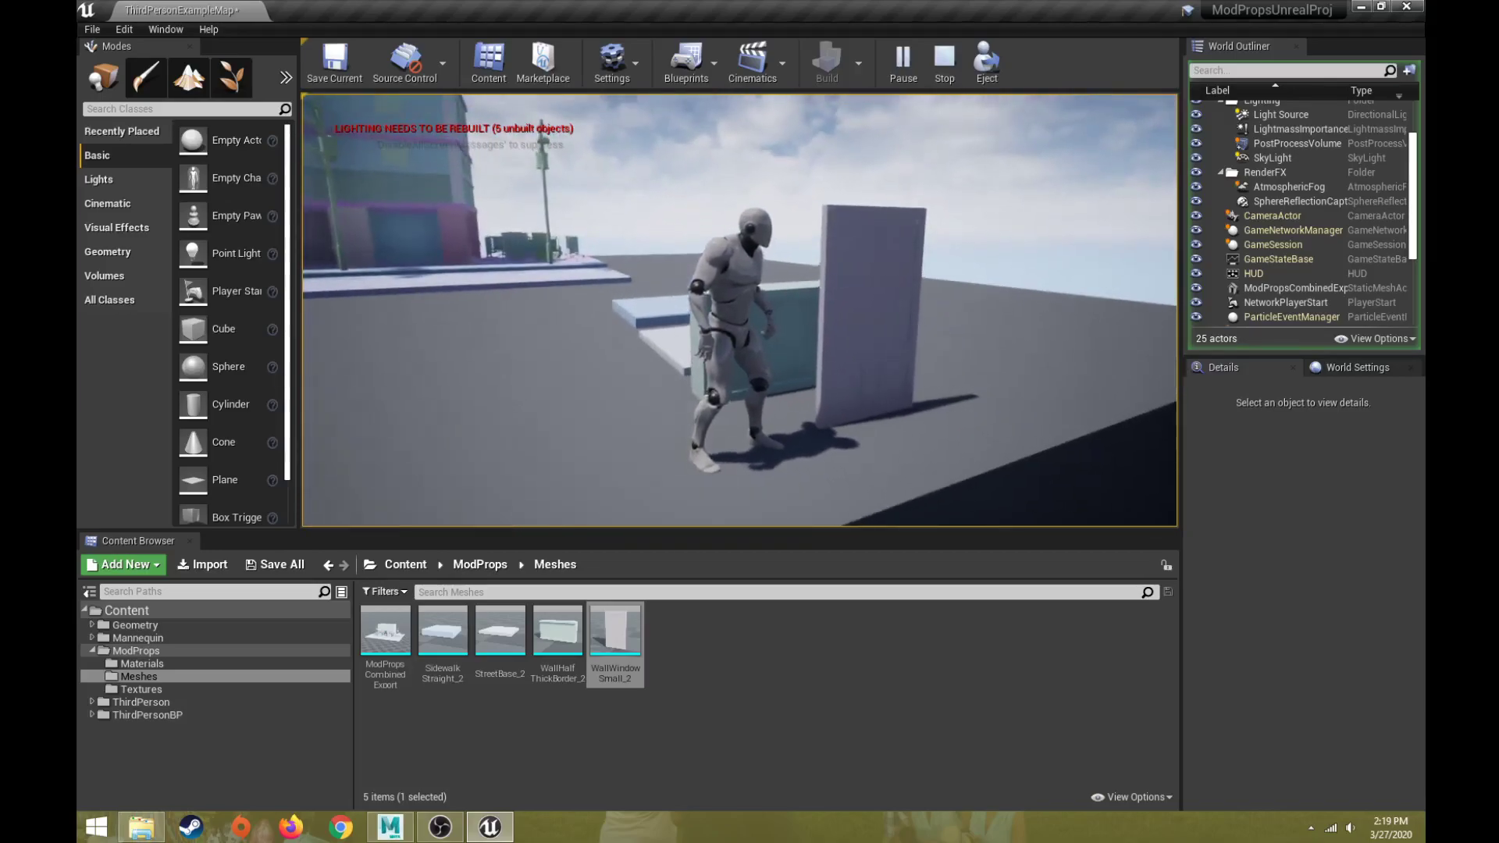
key(d)
key(w)
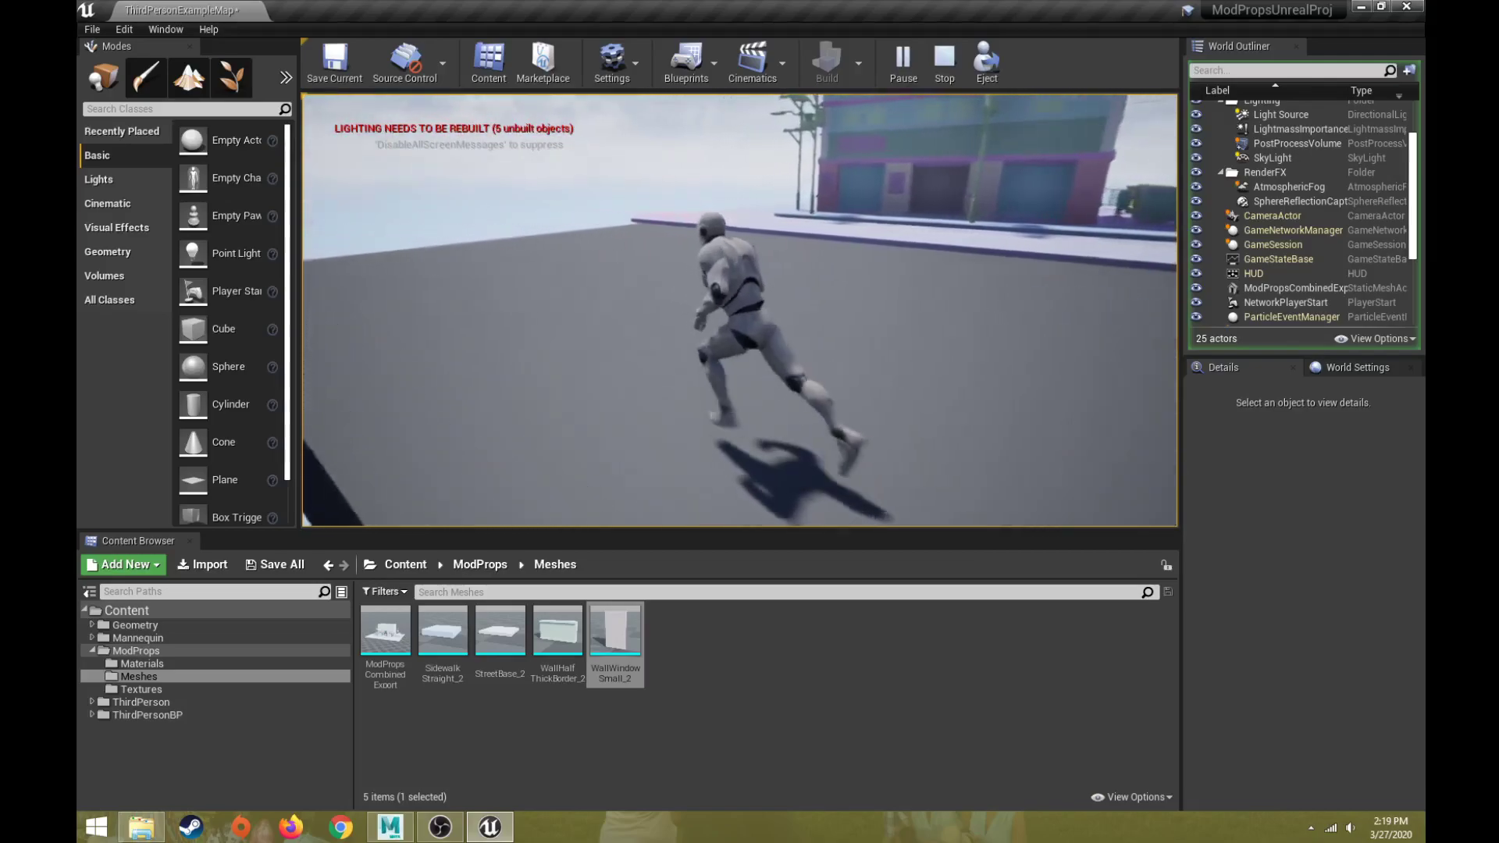
key(a)
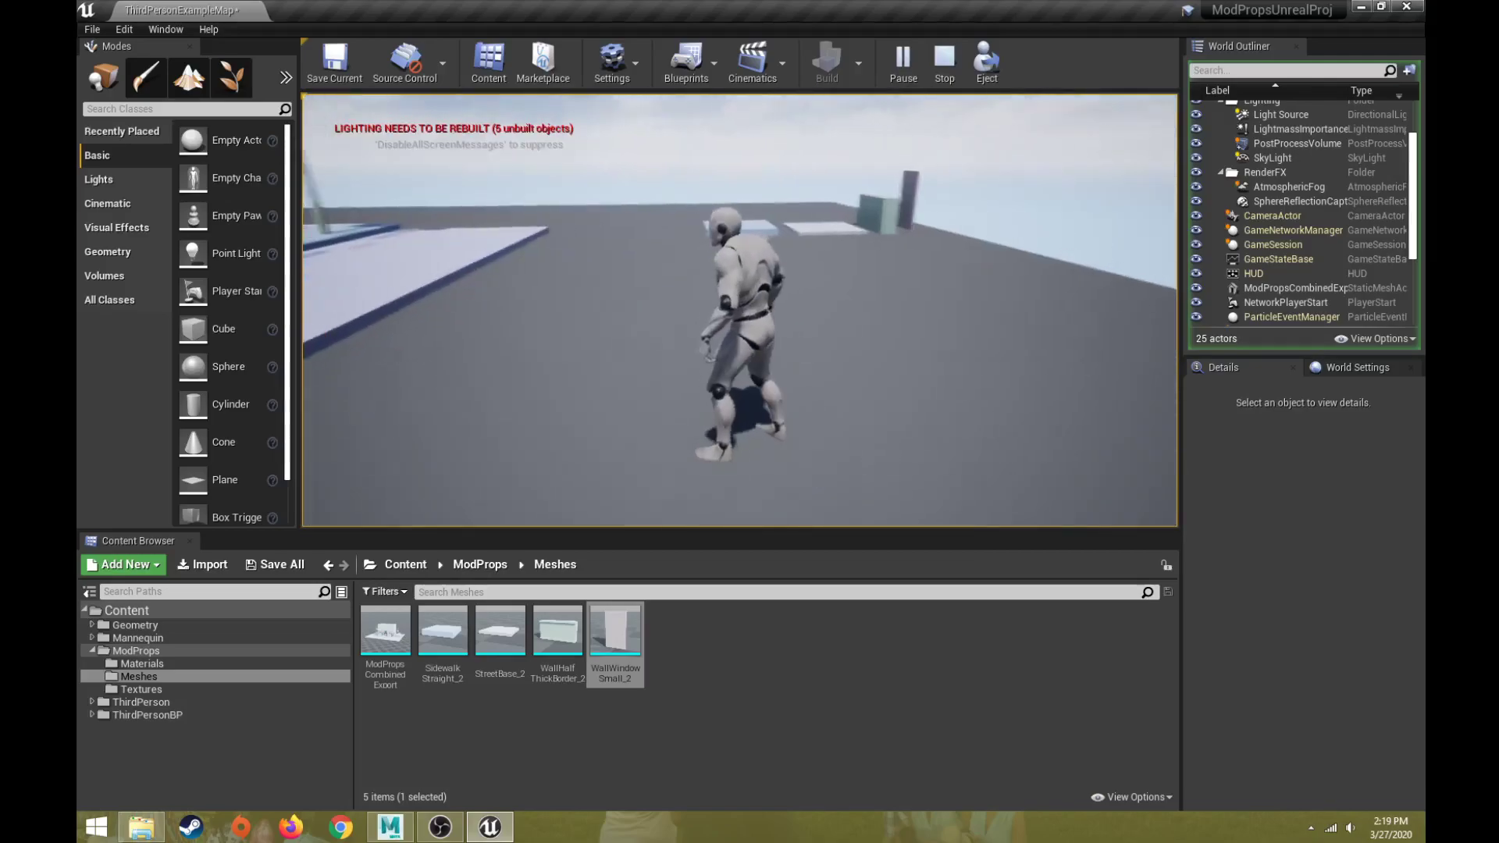
key(w)
key(d)
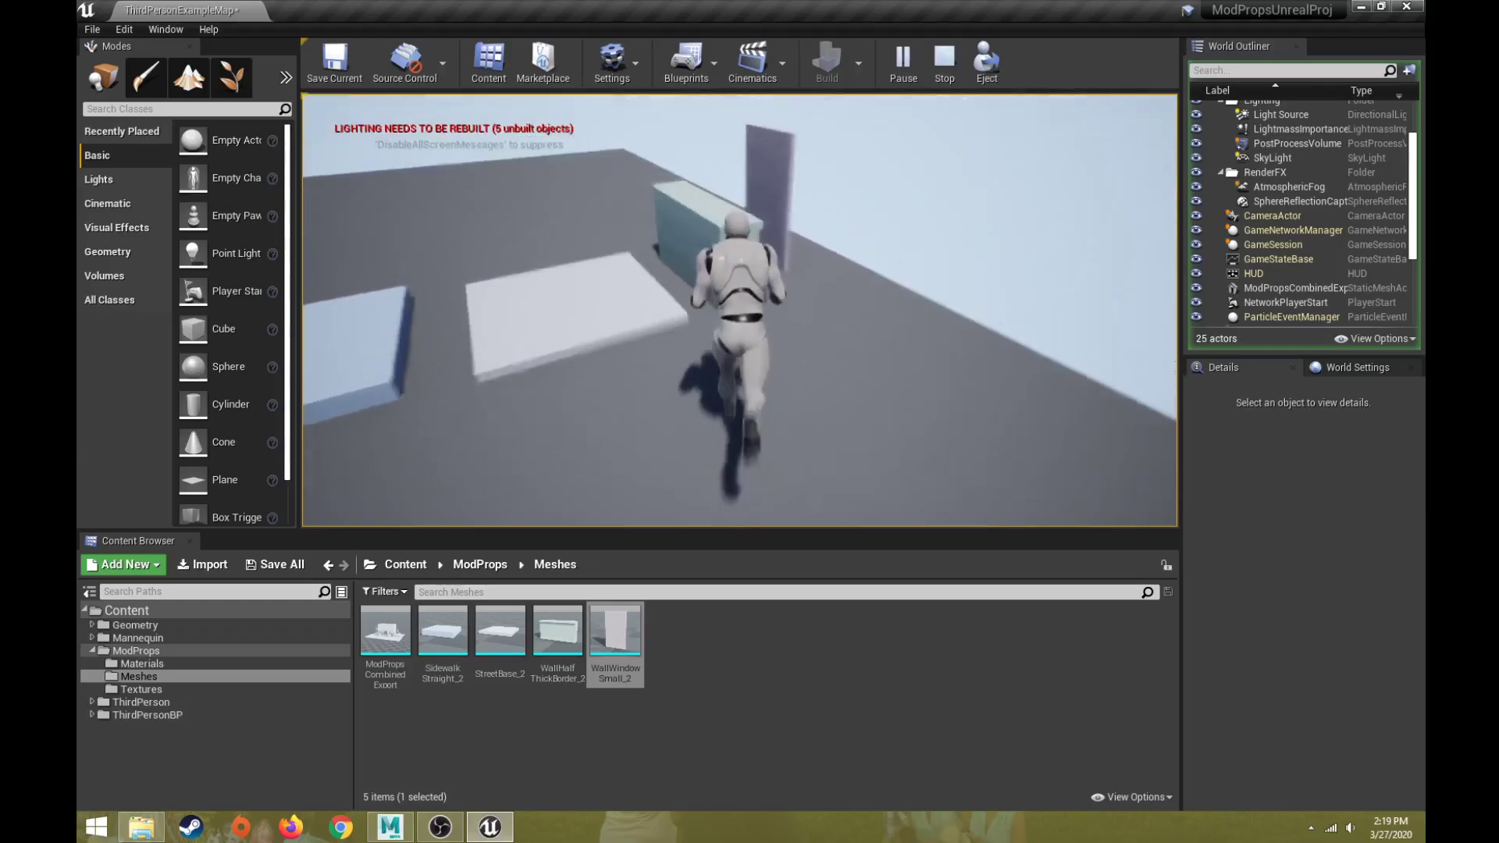
key(d)
key(w)
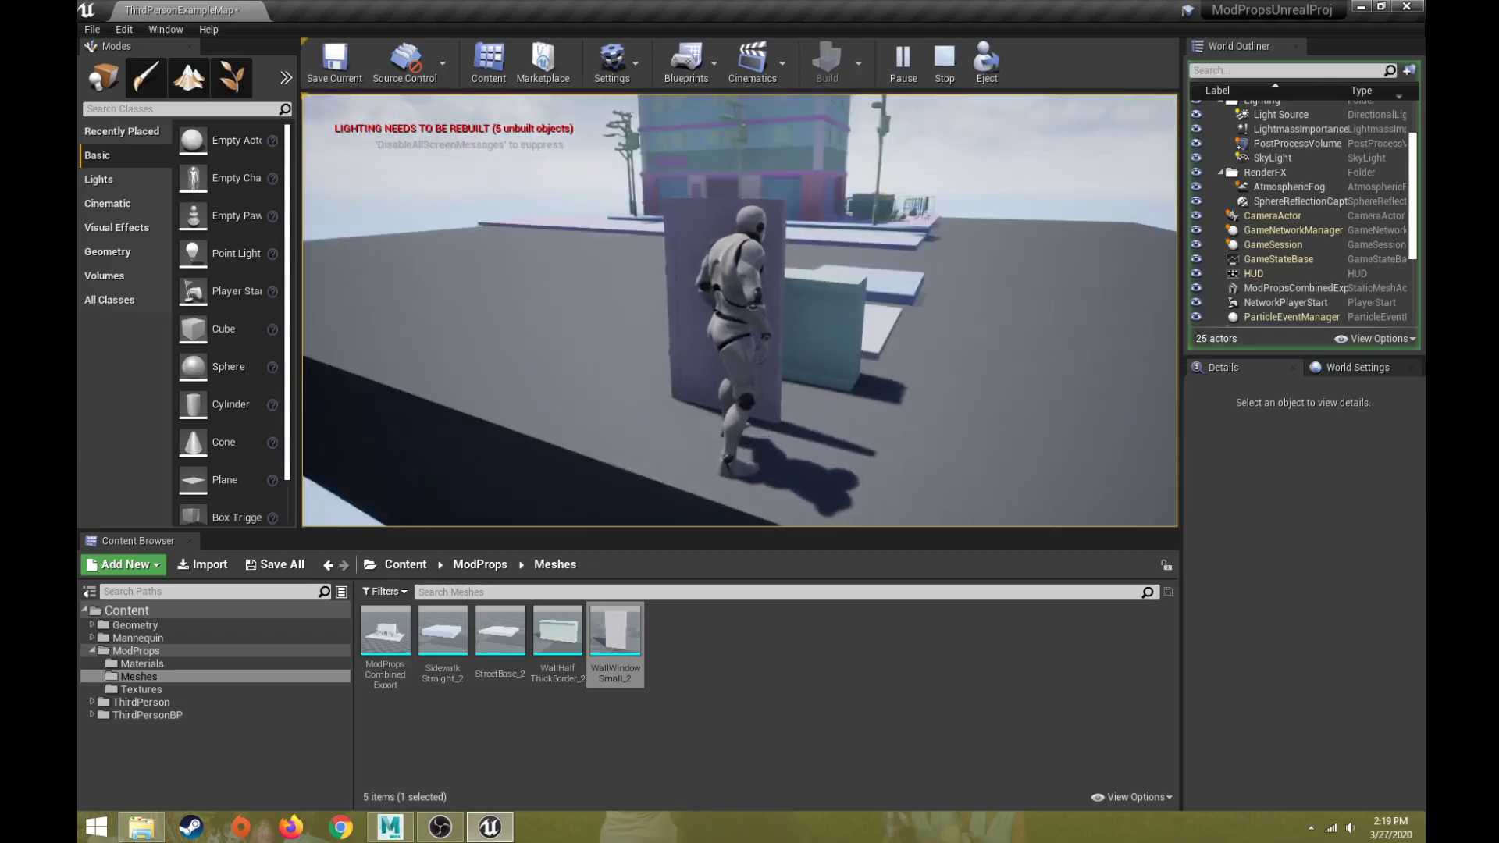
key(w)
key(d)
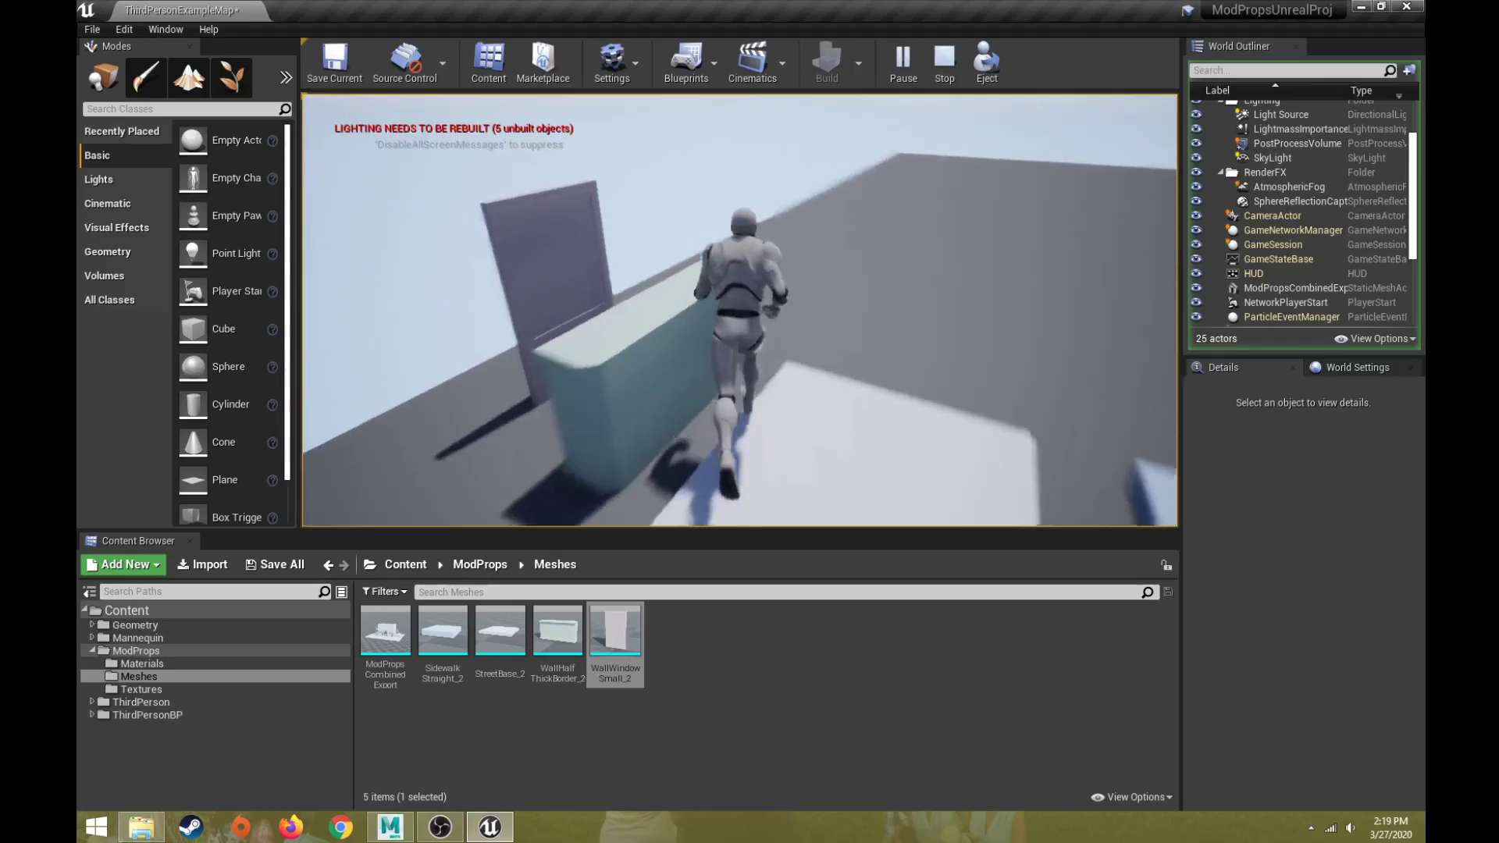
key(w)
key(s)
key(d)
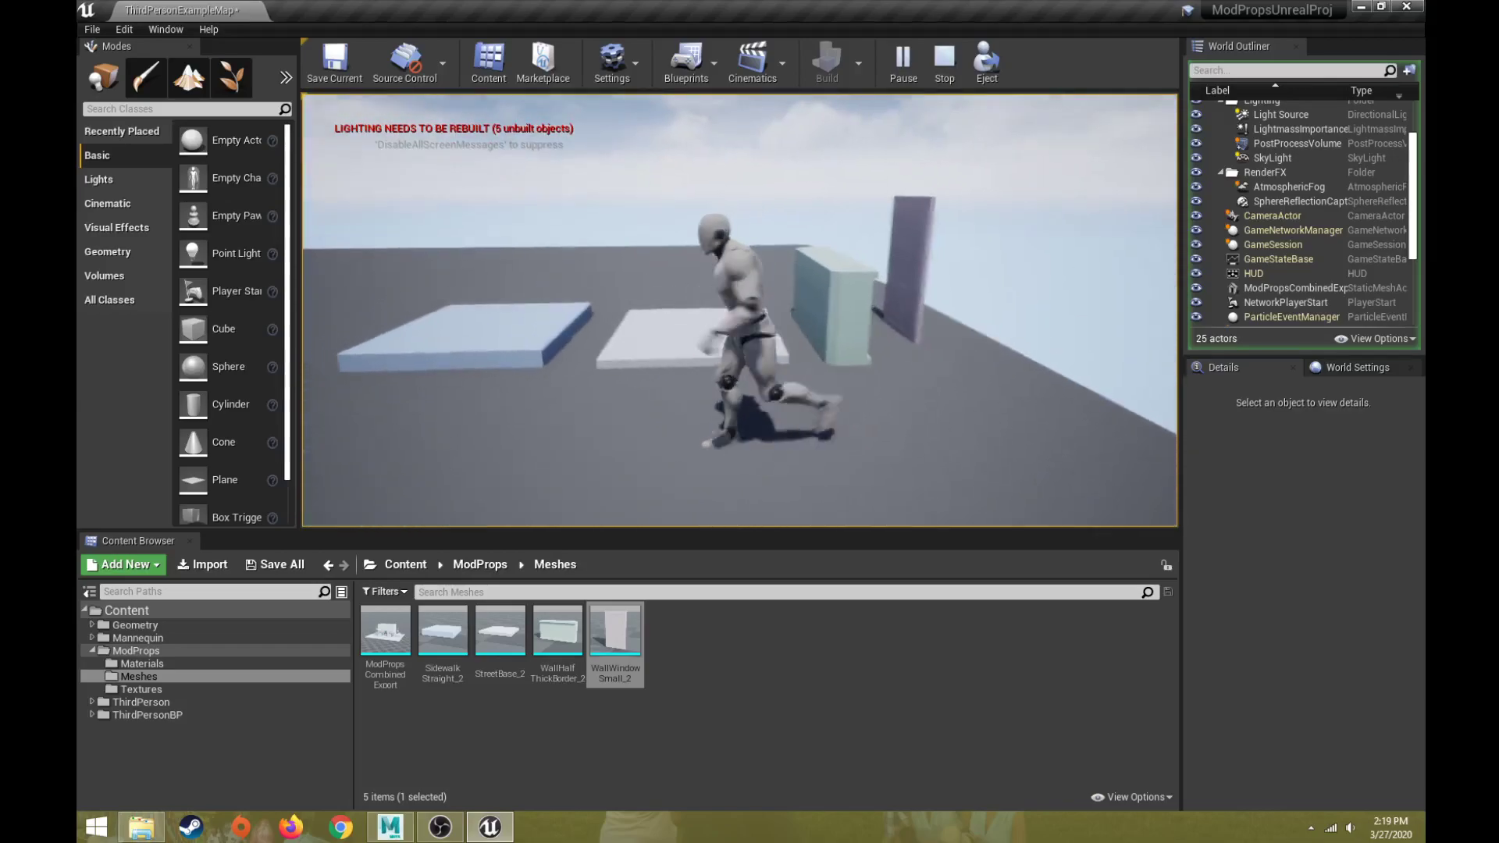
key(w)
key(a)
key(w)
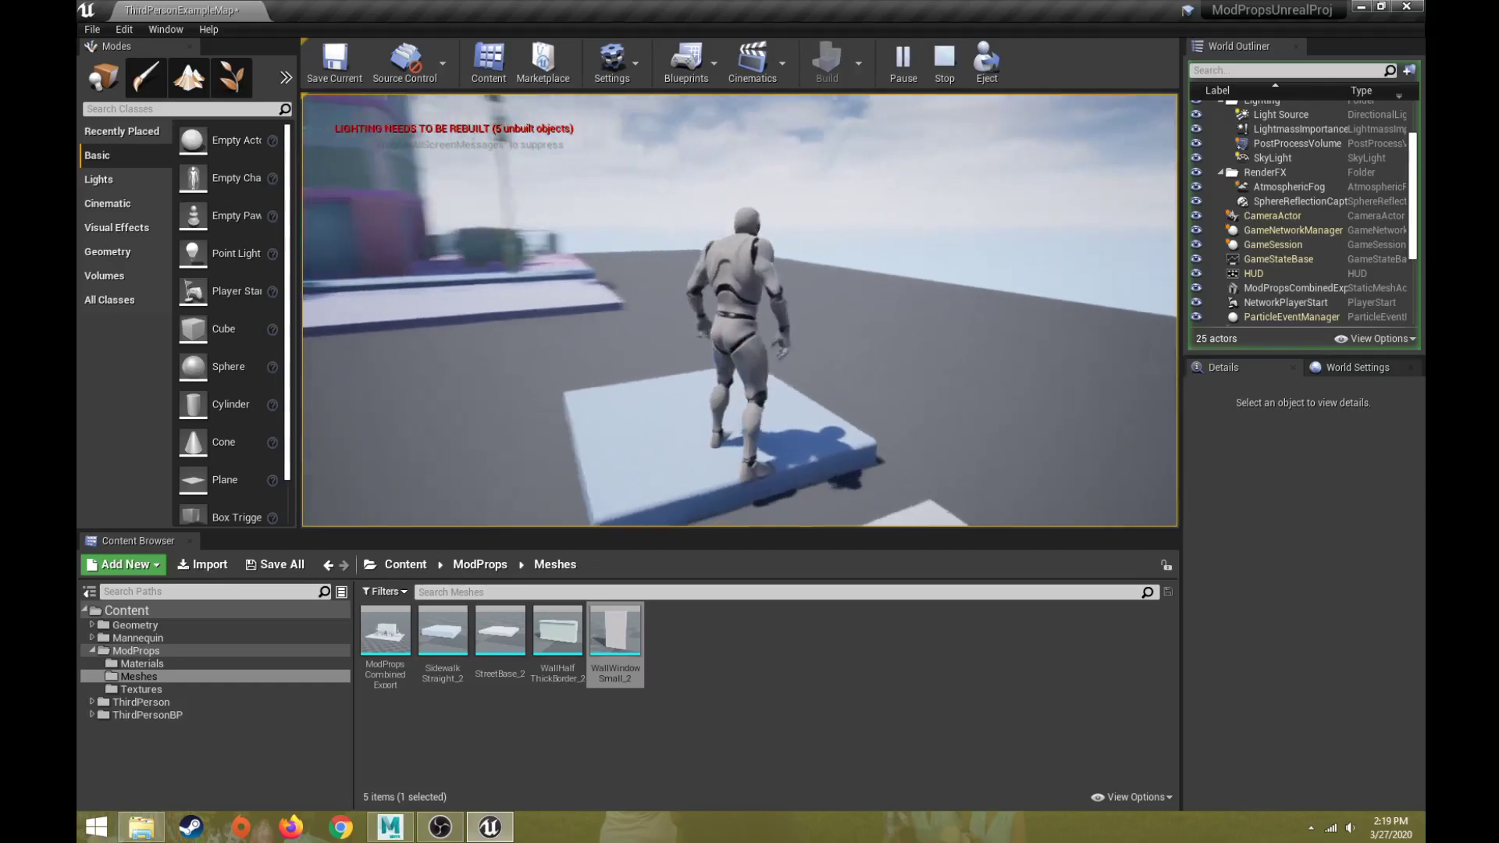
key(a)
key(a)
key(d)
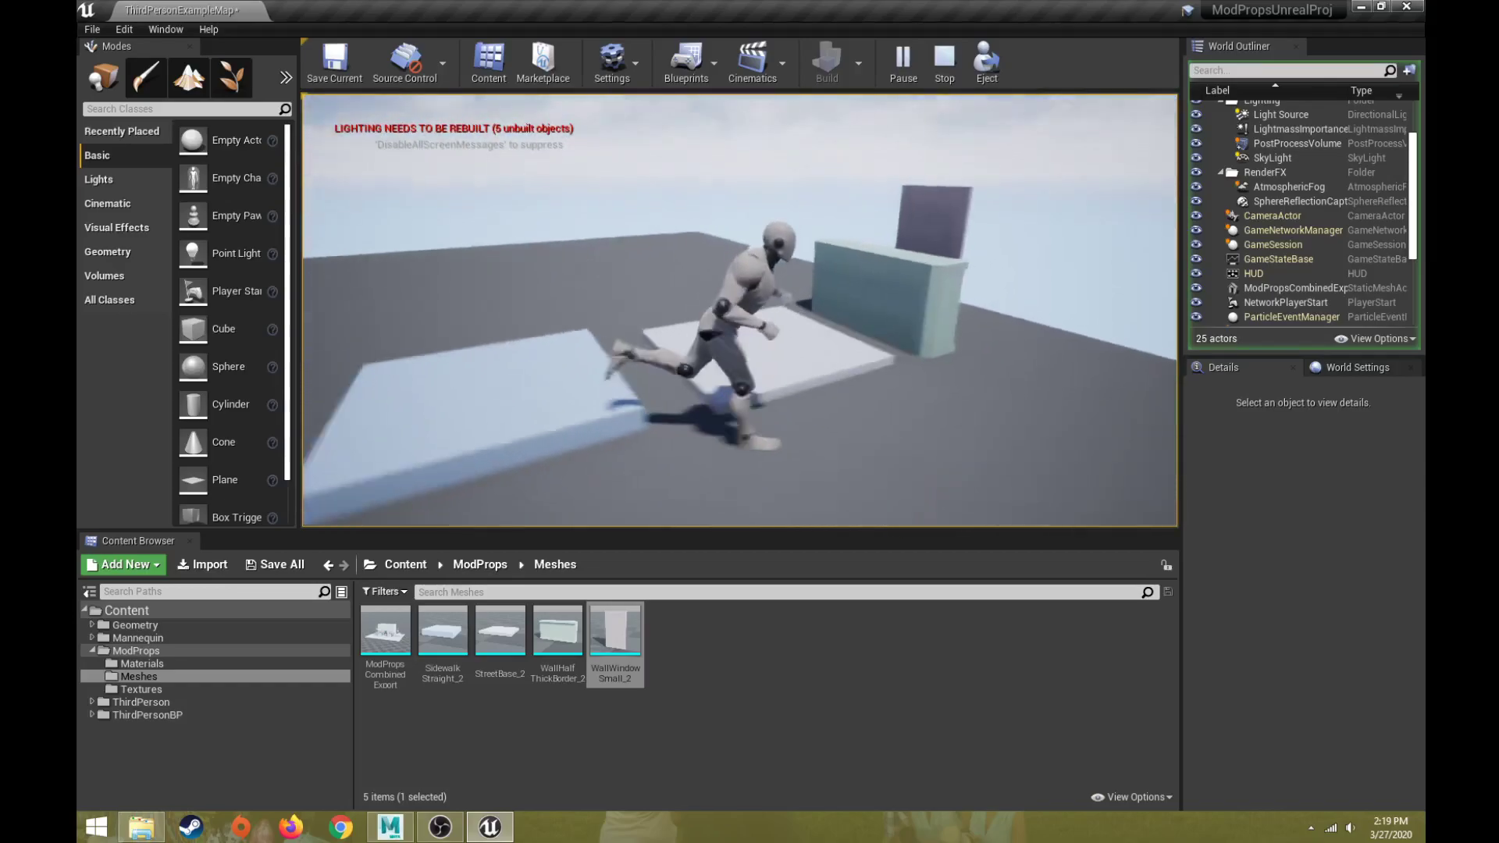
Run and jump the character against the building's street edge from several sides to test its collision, and end the play session.
key(w)
key(d)
key(w)
key(w)
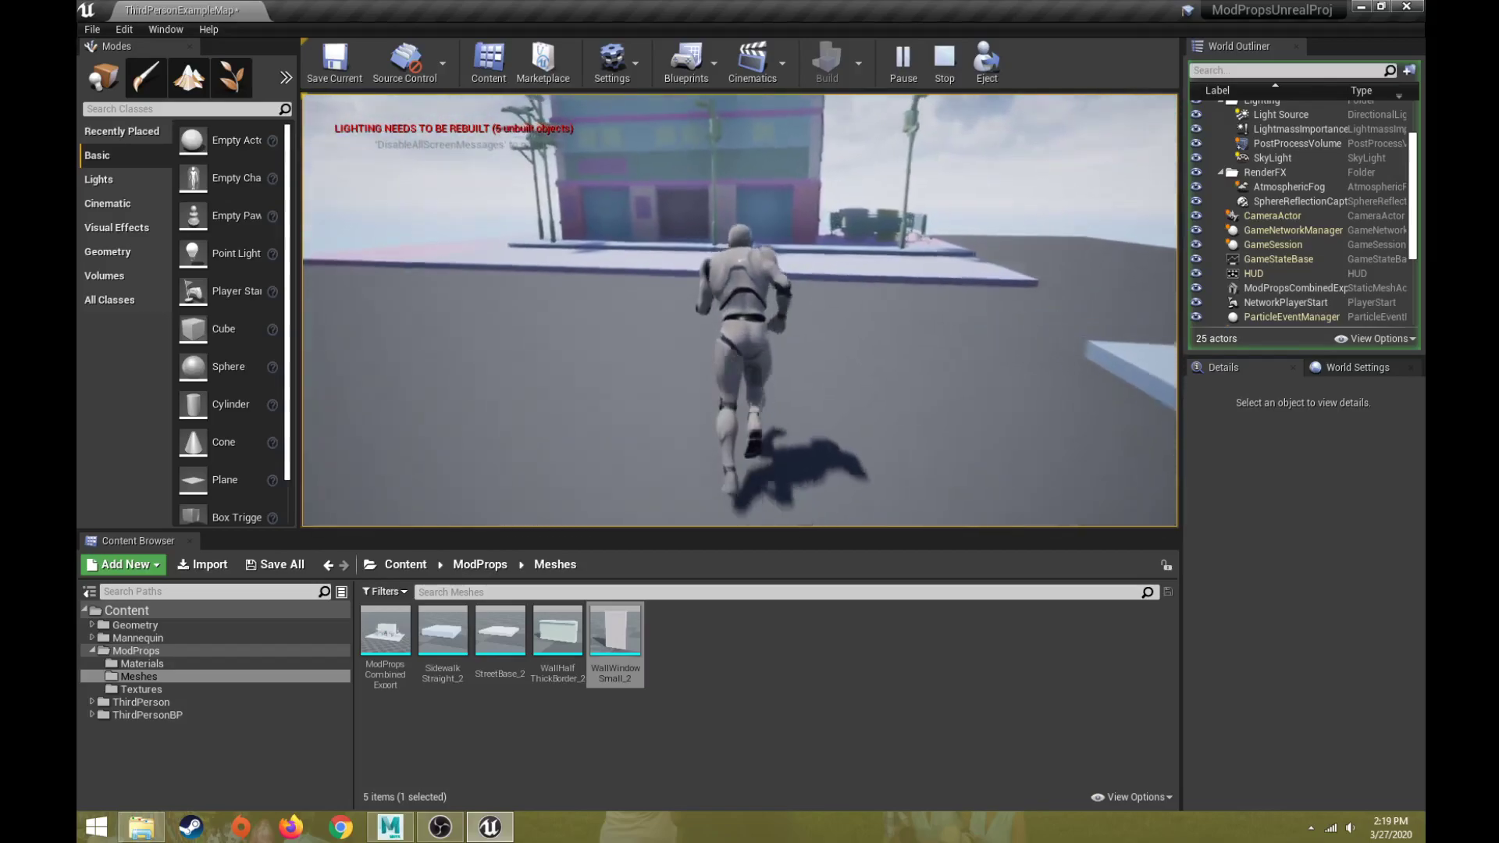
key(w)
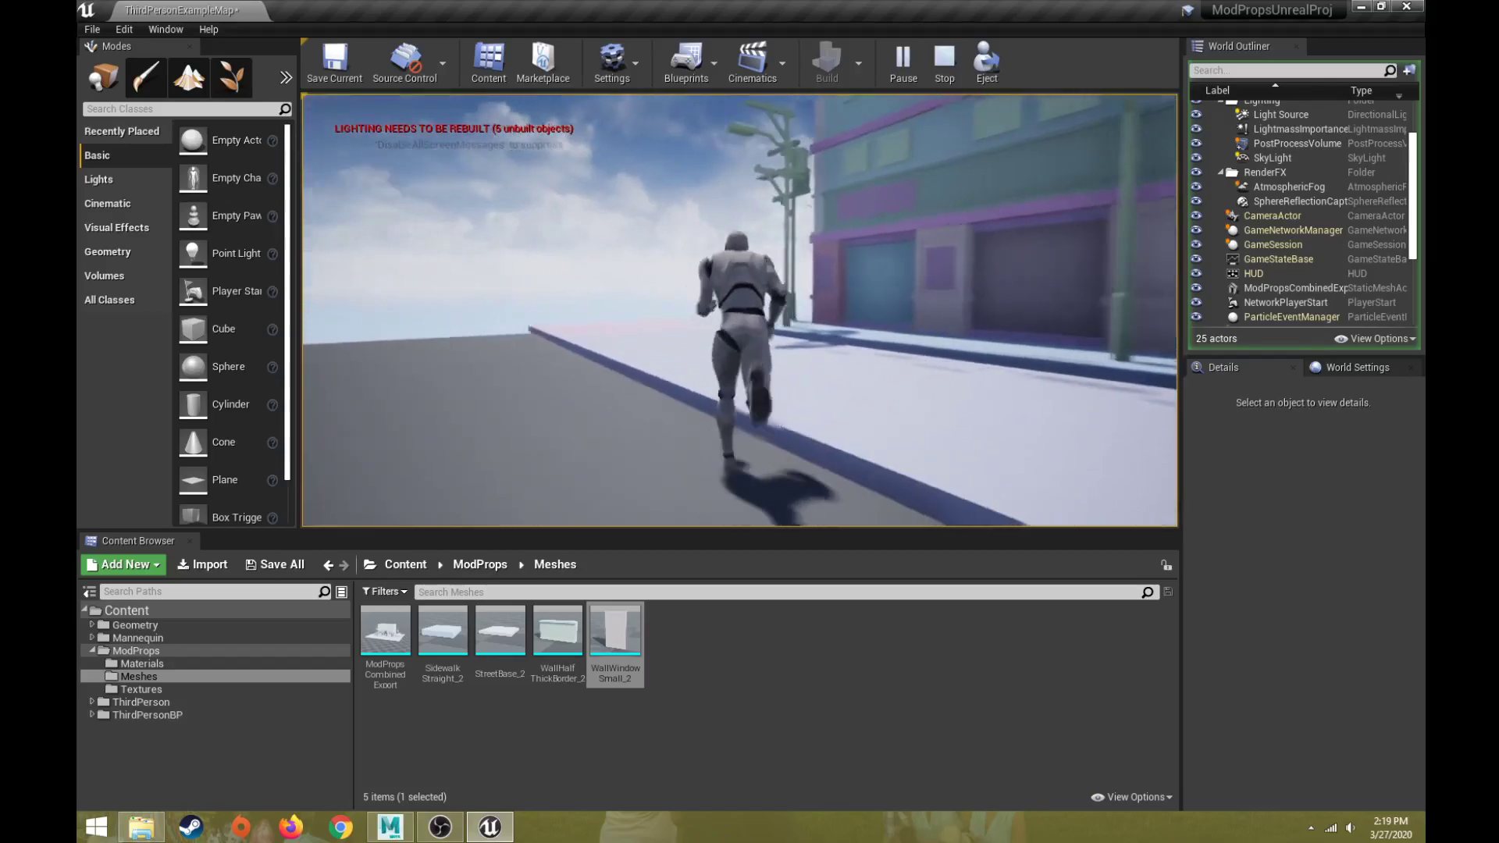
key(space)
key(space)
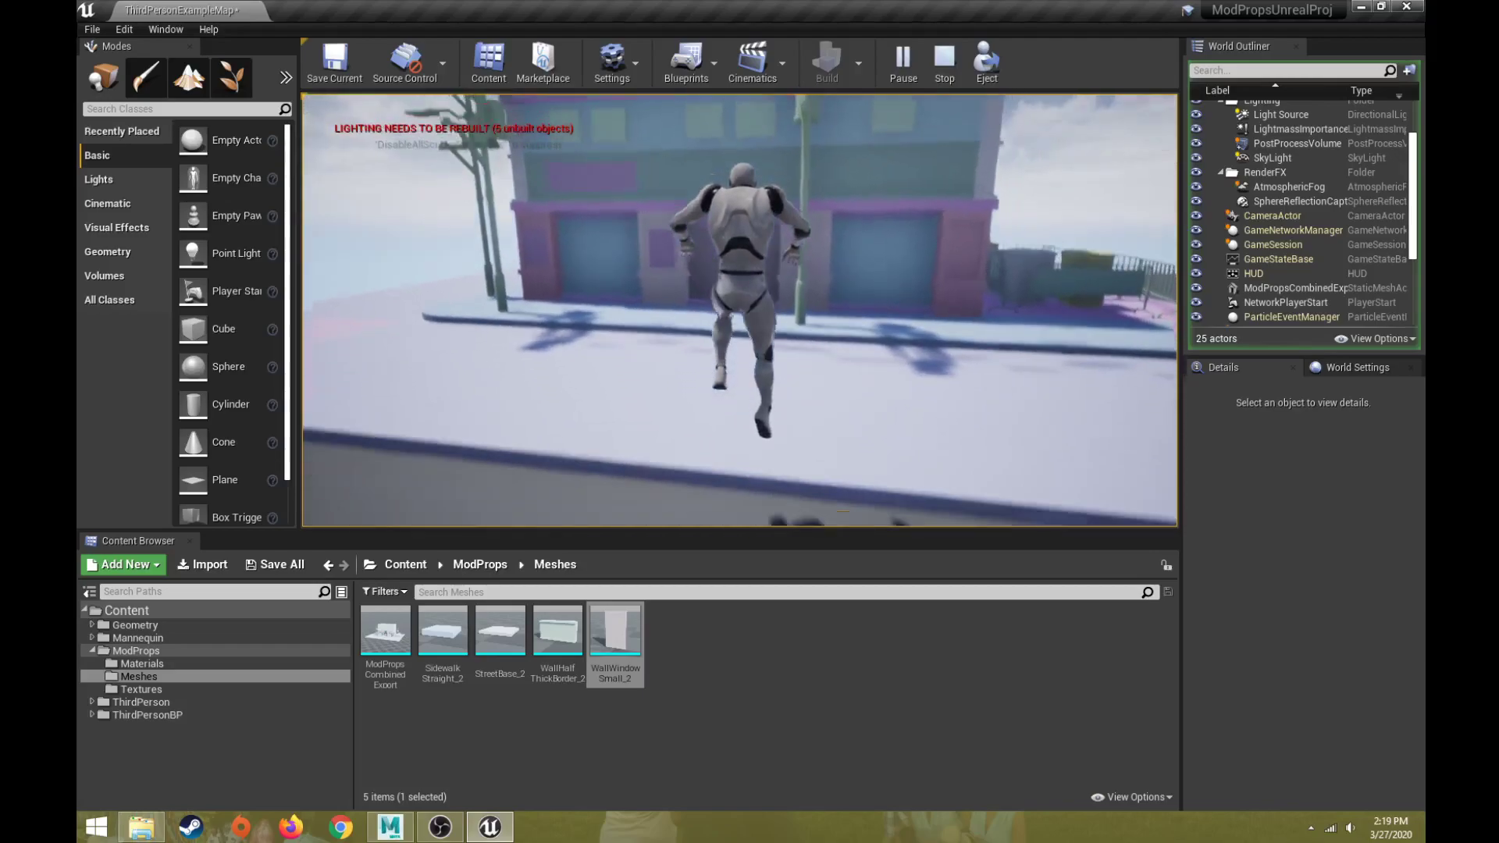
key(w)
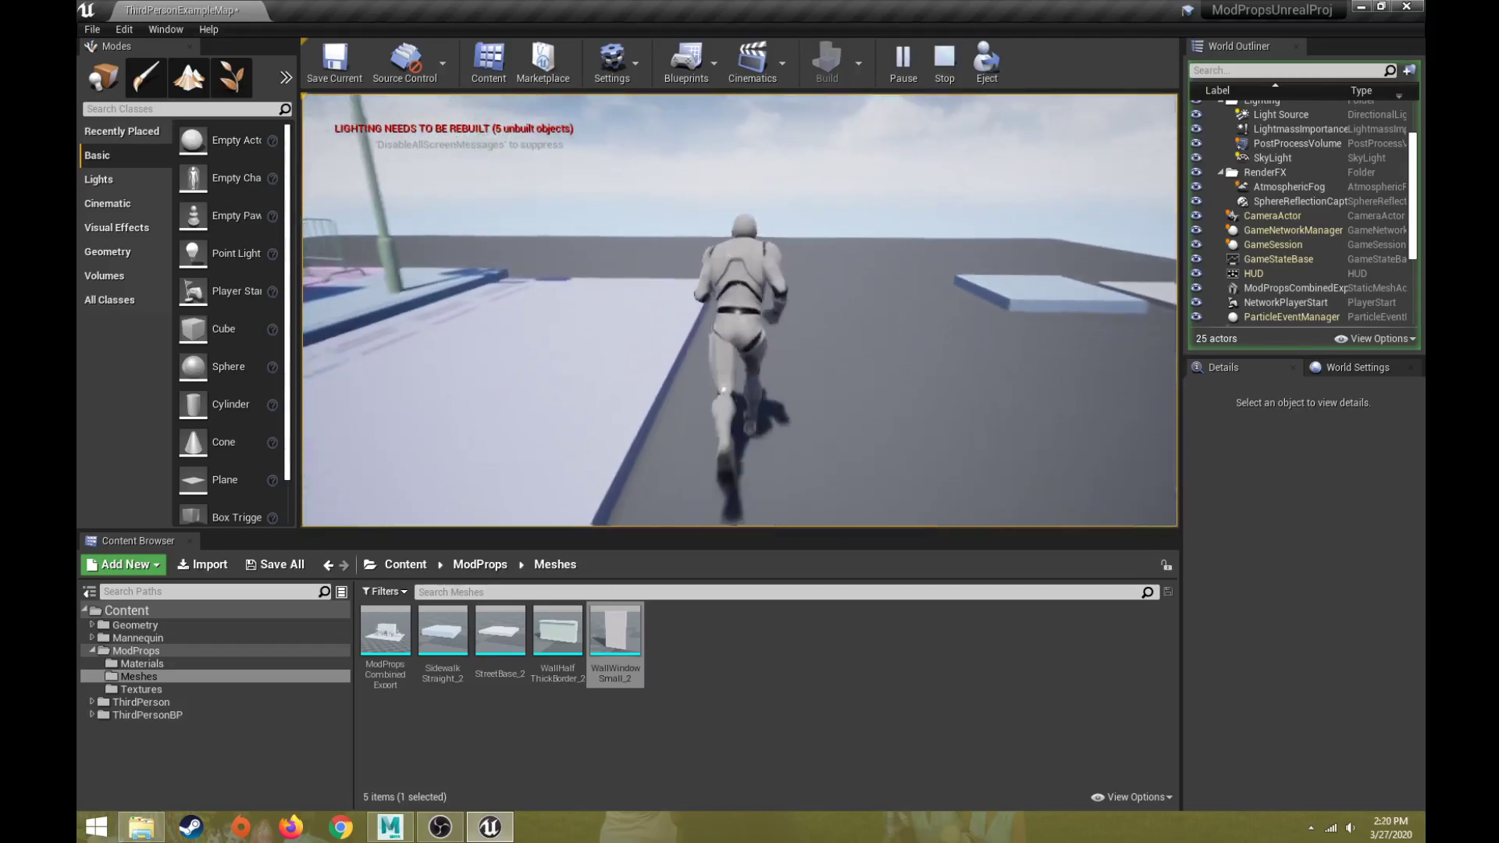
key(w)
key(space)
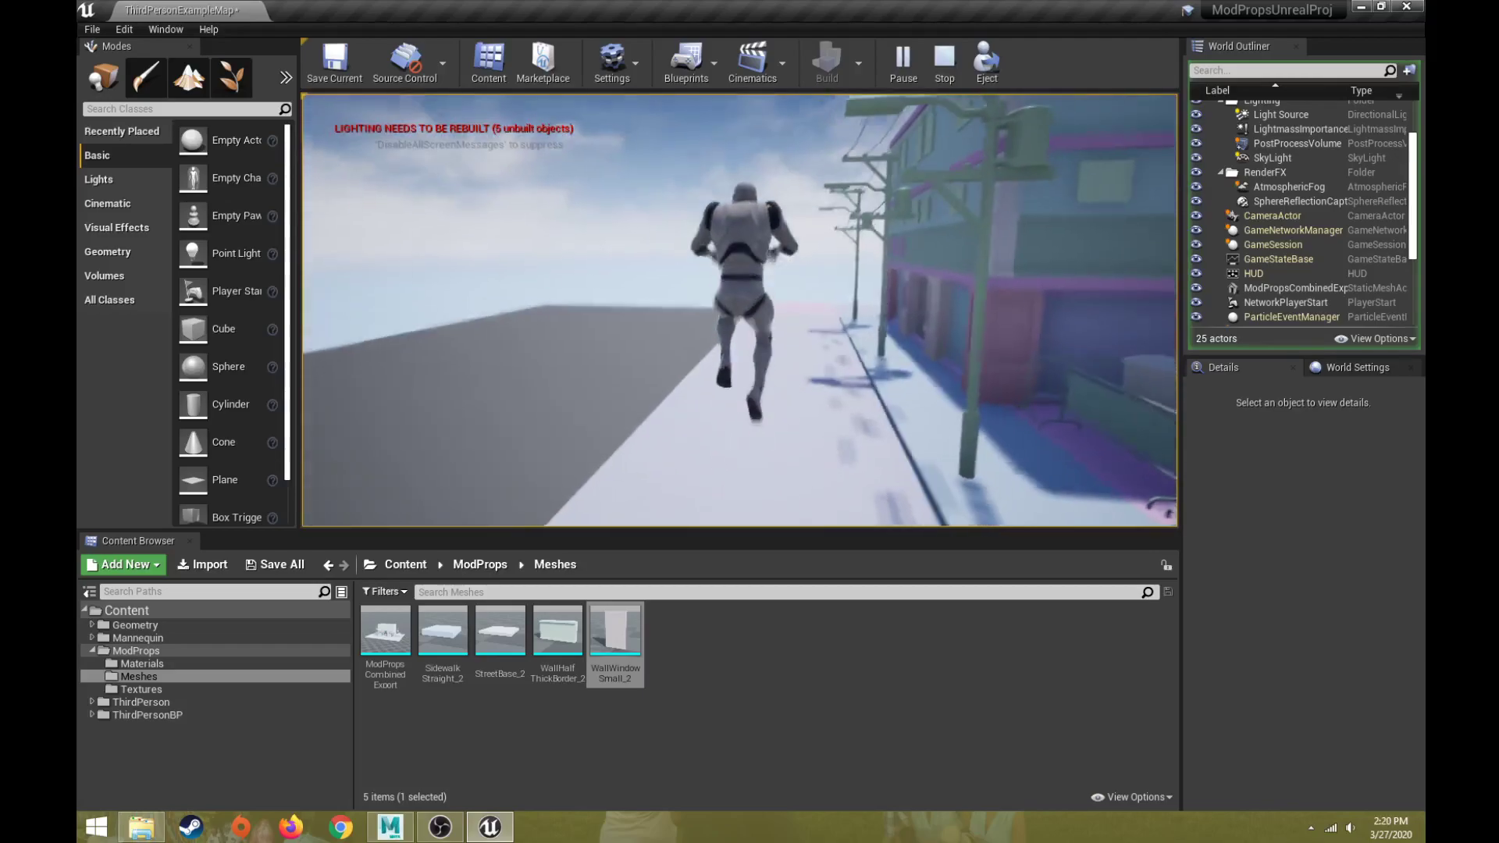
key(a)
key(w)
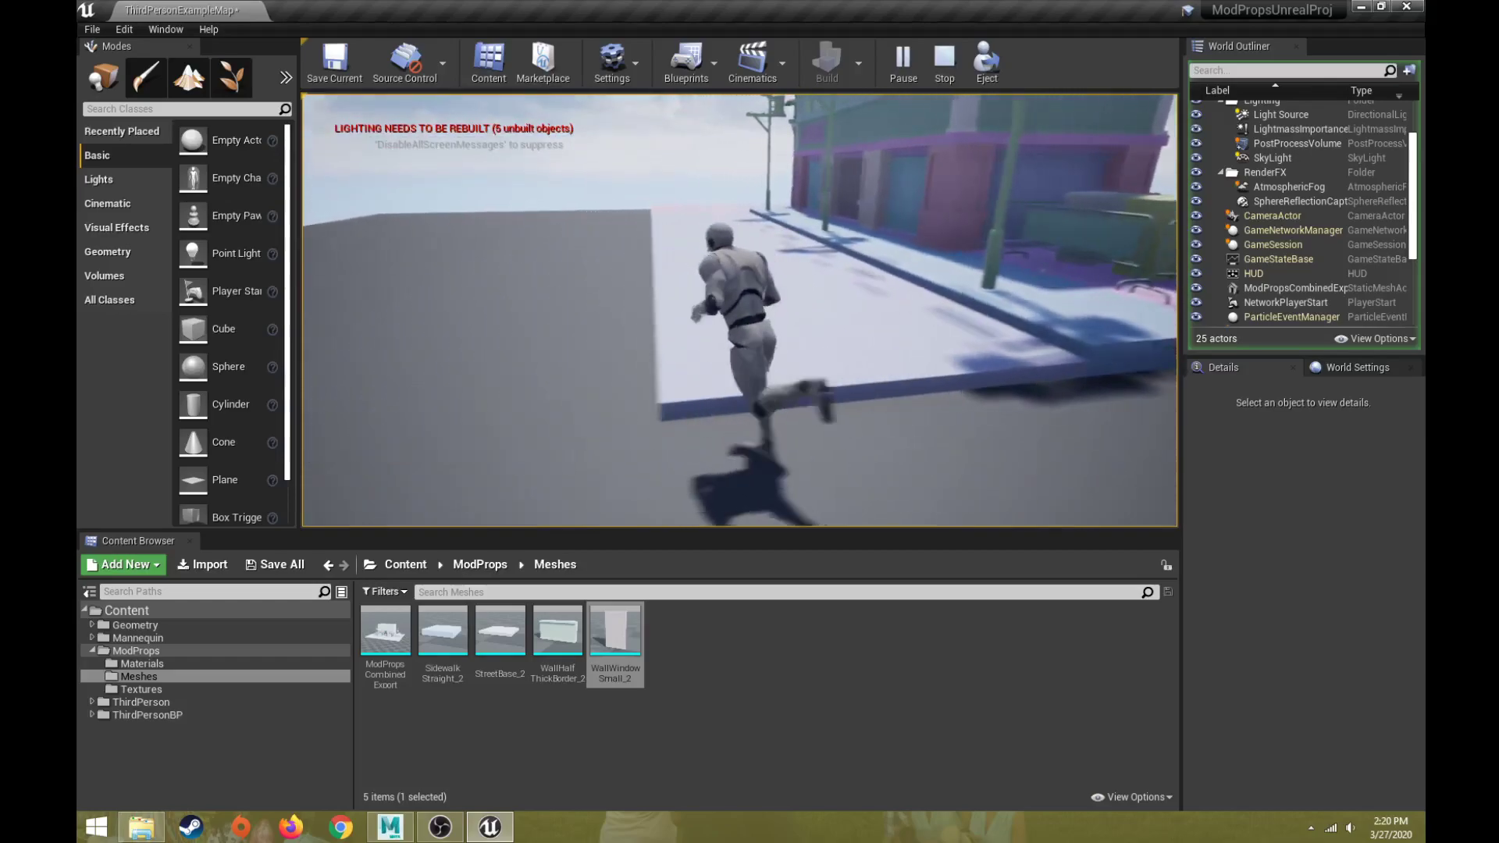
key(w)
key(d)
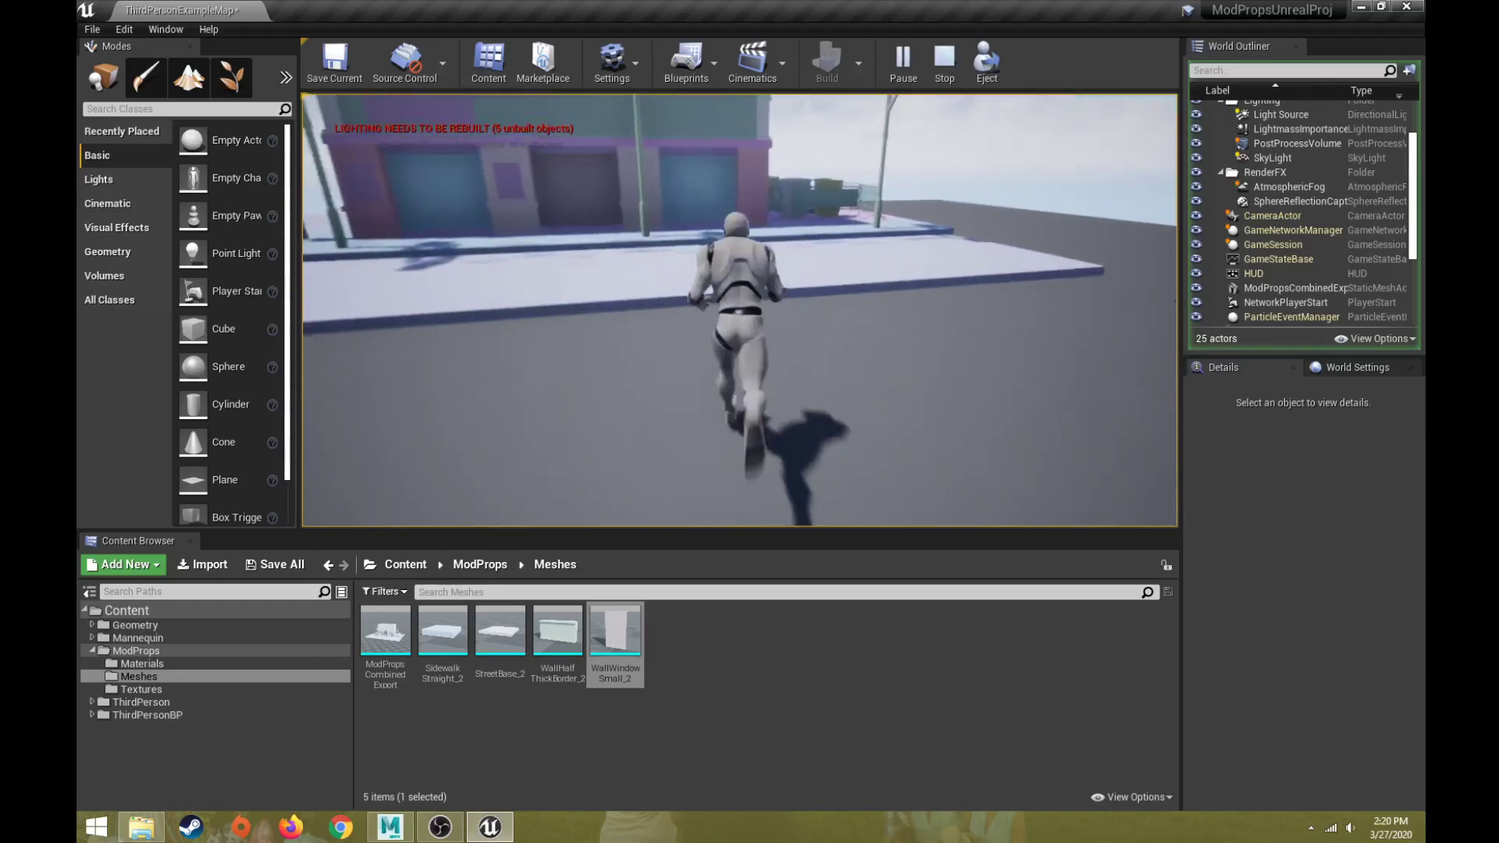
key(Escape)
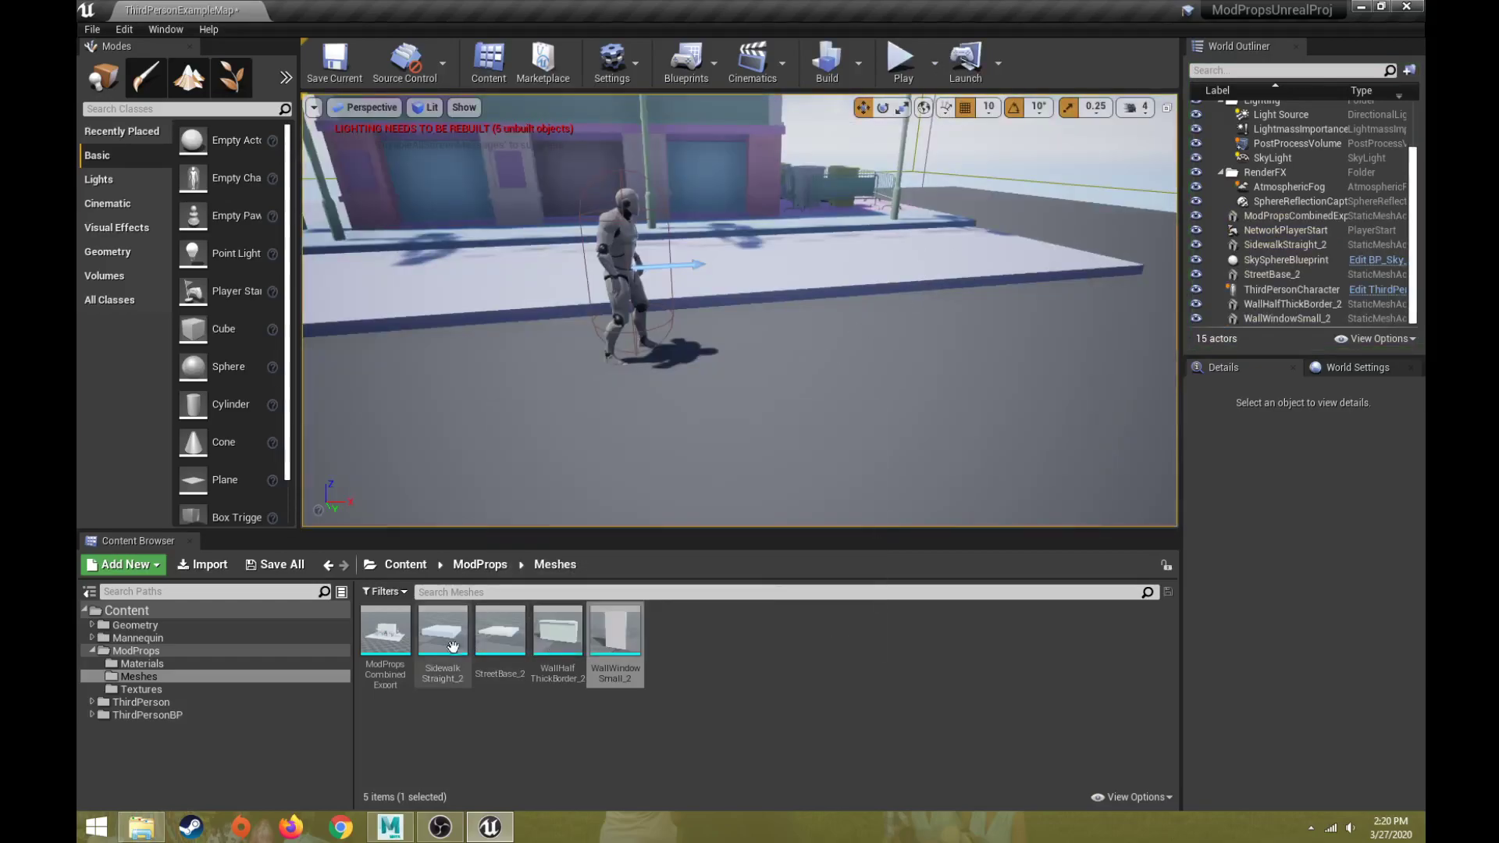
Open the ModPropsCombinedExport mesh in the Static Mesh Editor and bring the whole building block into view.
click(385, 642)
double_click(386, 642)
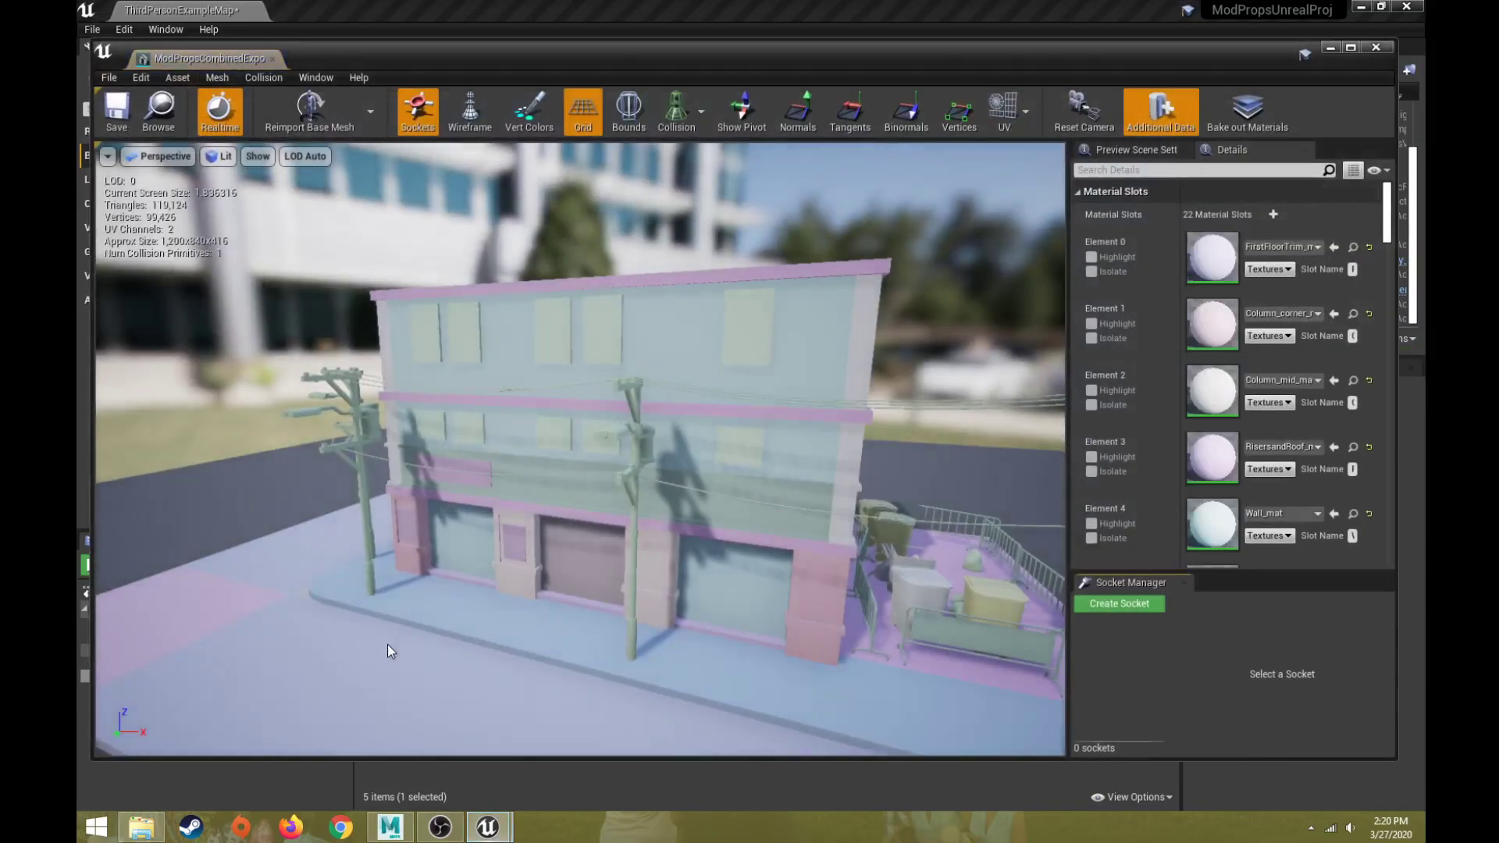
right_drag(623, 431, 566, 503)
key(s)
key(d)
drag(566, 492, 623, 430)
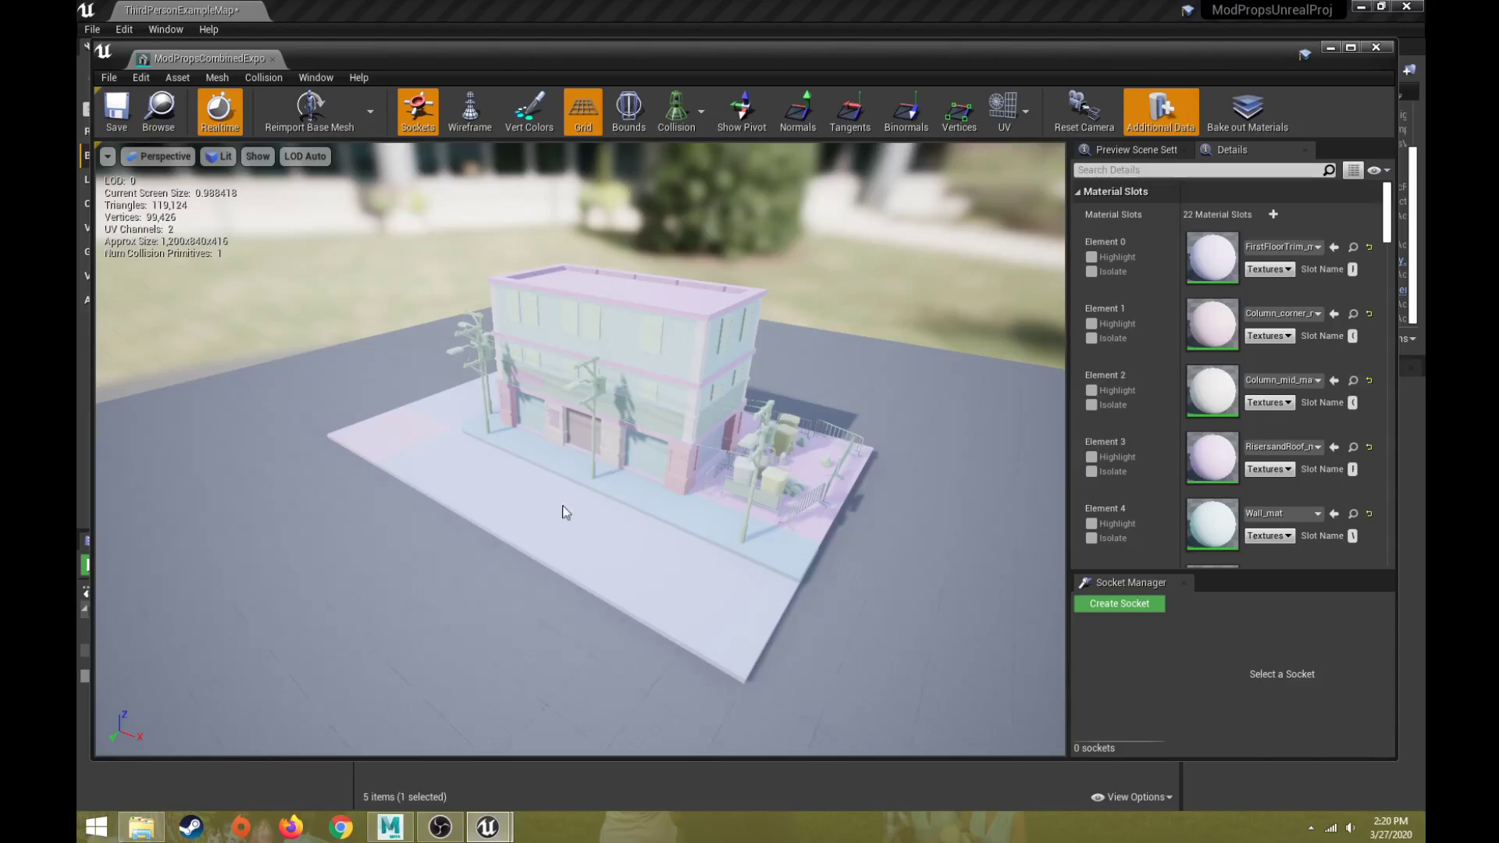
Show the simple collision of the ModPropsCombinedExport mesh and examine how its hull surrounds the building and street.
drag(685, 65, 694, 54)
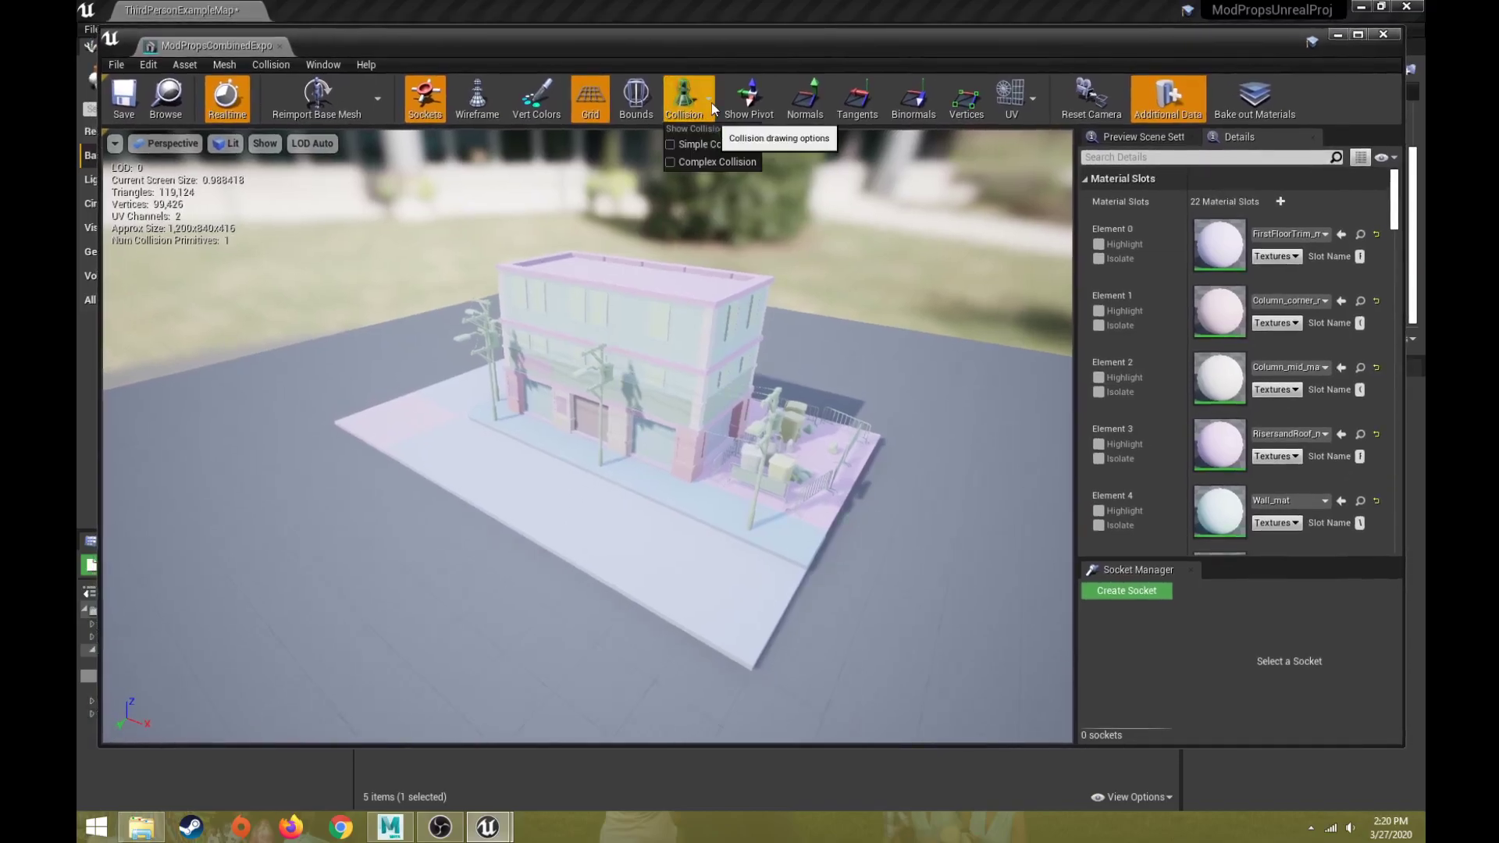
click(674, 146)
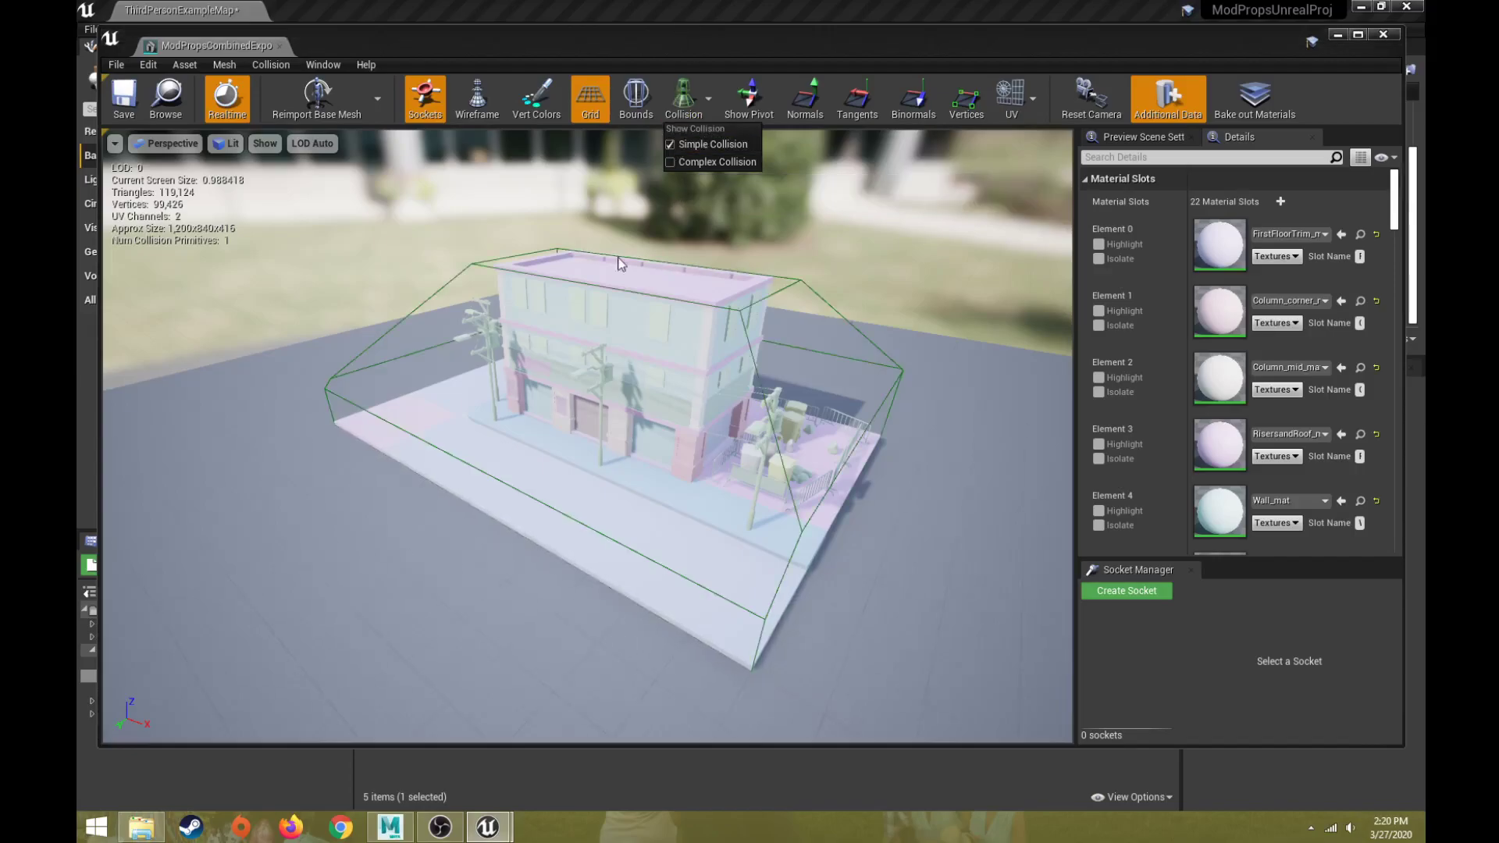
drag(618, 257, 687, 257)
right_drag(687, 258, 484, 203)
right_drag(484, 312, 569, 374)
drag(429, 332, 665, 428)
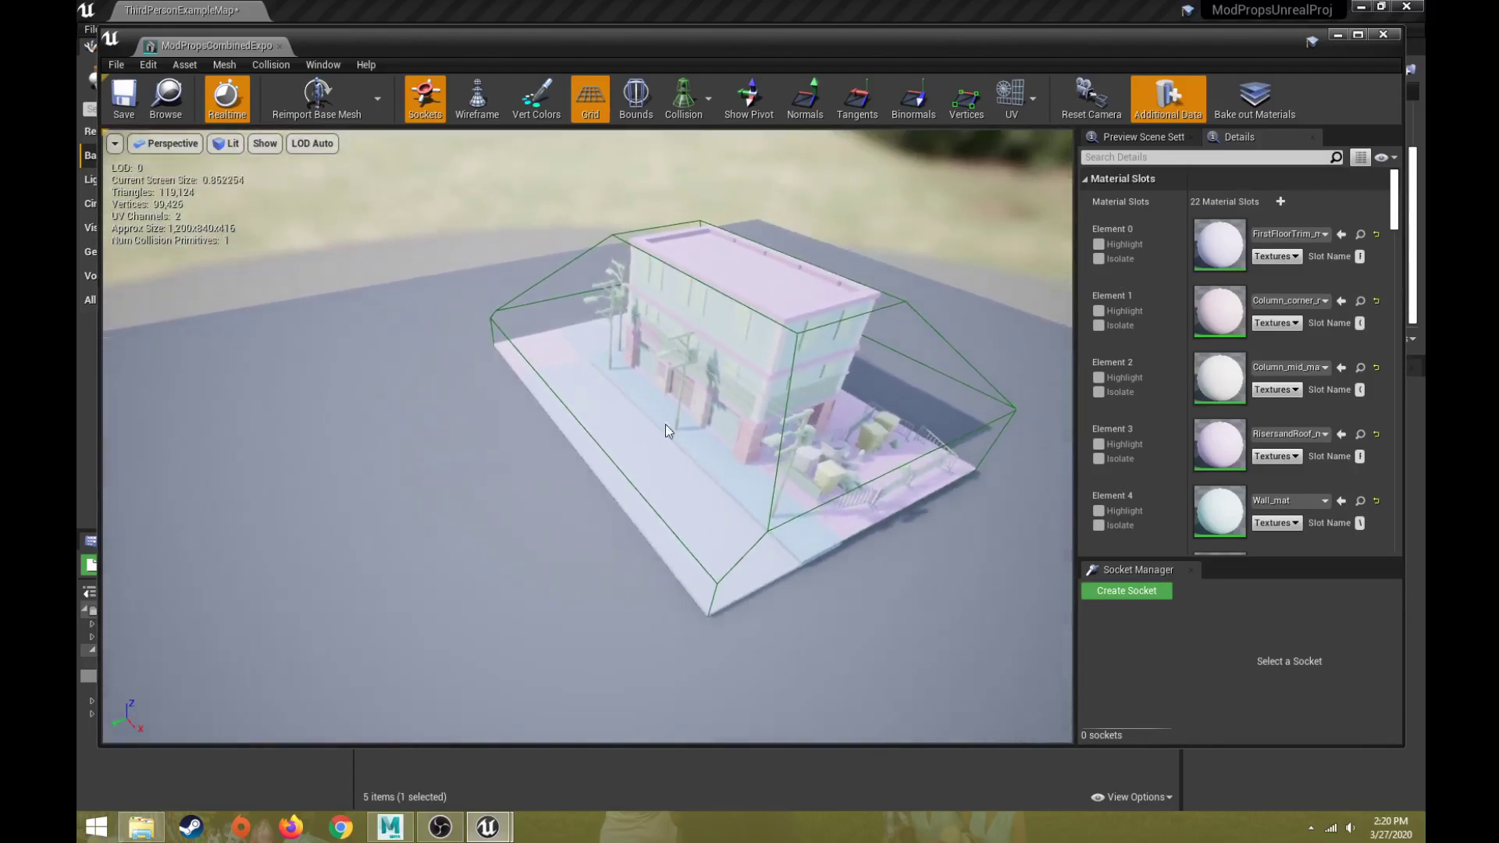
Delete the simple collision hull around the ModPropsCombinedExport mesh and save the mesh.
click(770, 524)
drag(751, 494, 866, 438)
drag(587, 437, 562, 375)
alt+drag(779, 437, 609, 382)
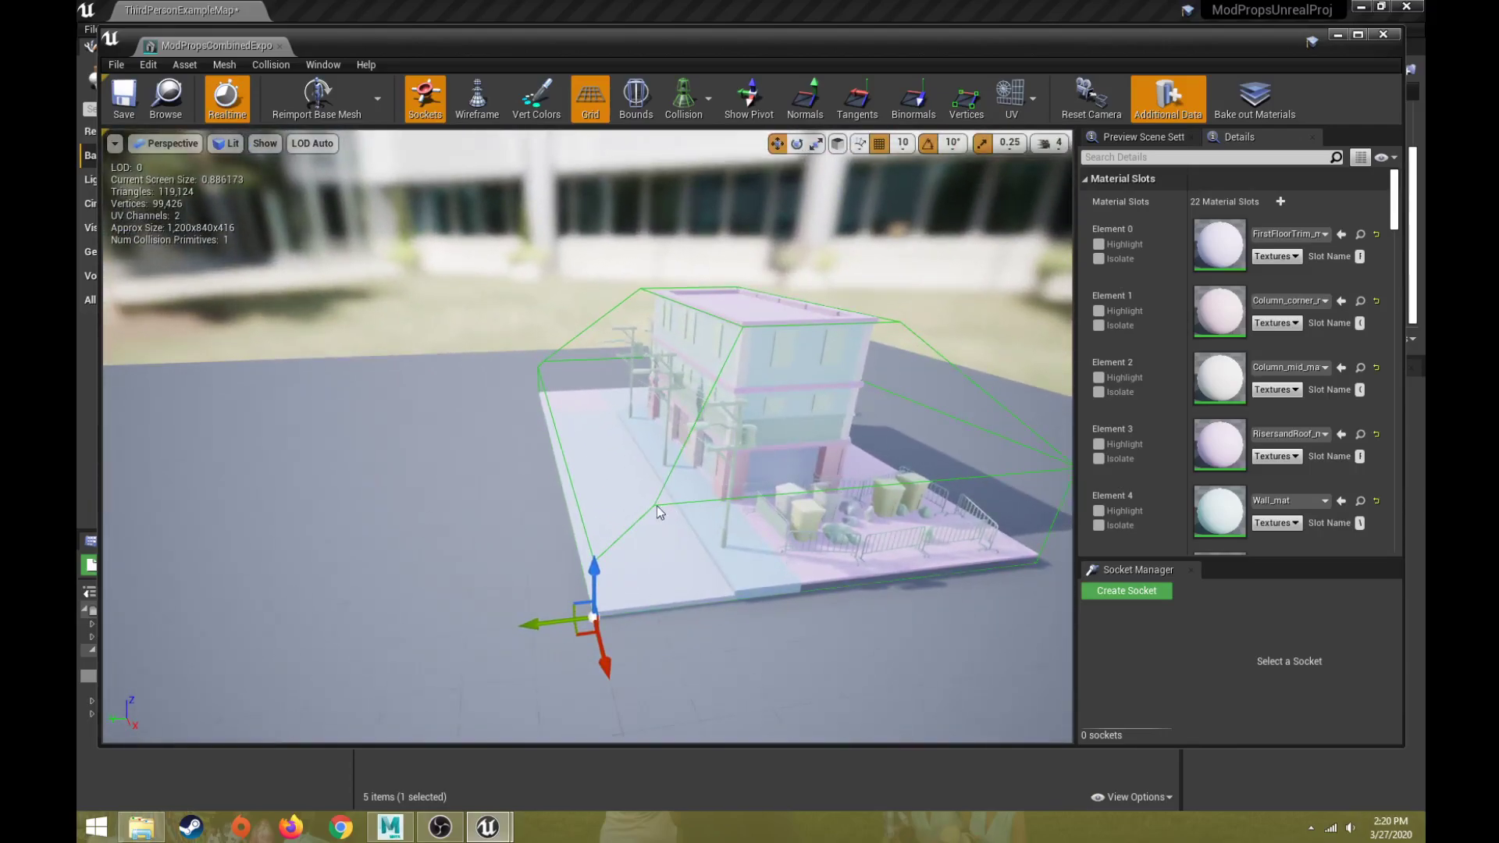
key(Delete)
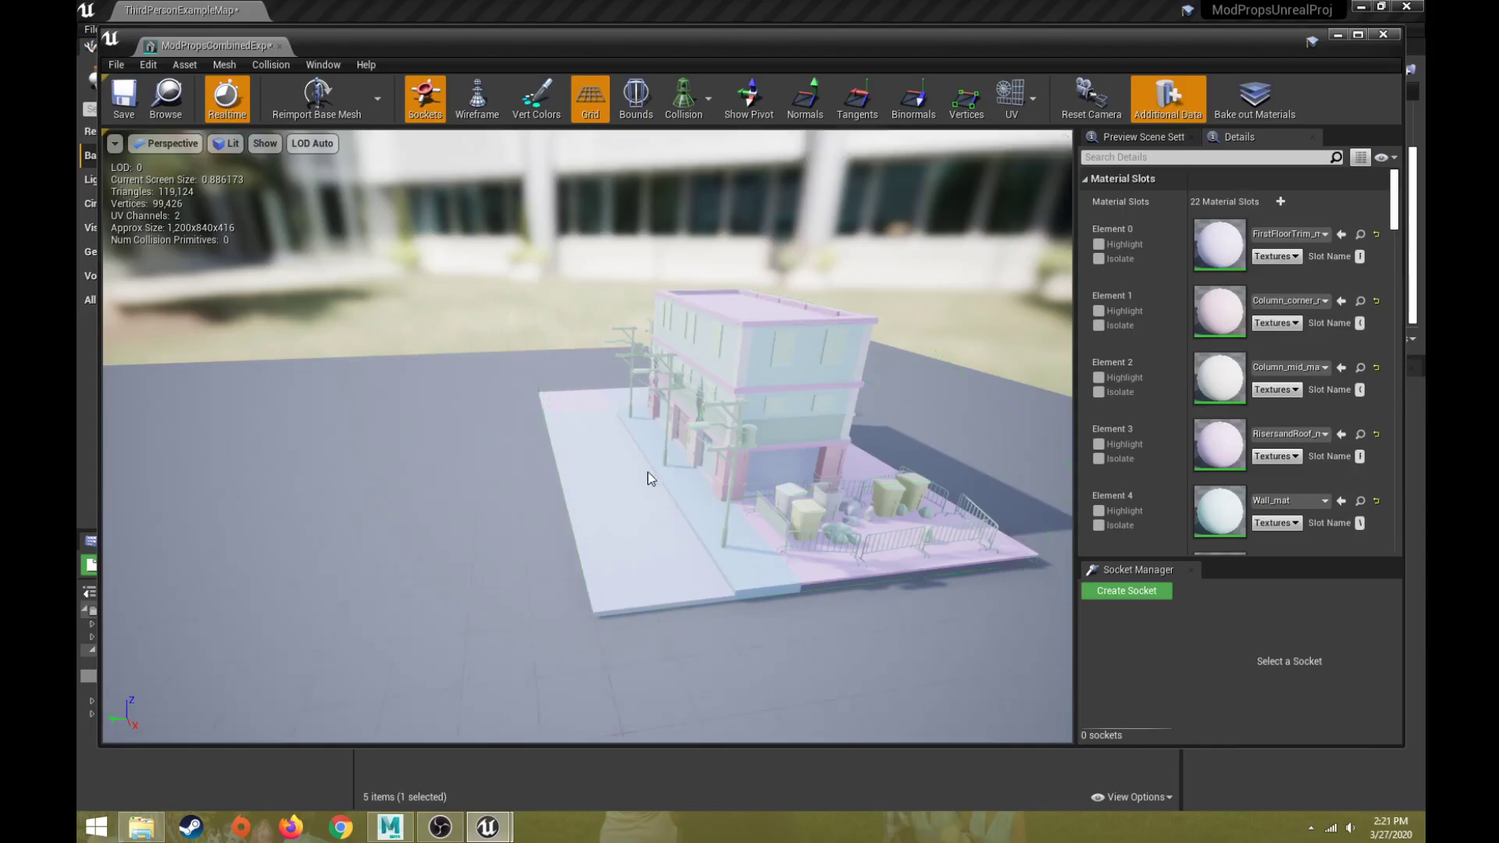
click(125, 95)
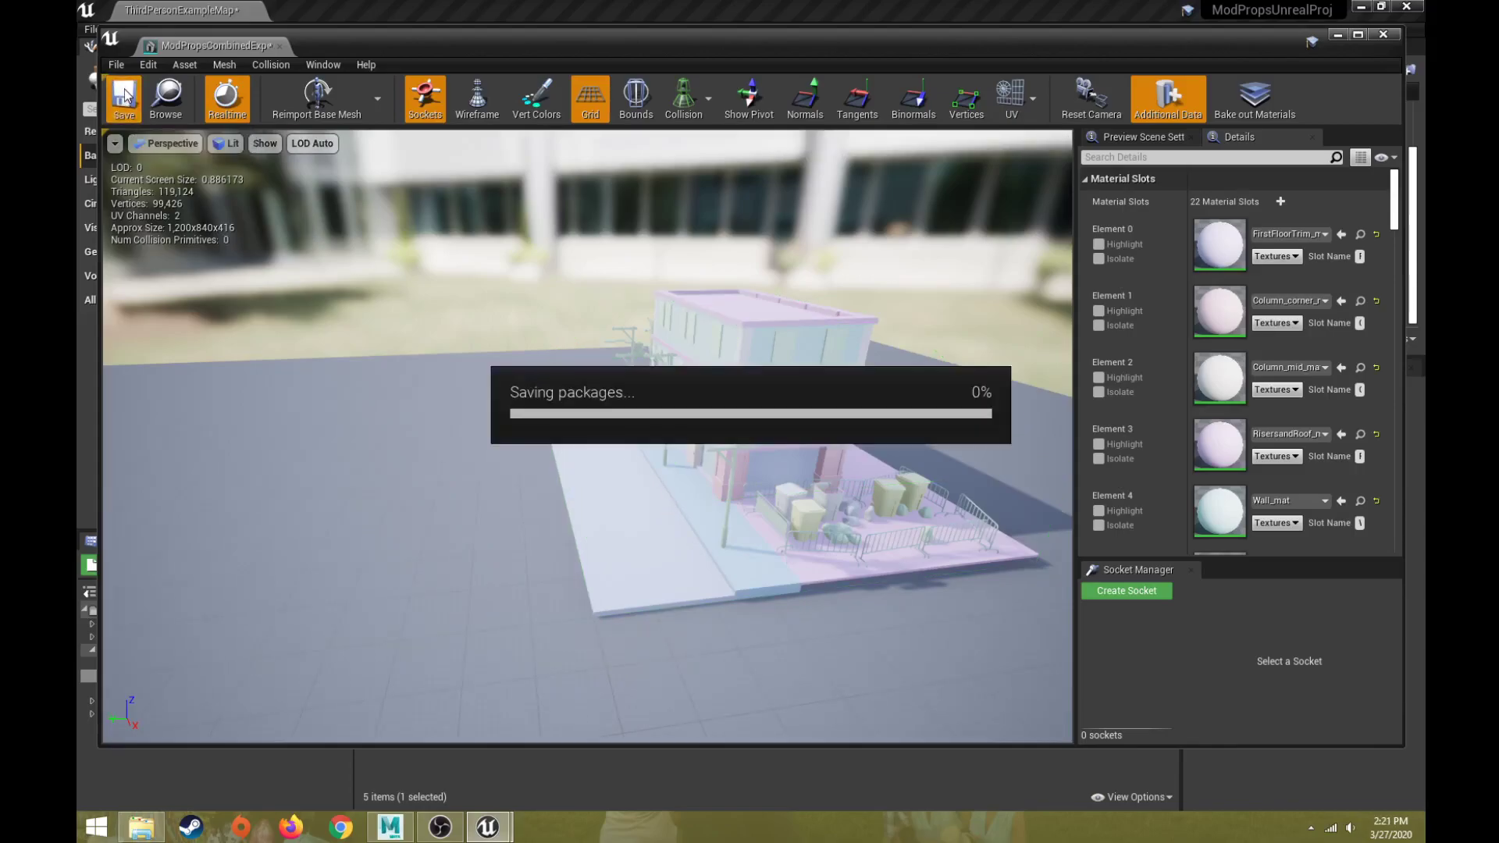
Uncover the level viewport and play-test the ModPropsCombinedExport building by running the character across the street and into it, and end the session.
drag(444, 43, 449, 684)
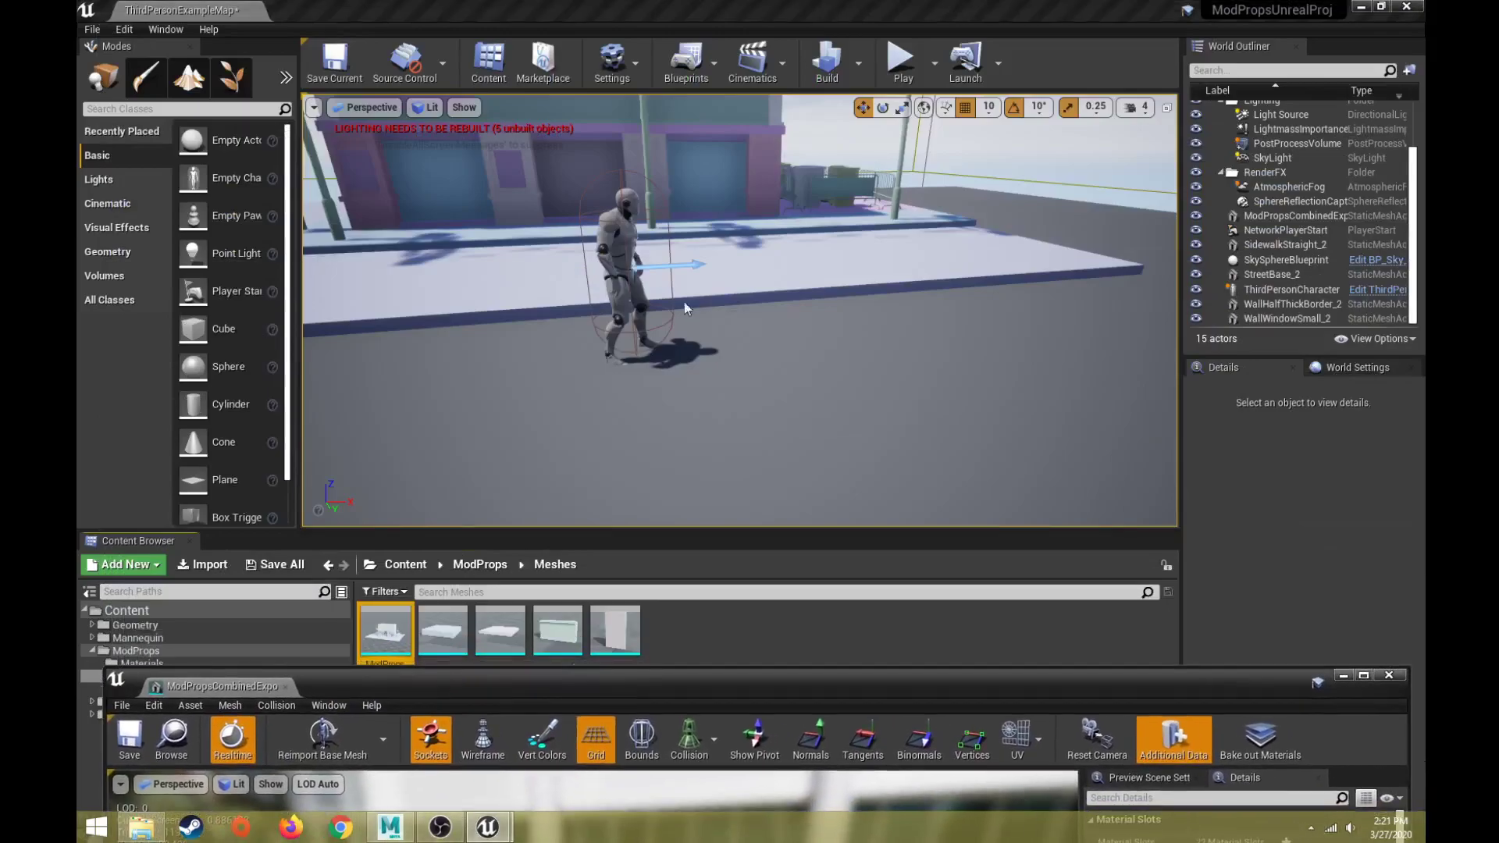
click(904, 66)
click(857, 170)
key(w)
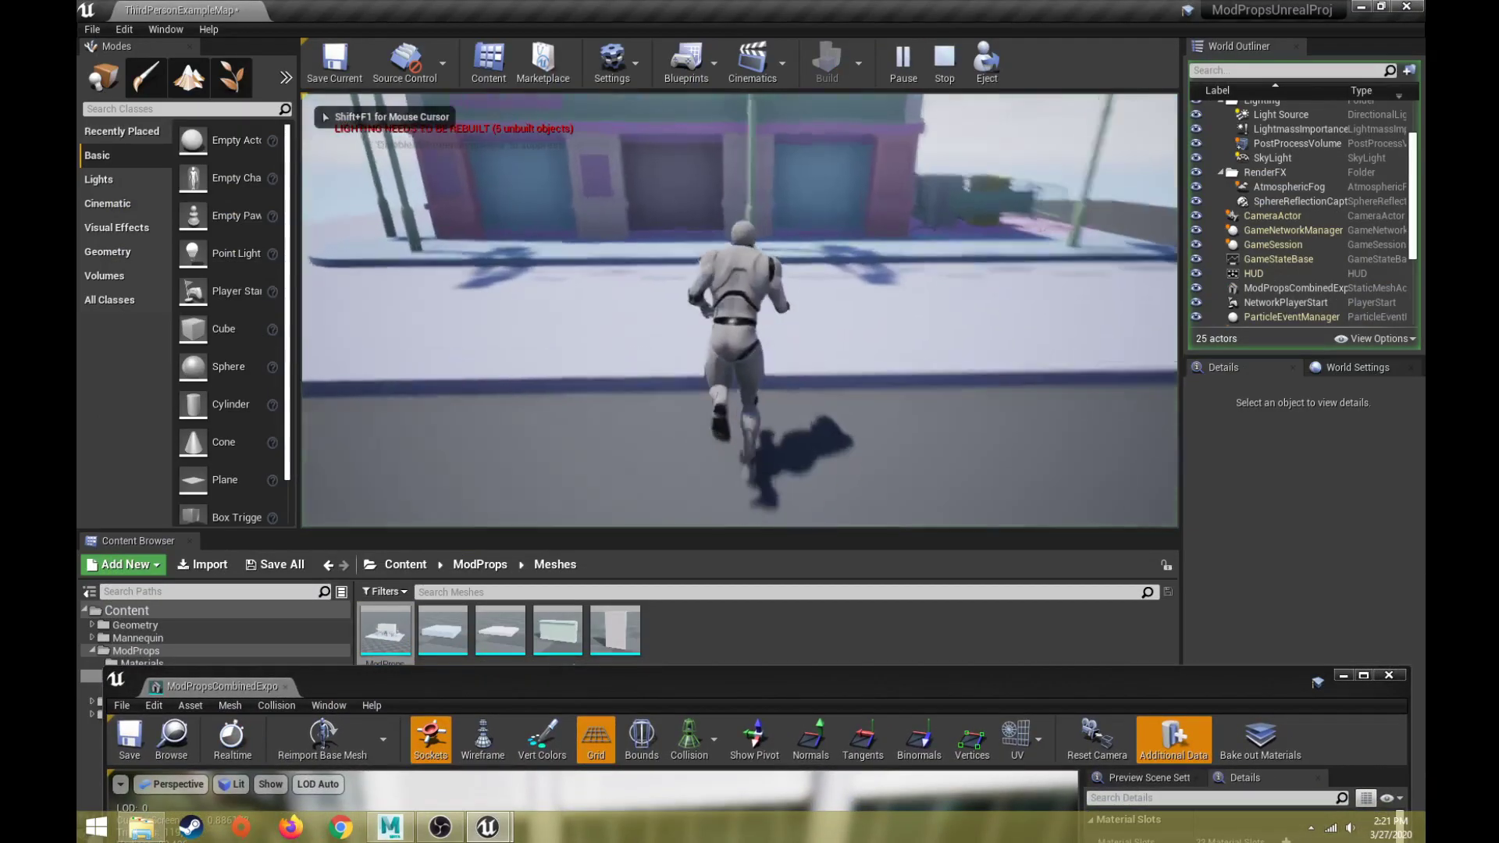
key(w)
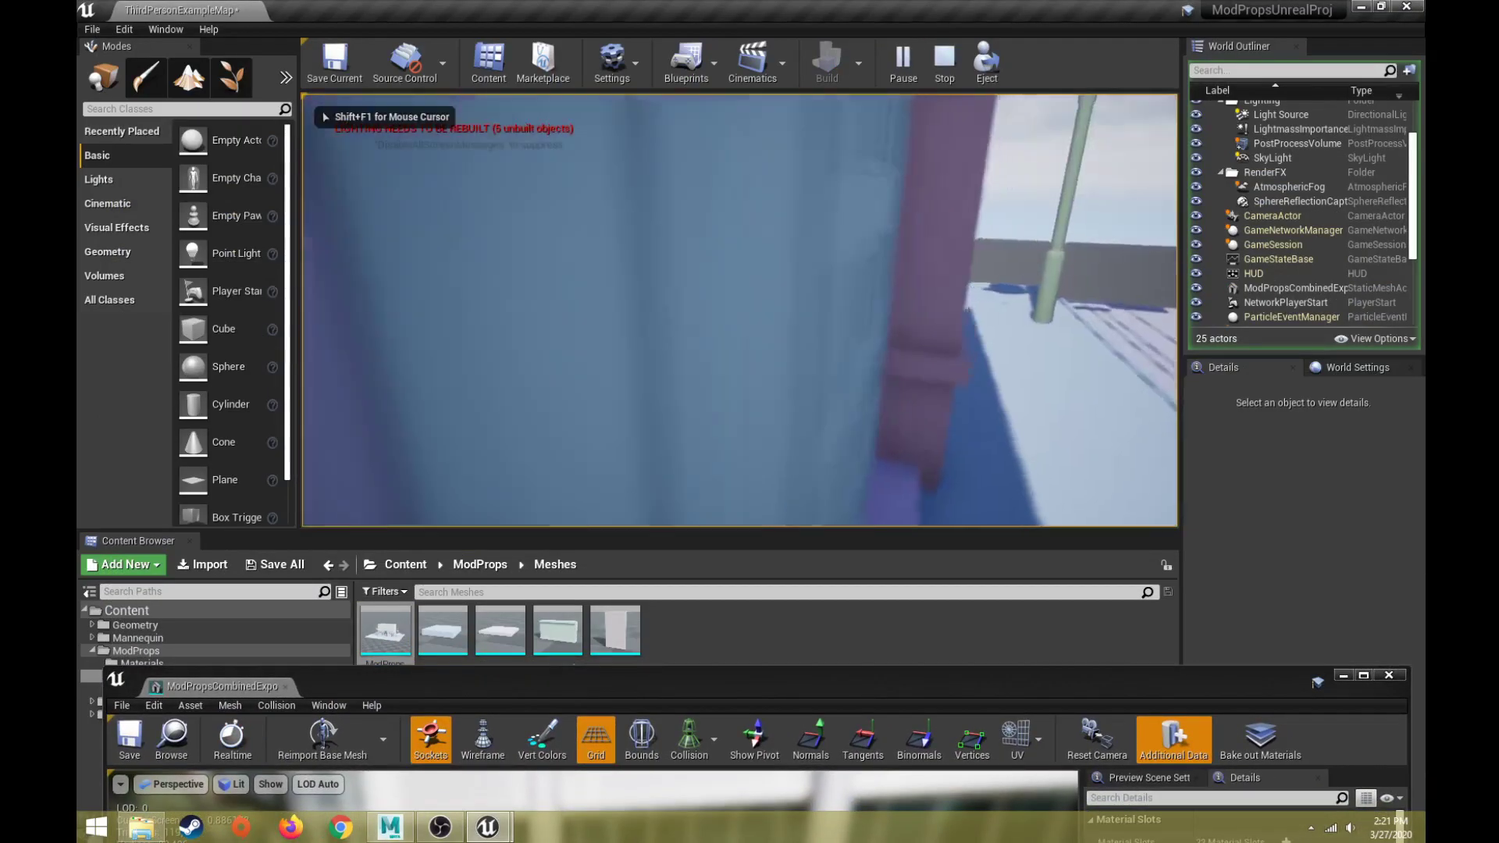
key(w)
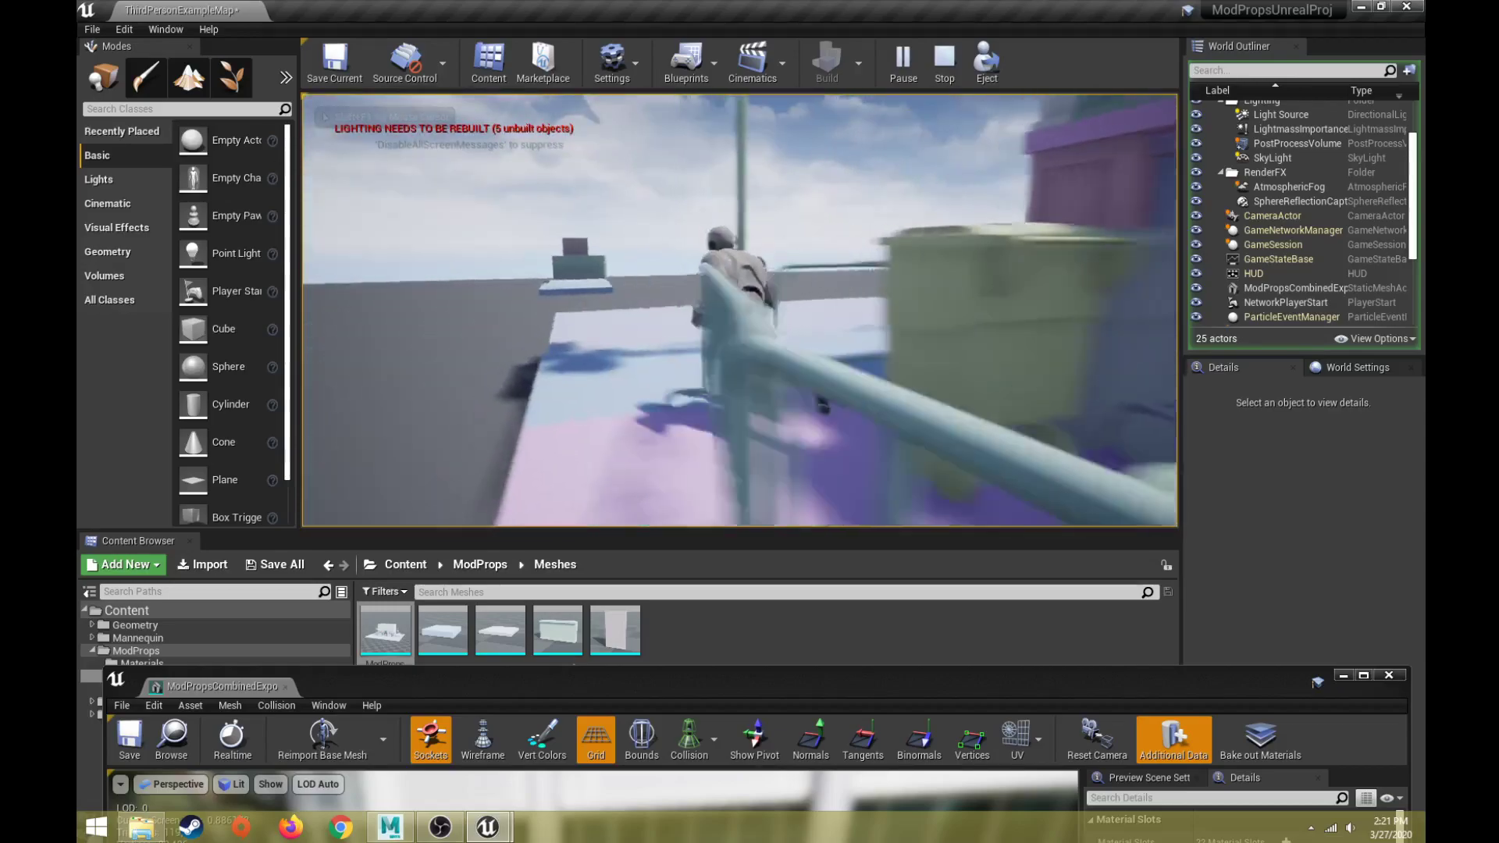
key(w)
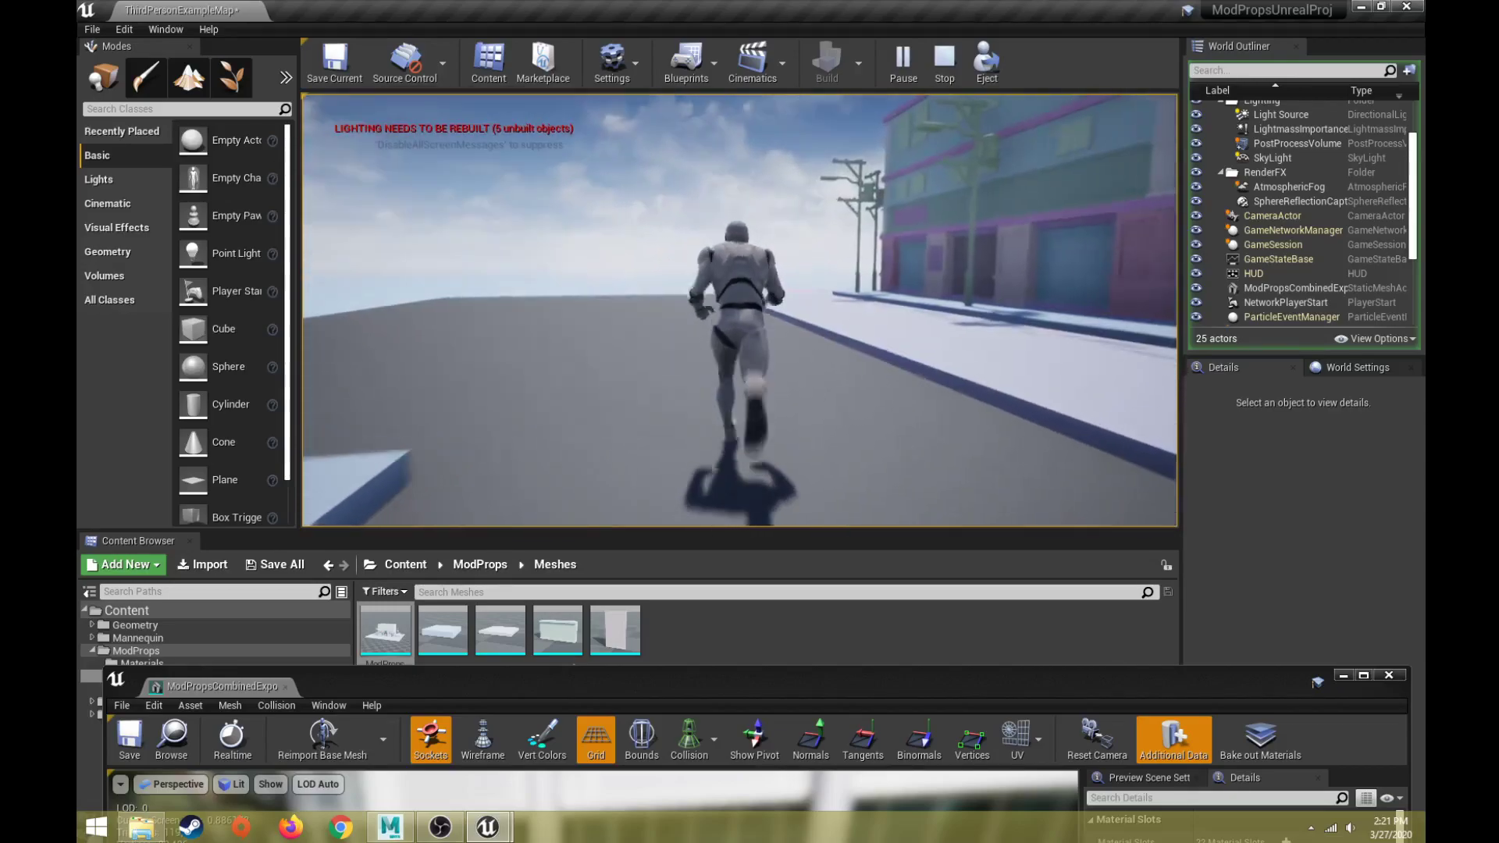
key(s)
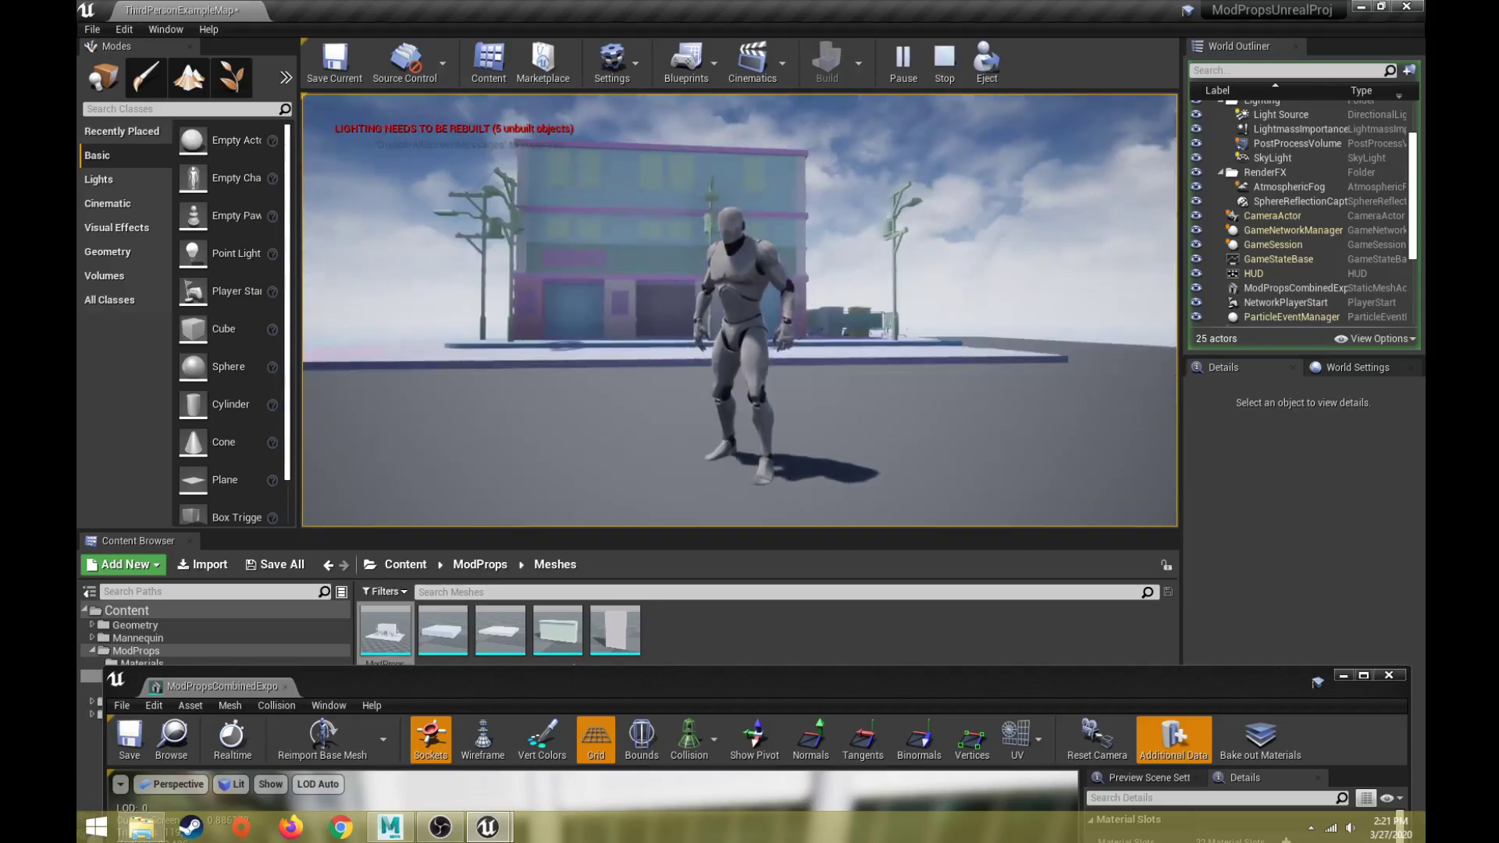
key(Escape)
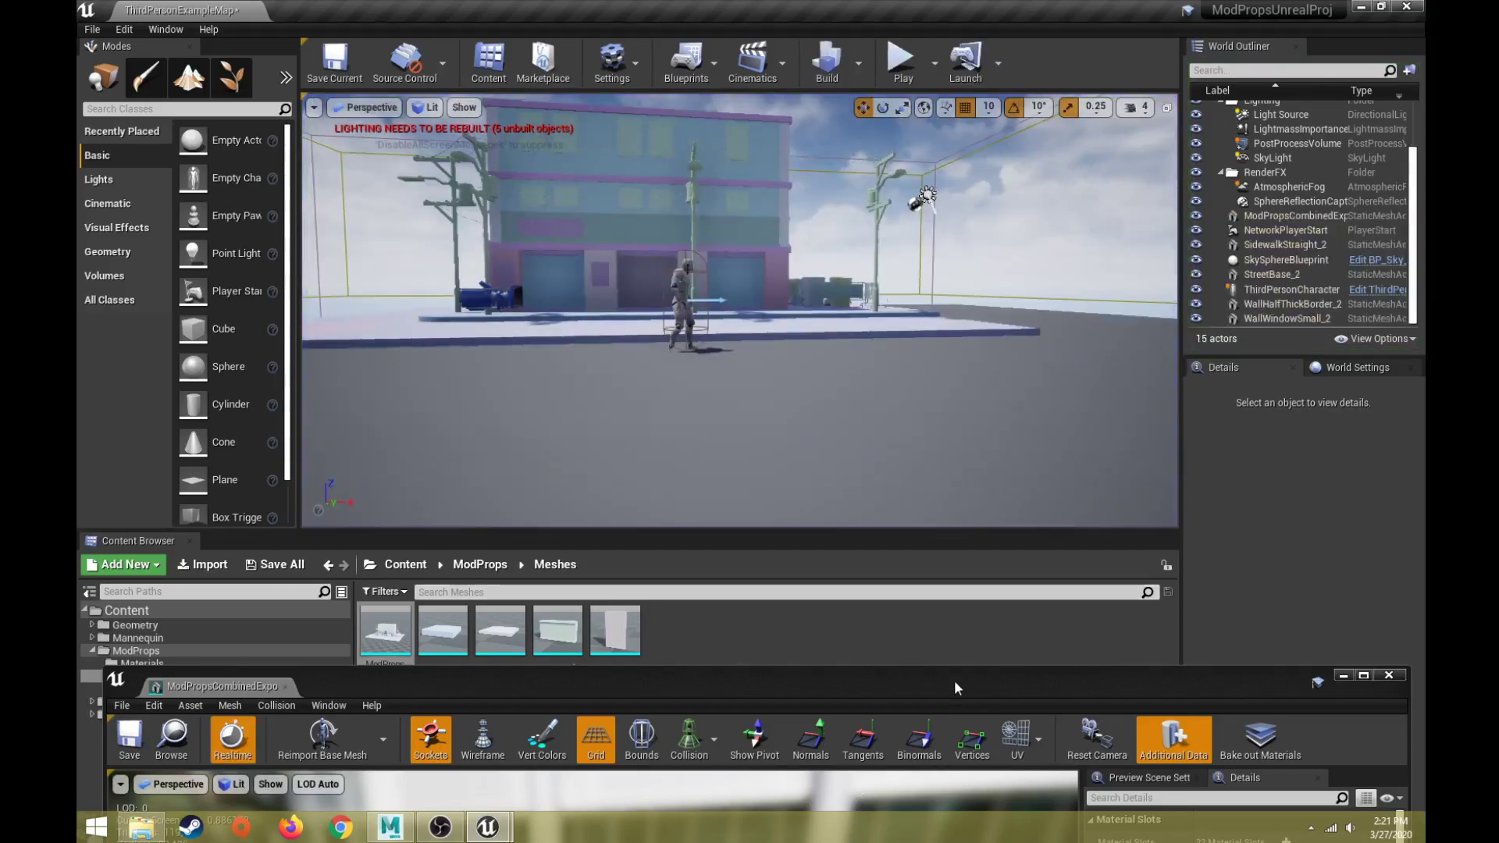
Return to the ModPropsCombinedExport mesh and add a box simplified collision around the whole building block.
drag(957, 687, 941, 78)
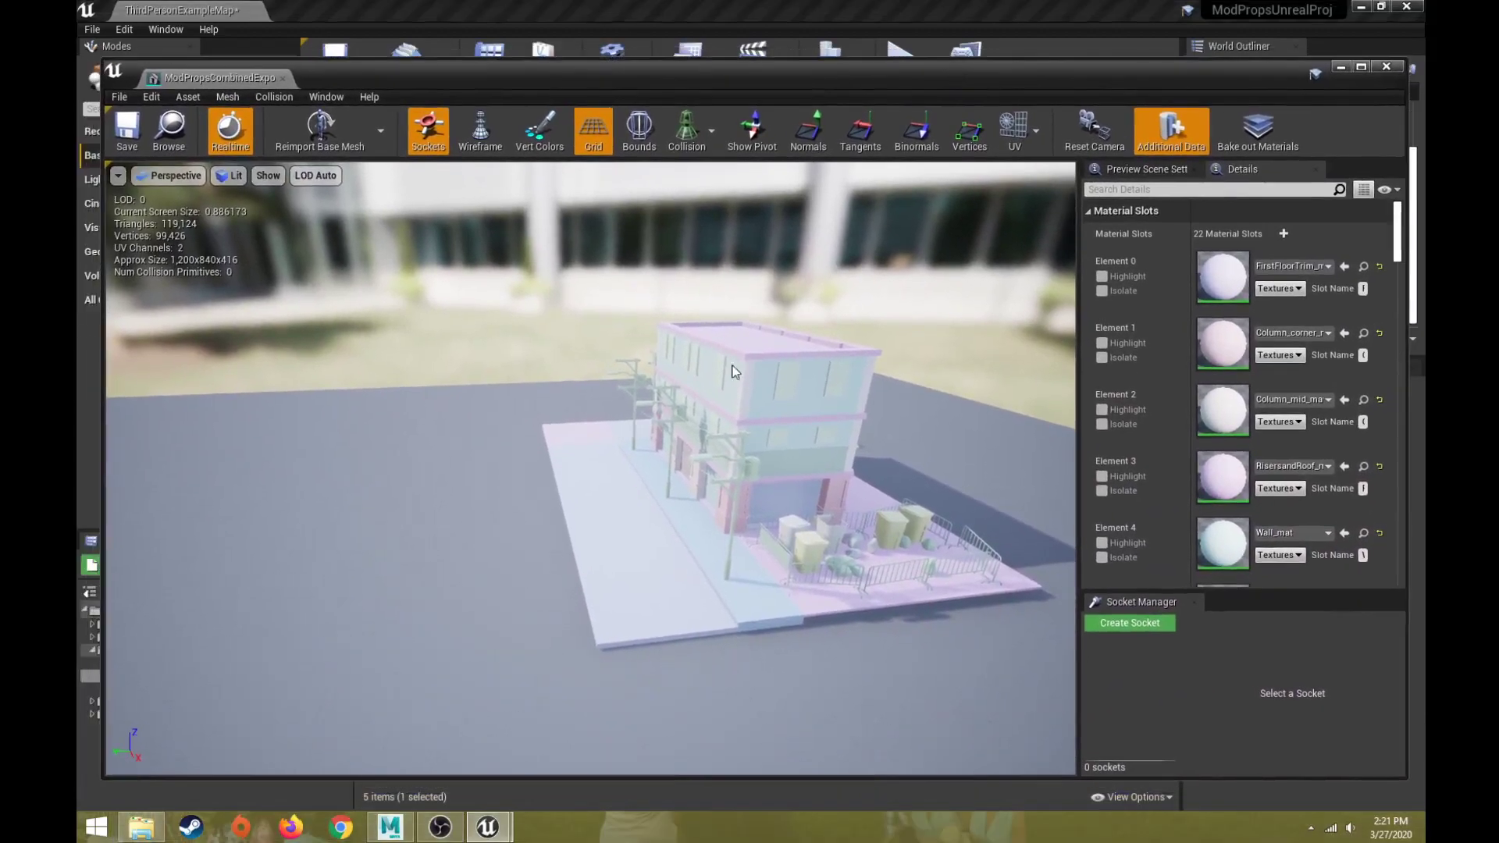
drag(590, 514, 551, 425)
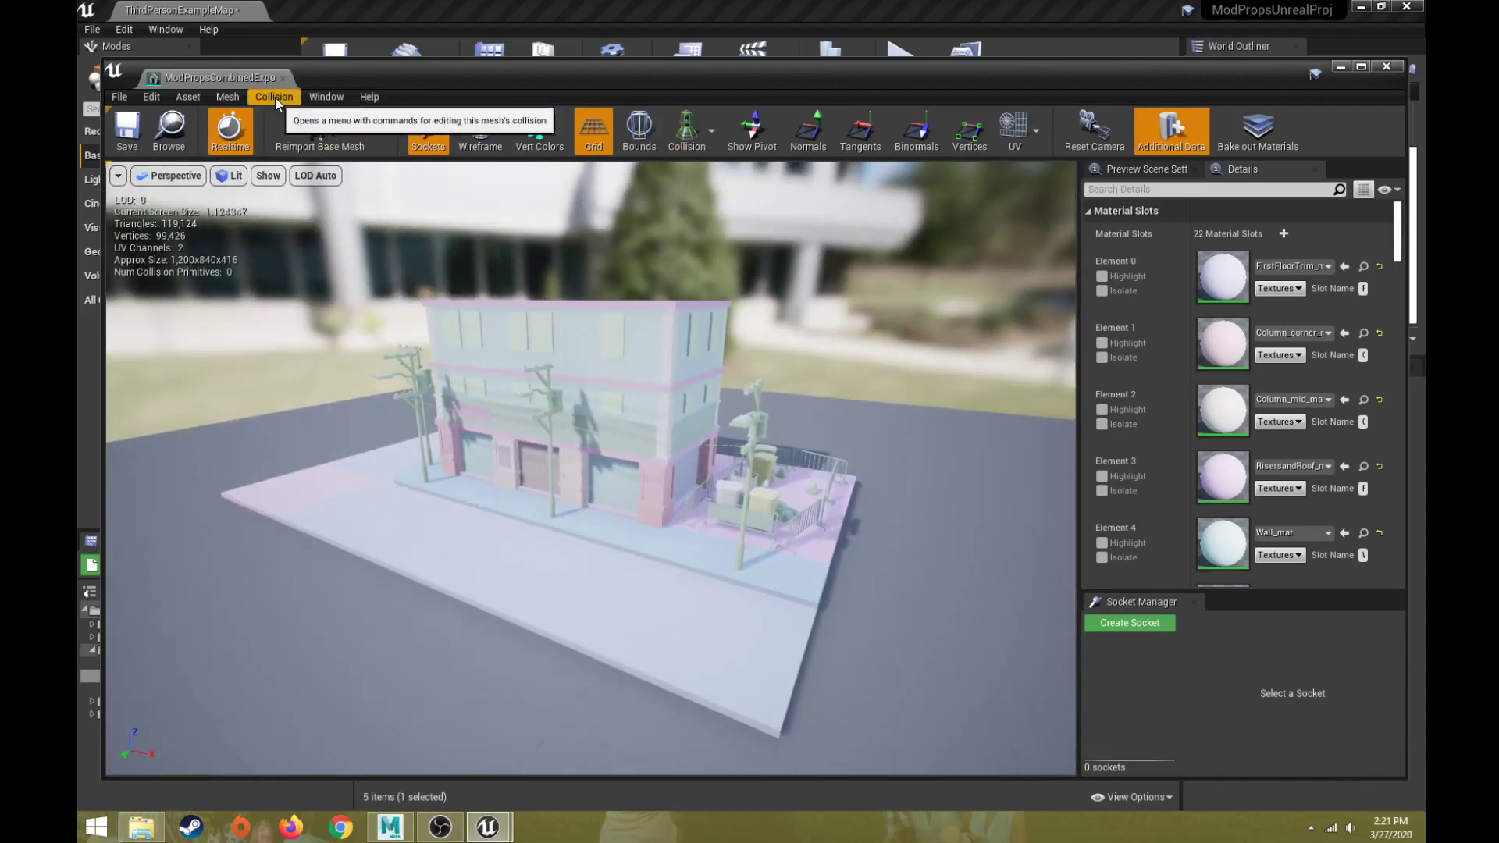
drag(353, 71, 349, 64)
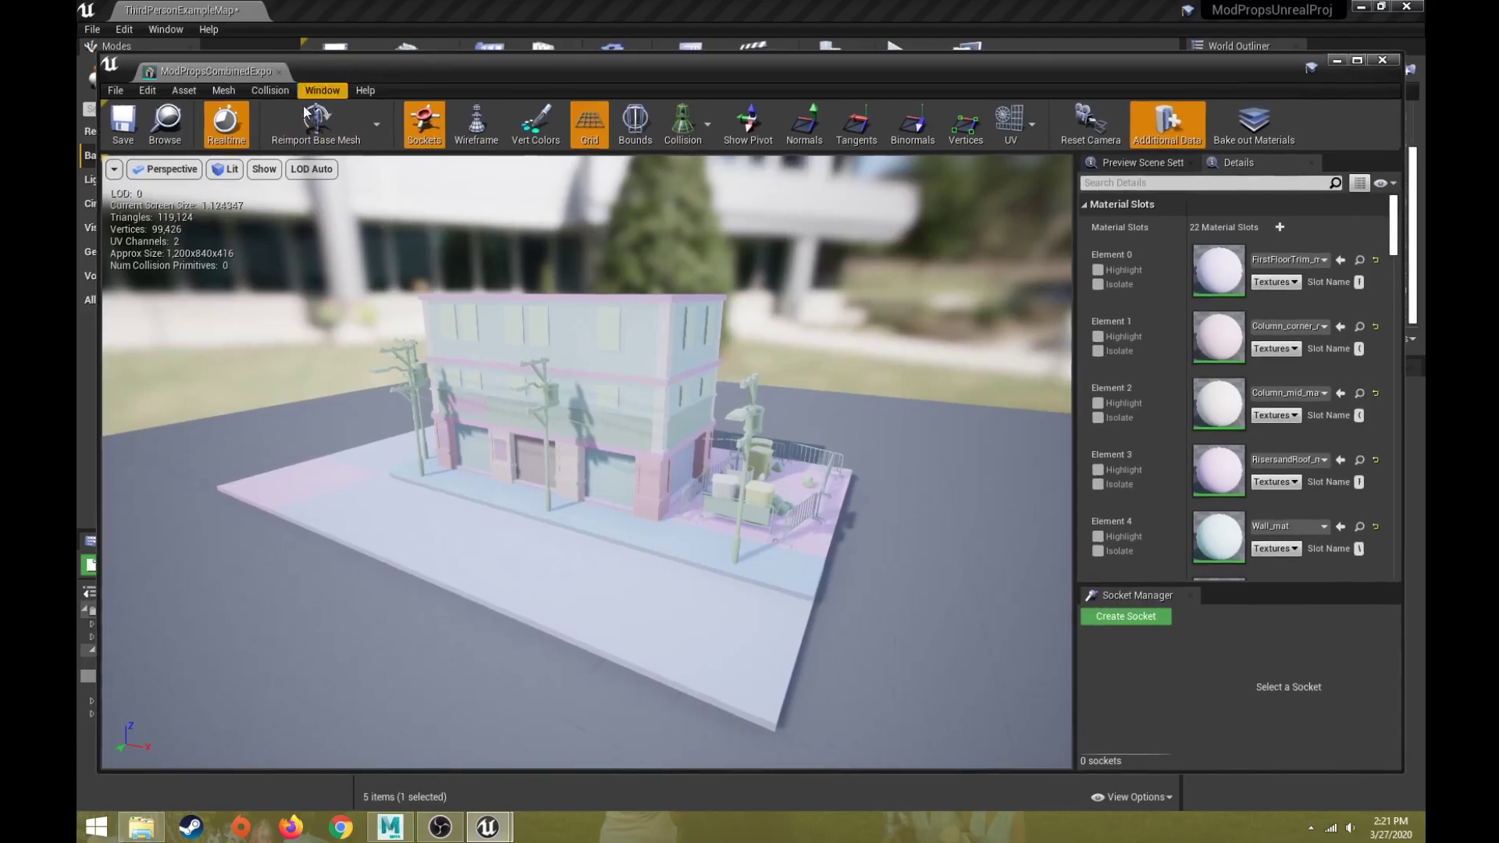
click(260, 89)
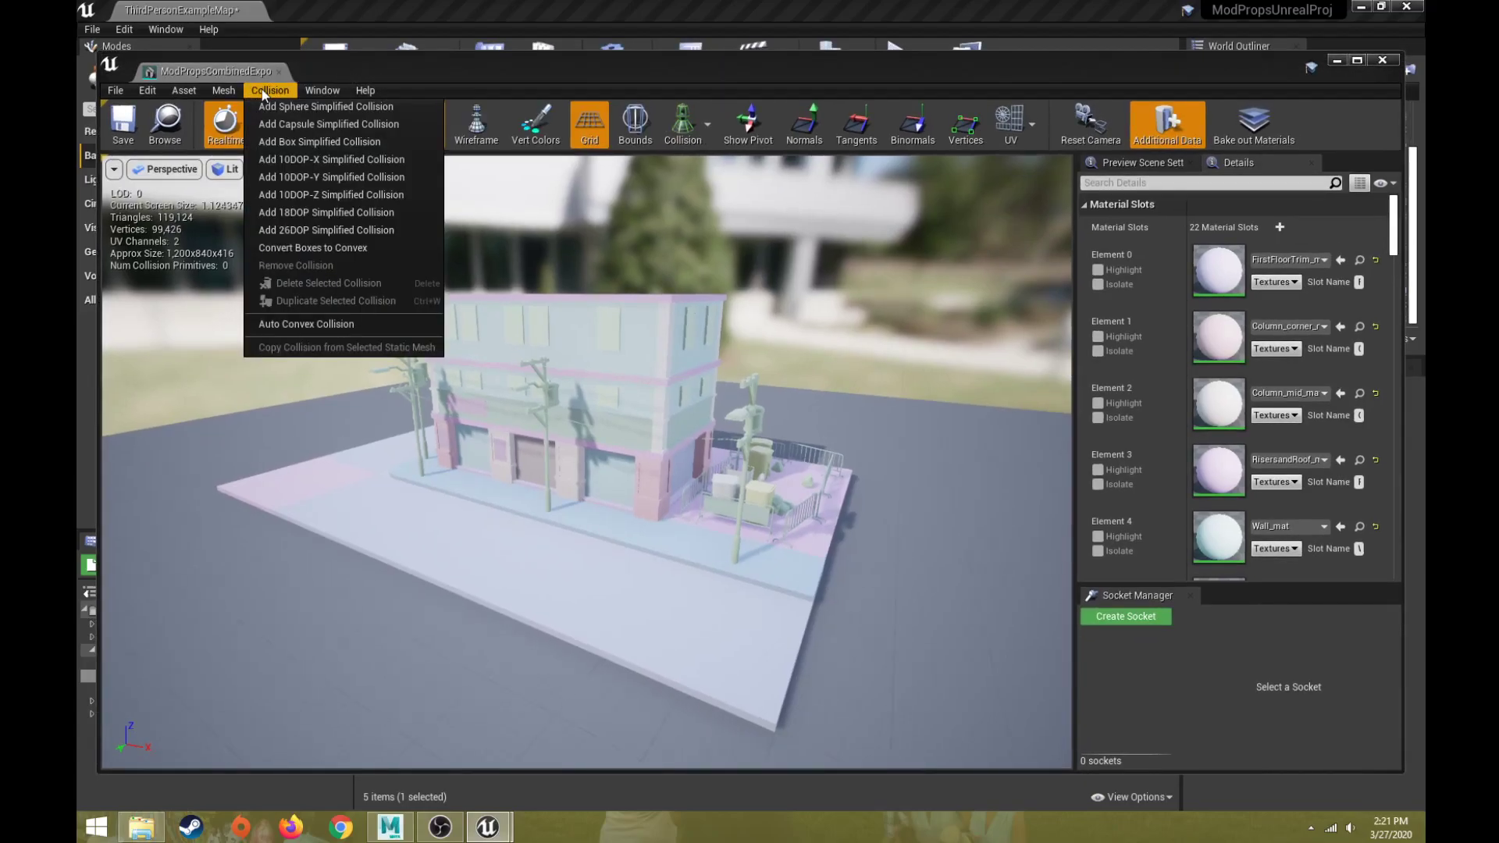
click(268, 142)
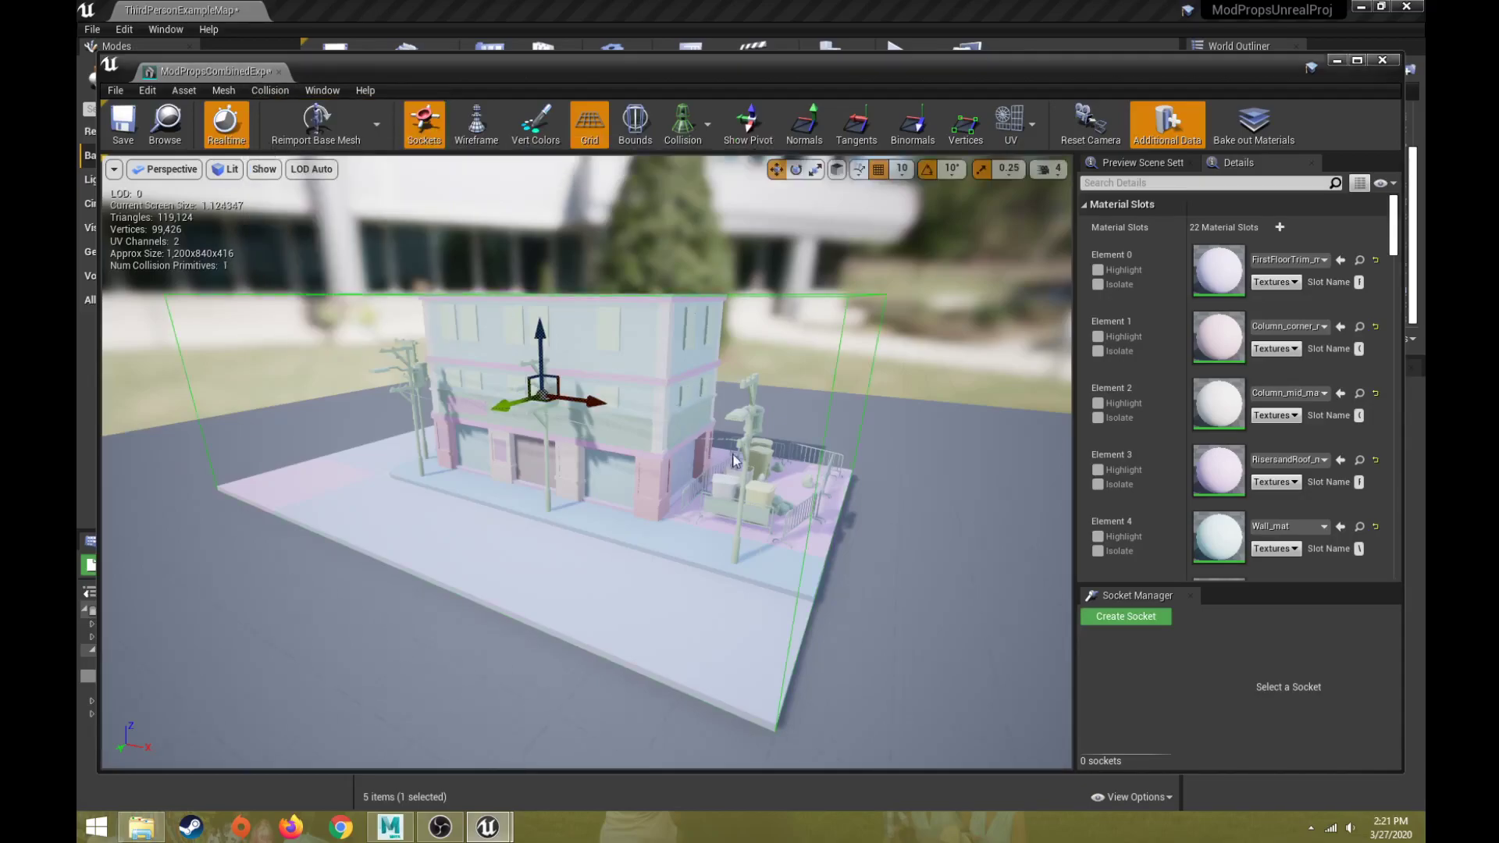
alt+drag(585, 461, 539, 449)
drag(726, 467, 729, 467)
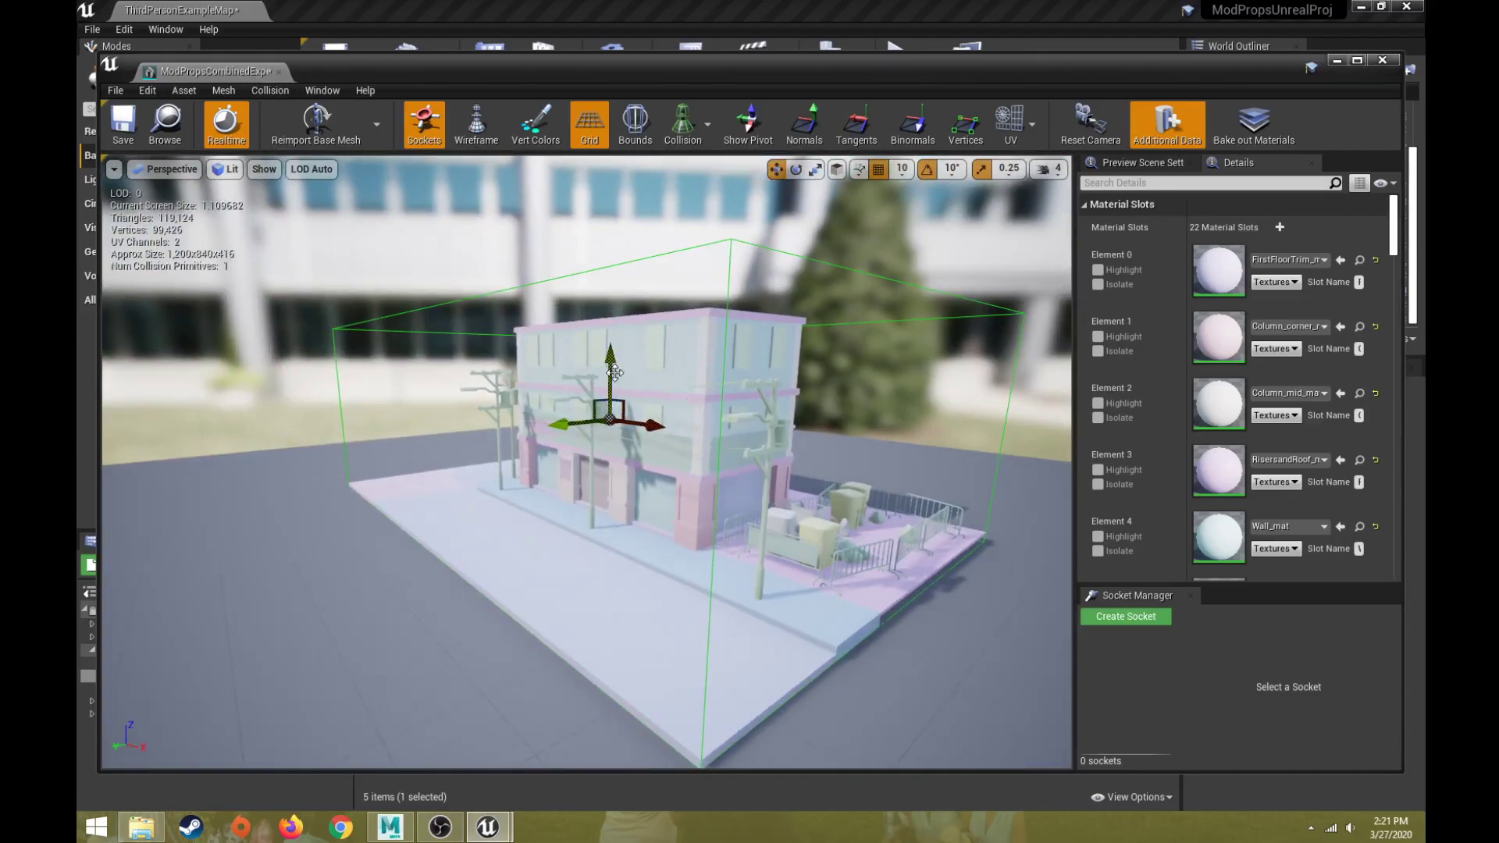
Try to scale the collision box down vertically and undo the scaling.
key(r)
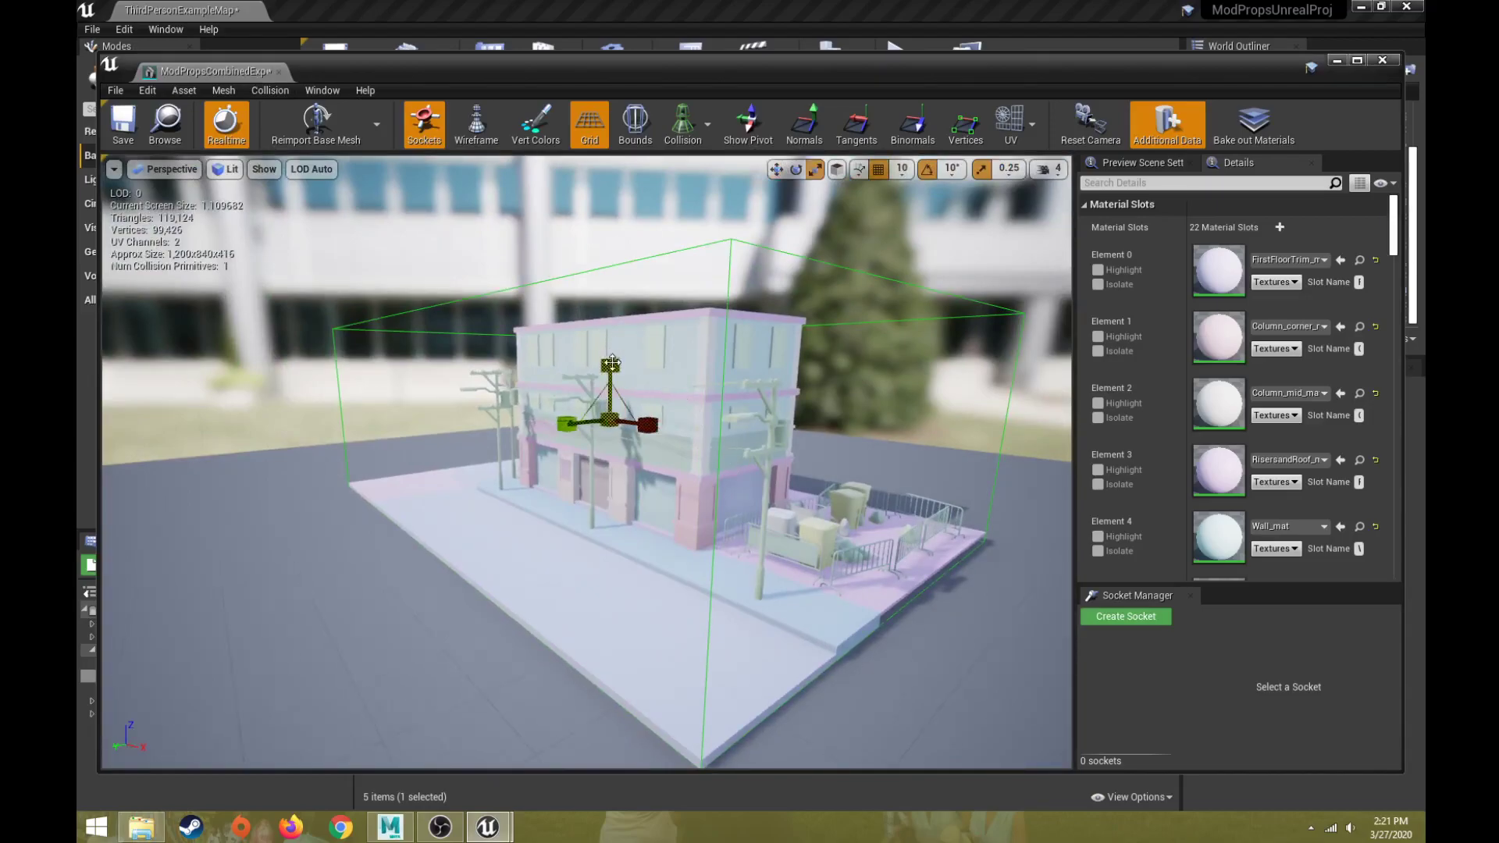
drag(609, 367, 607, 394)
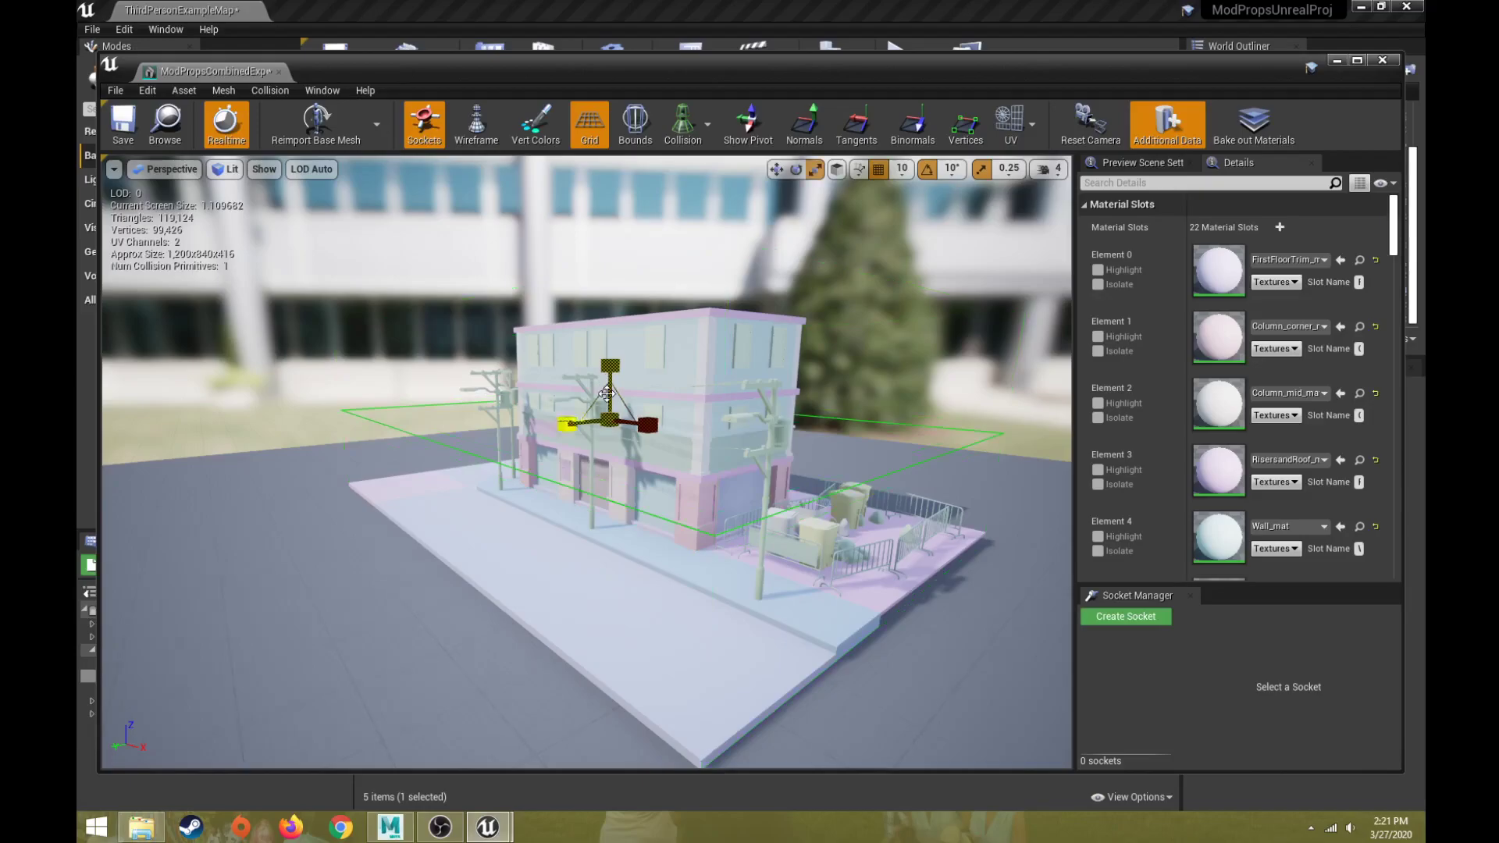
key(ctrl+z)
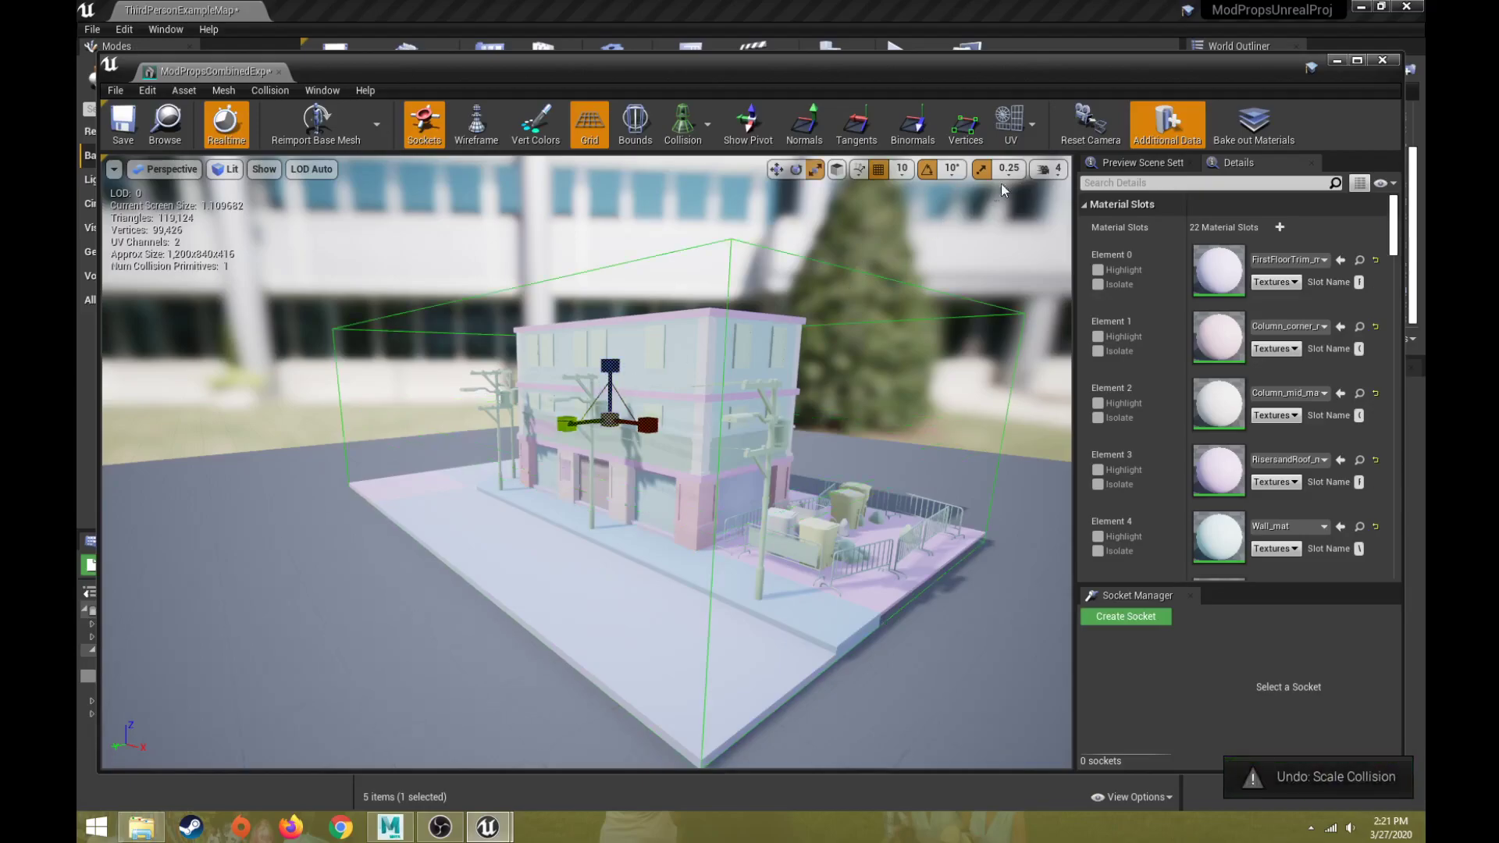
click(1009, 168)
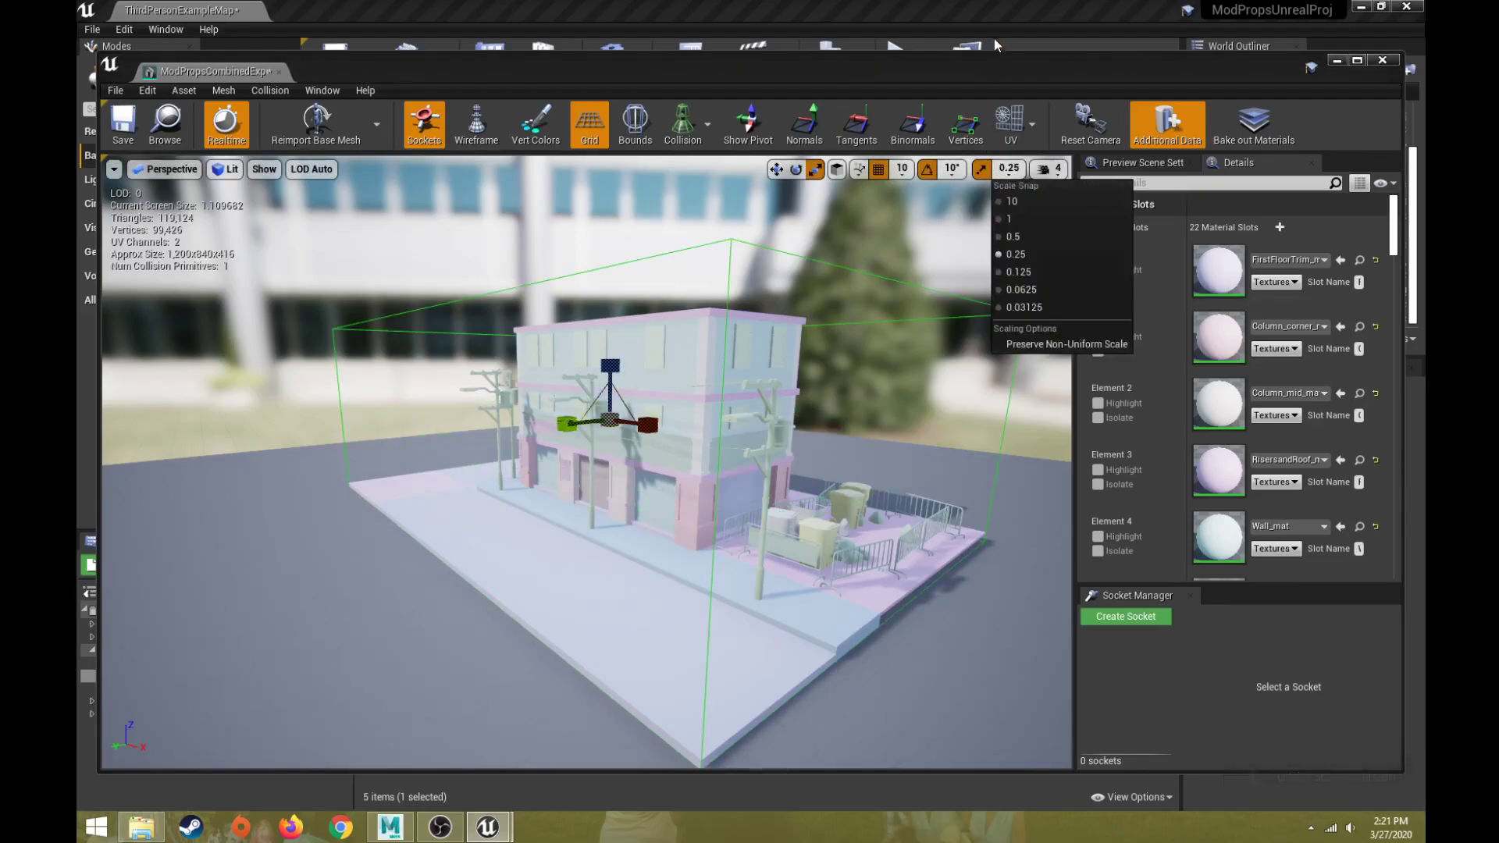
drag(981, 67, 985, 44)
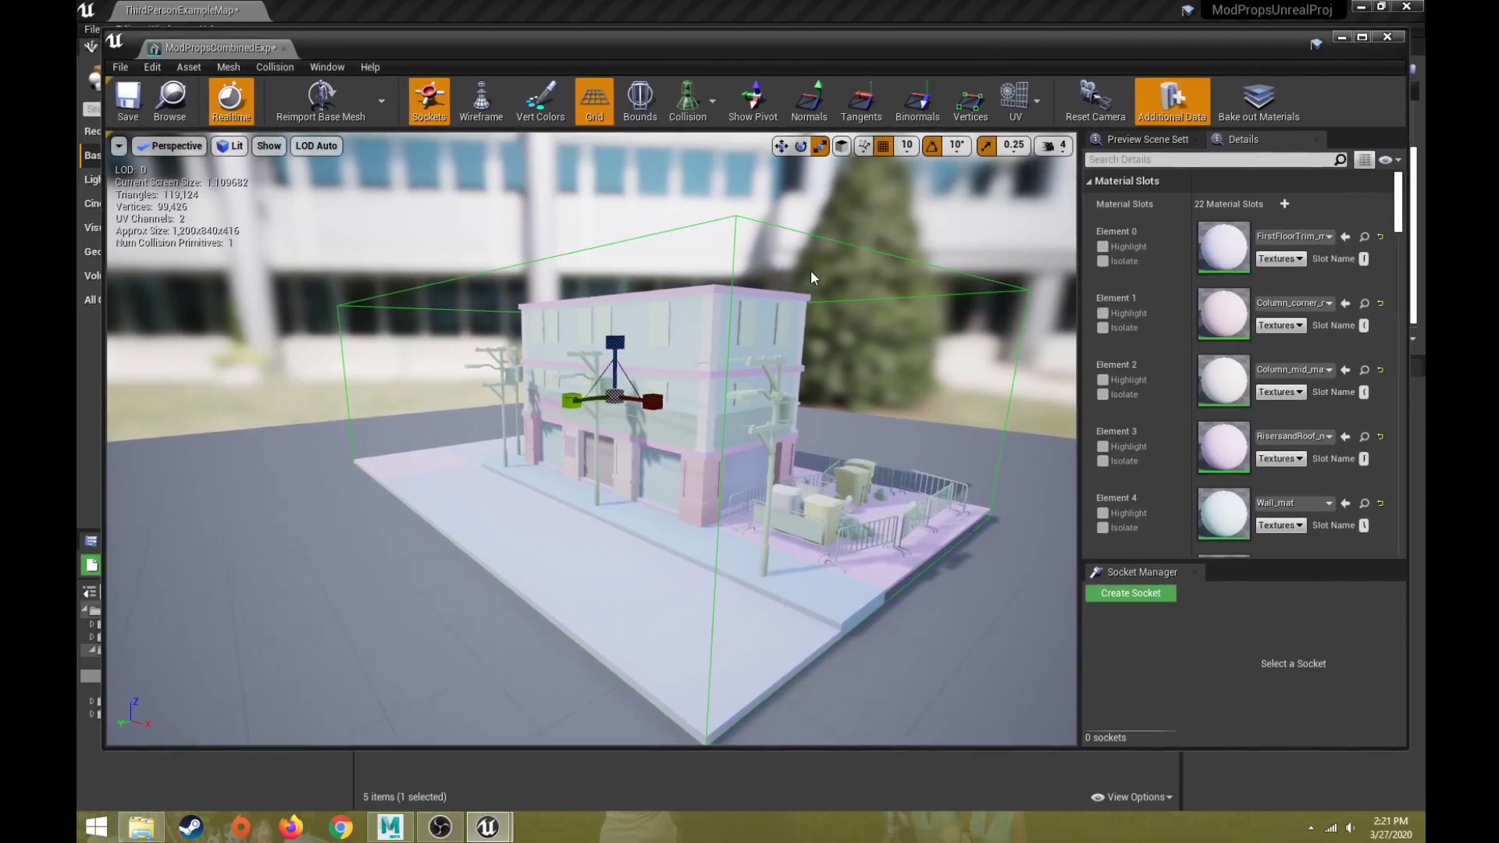
Shift the collision box slightly back from the street edge, set the position snap size to 1, and undo a further shift.
alt+drag(736, 397, 724, 391)
key(w)
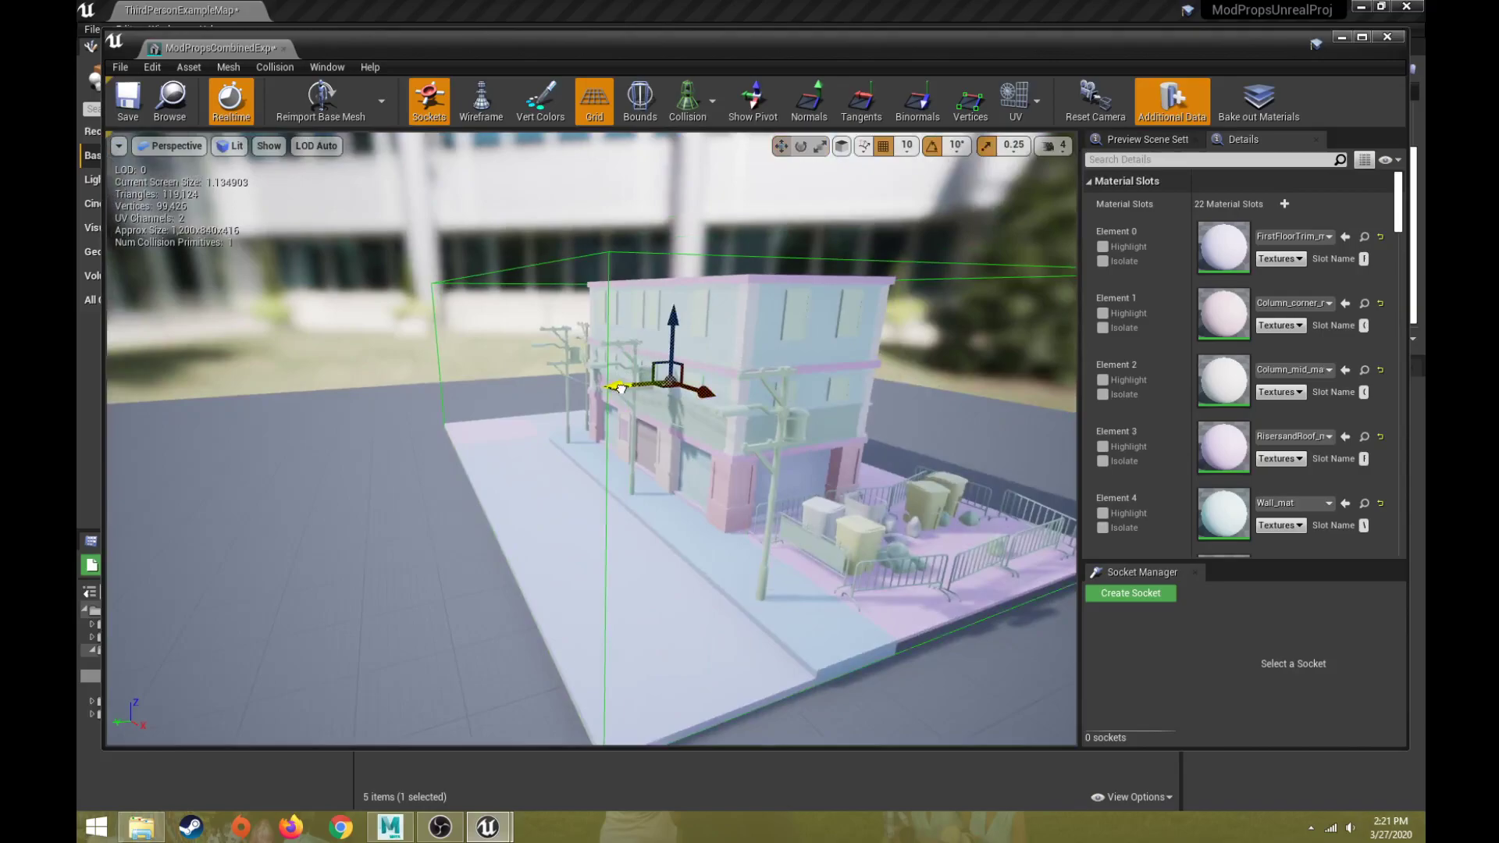
mouse_move(616, 388)
mouse_down()
mouse_move(122, 429)
mouse_move(726, 380)
mouse_move(603, 394)
mouse_move(629, 391)
mouse_up()
click(906, 146)
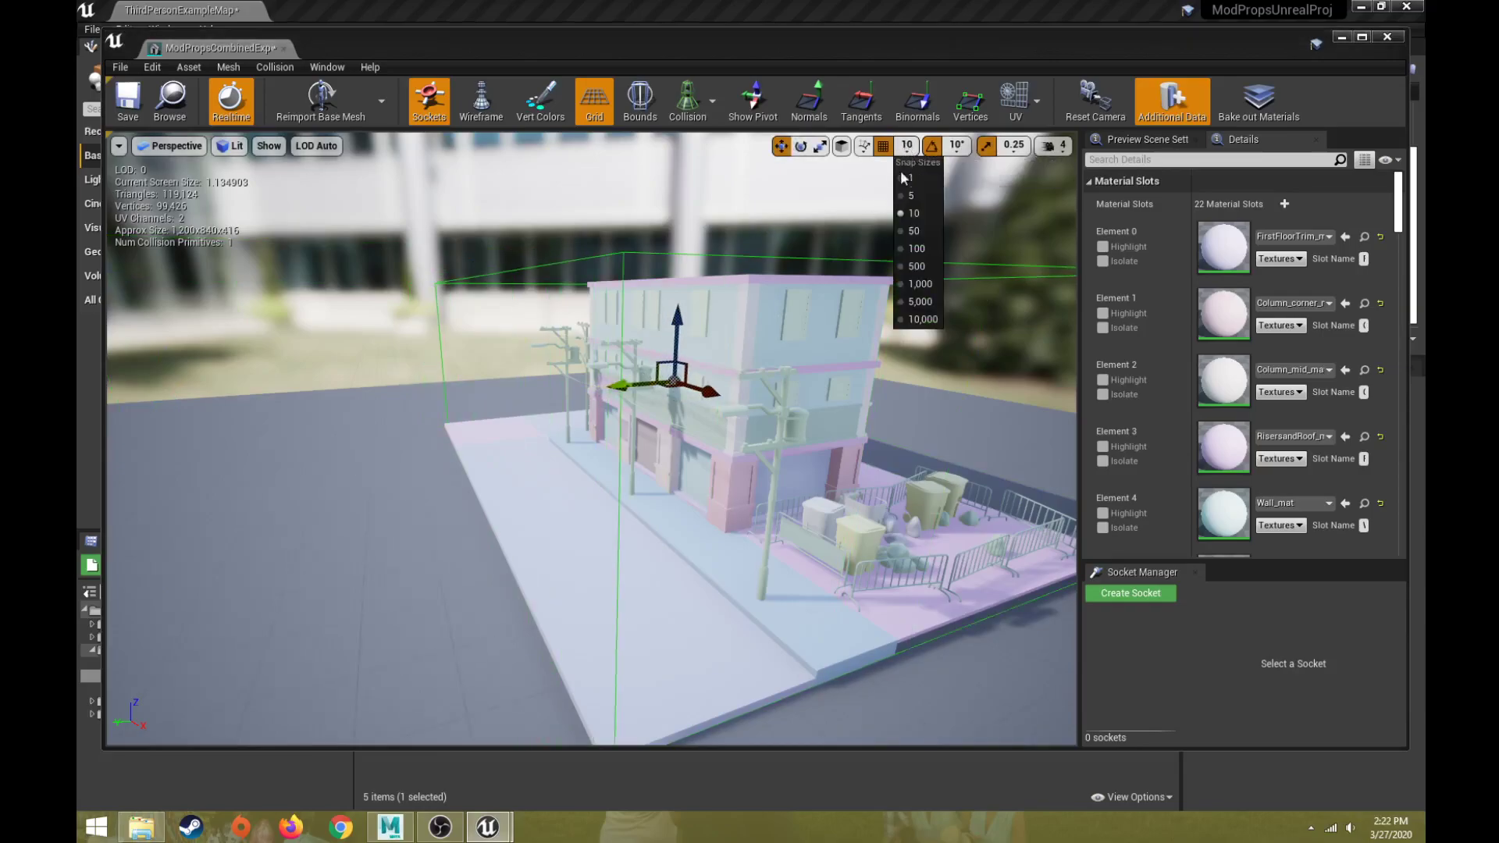
click(904, 178)
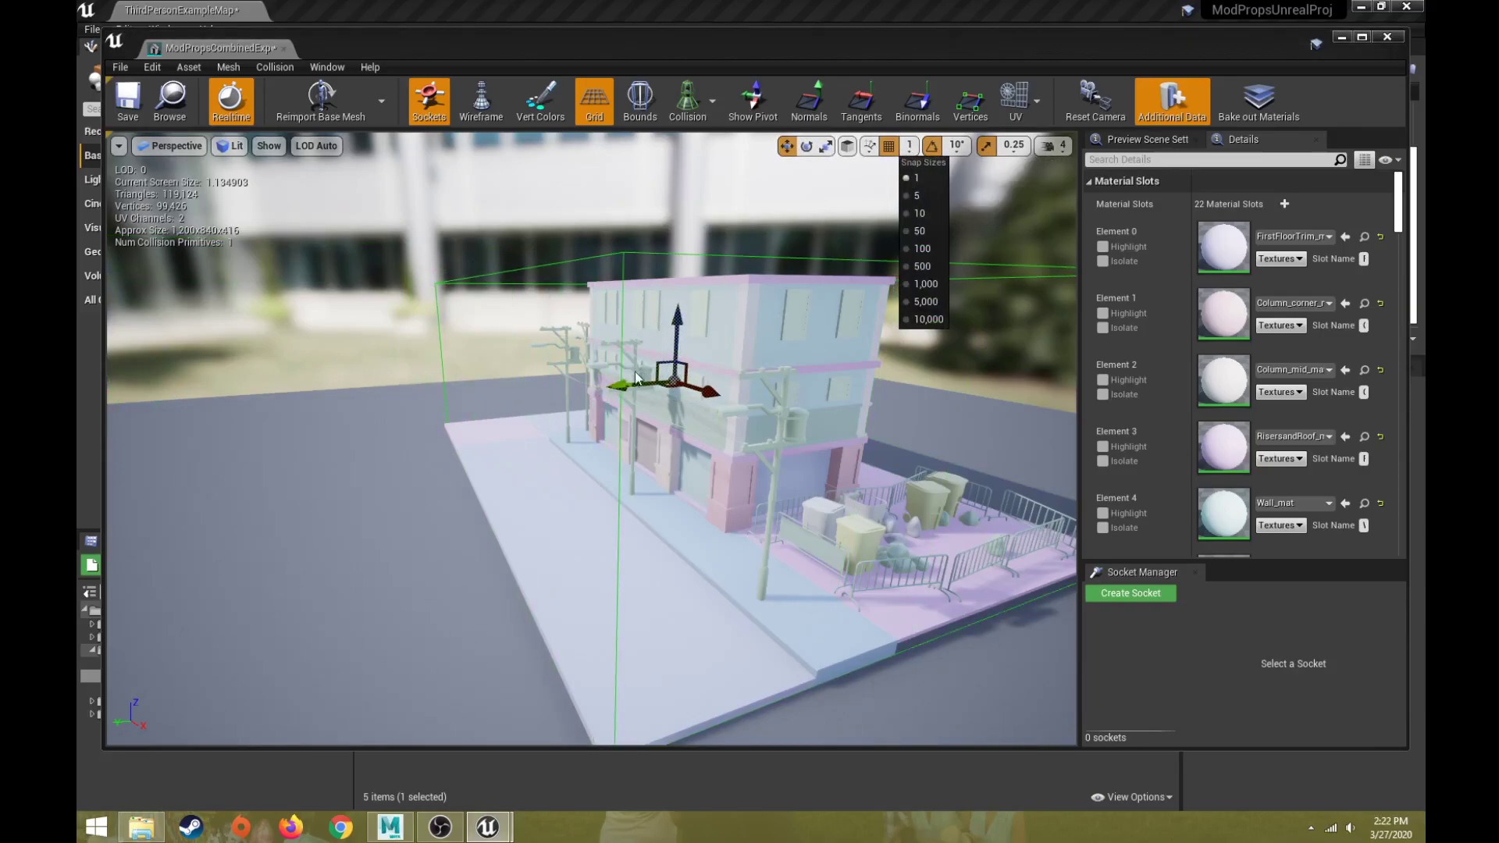
drag(622, 385, 651, 384)
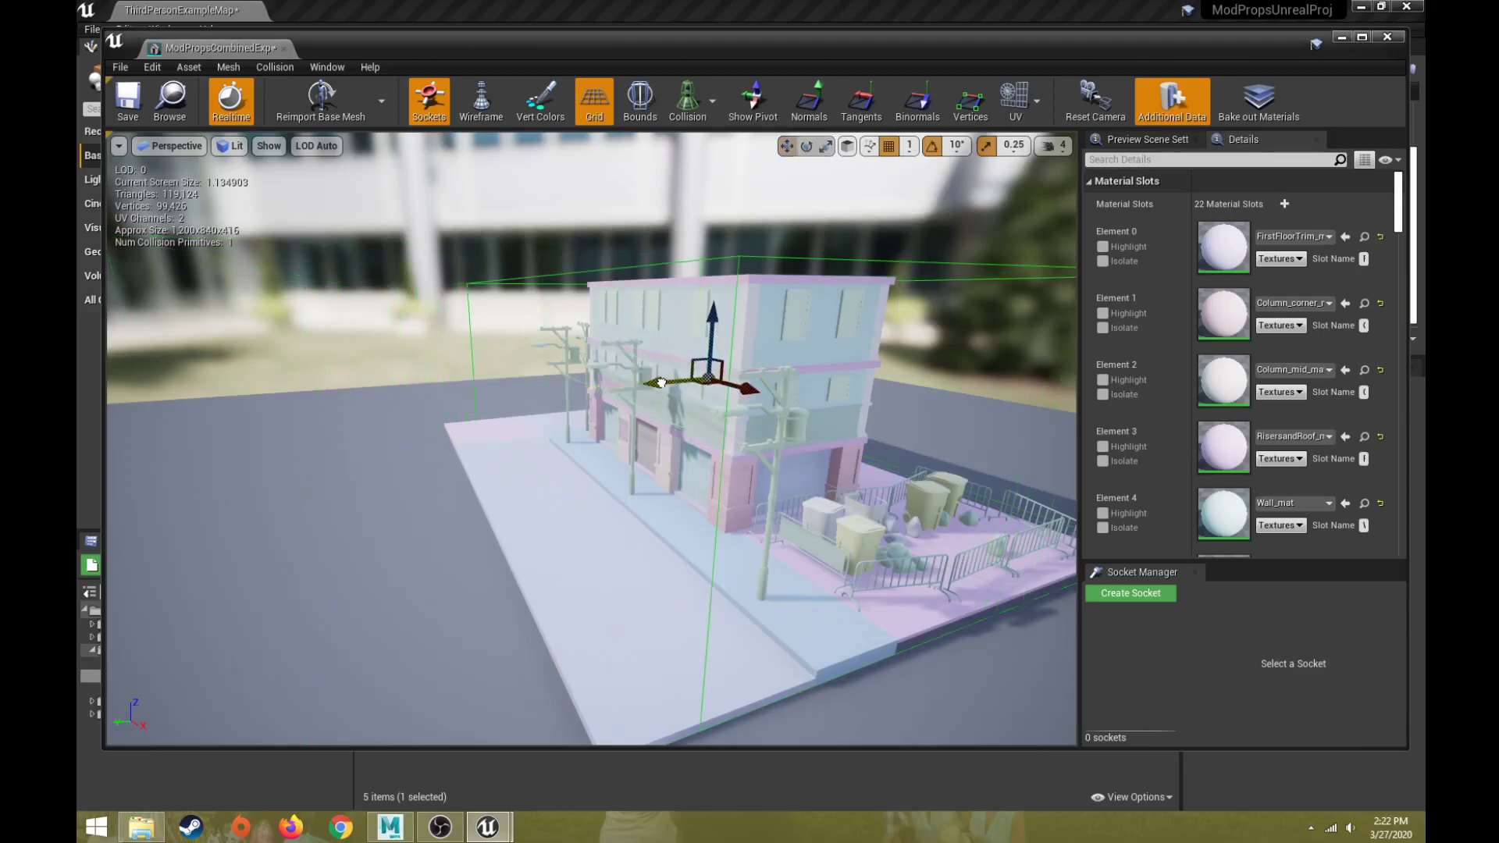
key(ctrl+z)
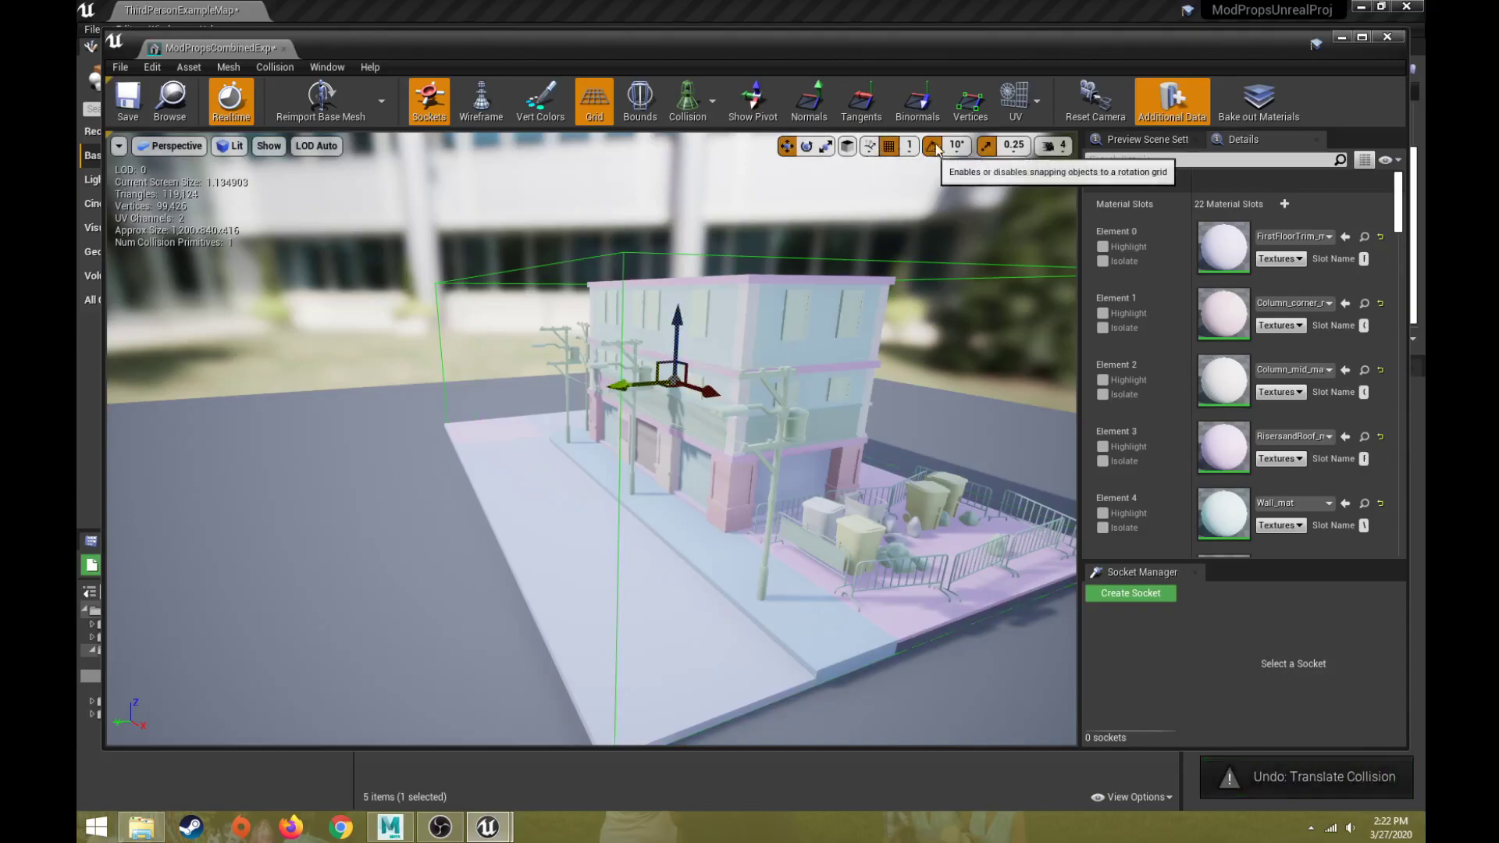
Set the scale snap size to 0.03125.
key(e)
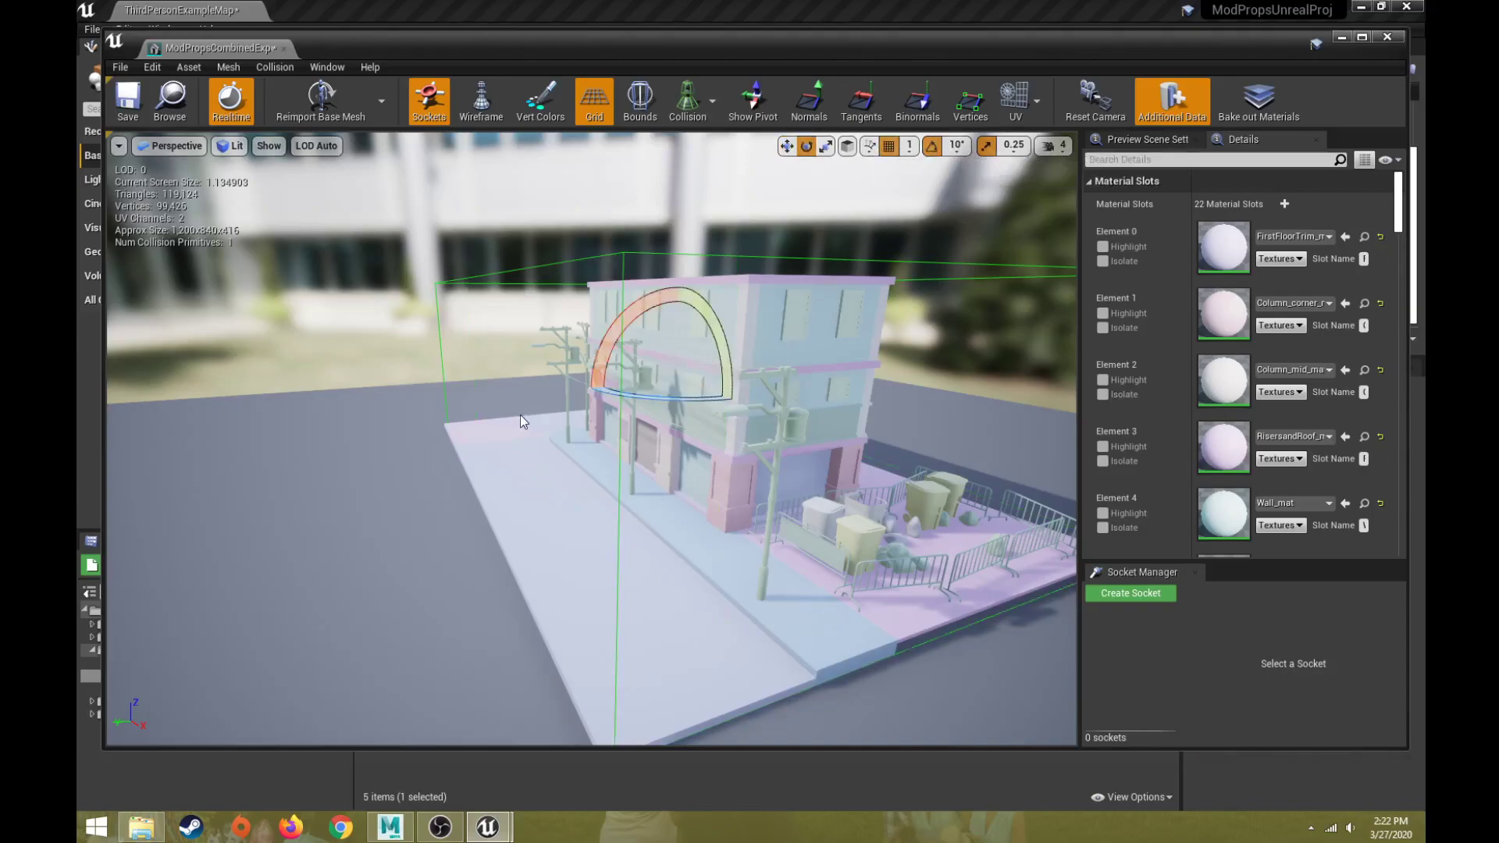
drag(520, 415, 610, 401)
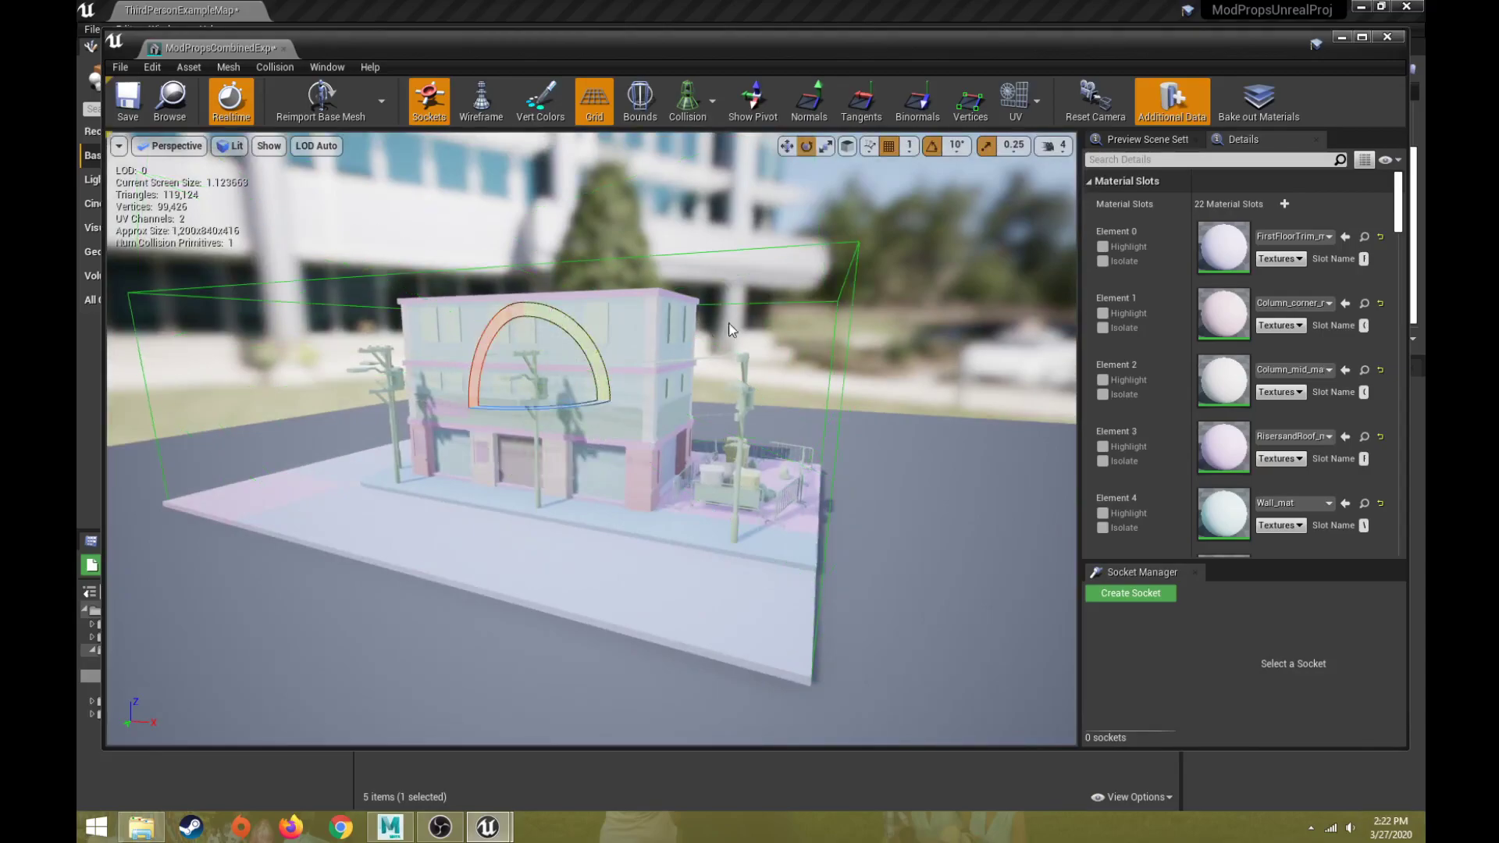
click(958, 146)
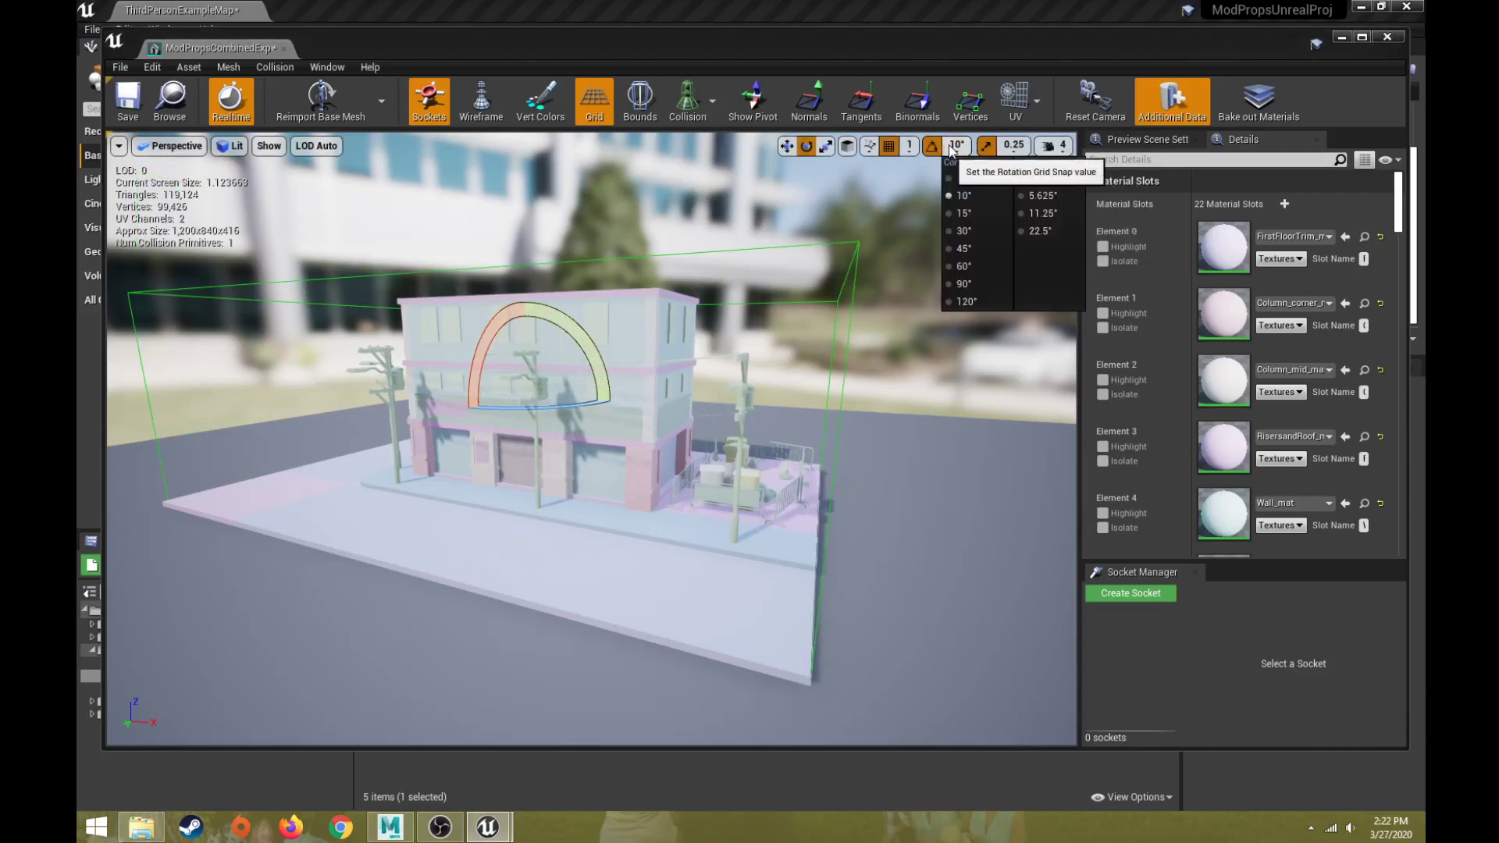
click(1013, 145)
click(1019, 147)
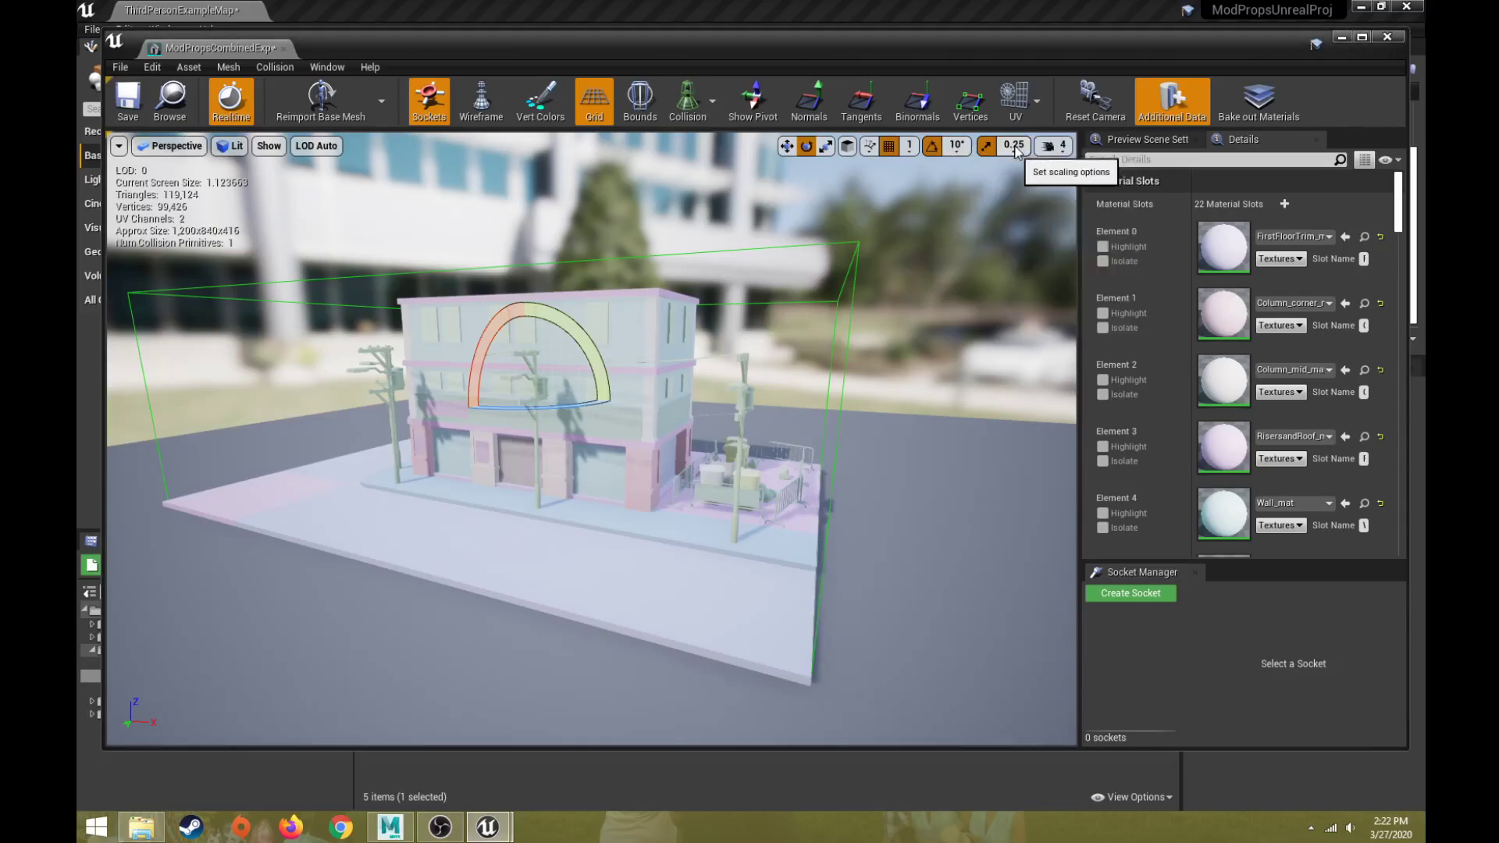
click(1017, 147)
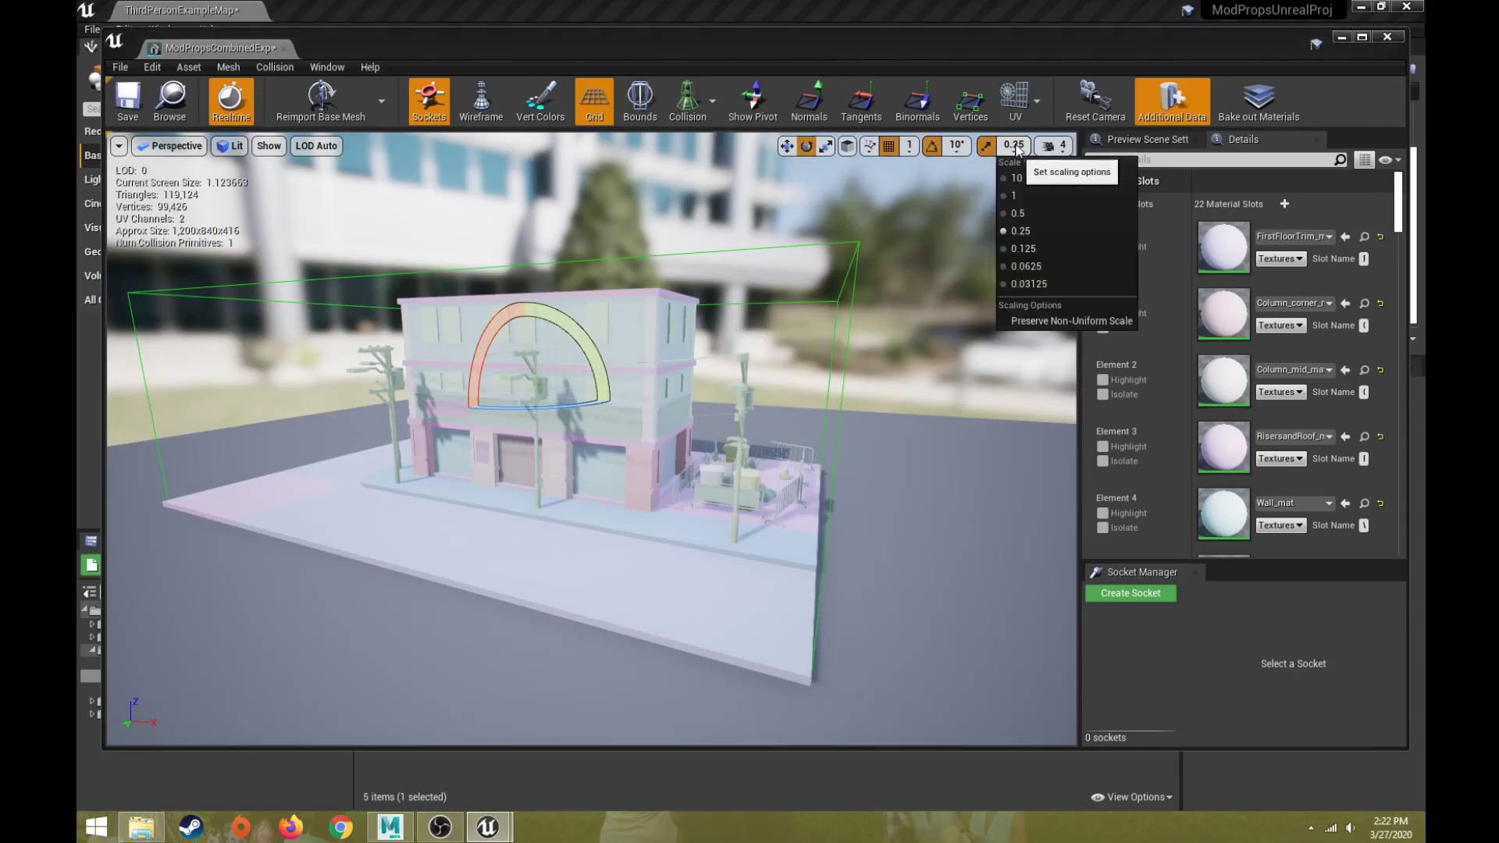
click(1038, 286)
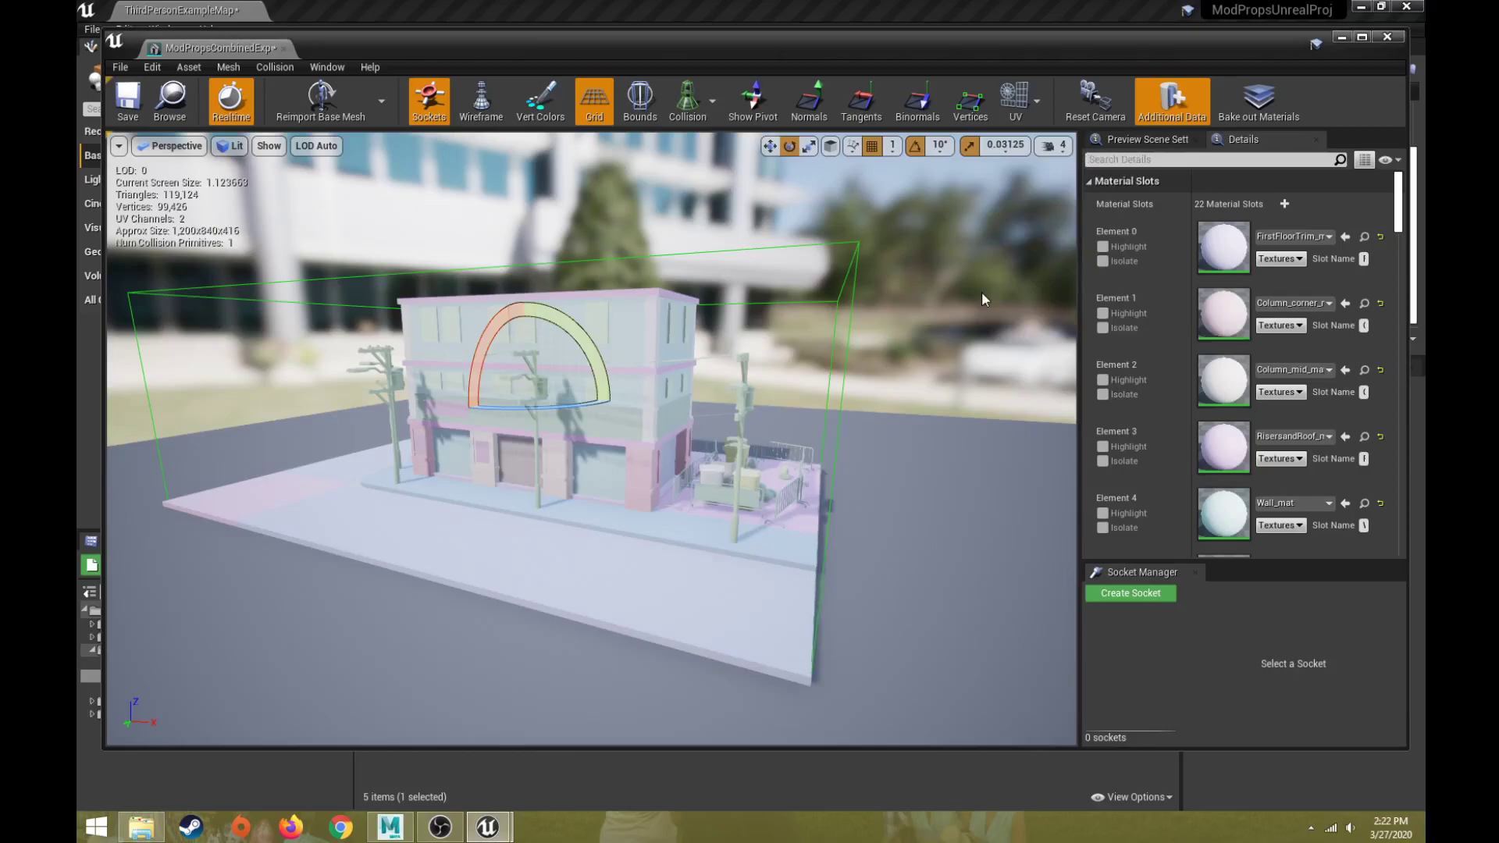
Scale the collision box down vertically into a thin slab.
alt+drag(963, 215, 741, 304)
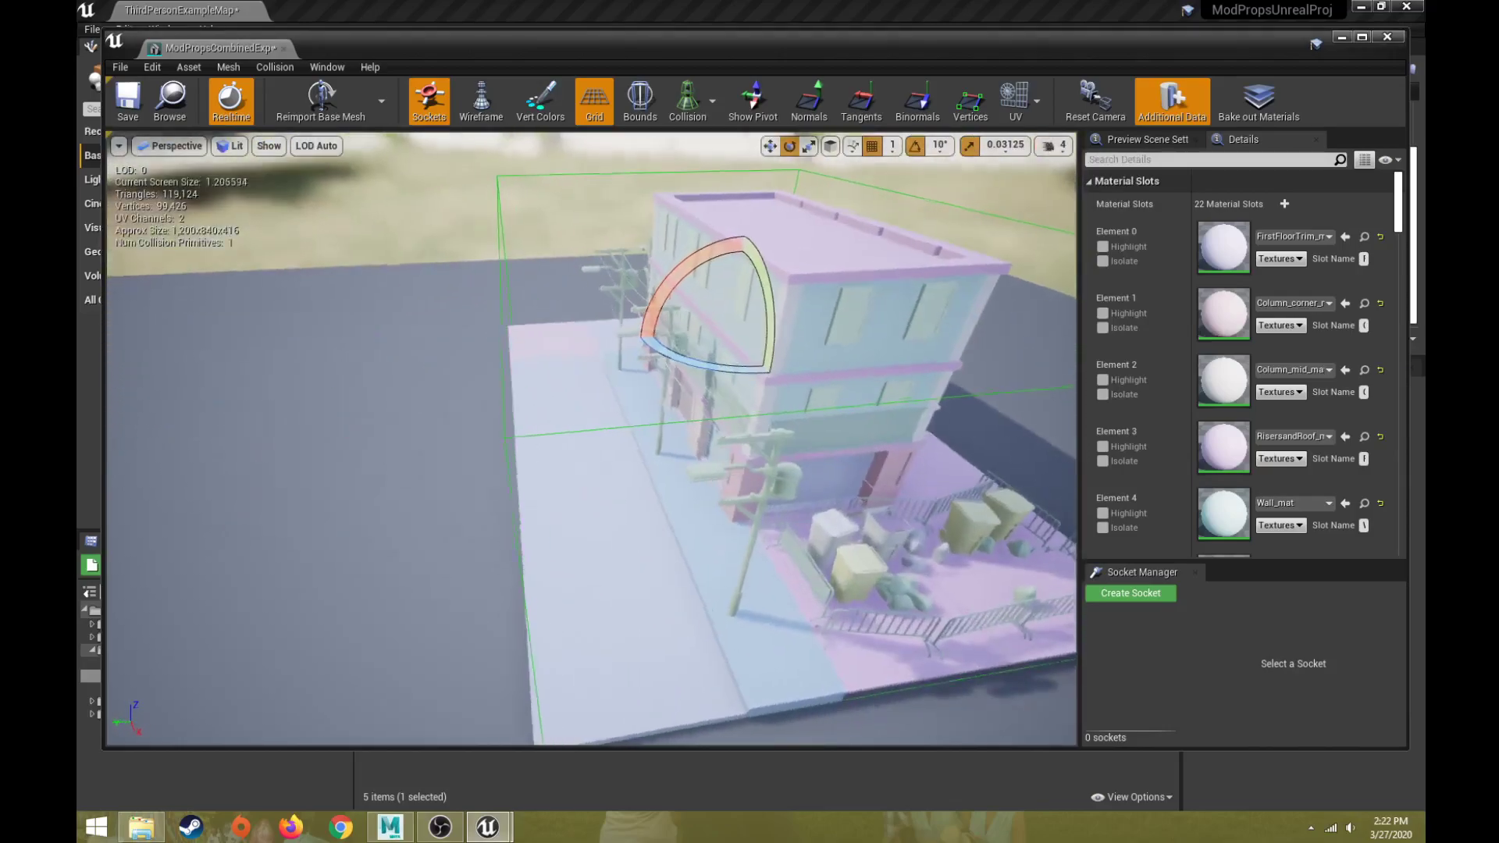
drag(874, 296, 827, 343)
key(r)
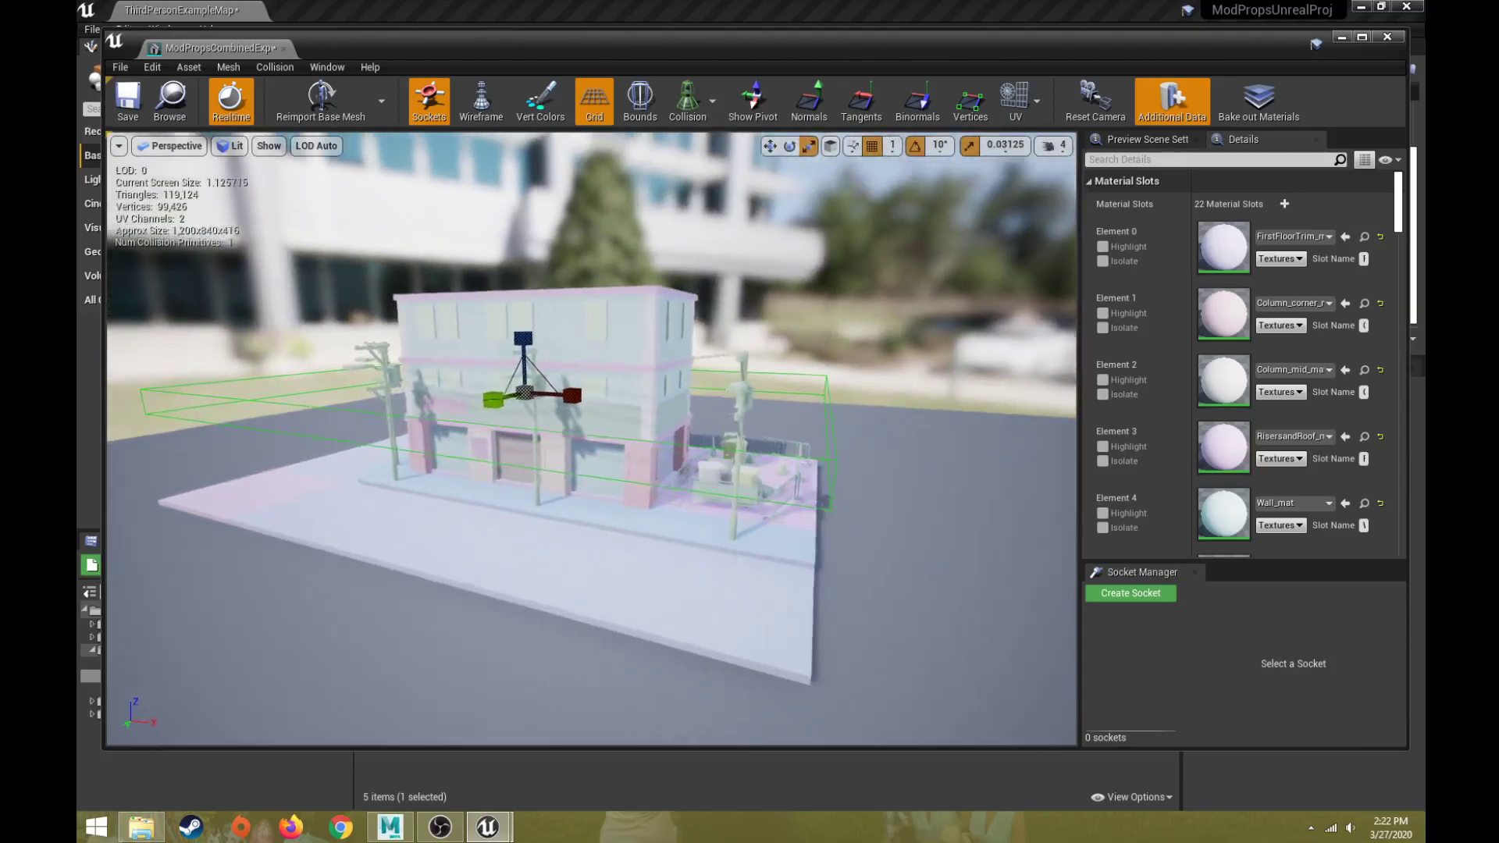
drag(772, 249, 583, 484)
Lower the thin collision box to the base of the building block so it lies at street level.
key(w)
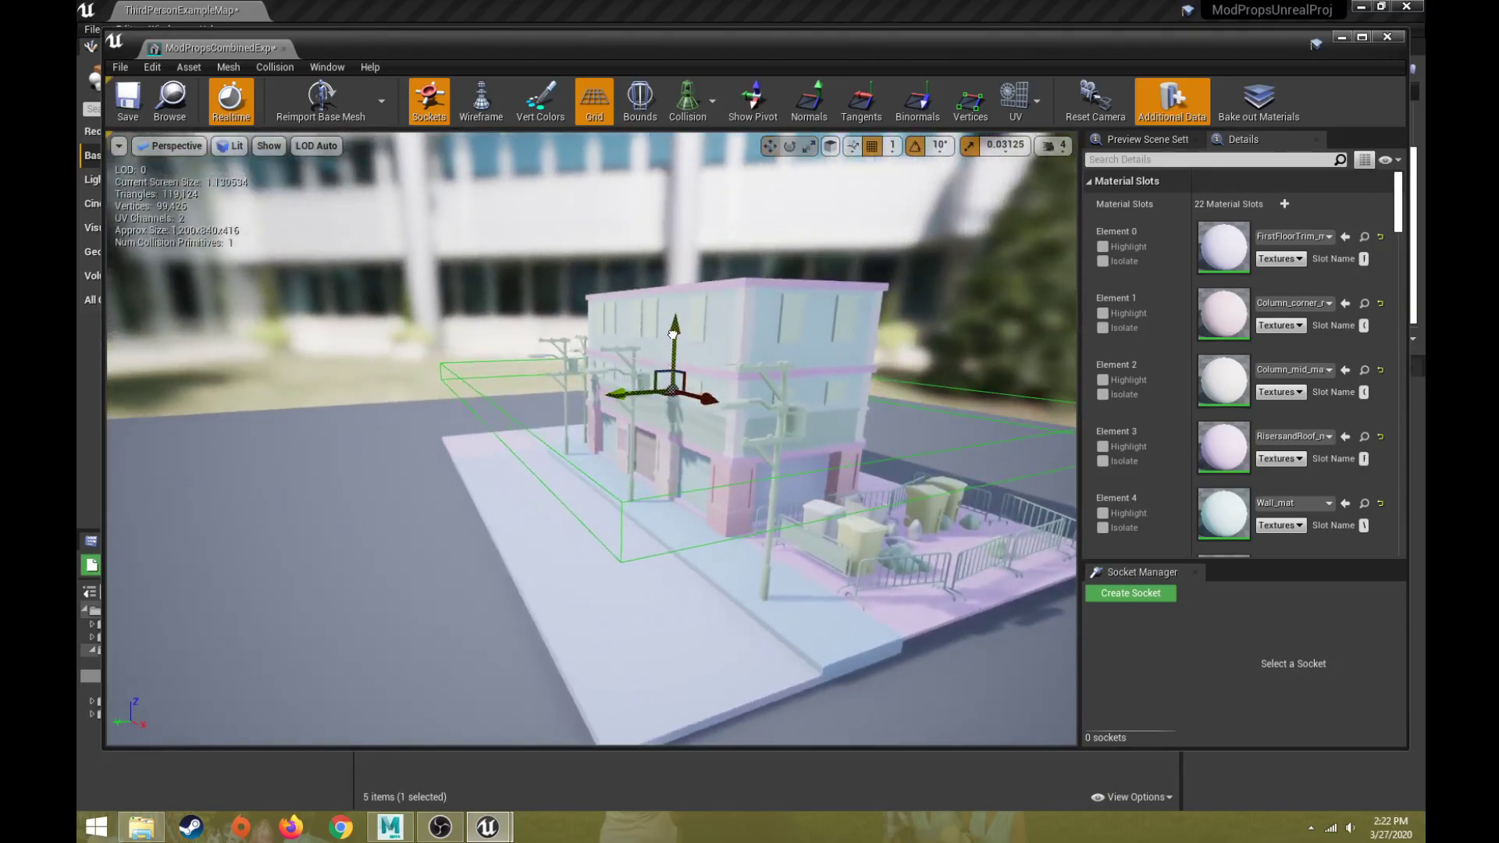
drag(672, 333, 659, 440)
alt+drag(755, 585, 675, 660)
drag(499, 355, 784, 557)
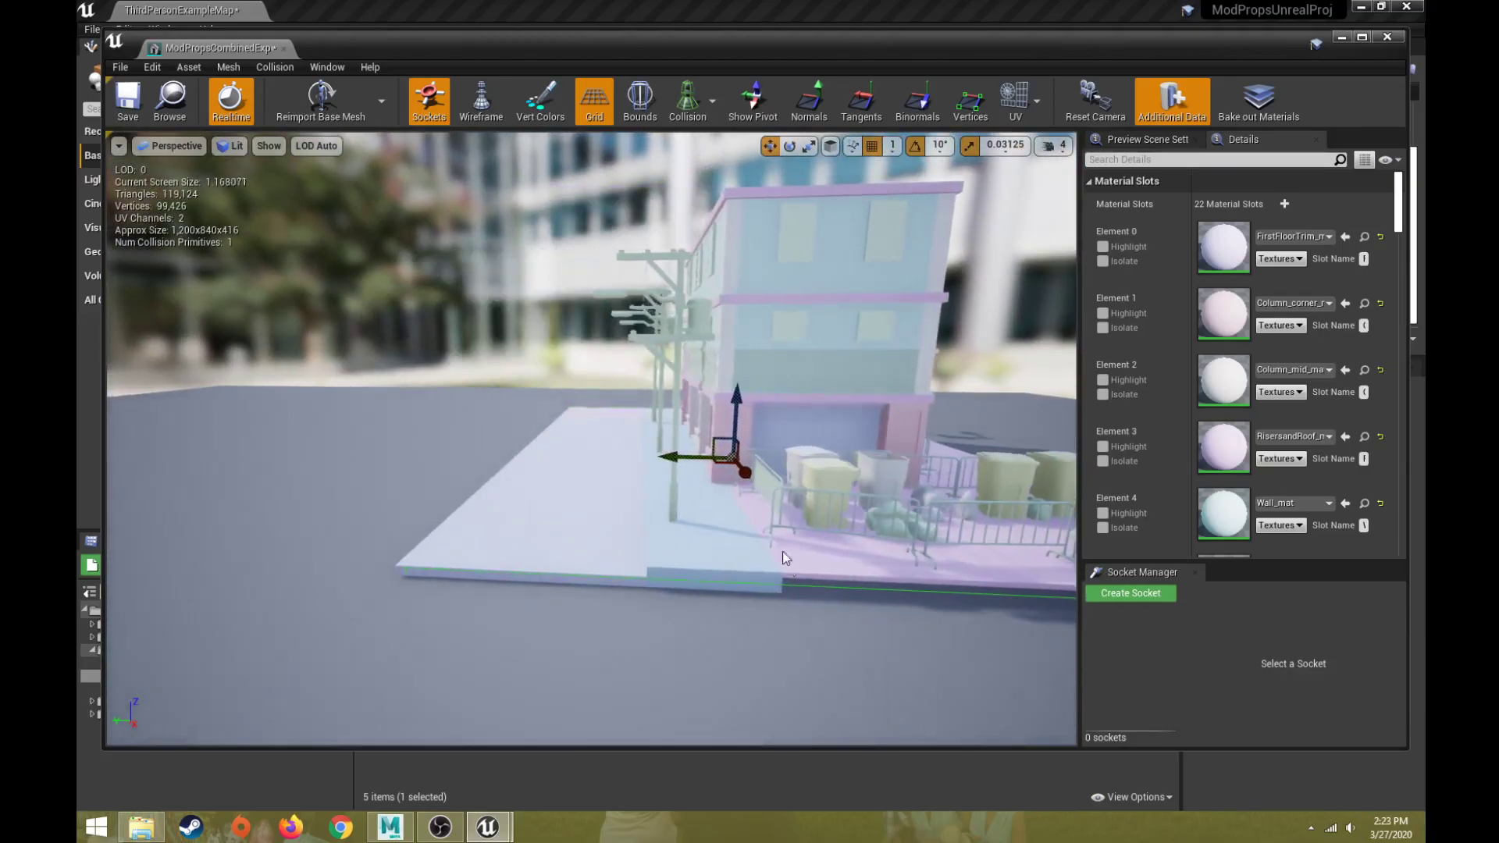
Move the thin collision box outward over the street and reduce its width towards that of the street slab.
drag(673, 456, 574, 456)
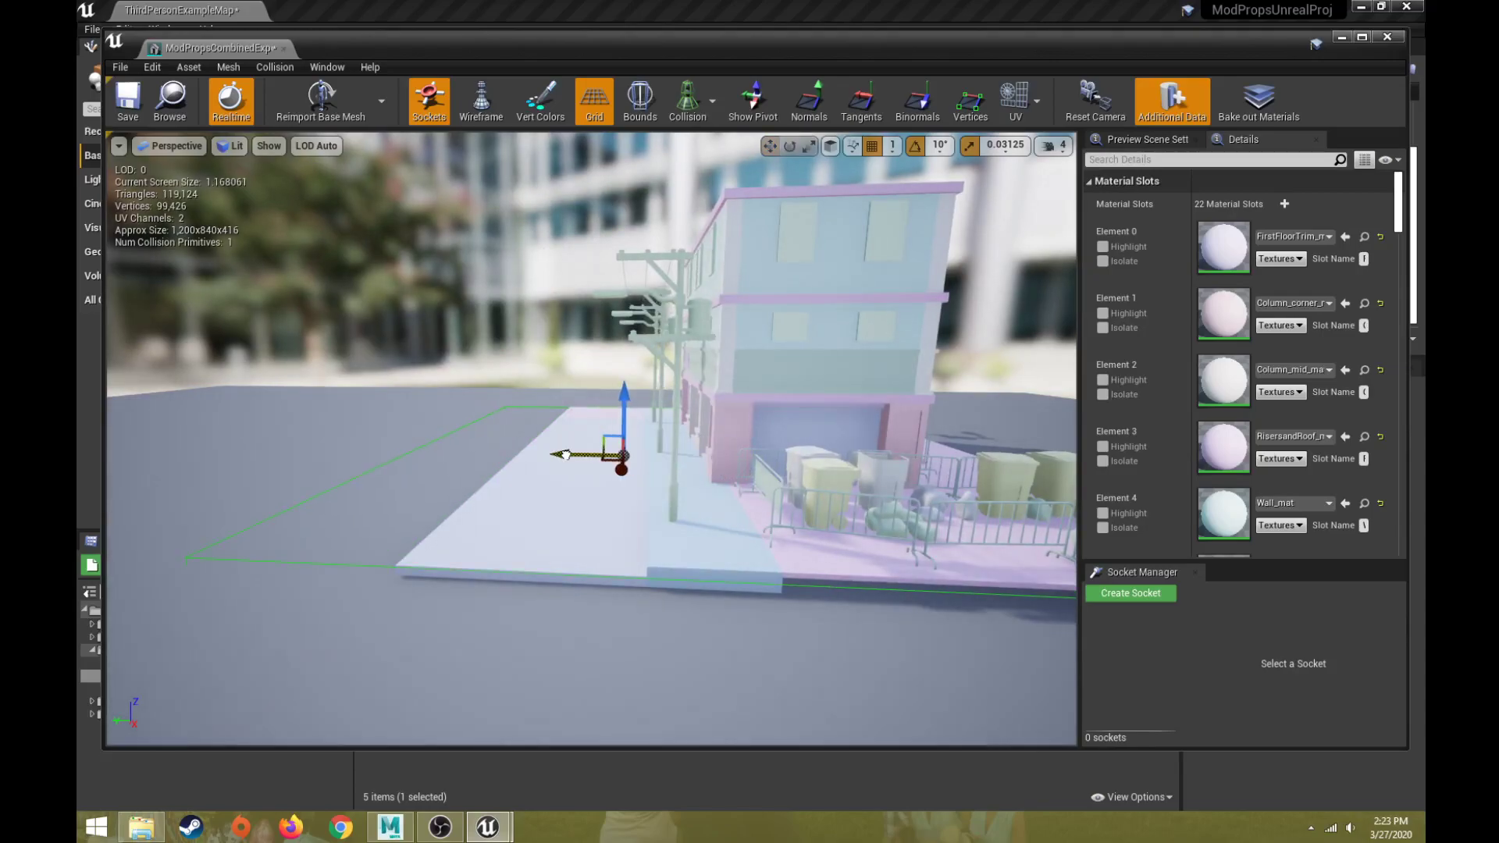
key(r)
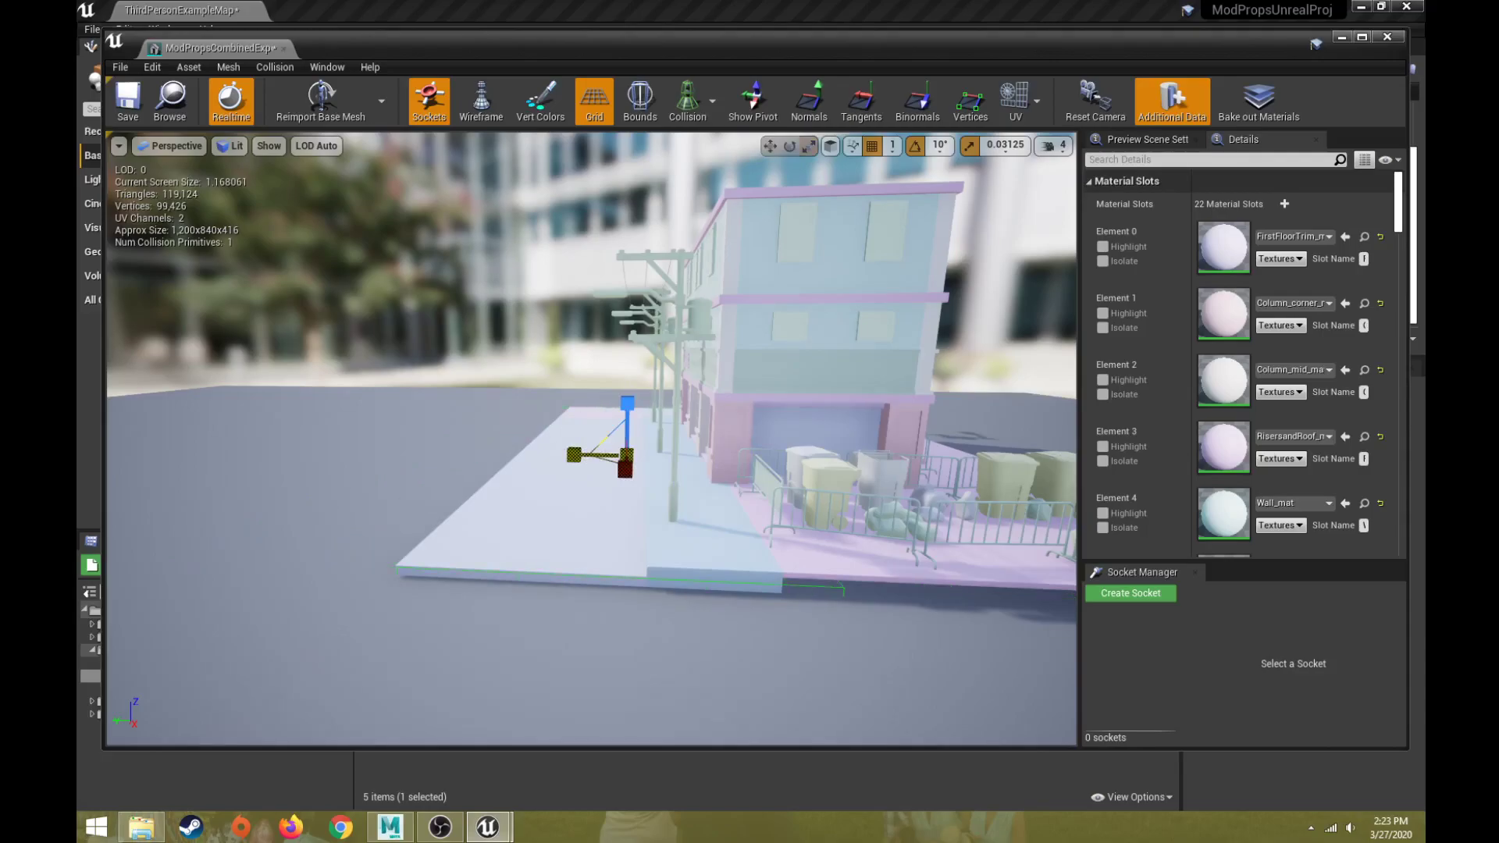
drag(575, 455, 589, 455)
right_drag(521, 508, 499, 546)
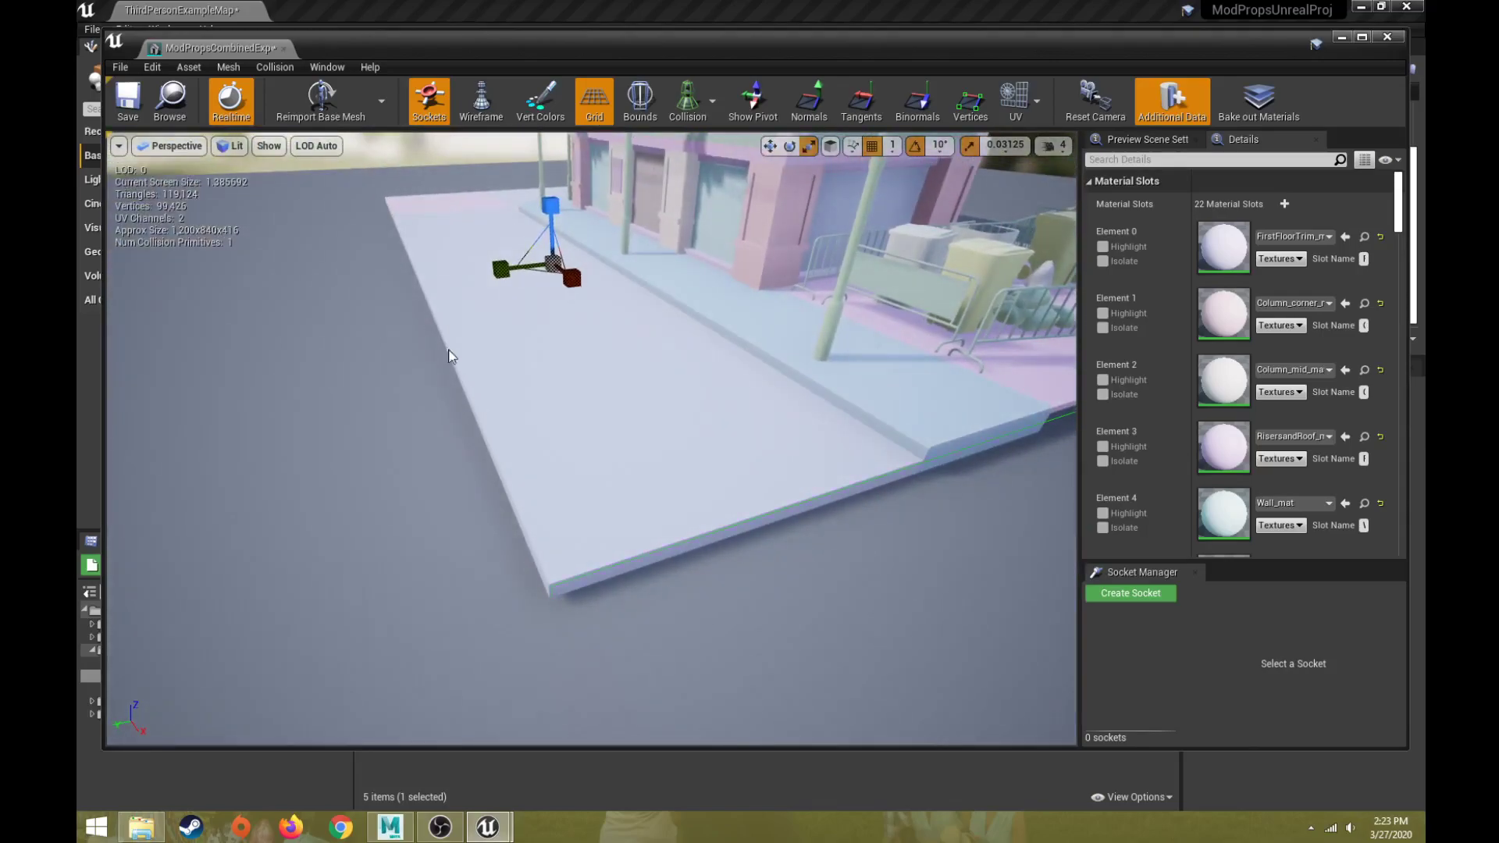
Nudge the thin collision box sideways until its long side lines up with the street's outer edge.
key(w)
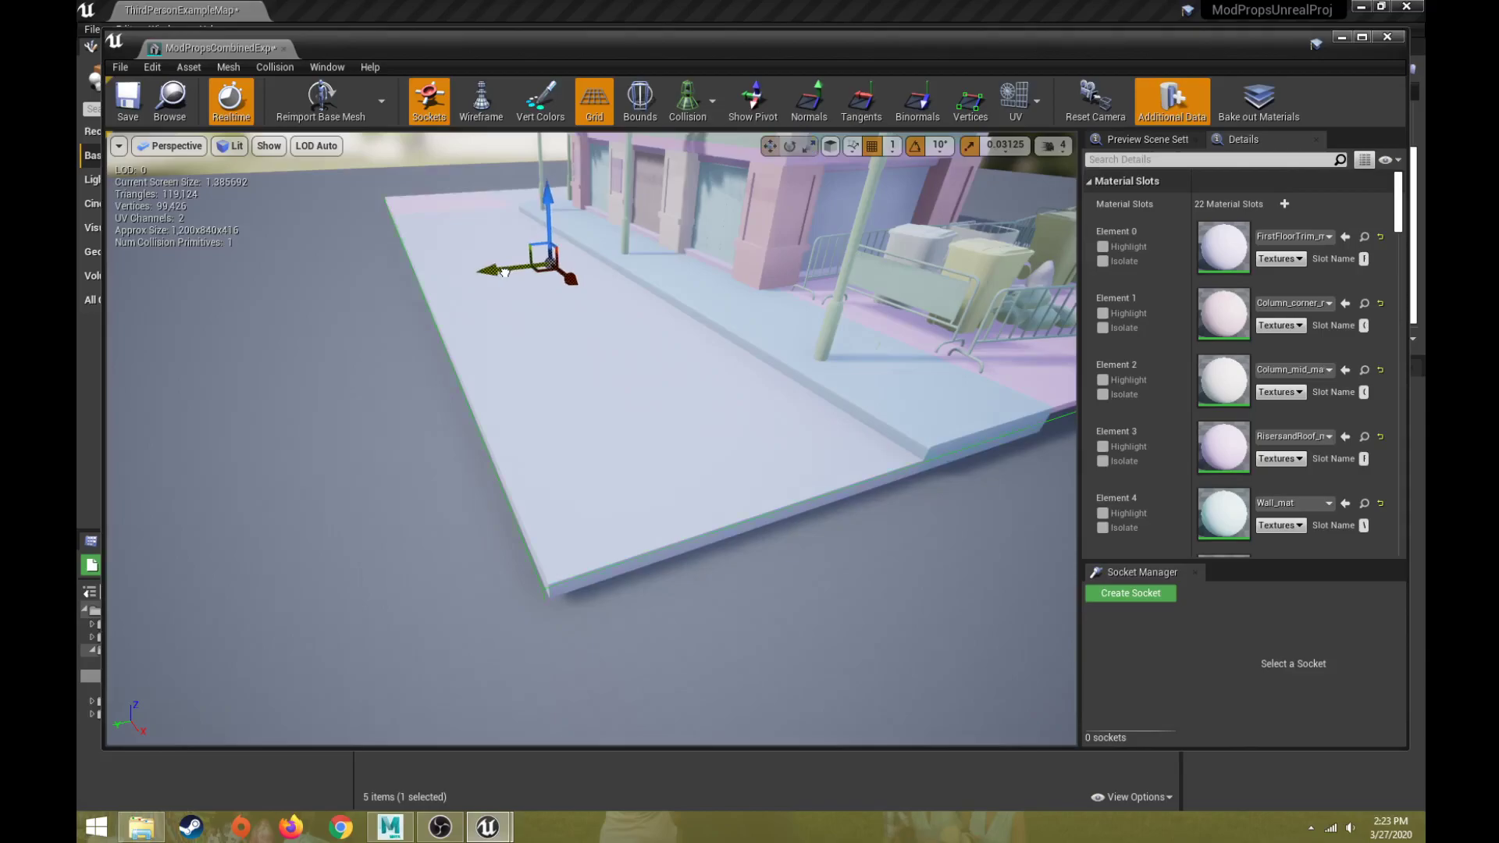
drag(504, 272, 510, 269)
click(503, 269)
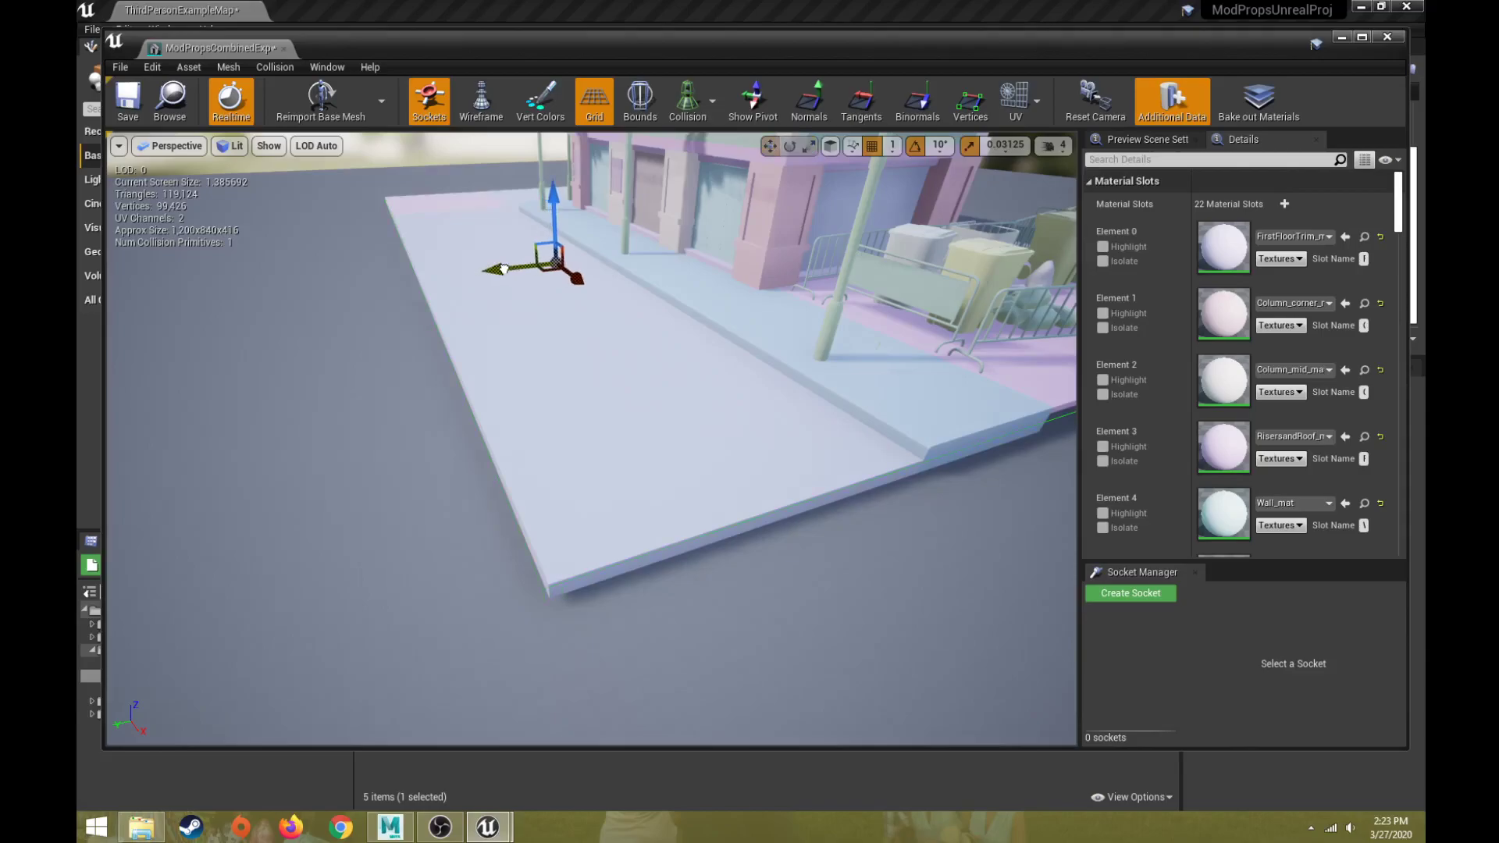
click(1050, 419)
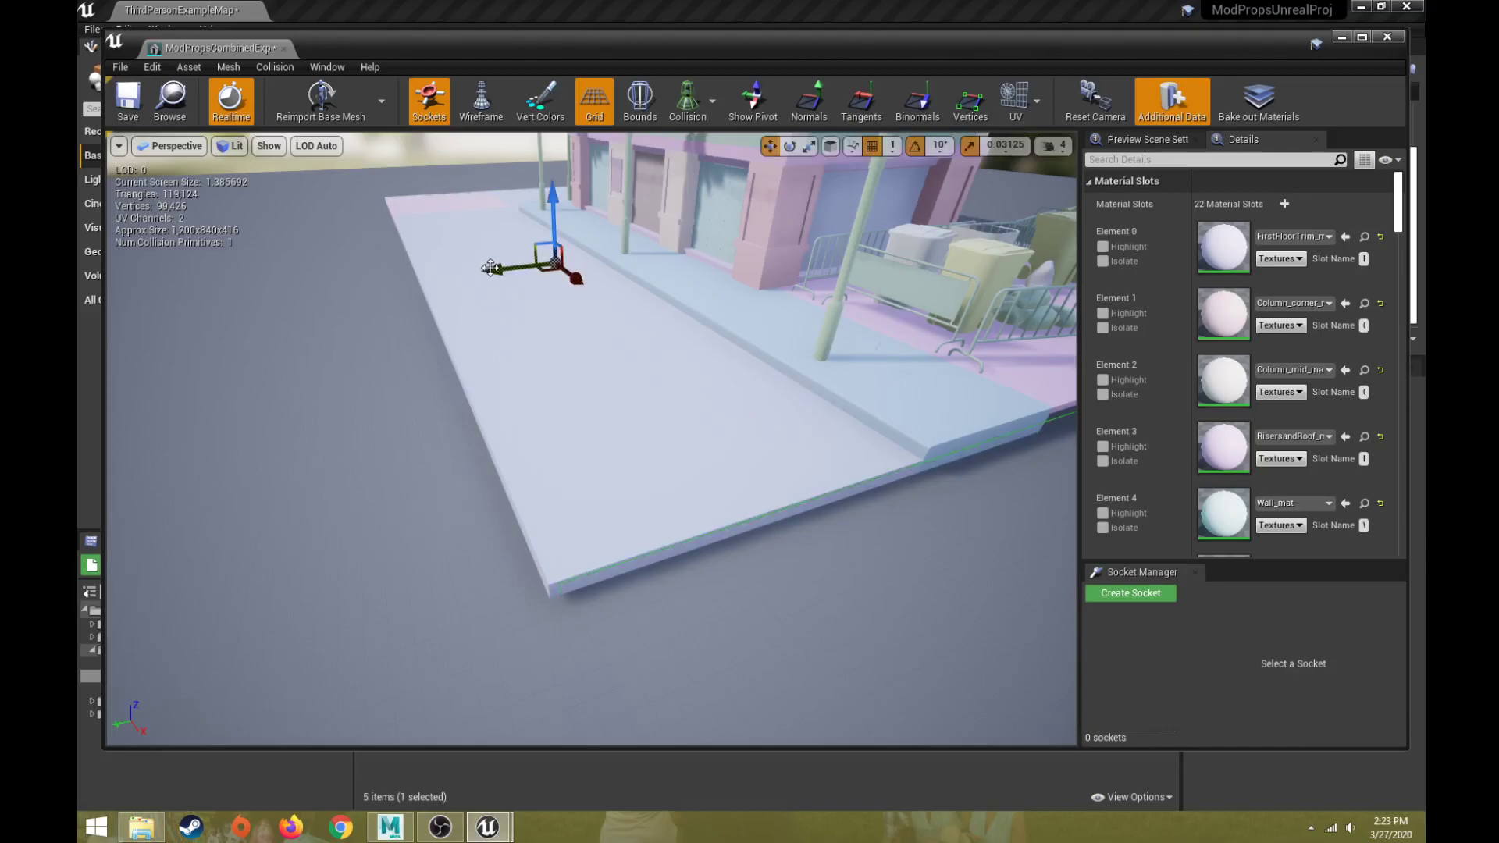
drag(497, 269, 491, 269)
scroll(653, 411, down, 5)
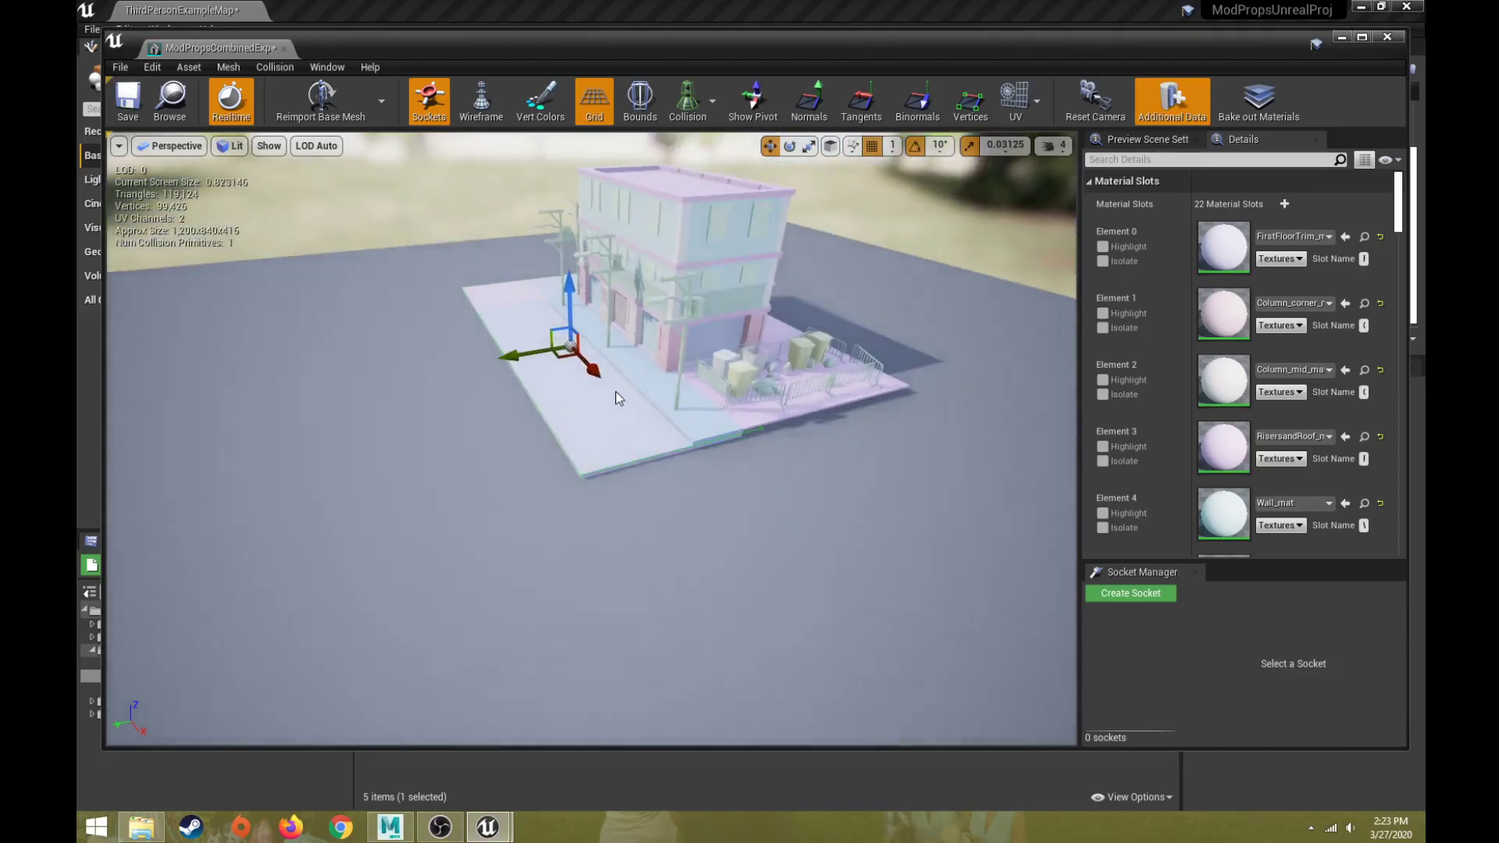
Duplicate the street collision box and move the copy across to the sidewalk and building side of the block.
alt+drag(619, 398, 551, 363)
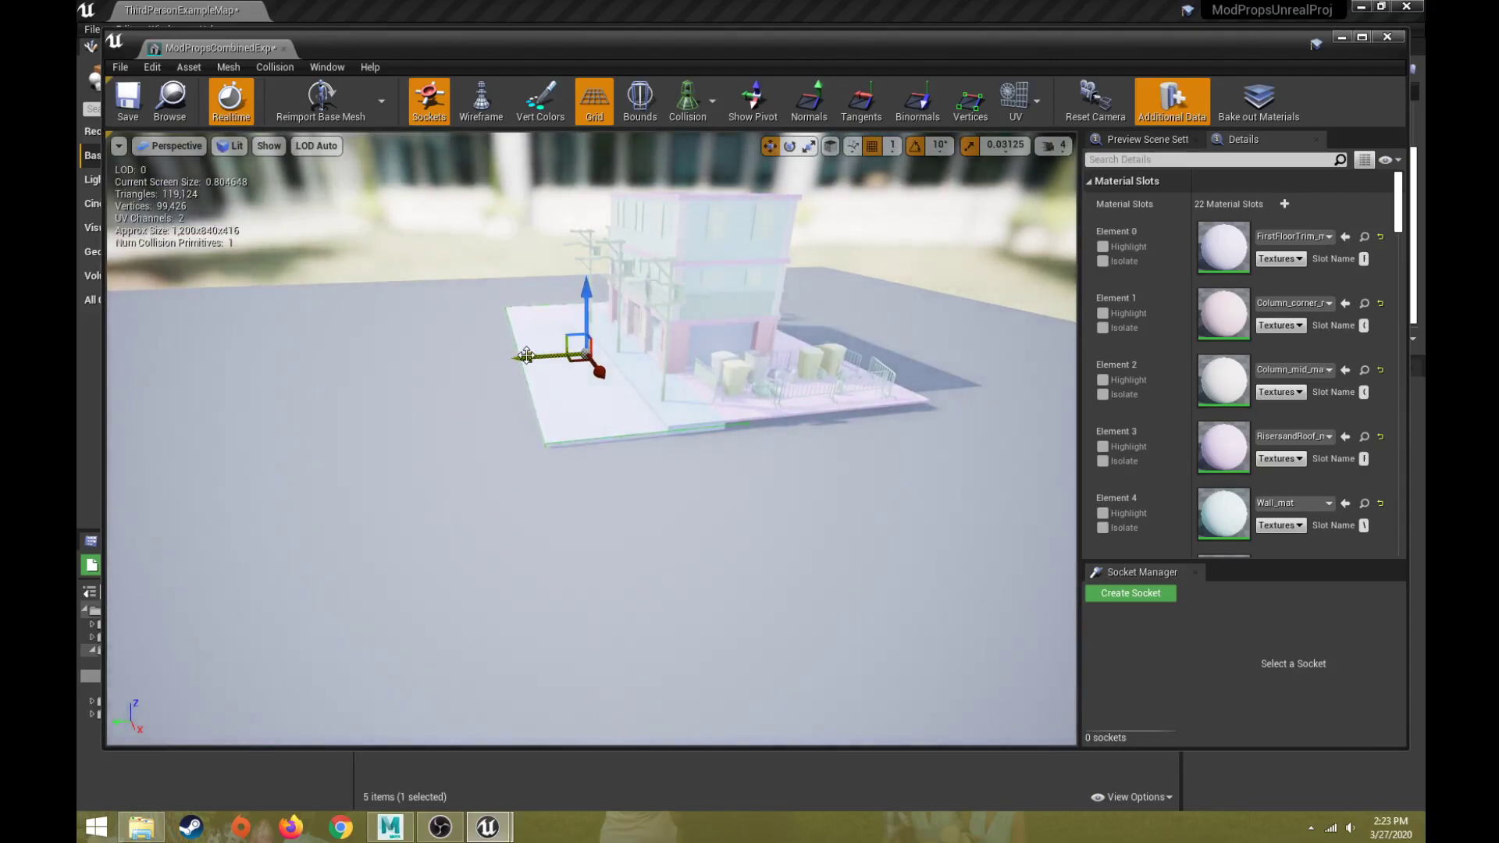
alt+drag(526, 356, 317, 396)
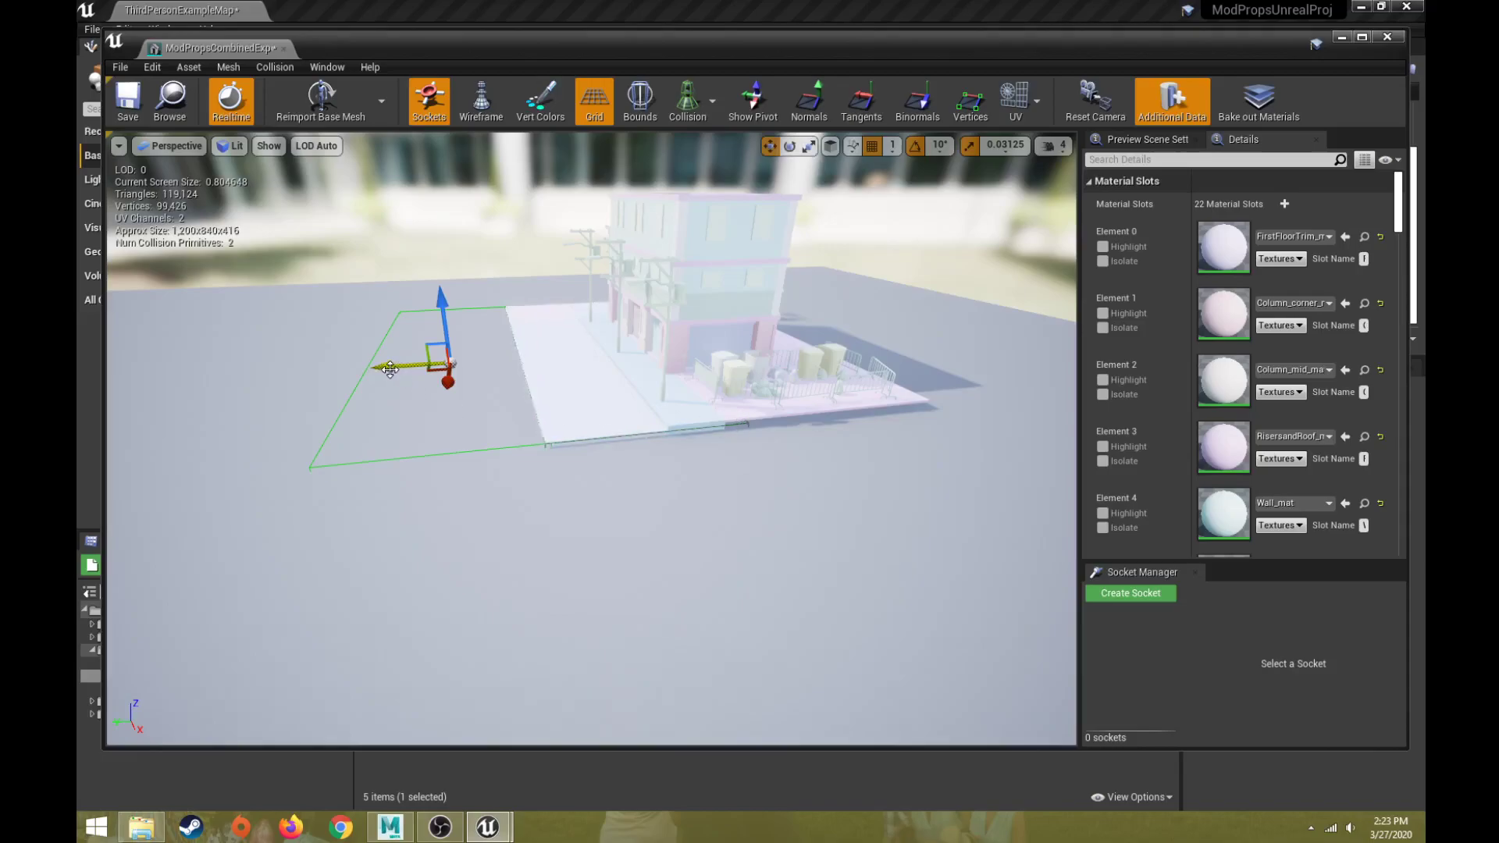
drag(389, 368, 550, 359)
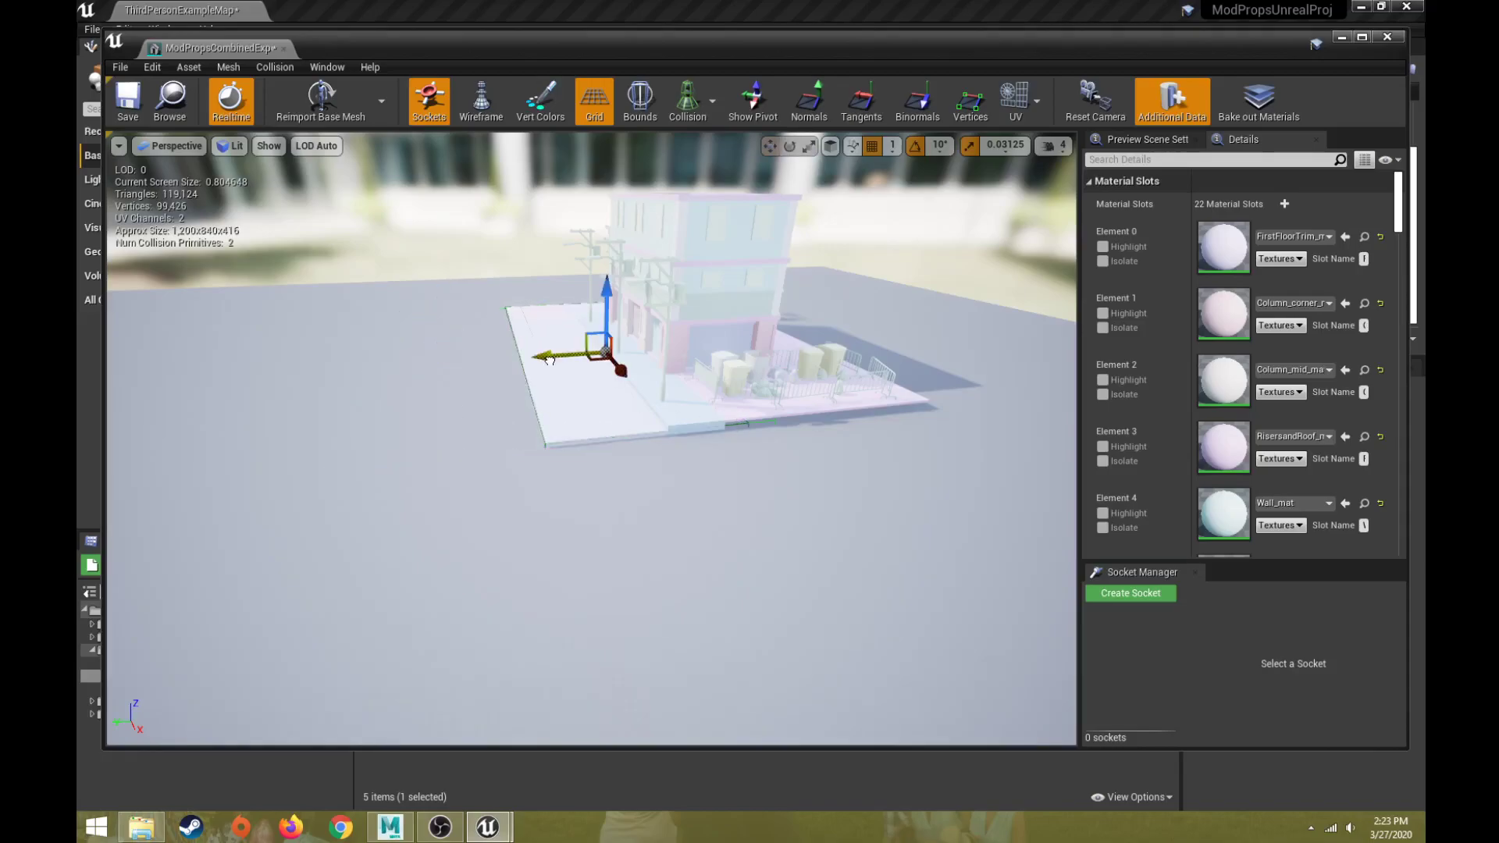
key(f)
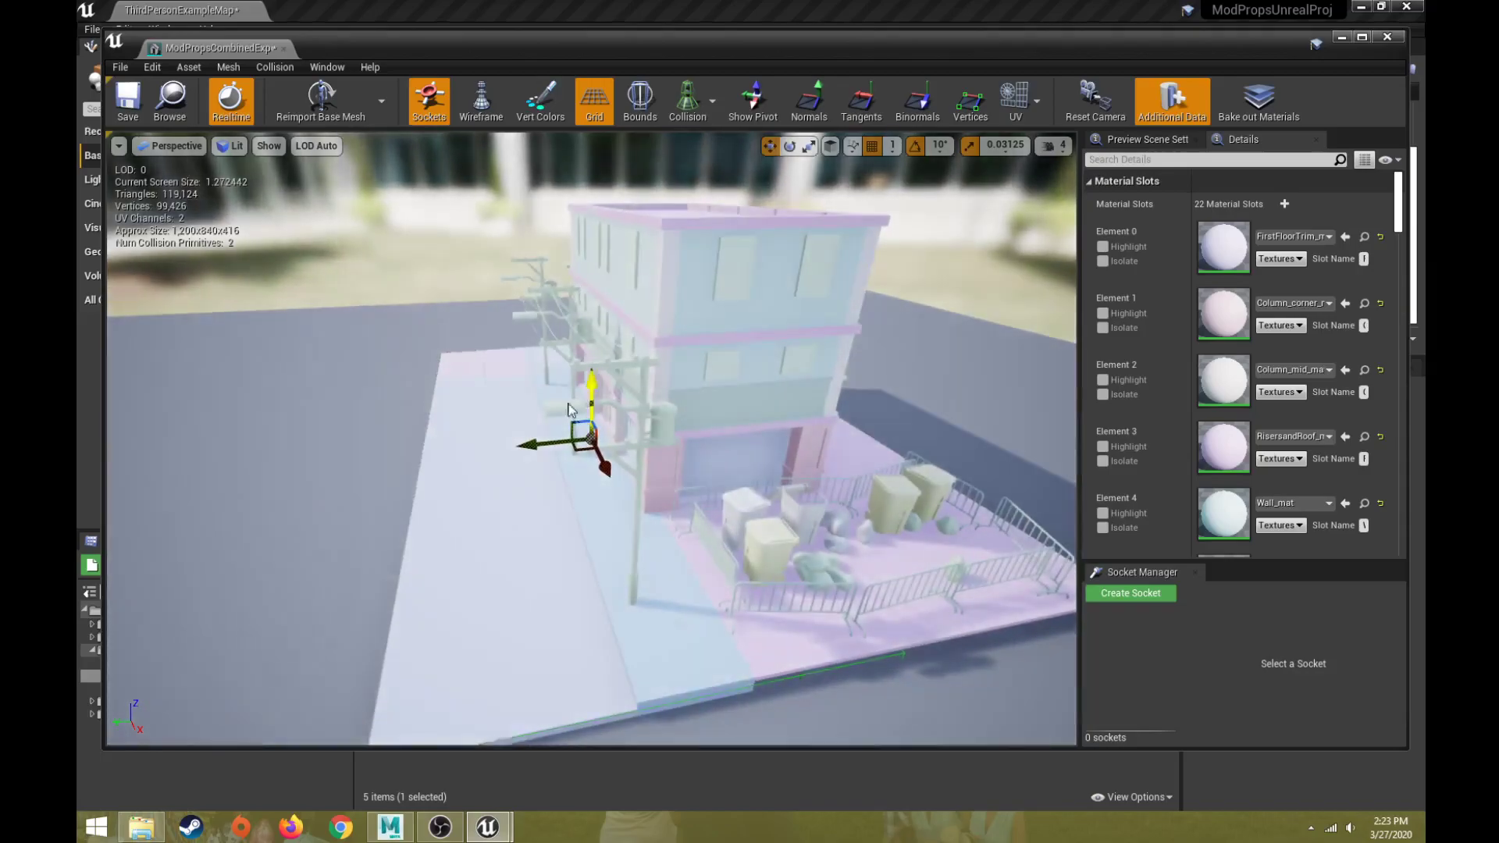
drag(534, 444, 631, 438)
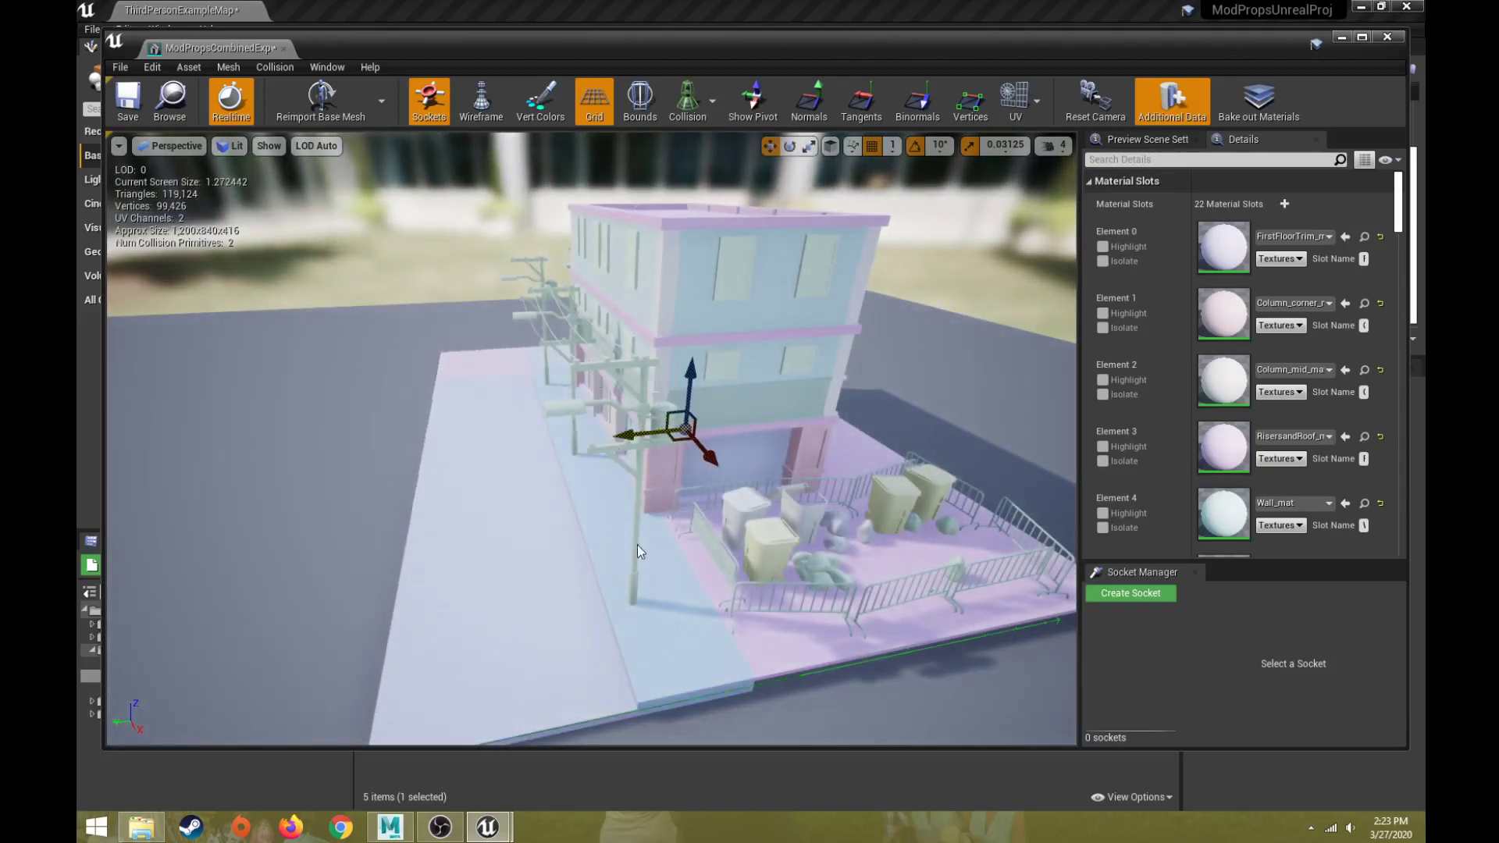
key(f)
drag(658, 556, 667, 523)
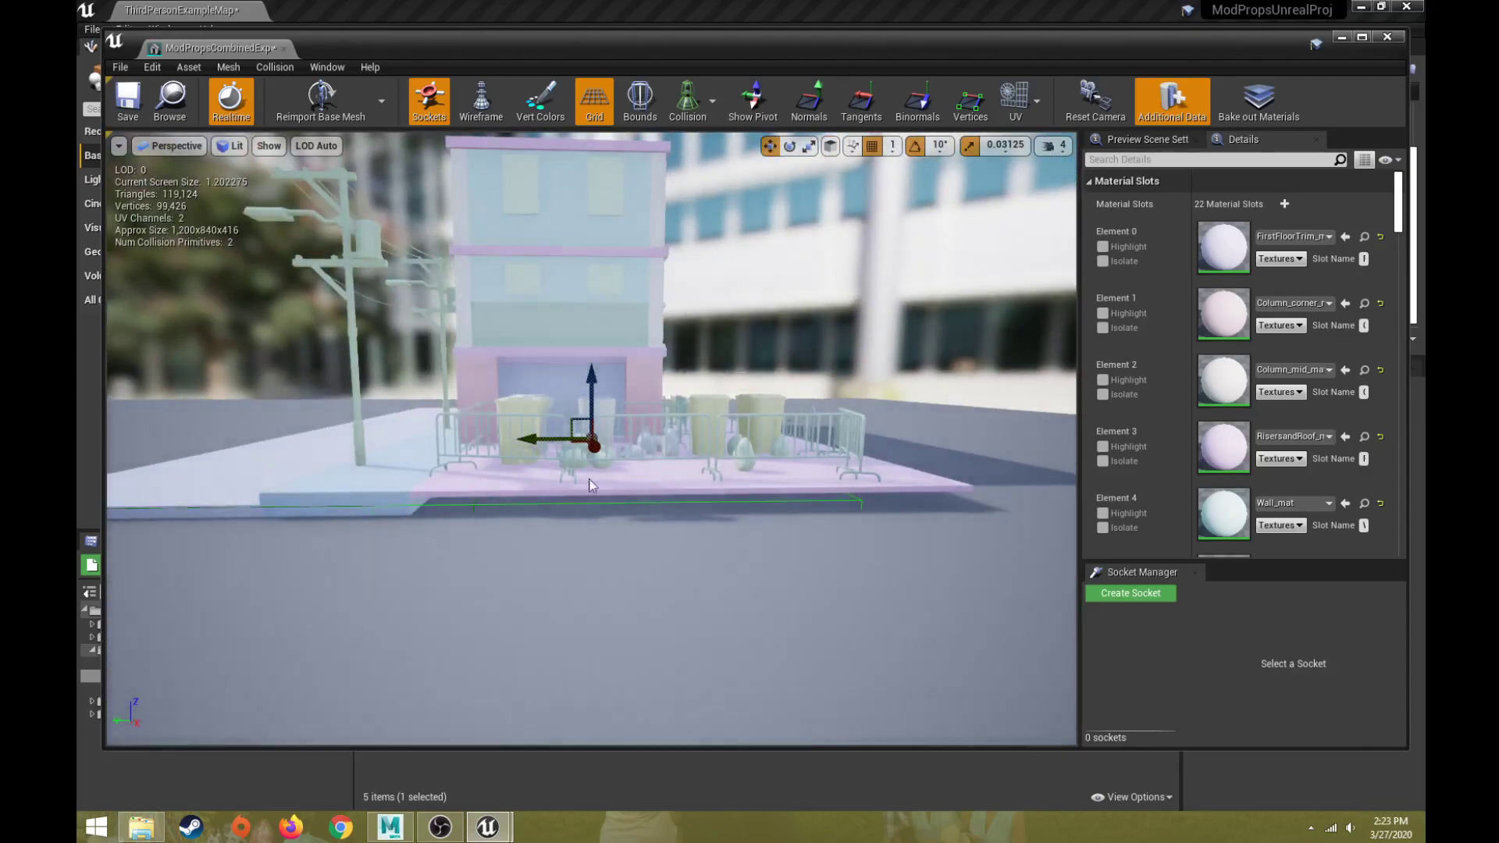
Try to scale the duplicated collision box taller.
key(r)
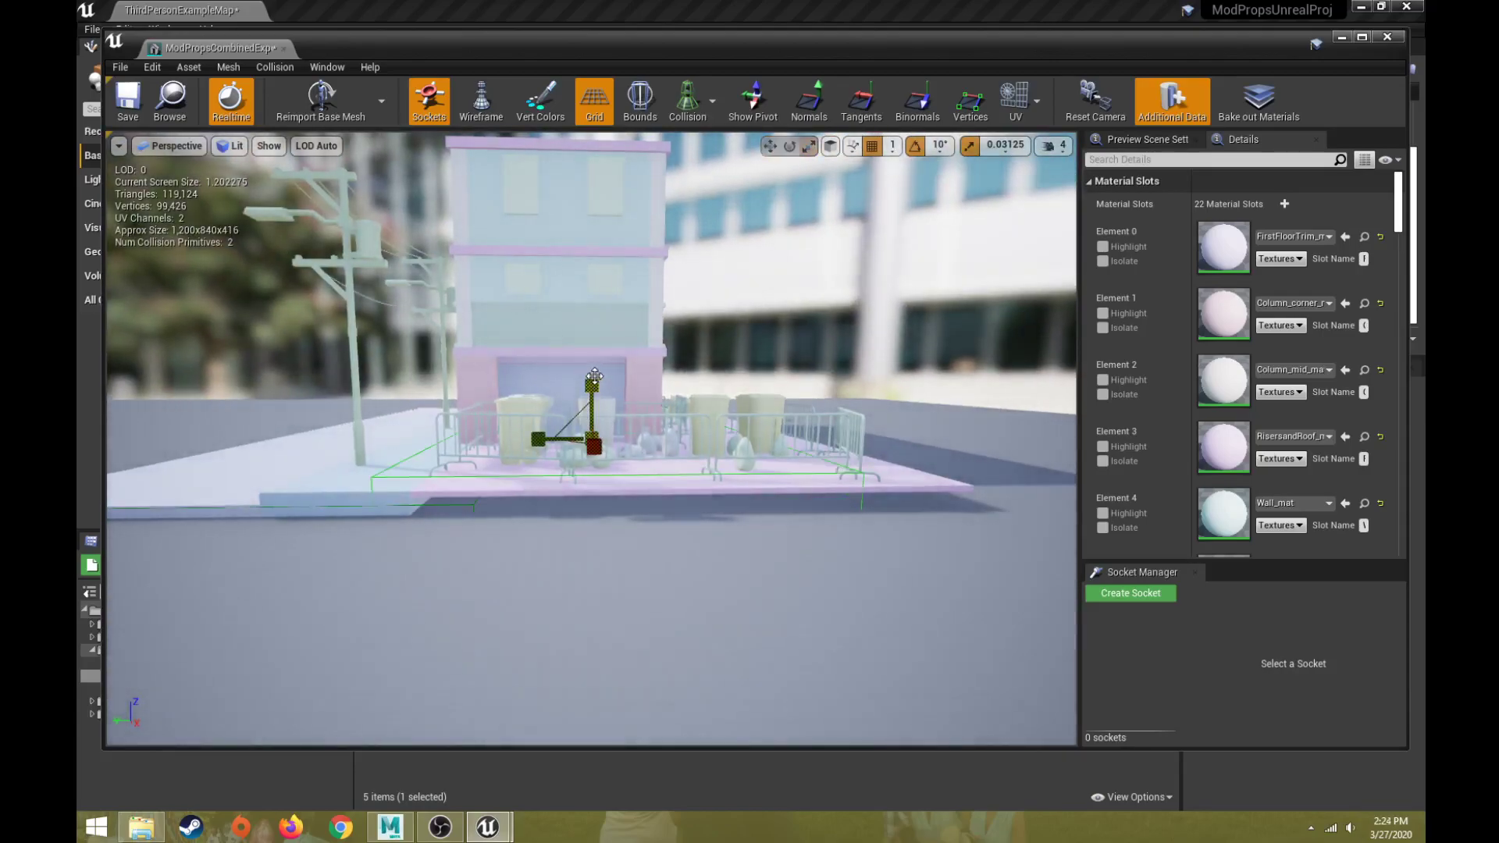
key(ctrl+z)
key(w)
key(ctrl+z)
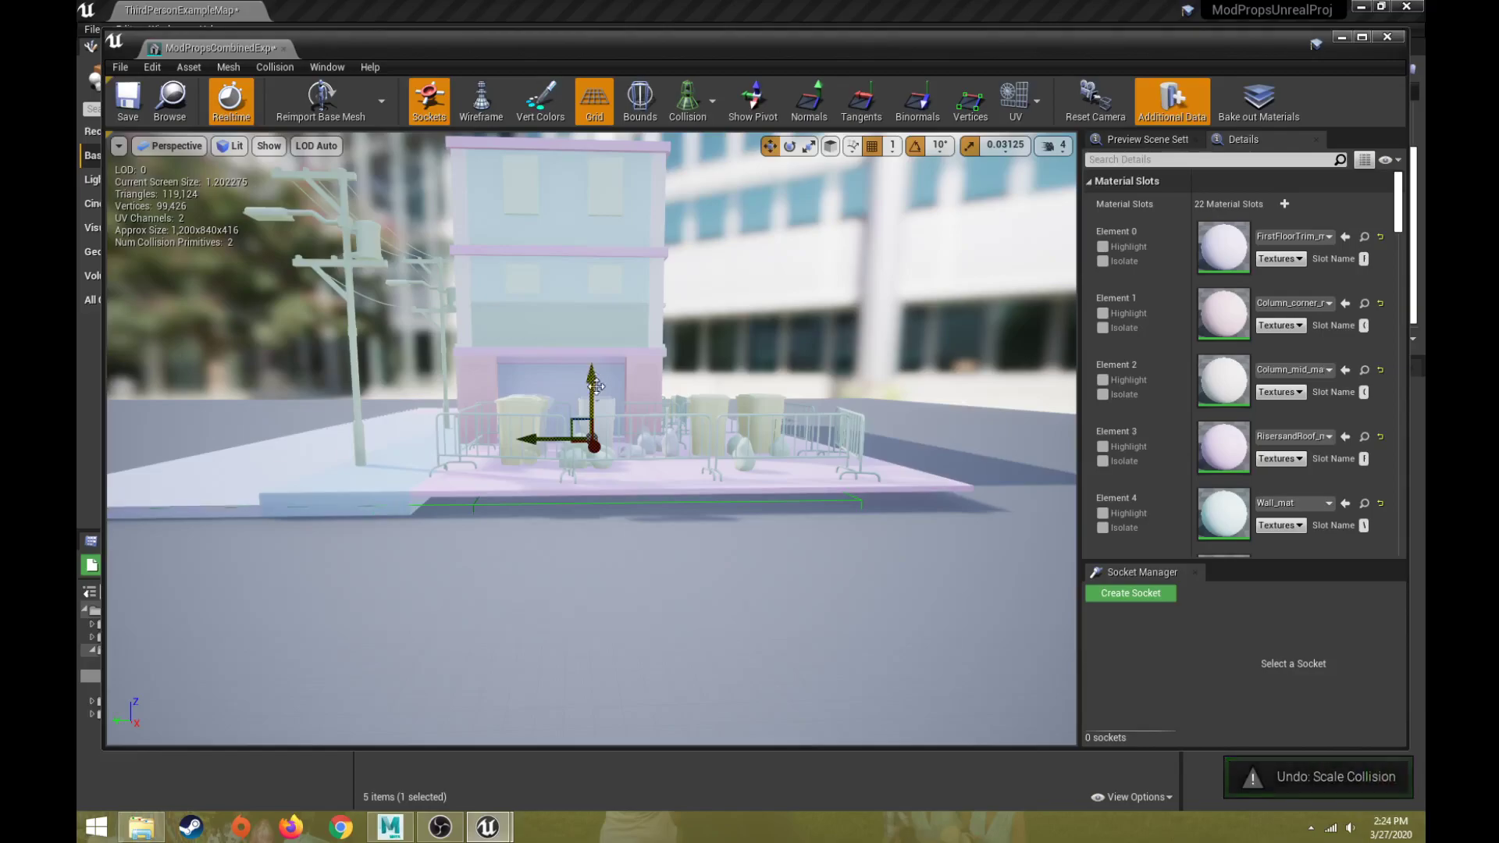
Raise the duplicated collision box until its top sits at the height of the sidewalk surface.
drag(589, 383, 592, 371)
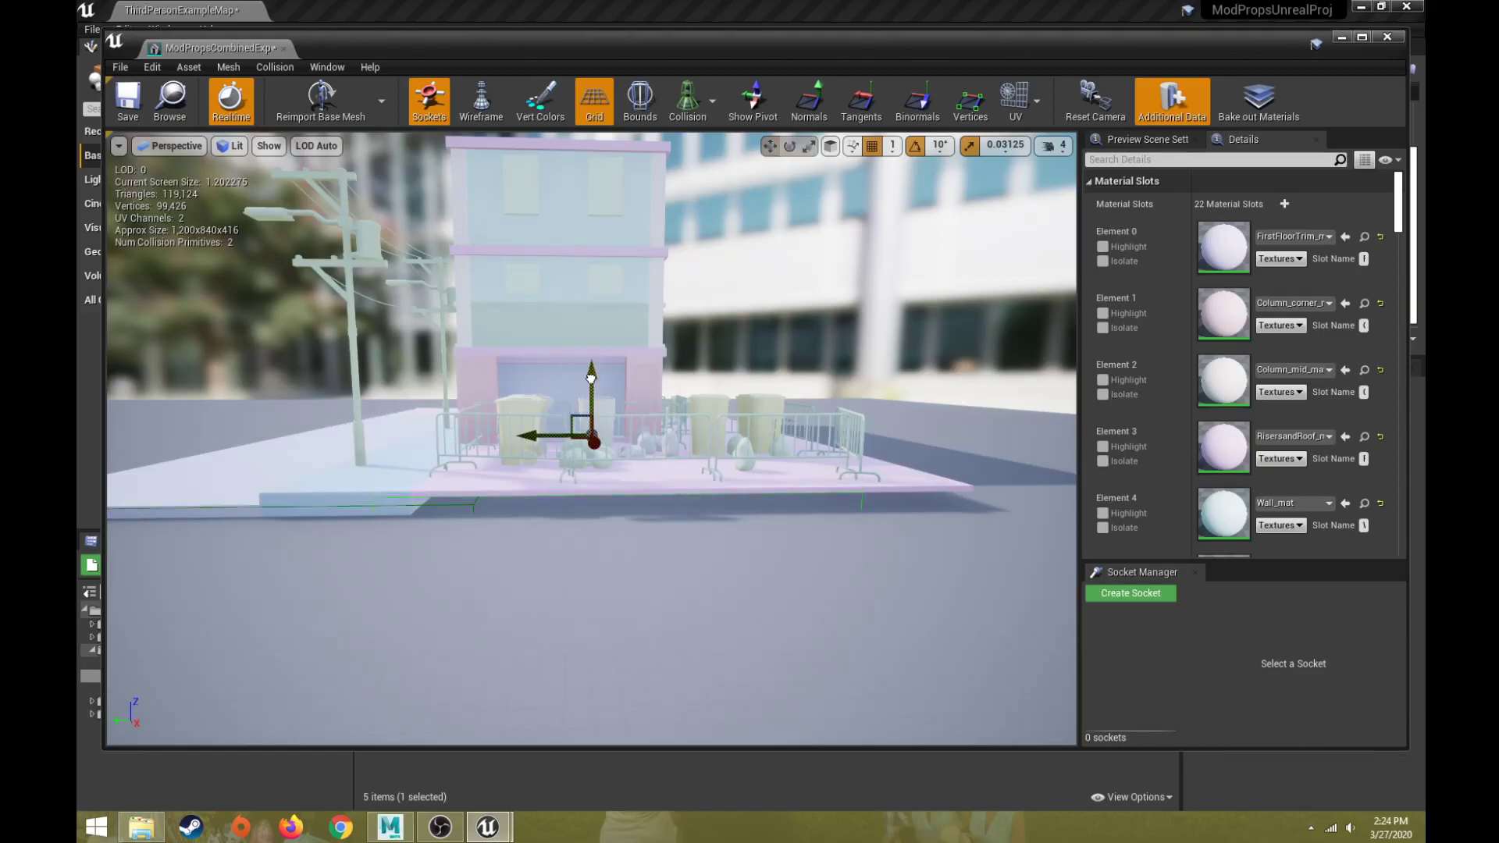
scroll(576, 466, up, 3)
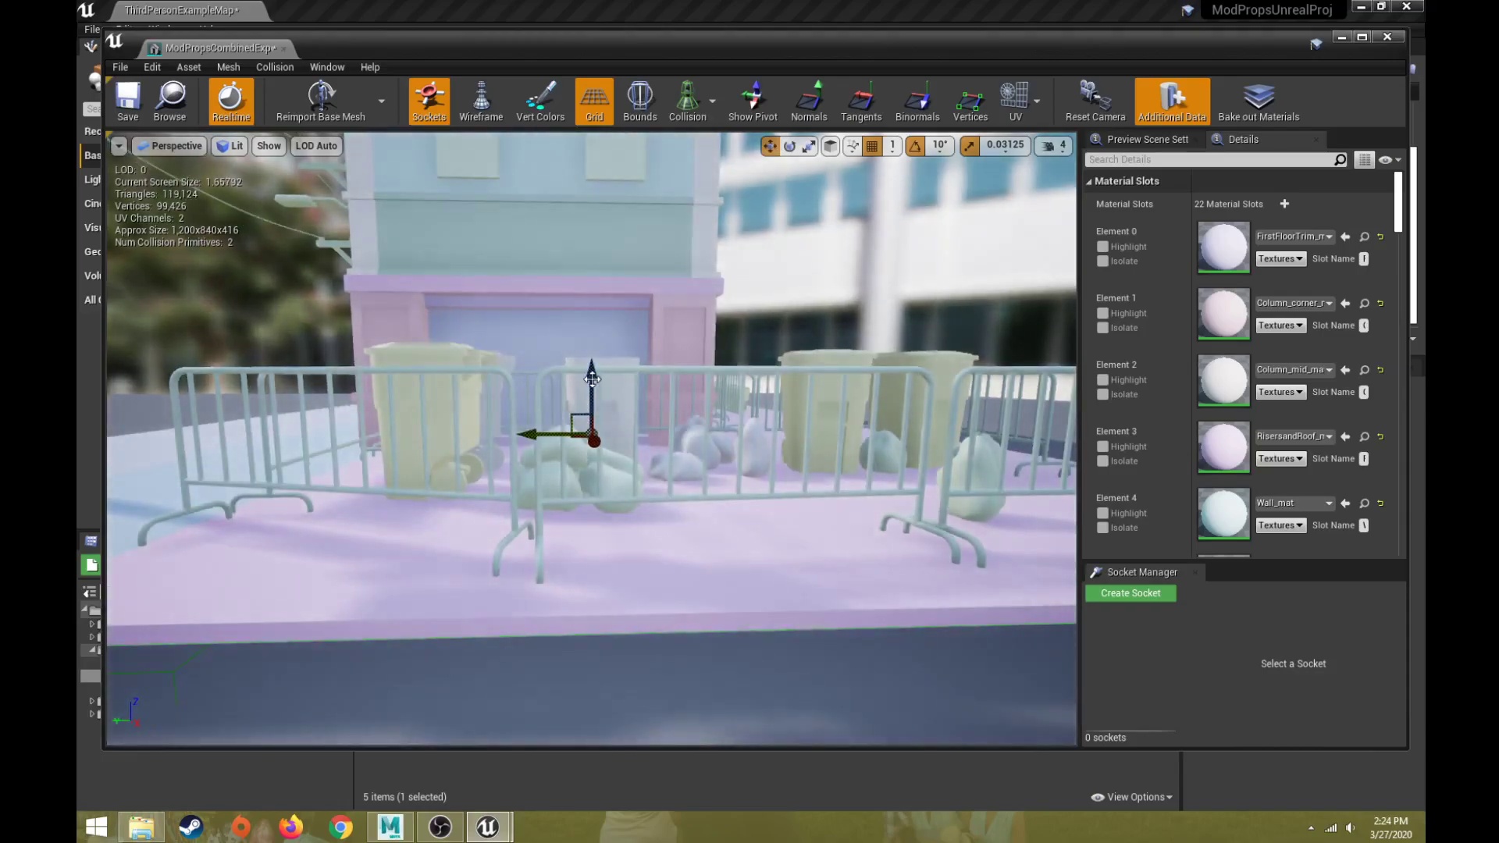
click(737, 257)
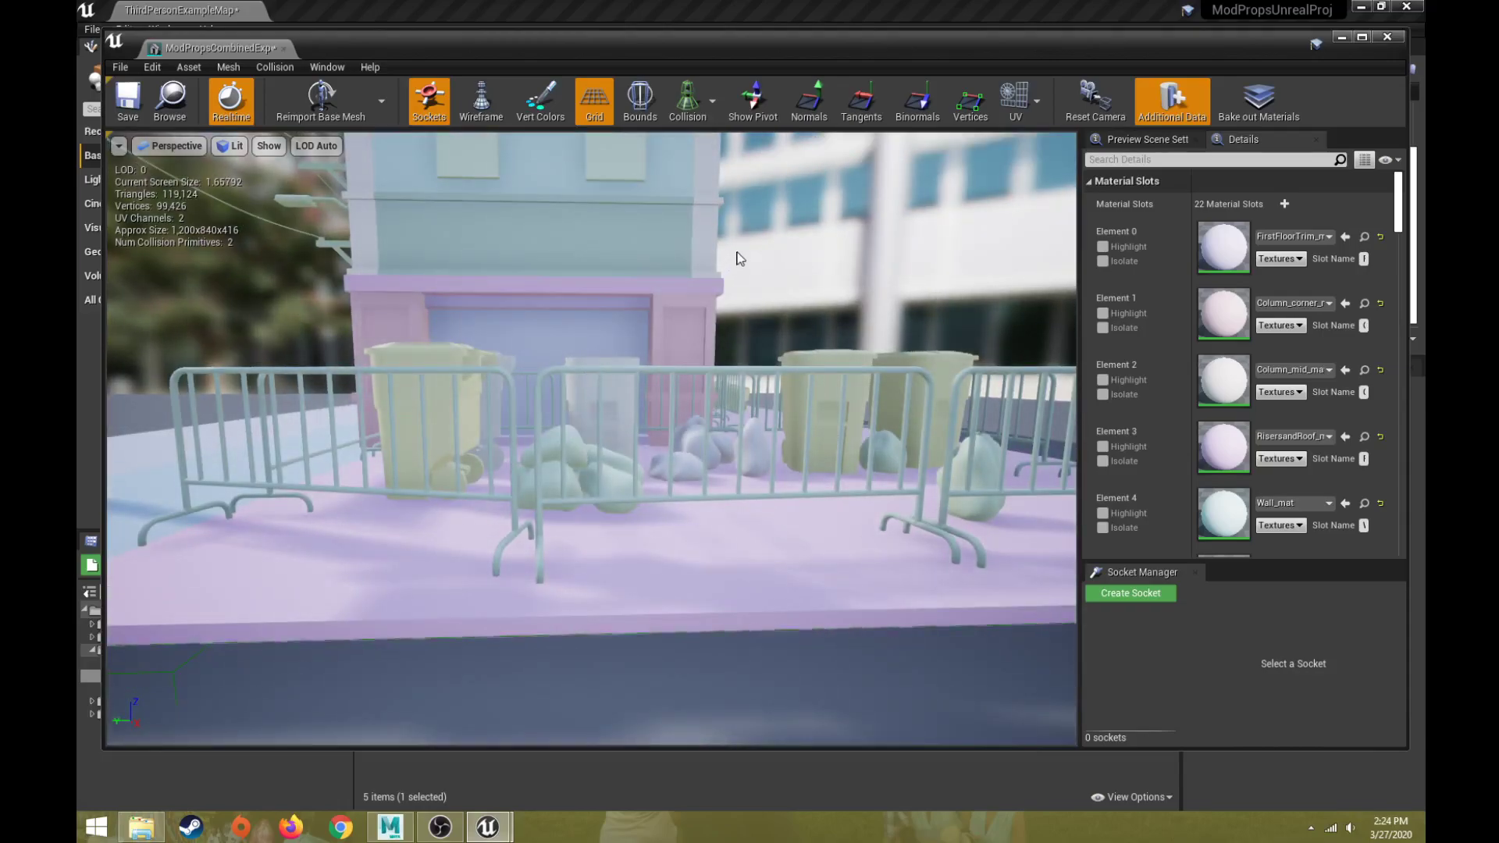
click(842, 629)
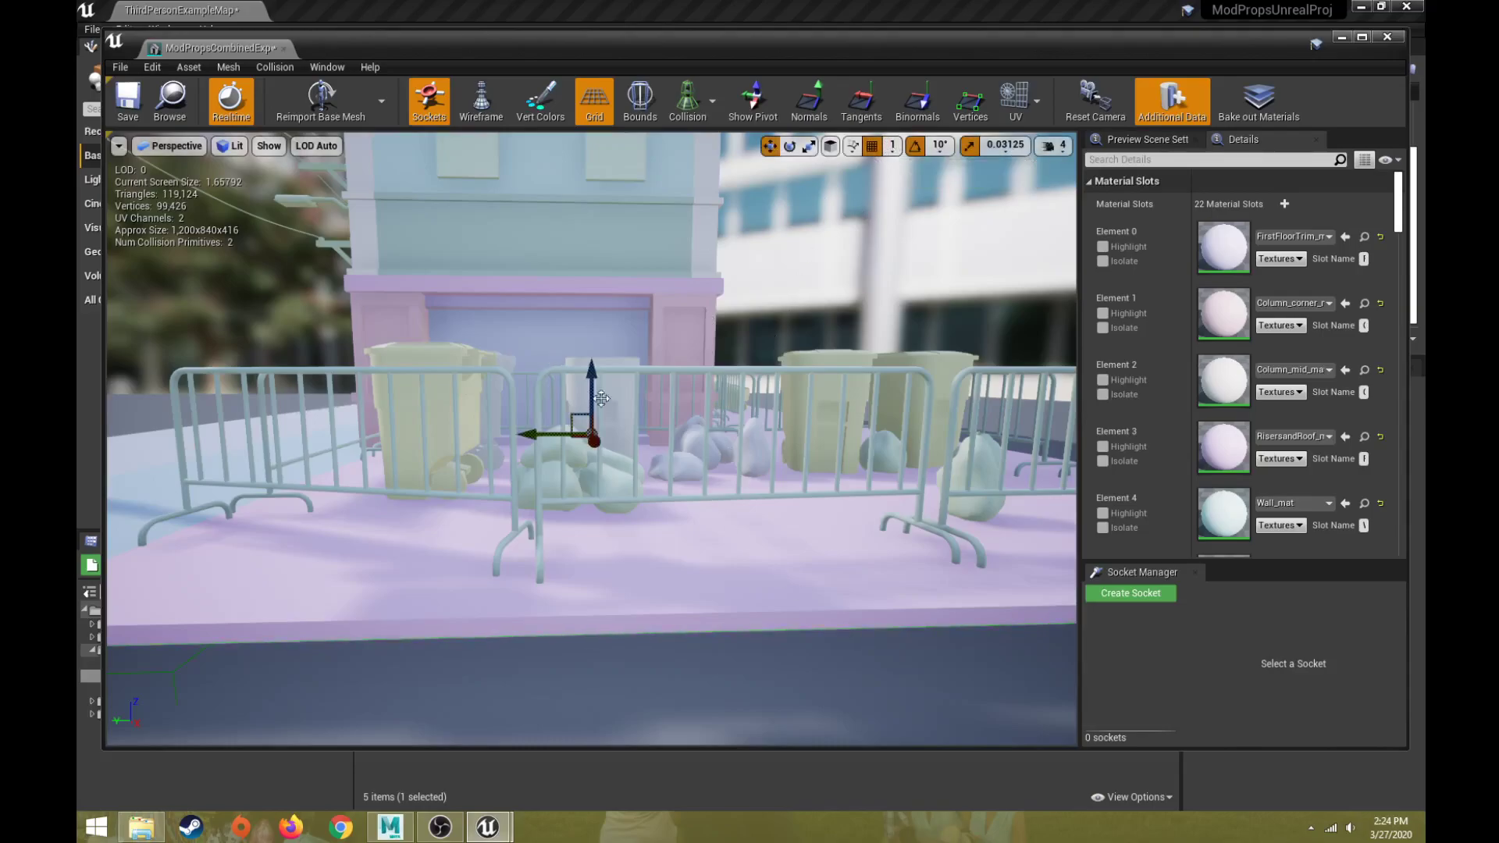
drag(592, 375, 592, 371)
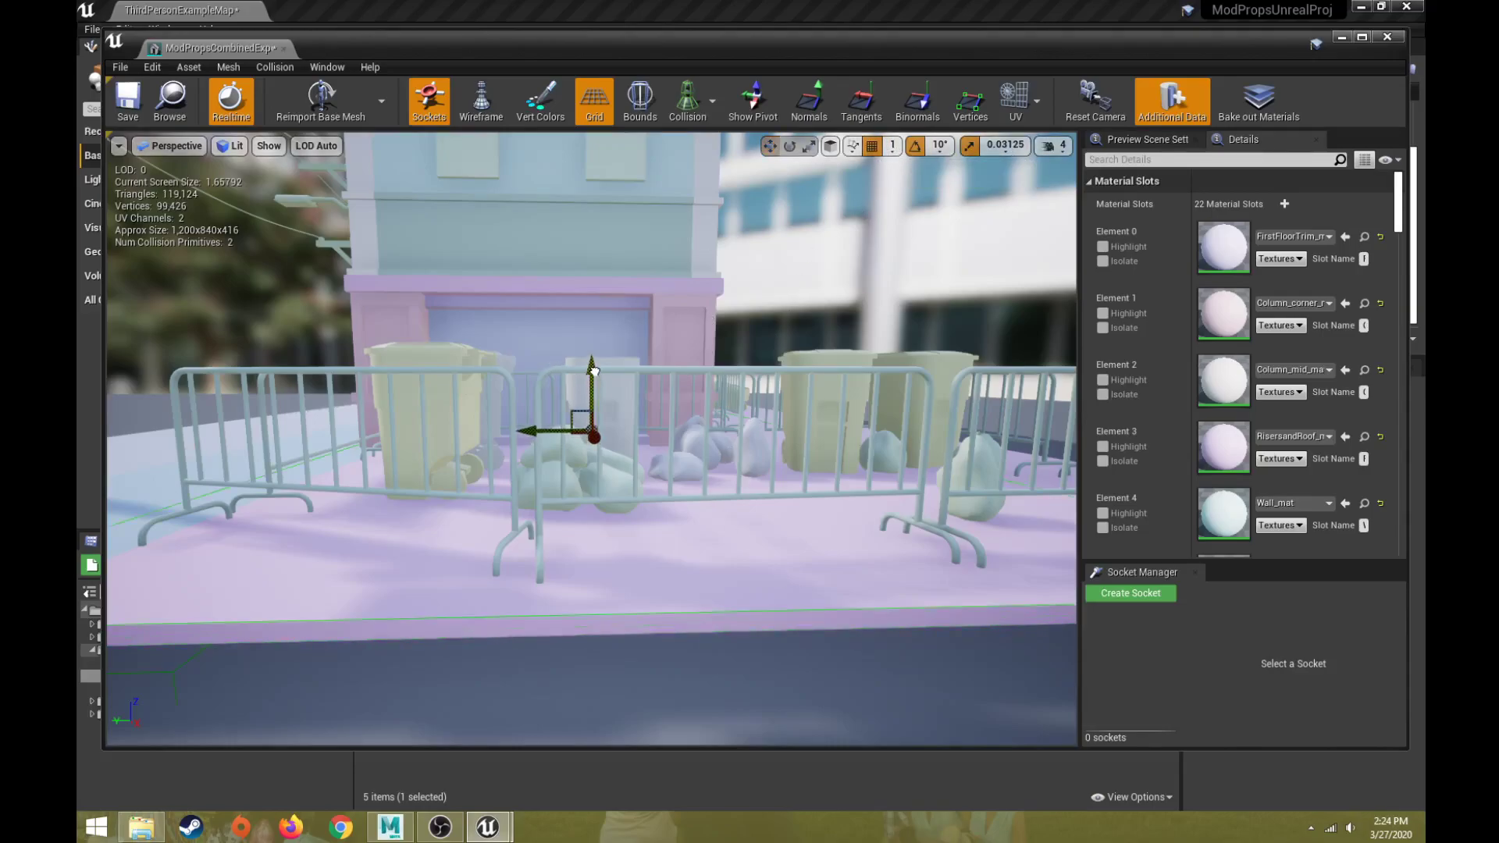
scroll(572, 515, down, 5)
scroll(566, 551, up, 1)
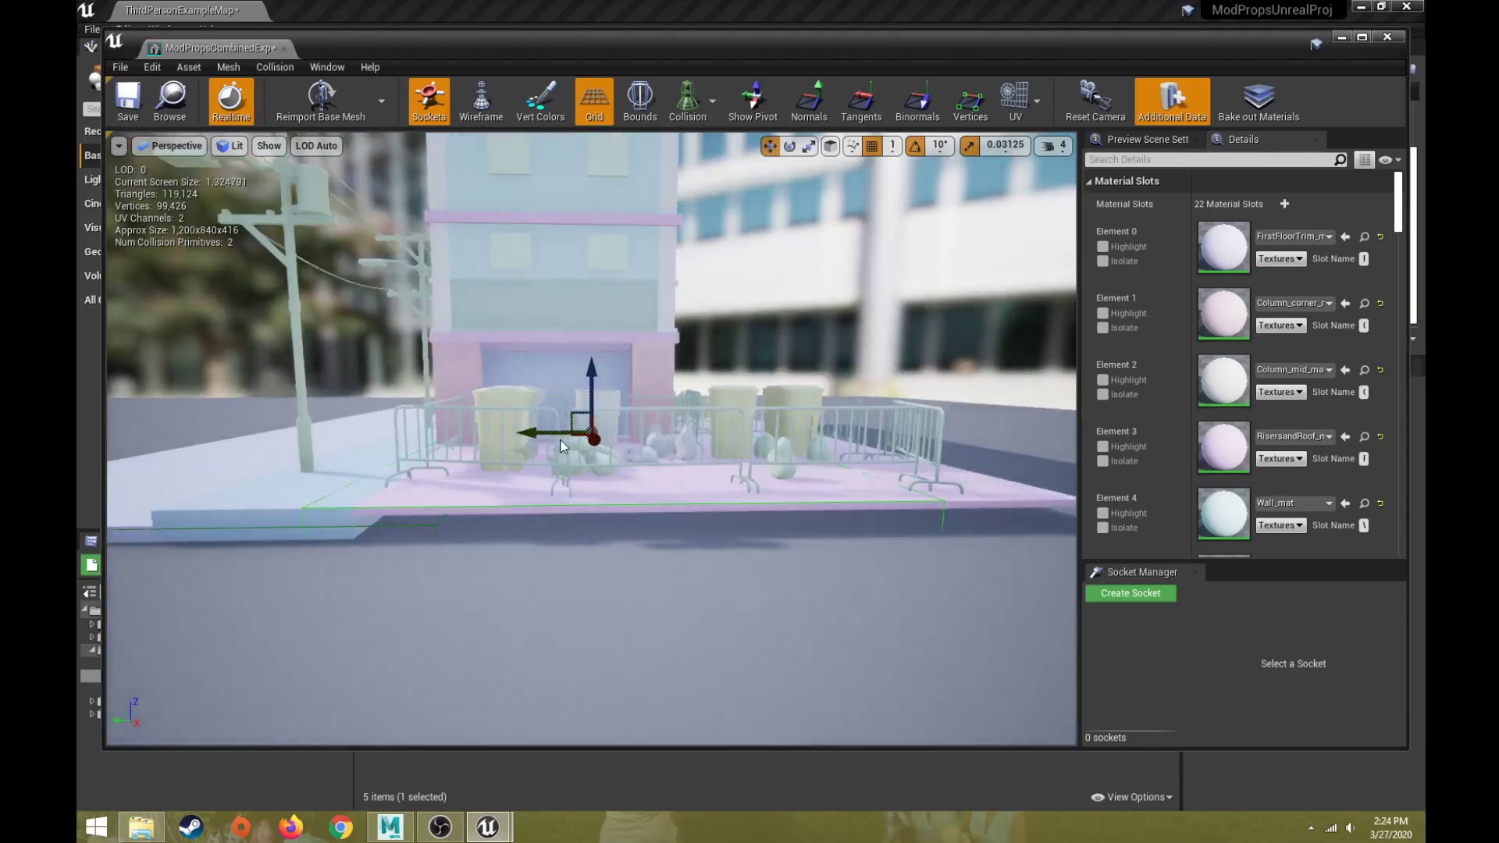
Widen the raised collision box and shift it away from the street so it covers the sidewalk and building lot up to the curb.
key(r)
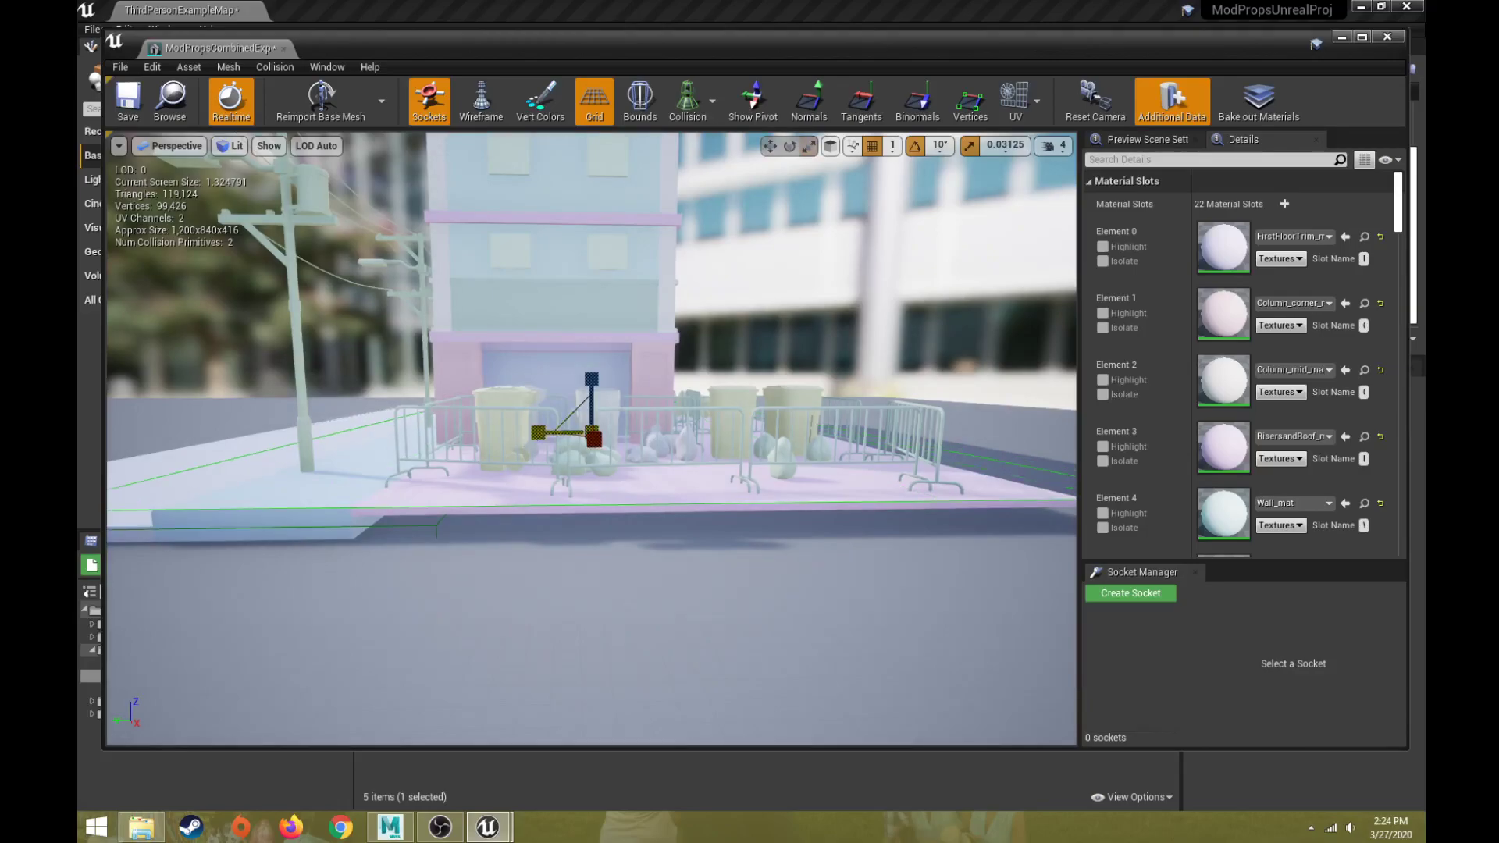
key(w)
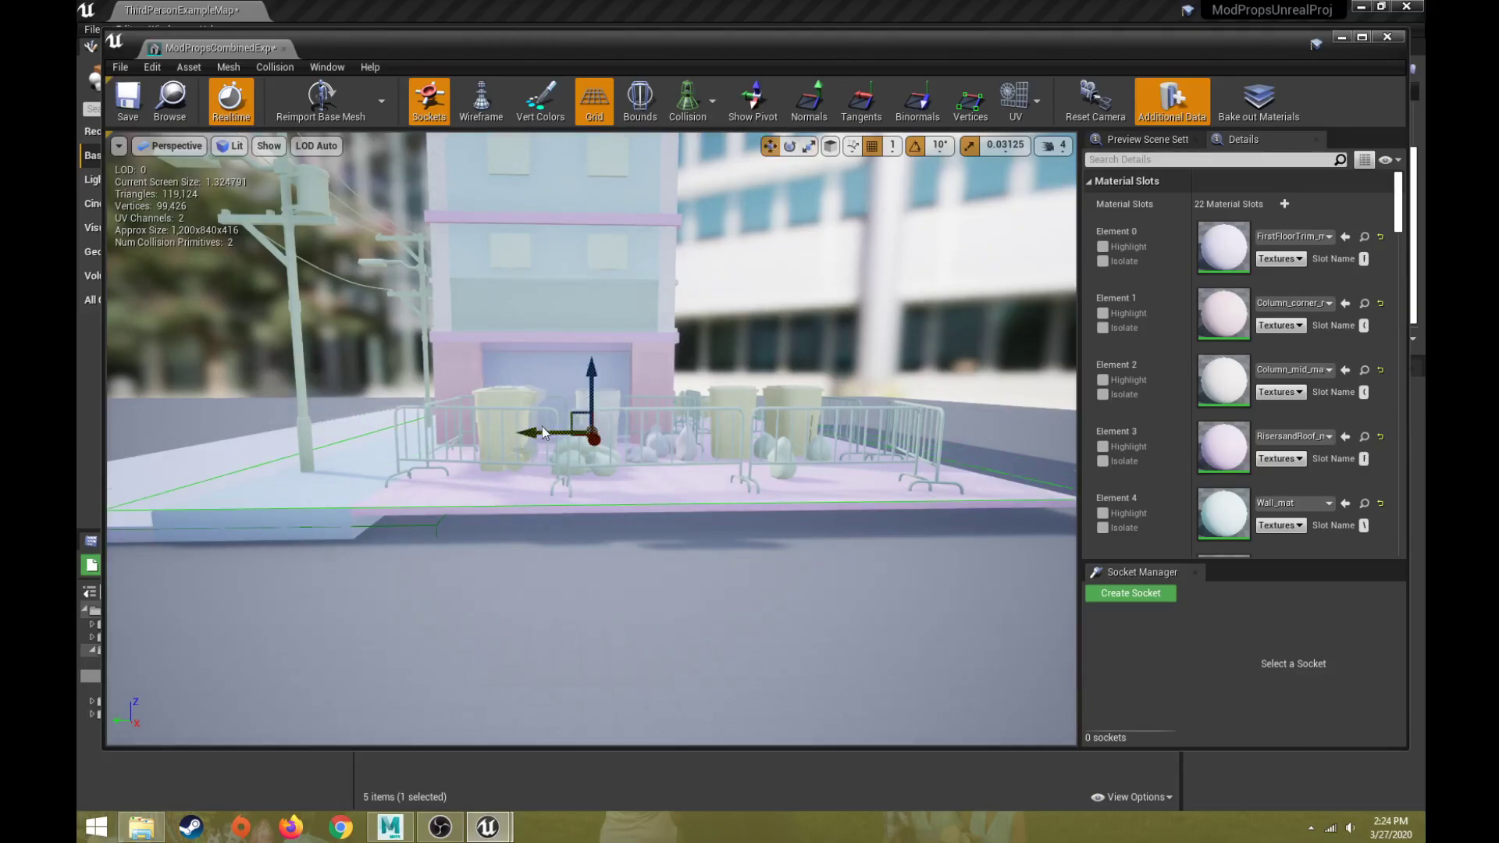
drag(530, 434, 655, 539)
scroll(492, 448, down, 5)
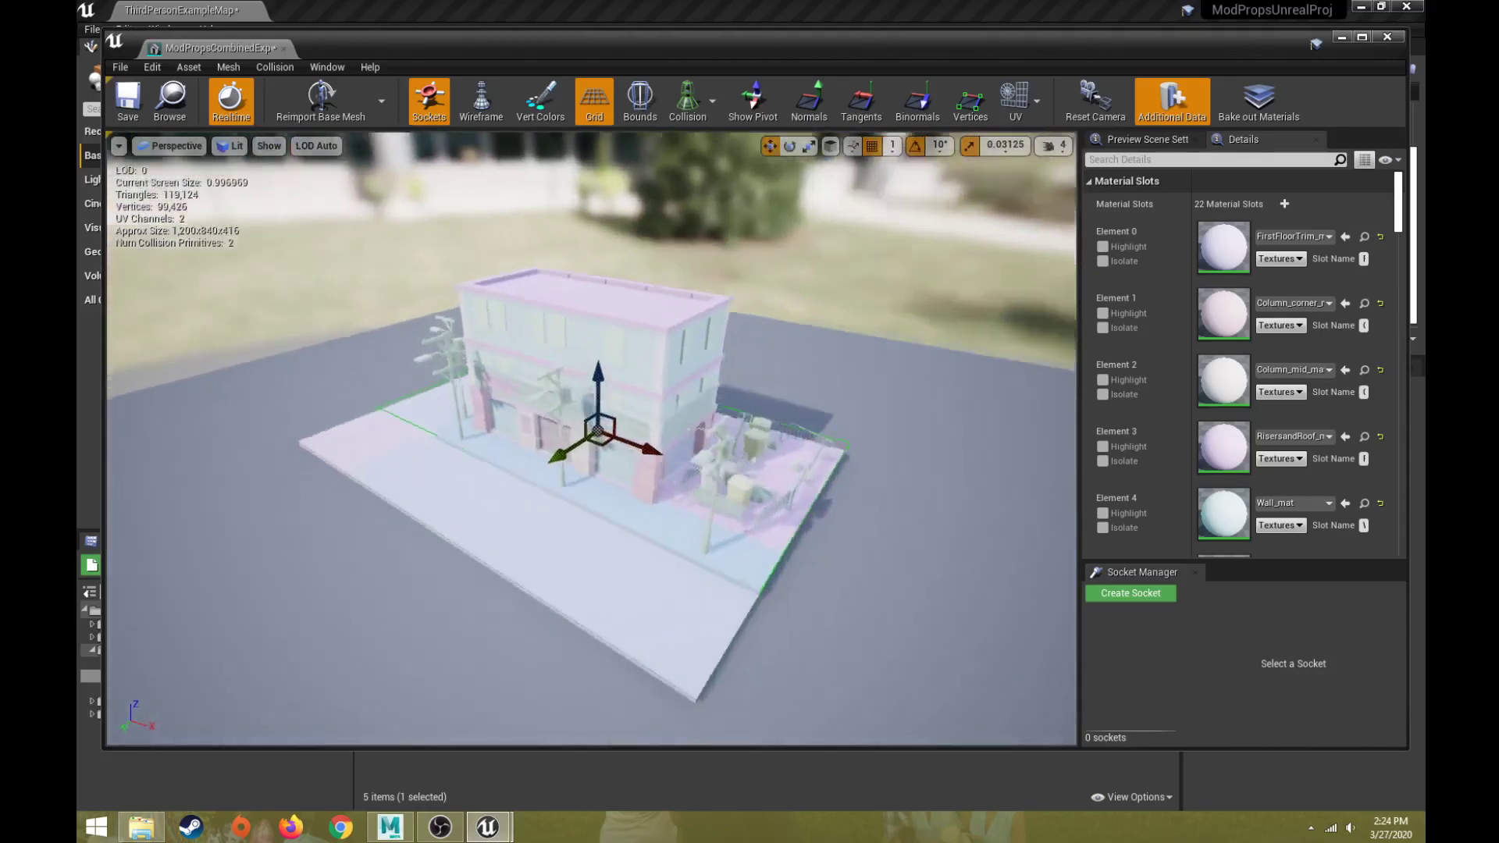
Duplicate the sidewalk collision box upward and shrink the copy's width and length towards the building's footprint.
drag(468, 491, 603, 397)
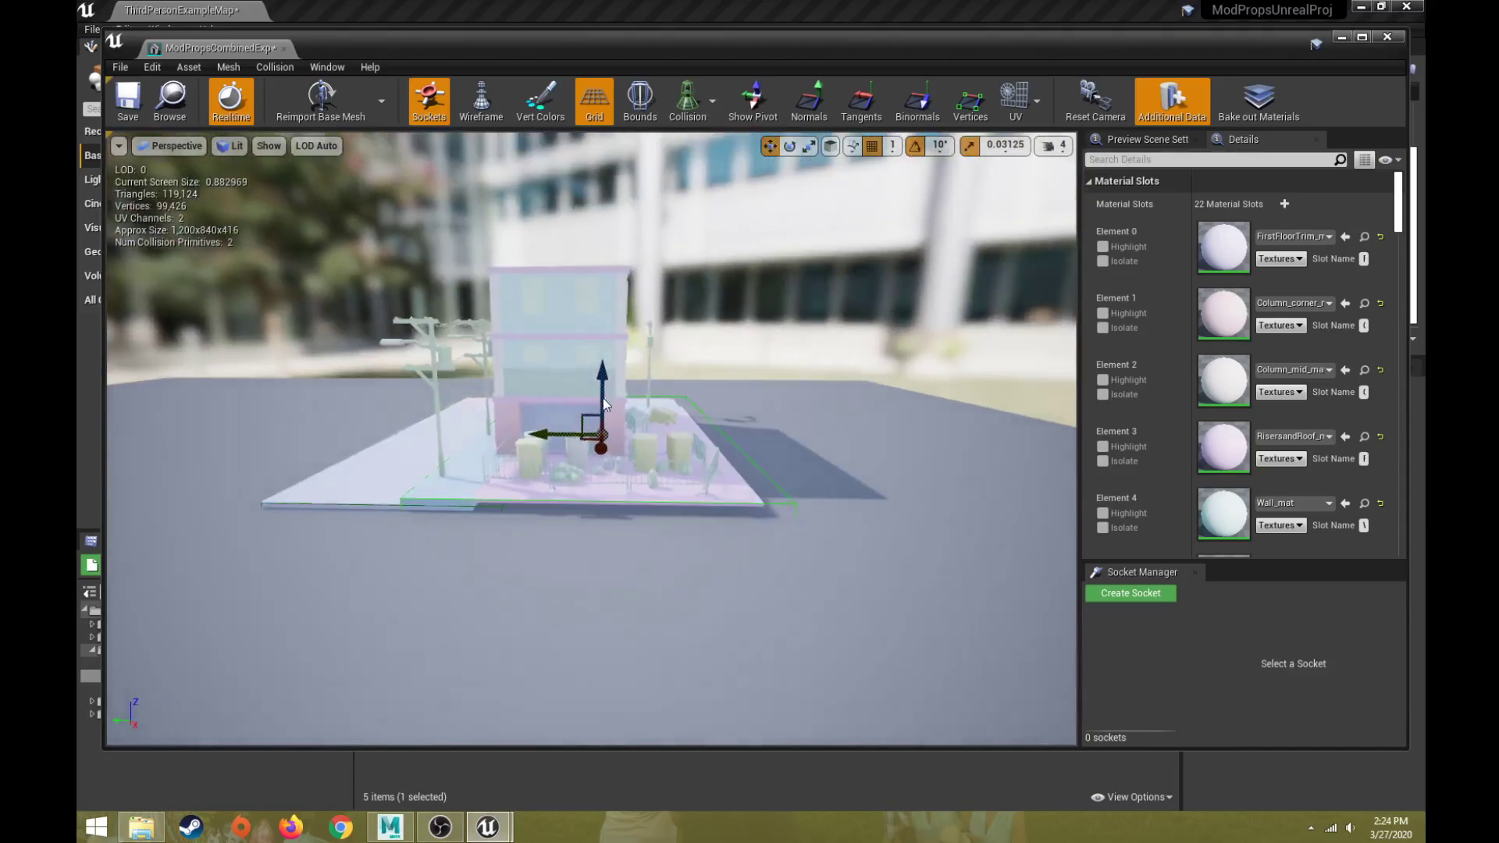
mouse_move(601, 331)
mouse_down()
mouse_move(602, 344)
mouse_move(602, 323)
mouse_up()
key(r)
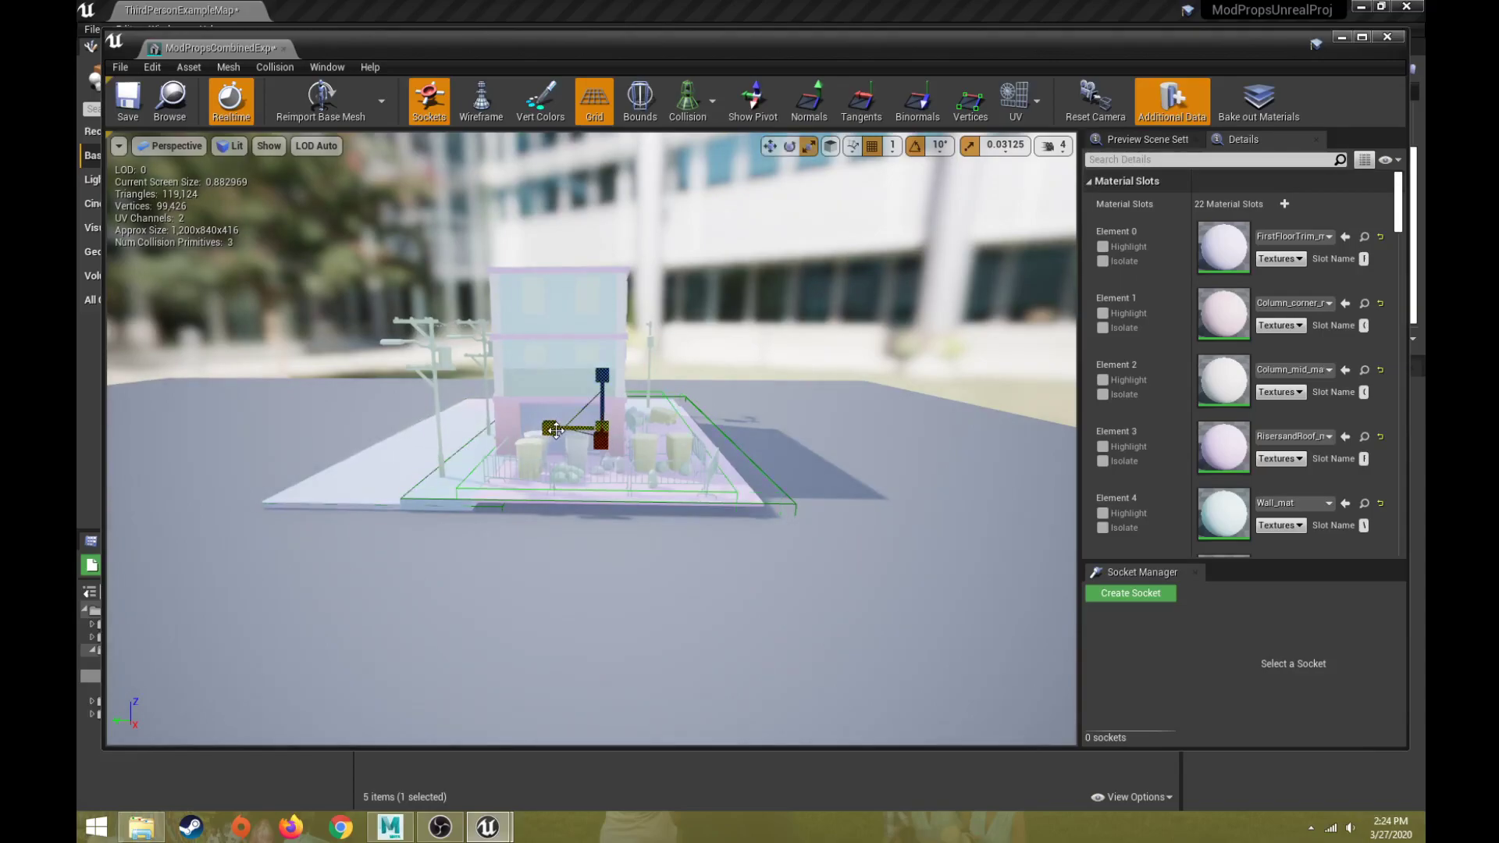
click(566, 434)
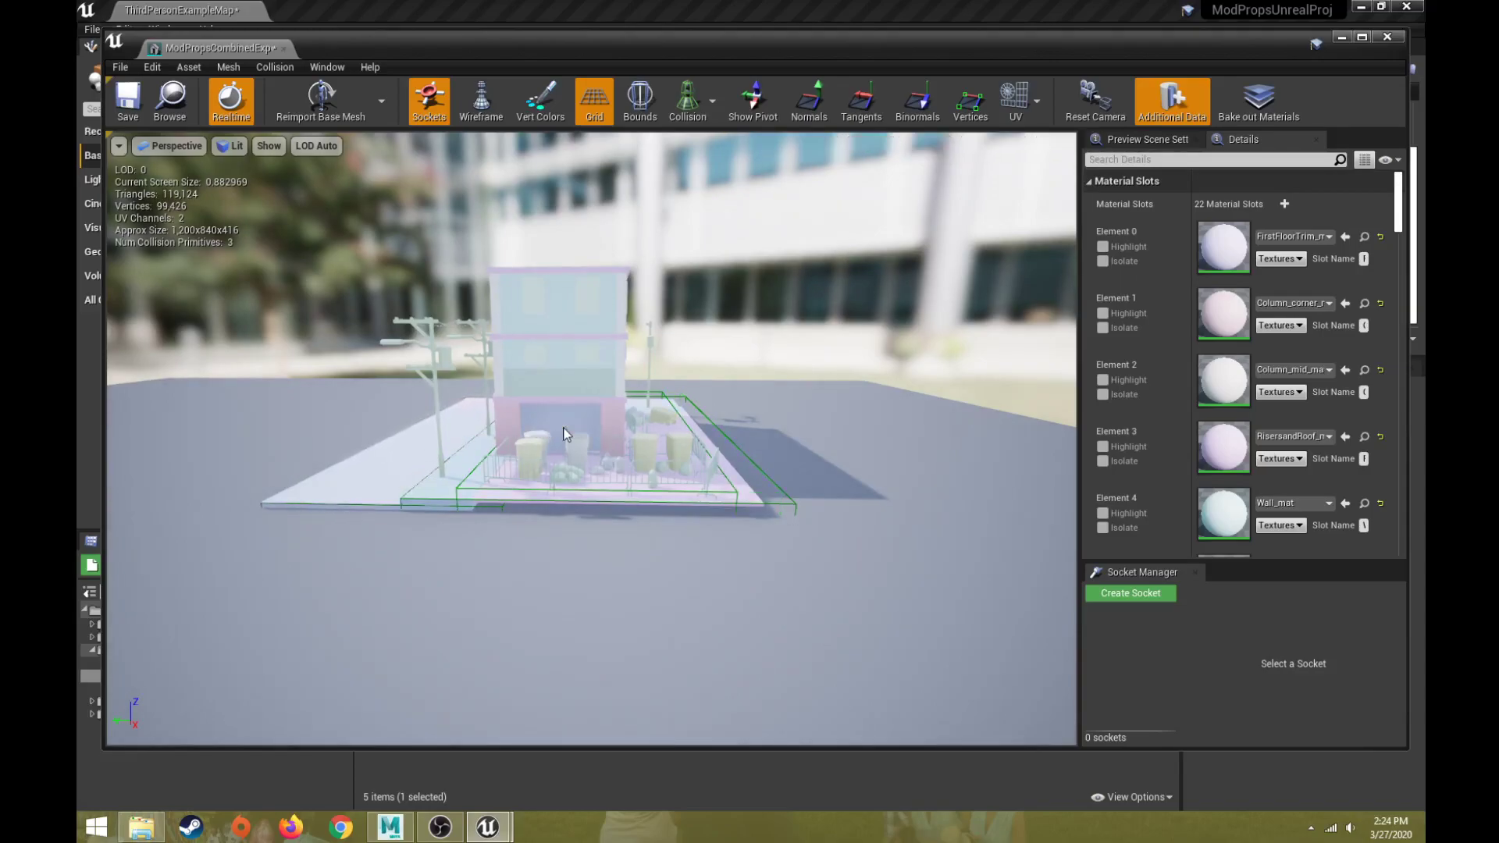
click(524, 490)
drag(524, 490, 471, 441)
drag(618, 434, 628, 430)
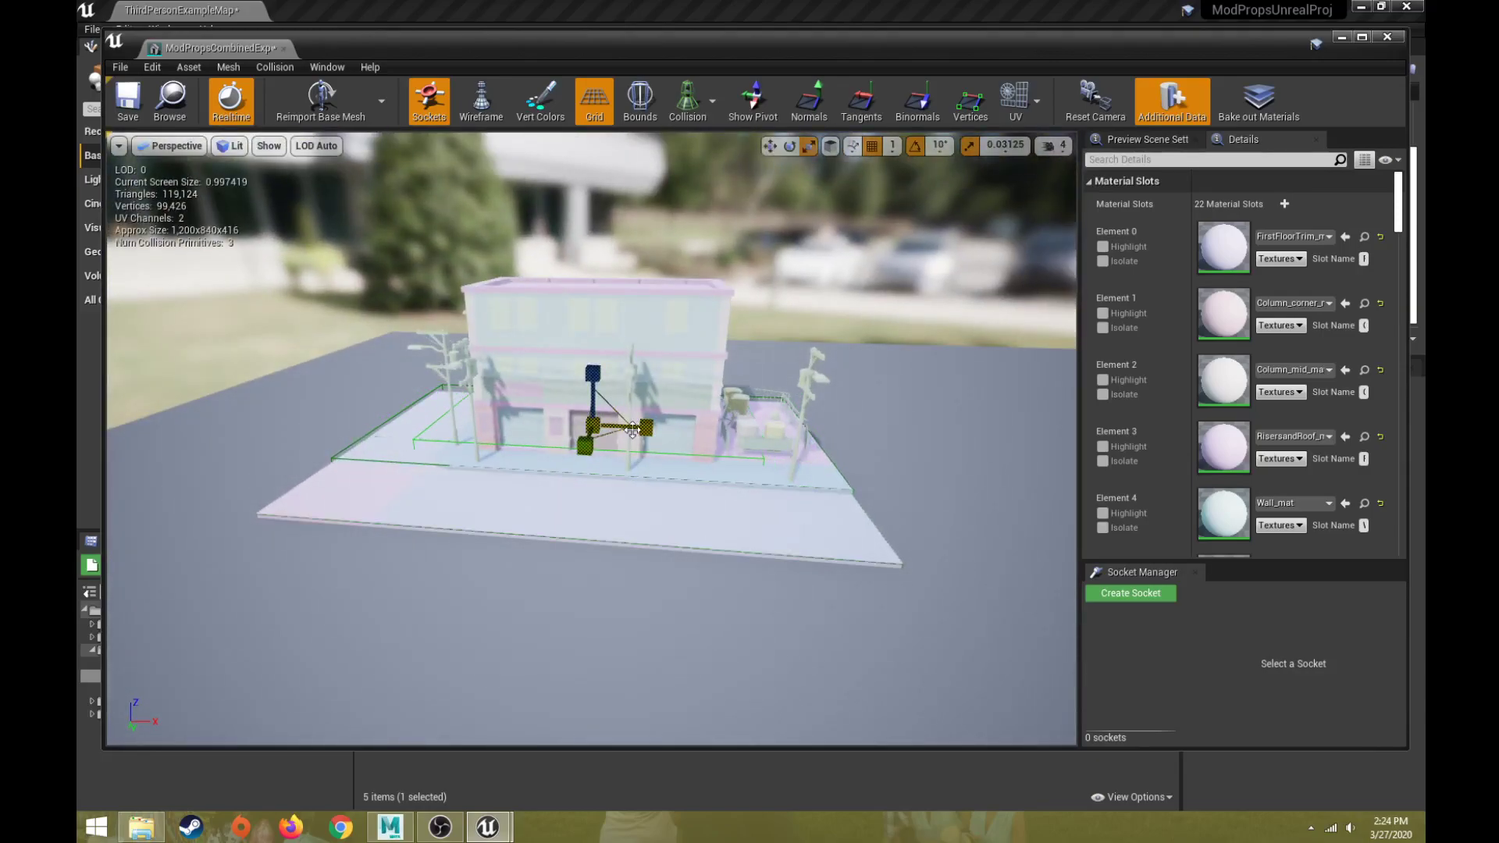
Scale the smaller copied collision box up vertically into a tall block around the building.
click(602, 343)
click(718, 454)
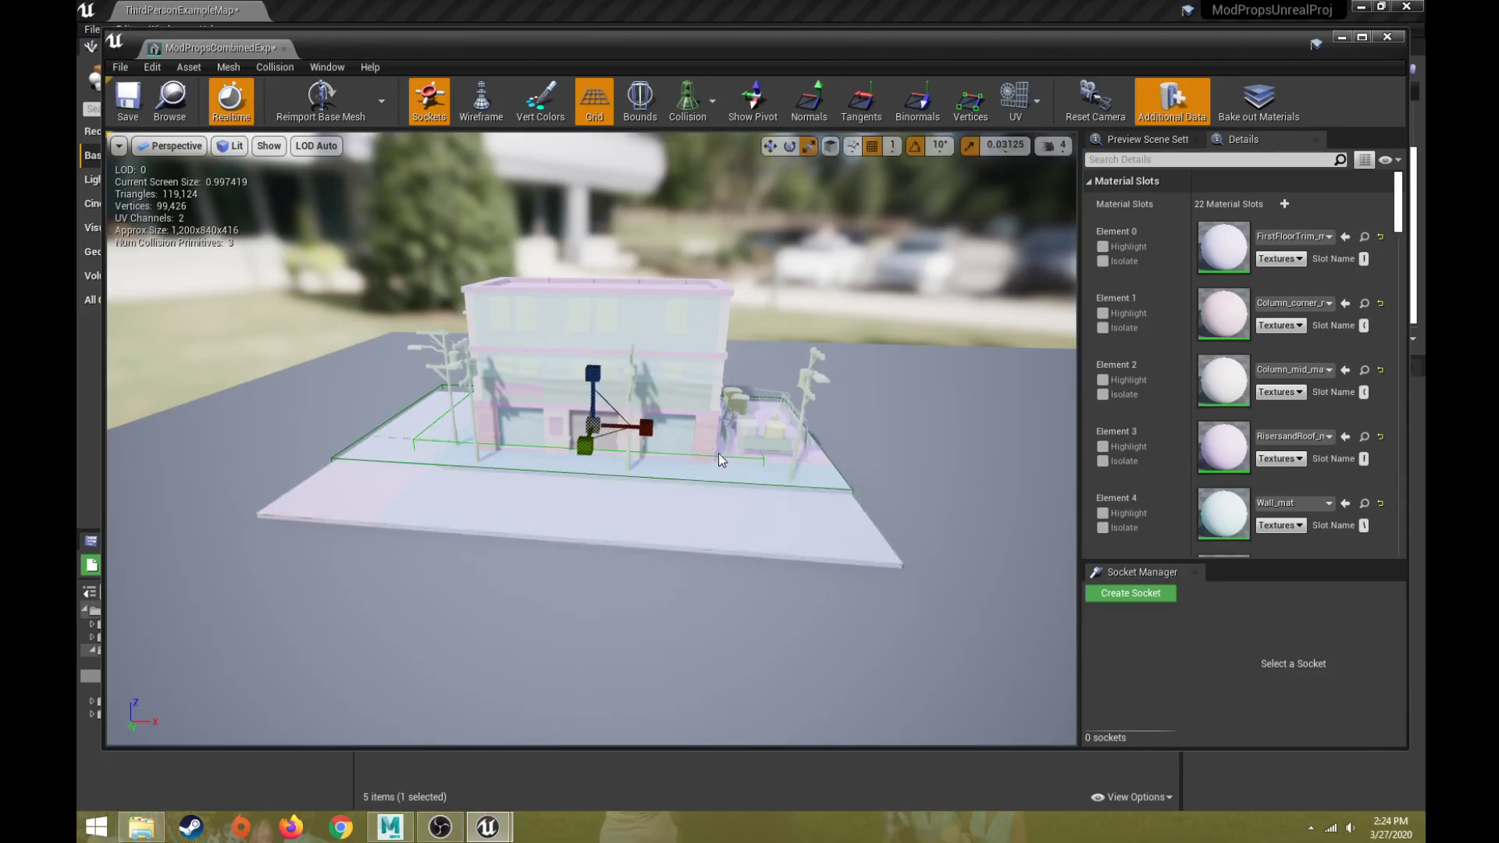
drag(595, 373, 597, 316)
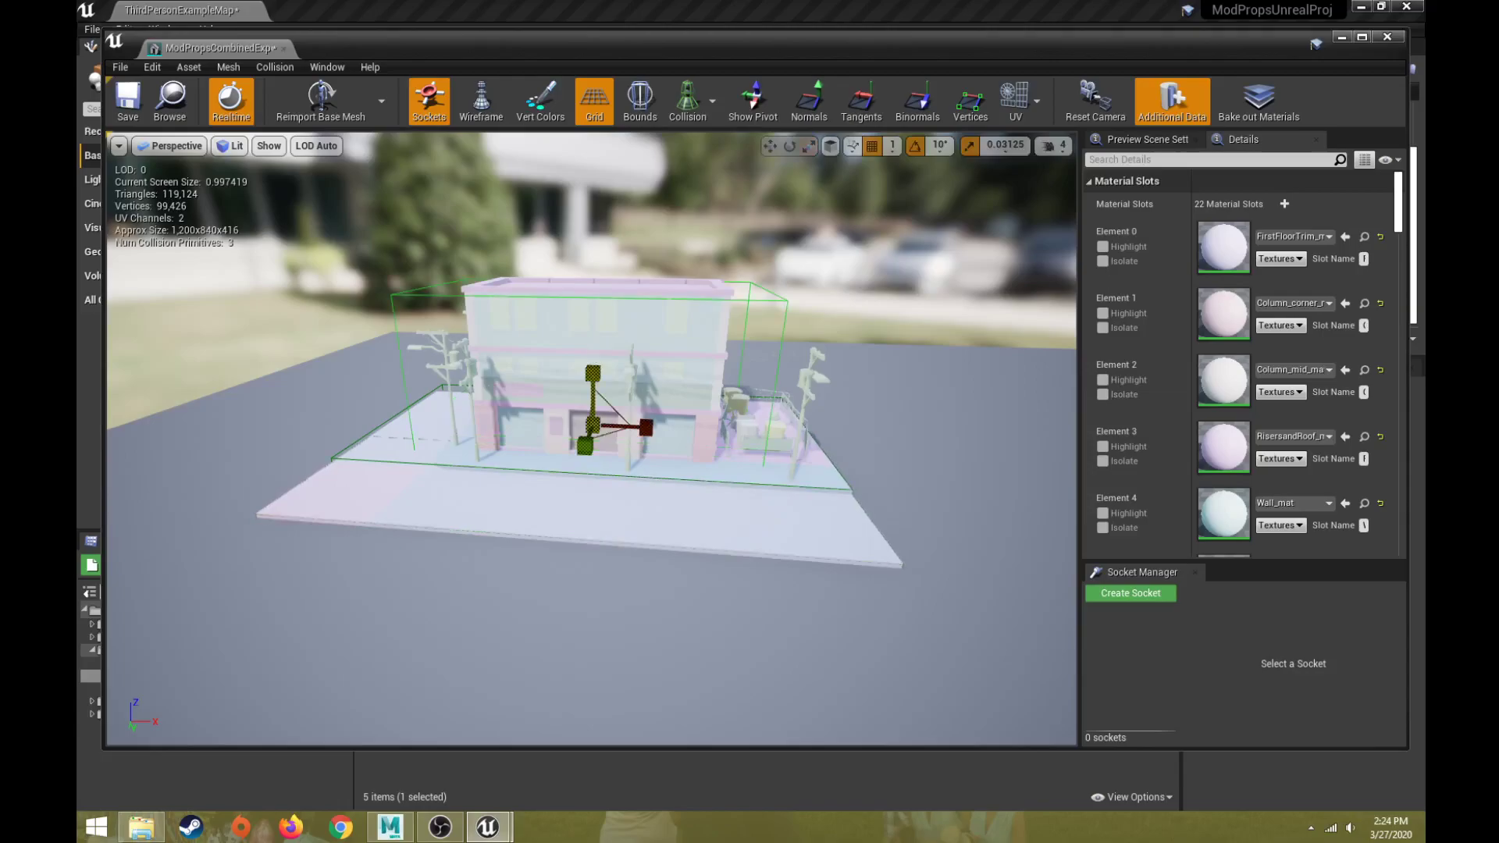
Reposition the tall collision box over the building and shorten it along the building's long side.
alt+drag(693, 414, 679, 546)
key(w)
drag(610, 512, 503, 441)
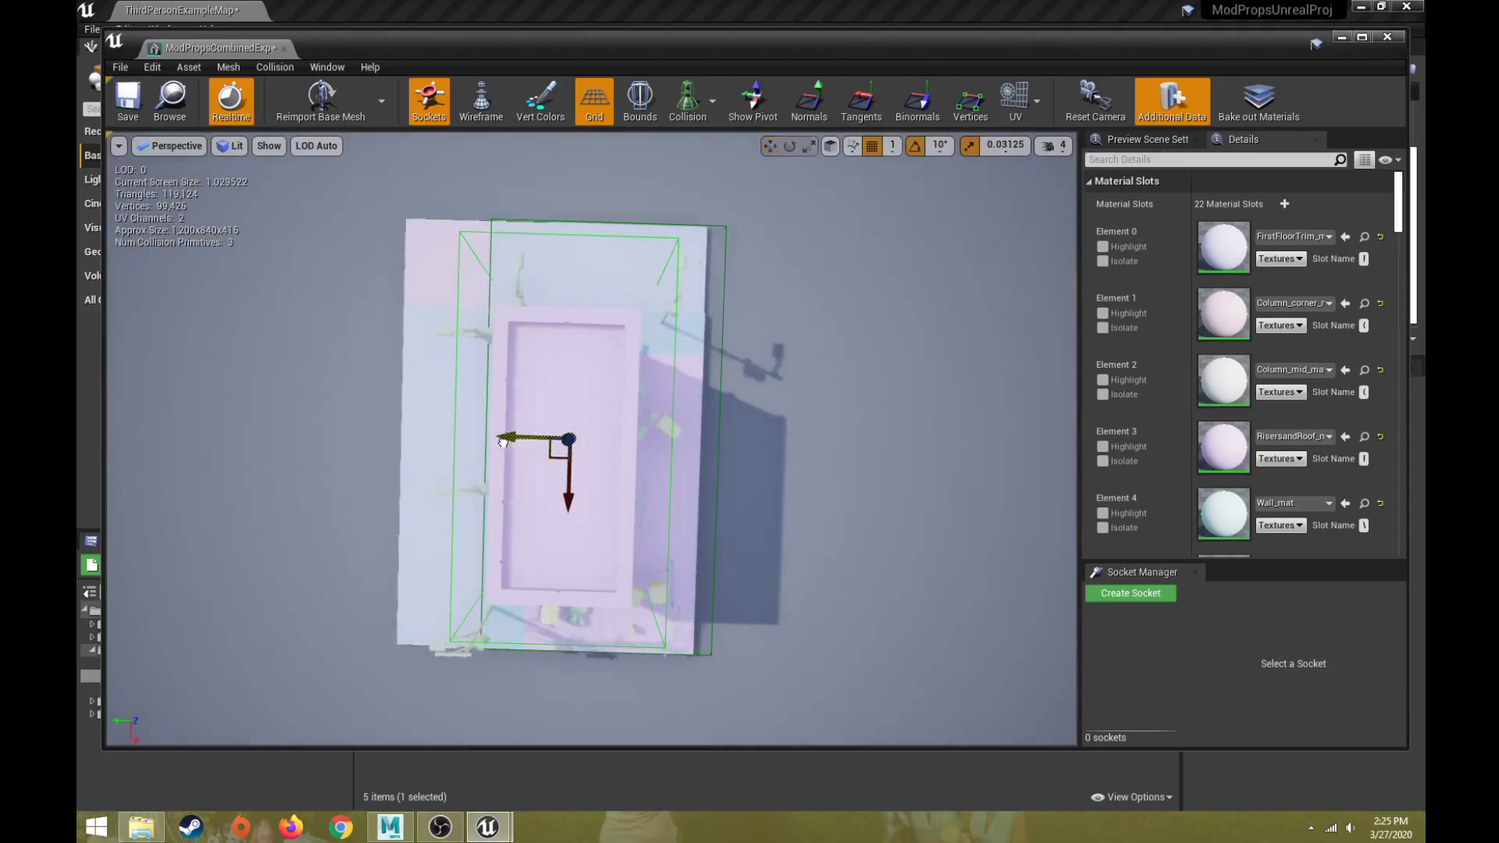
mouse_move(567, 503)
mouse_down()
mouse_move(553, 525)
mouse_move(615, 561)
mouse_move(580, 497)
mouse_up()
key(r)
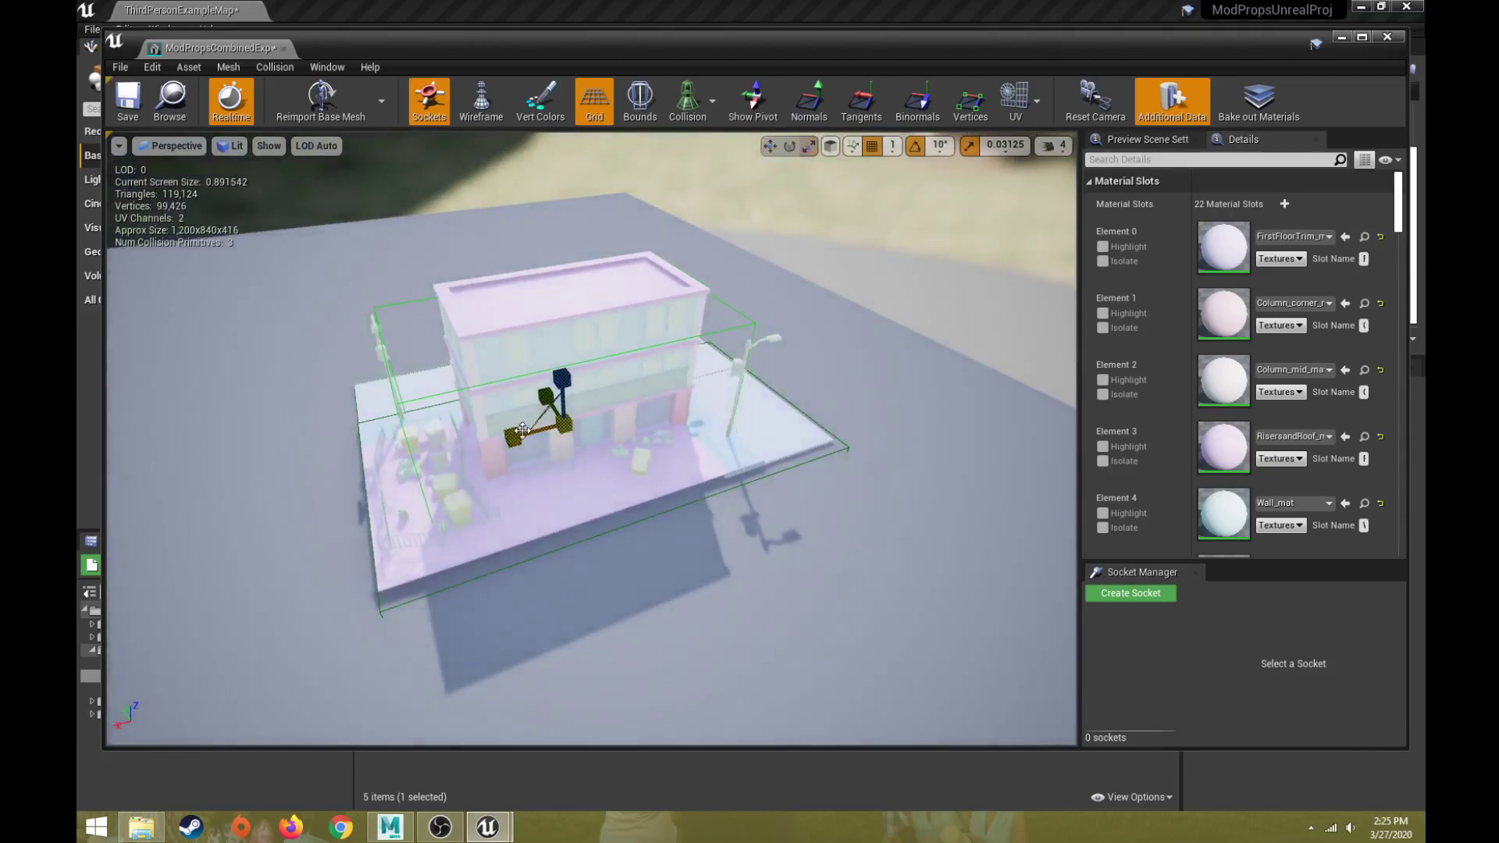
drag(518, 434, 504, 431)
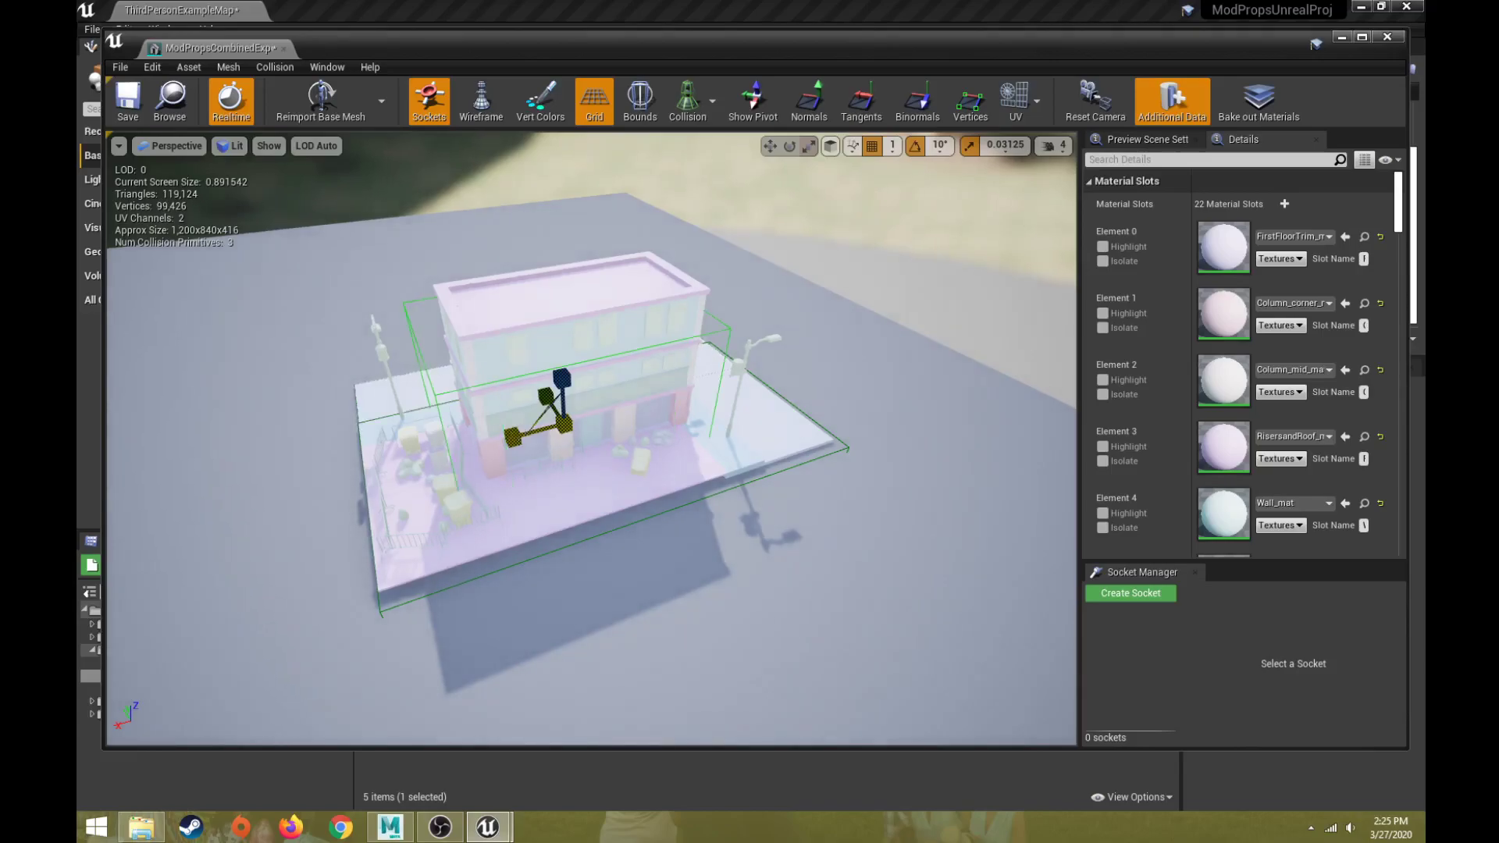
Shift the tall collision box slightly along the building's length to line it up with the end walls.
scroll(619, 464, up, 6)
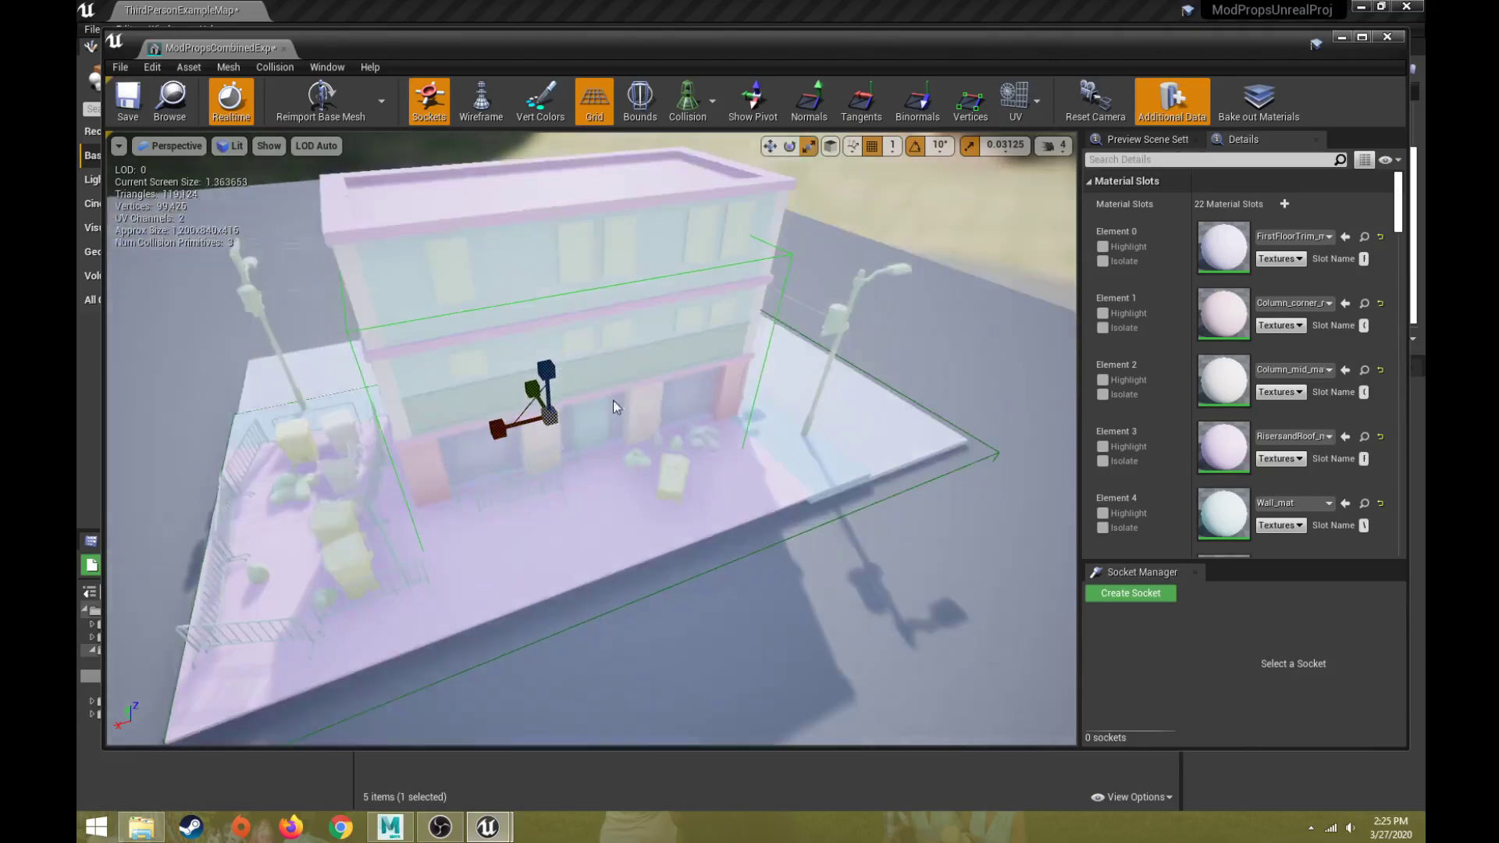
alt+drag(619, 464, 569, 436)
key(w)
drag(495, 405, 506, 405)
scroll(526, 304, down, 2)
alt+drag(526, 303, 515, 408)
alt+drag(507, 460, 734, 328)
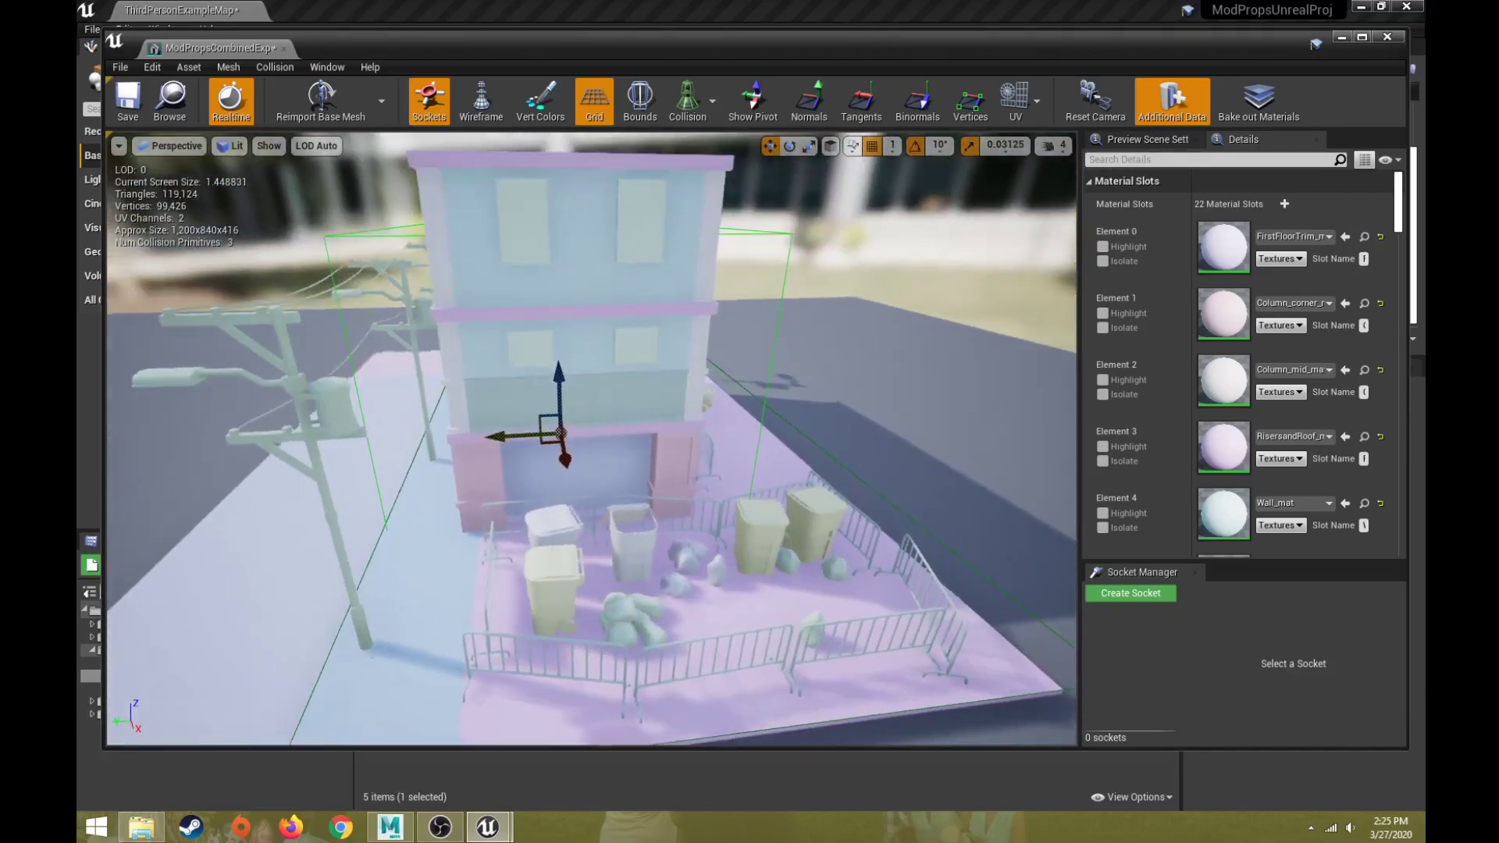
Reposition the tall collision box along the building's length relative to the end walls.
key(r)
drag(507, 434, 512, 434)
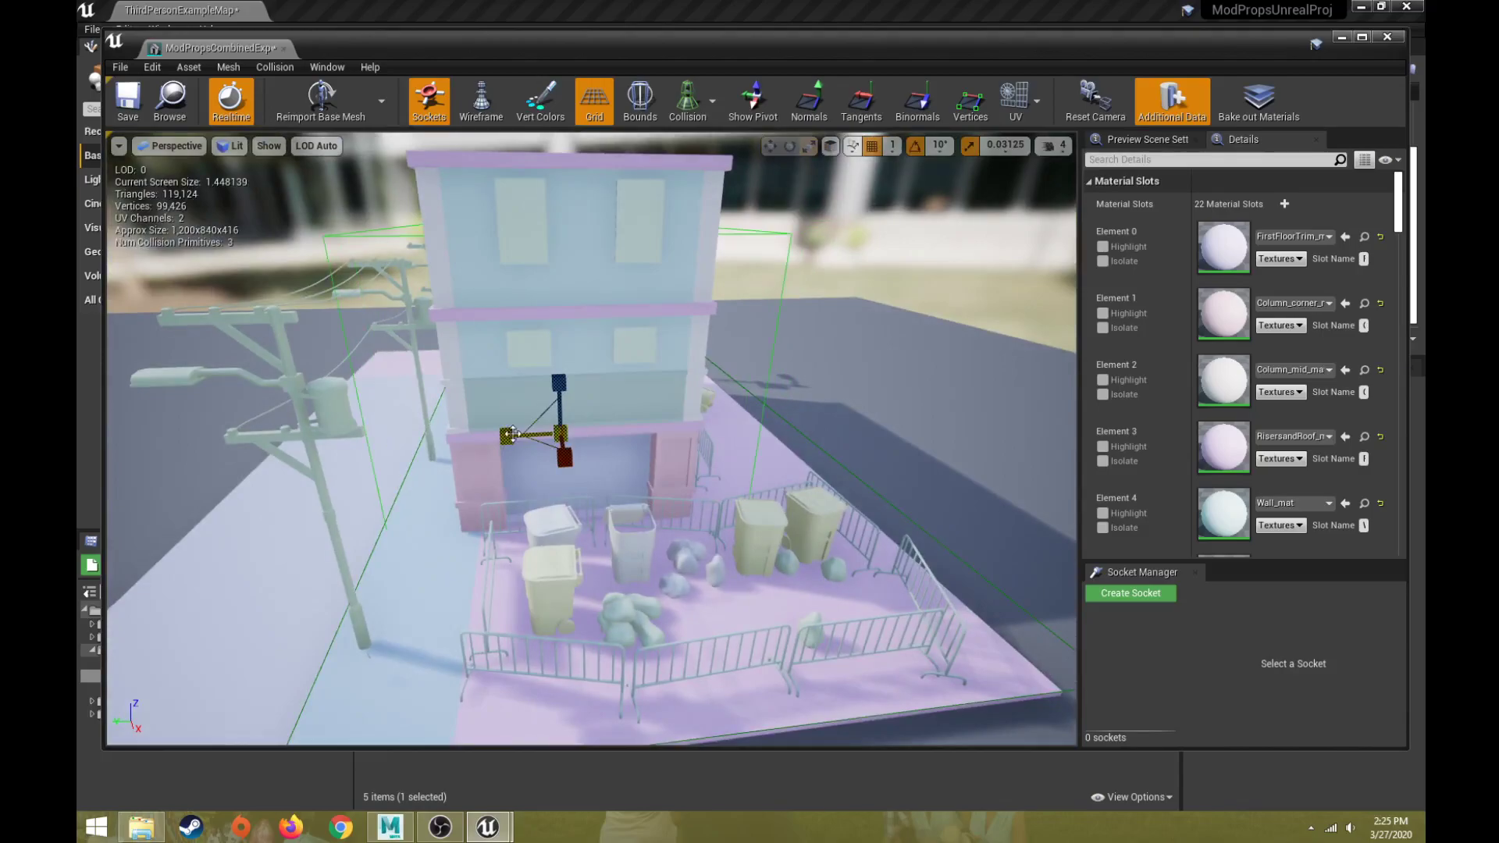
right_drag(509, 433, 470, 365)
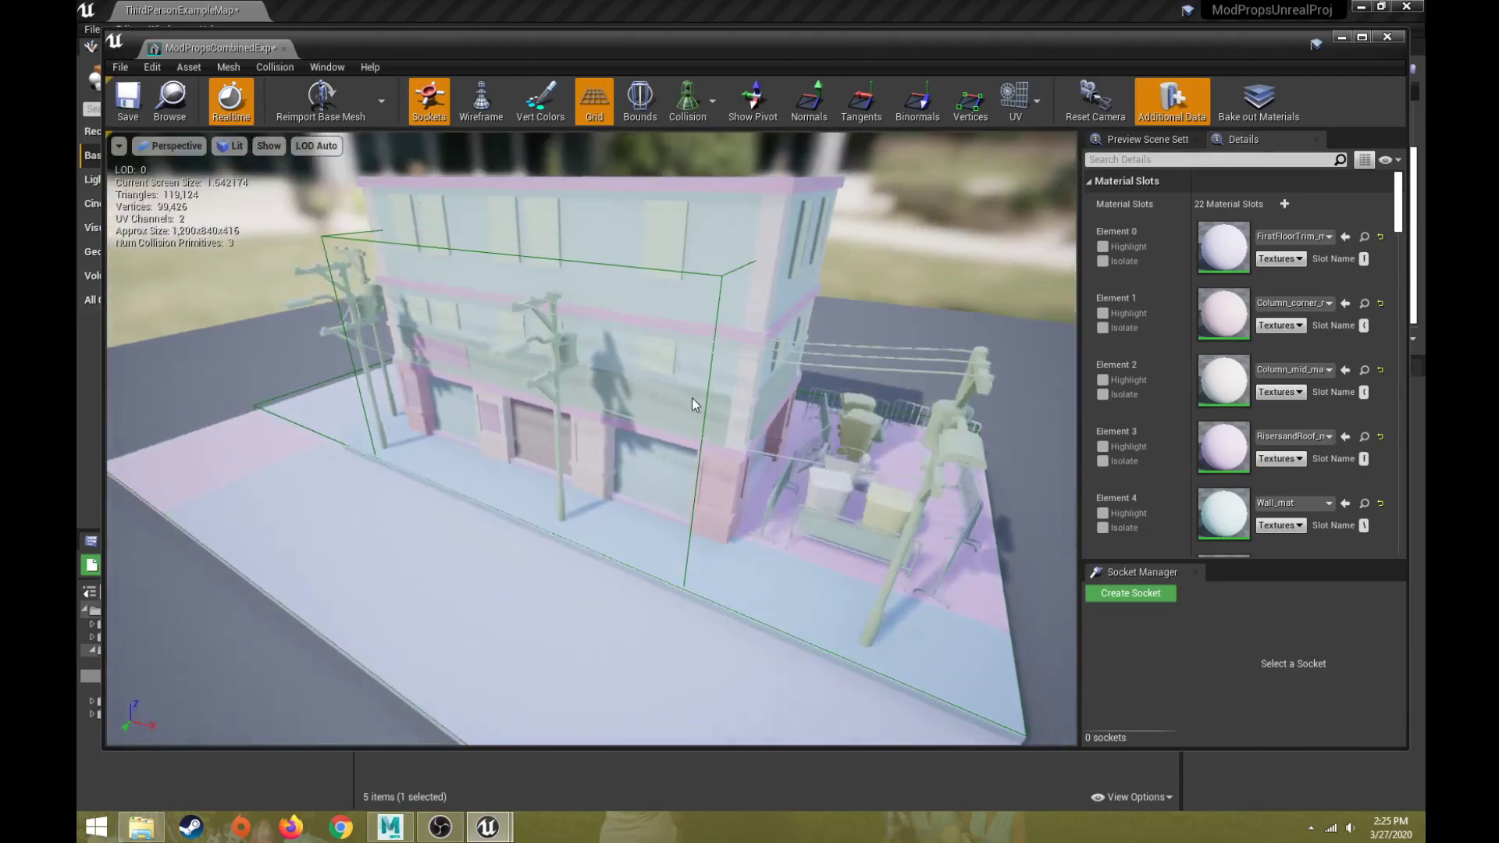
click(723, 279)
key(w)
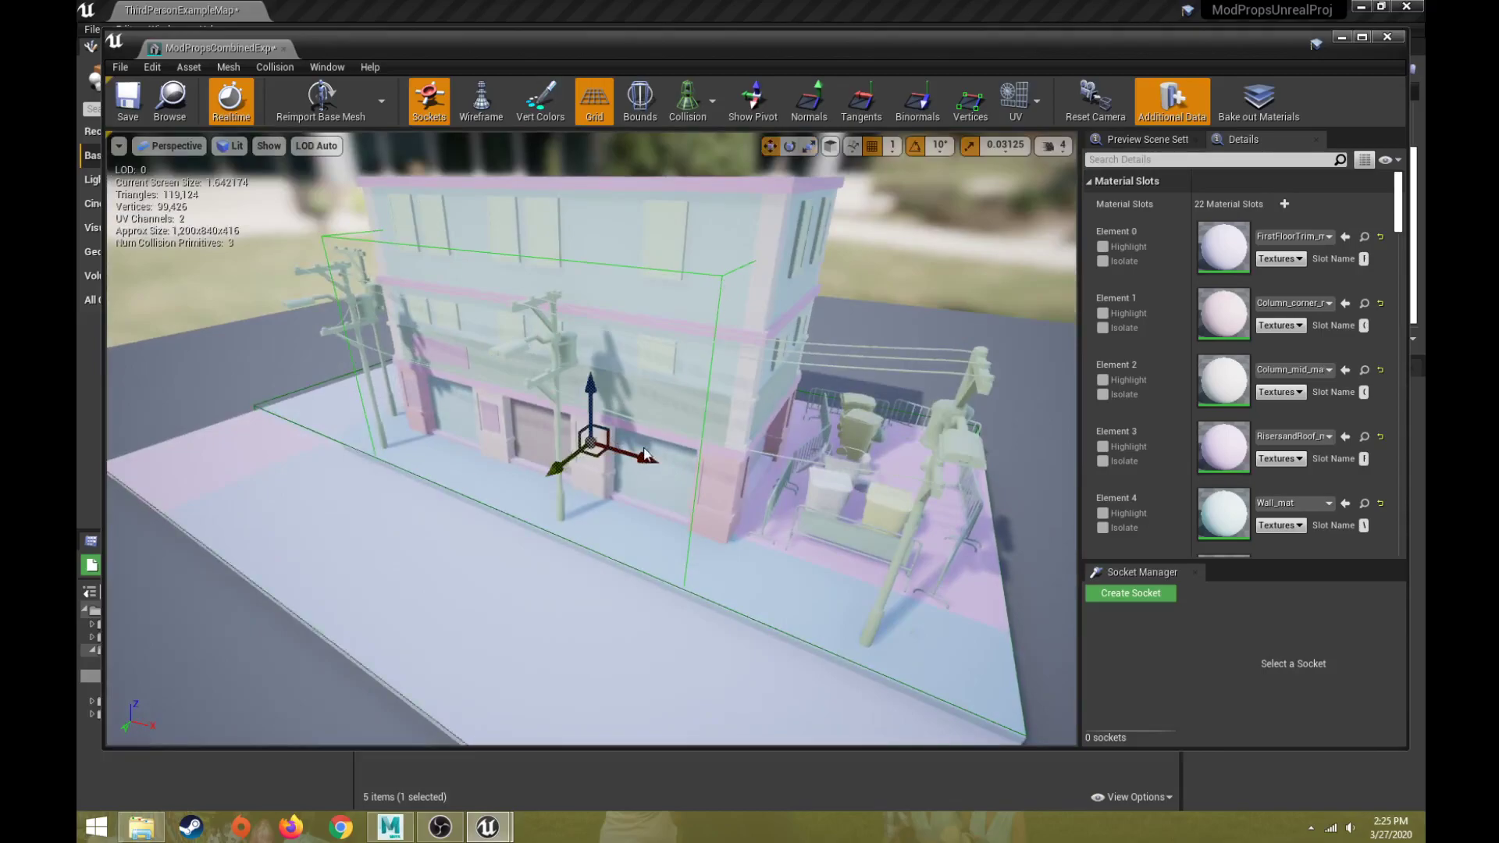
drag(658, 456, 594, 530)
Scale the tall collision box narrower across the building's depth to fit its front and rear walls.
key(r)
right_drag(664, 492, 665, 495)
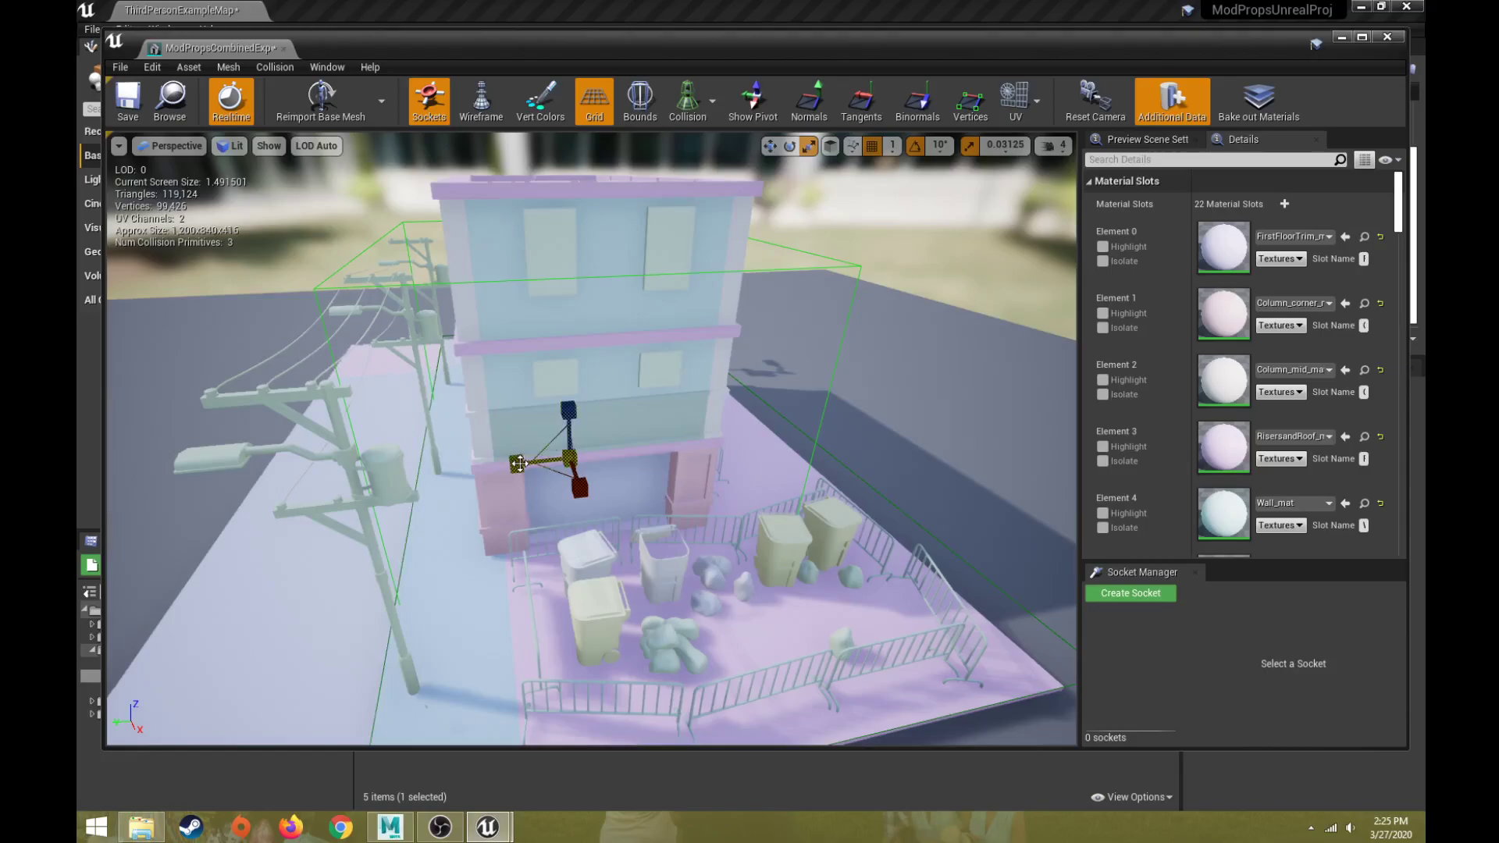
drag(520, 462, 527, 457)
scroll(482, 500, up, 3)
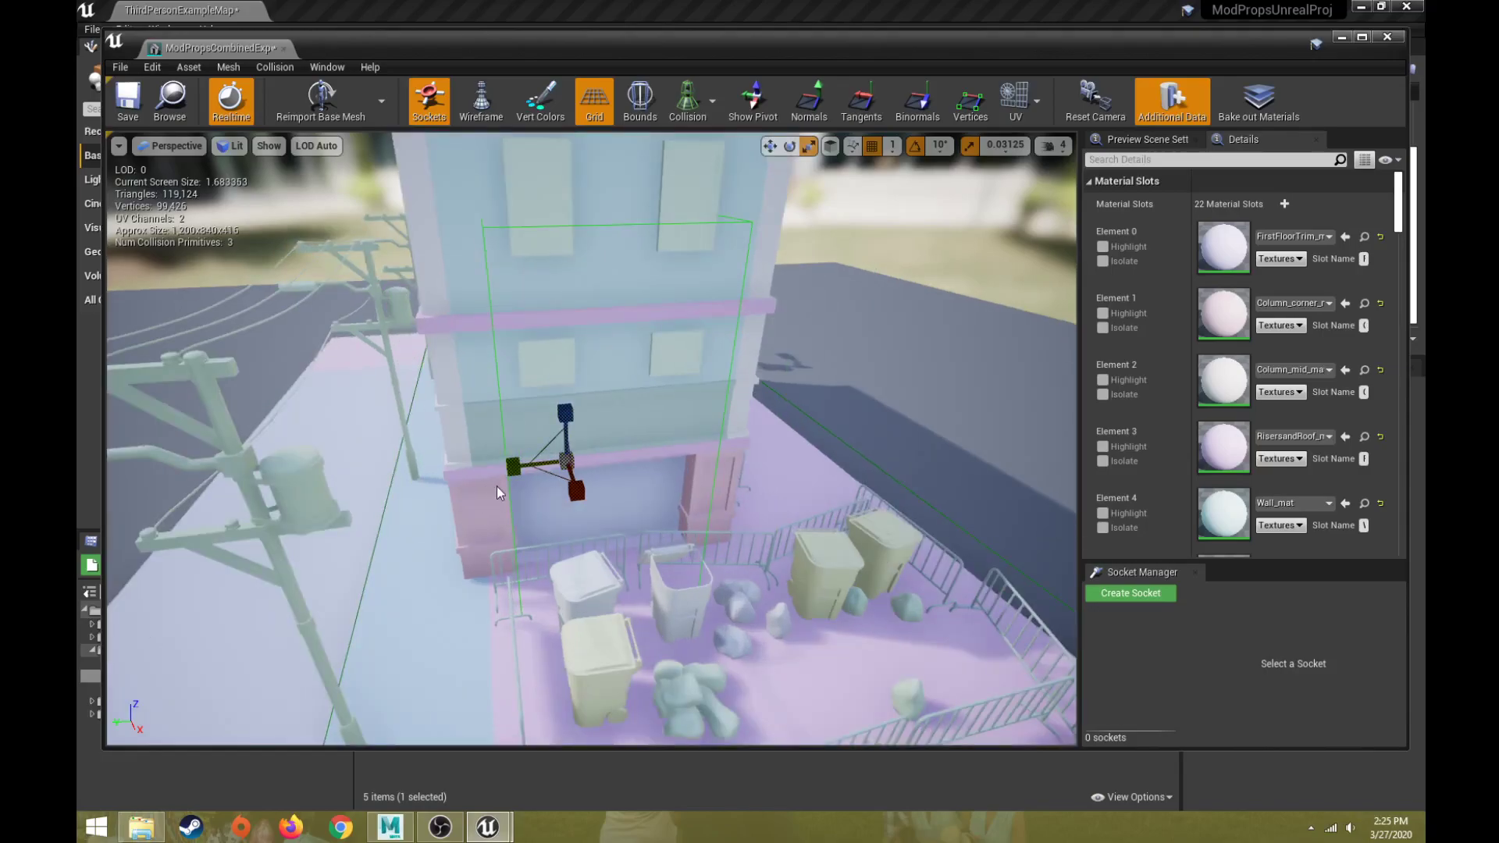
scroll(496, 486, up, 5)
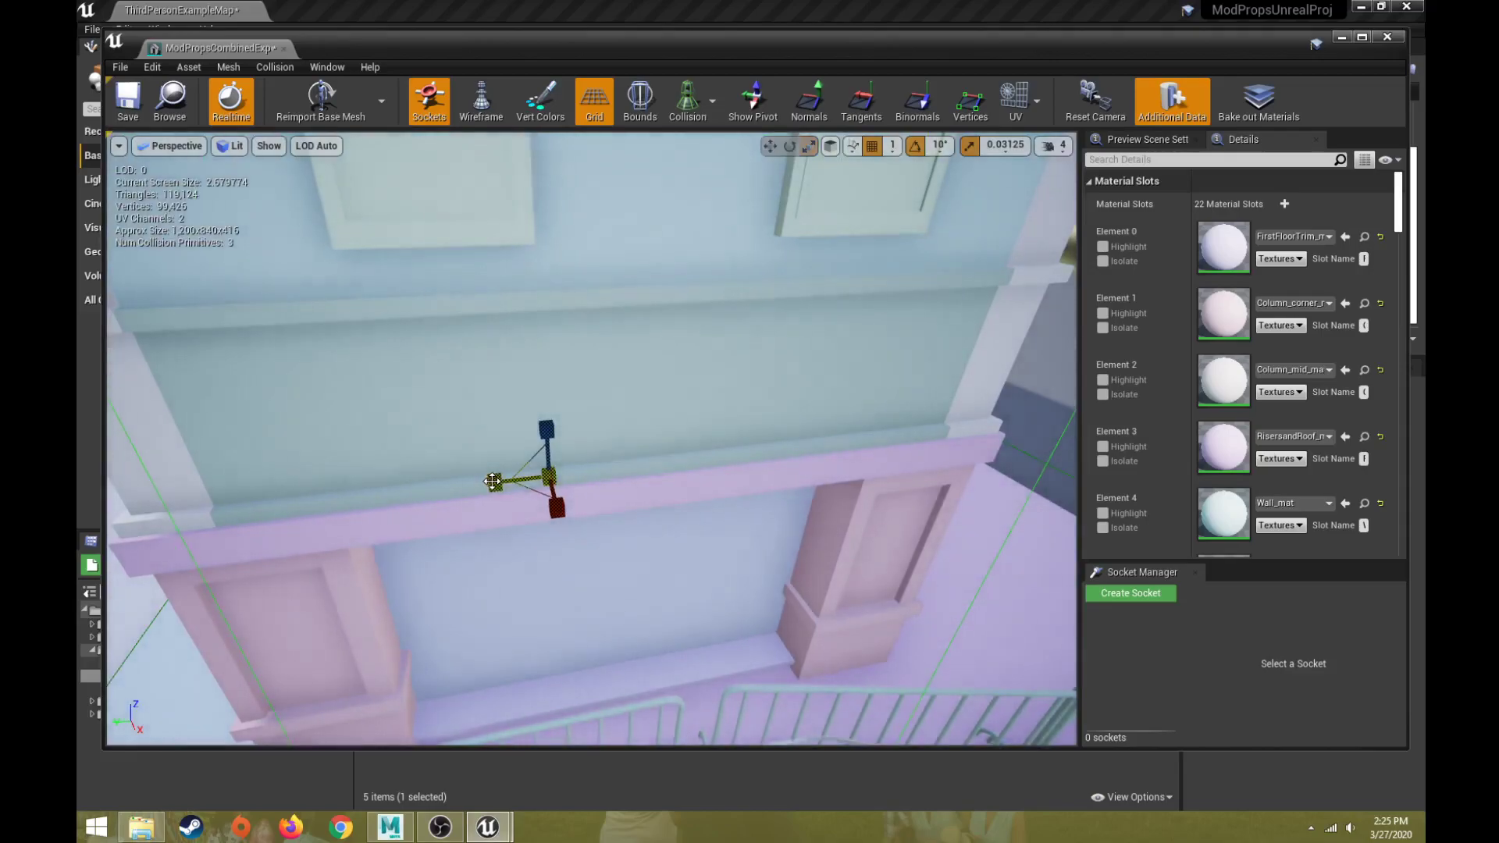
scroll(484, 481, down, 8)
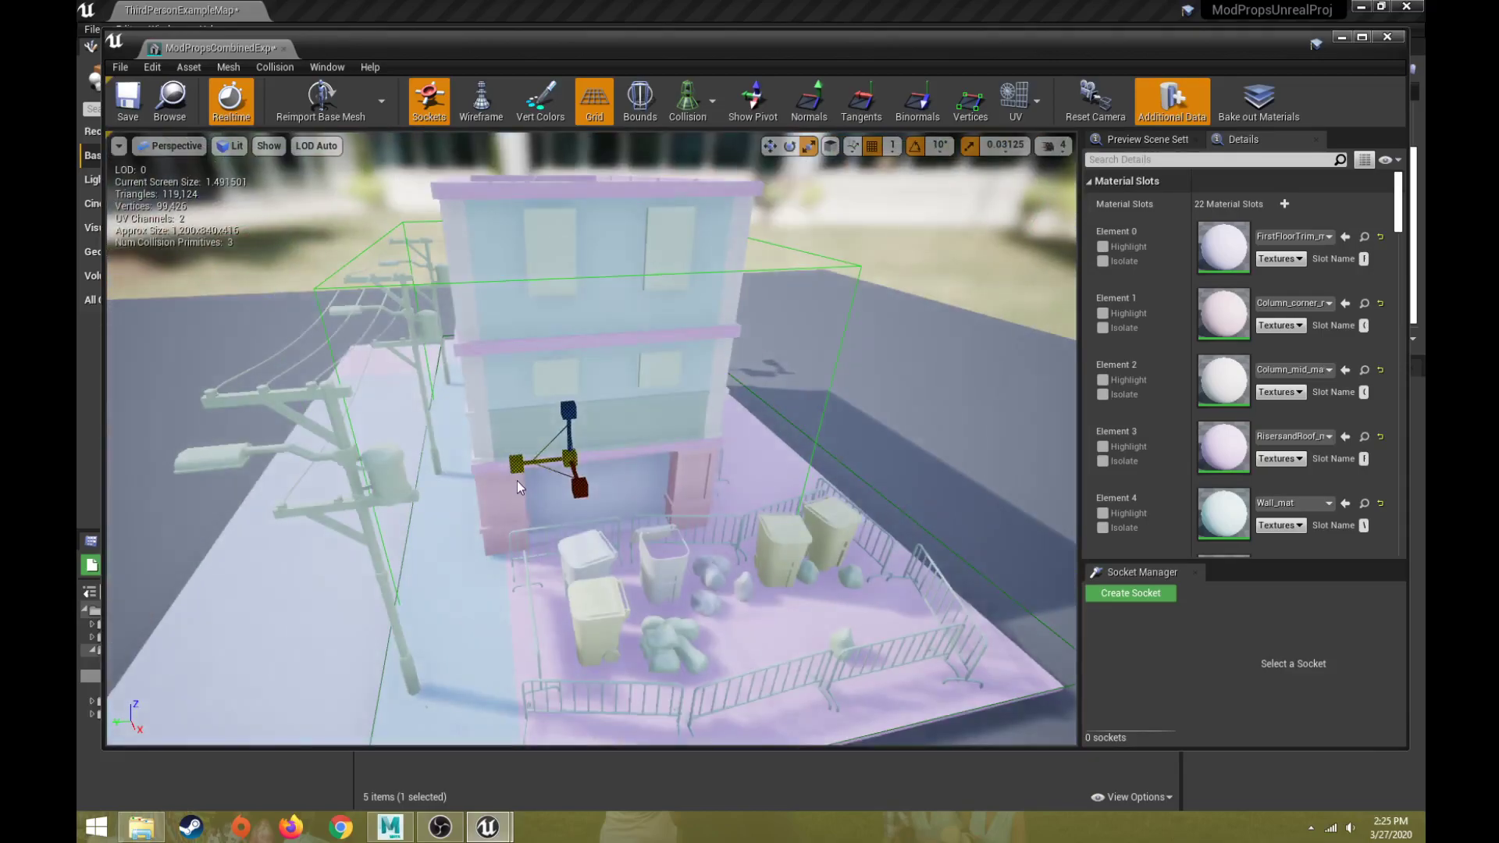
scroll(522, 477, up, 3)
drag(500, 483, 506, 490)
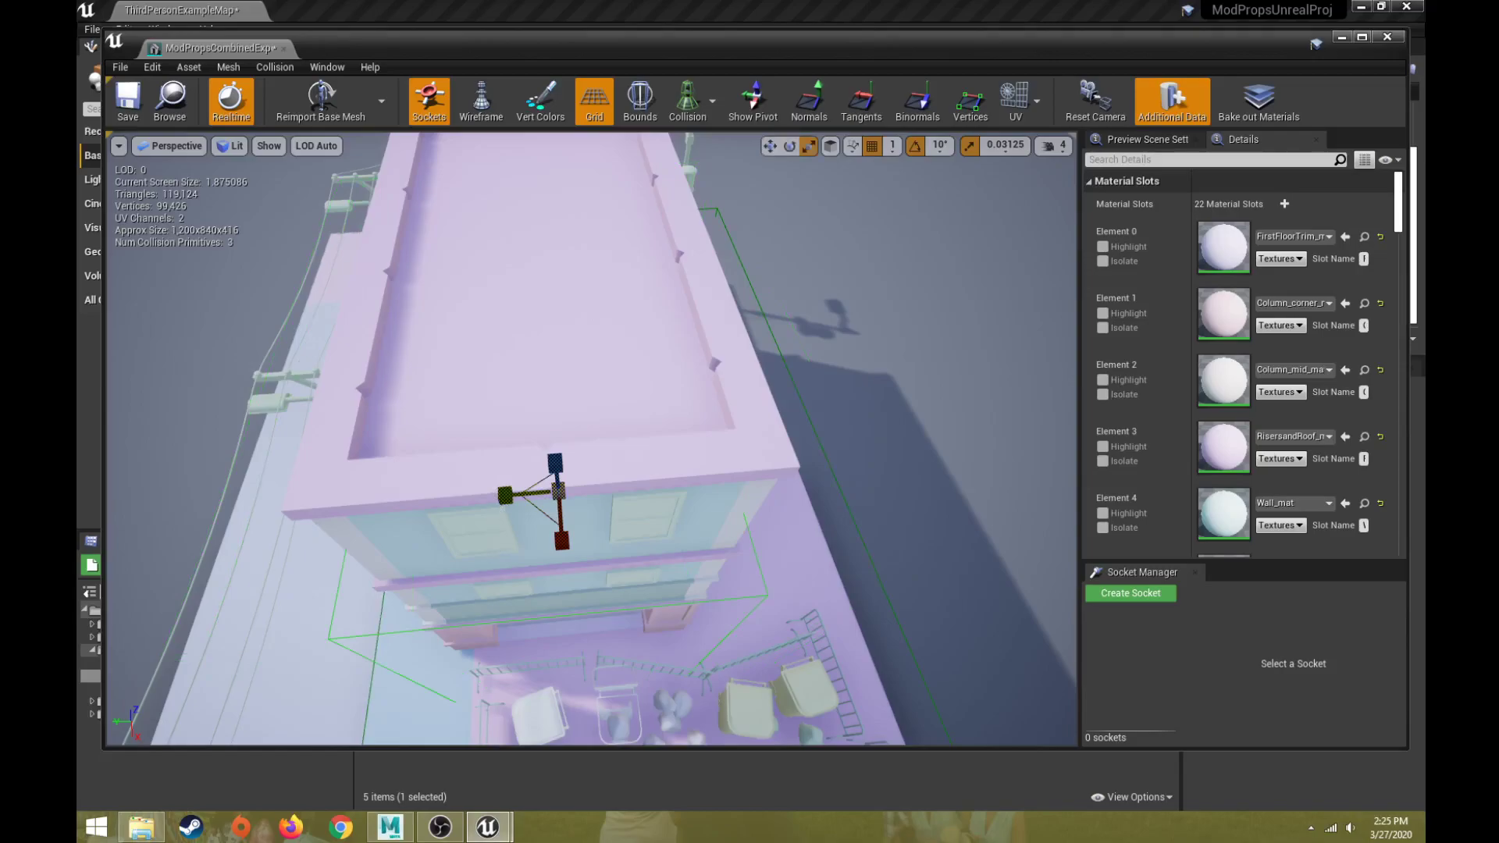
drag(500, 484, 490, 512)
Shift the tall collision box back along the building's length to match the walls, and save and close the mesh.
key(w)
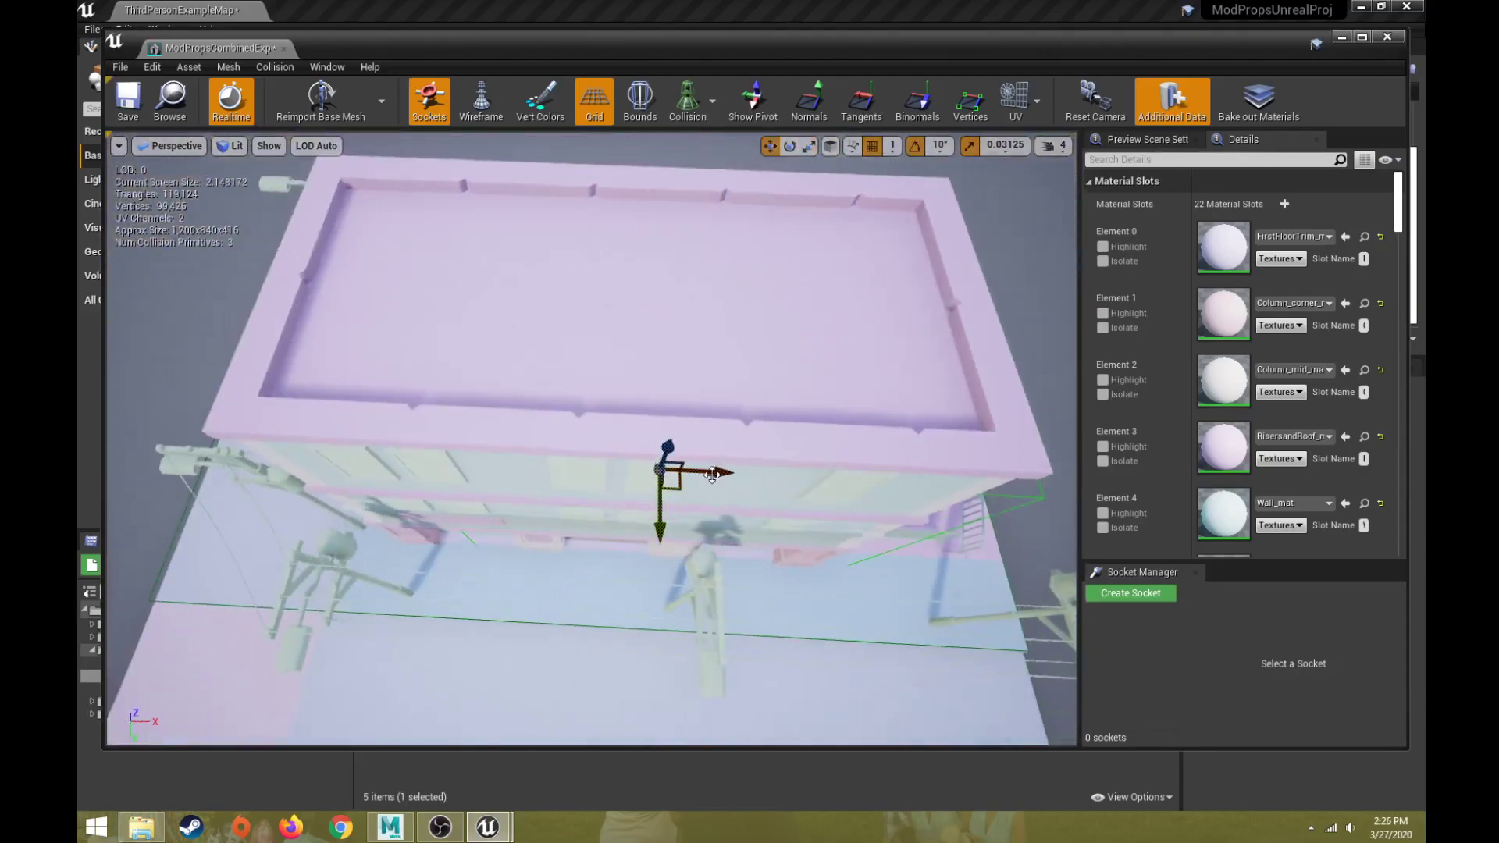
drag(711, 473, 688, 472)
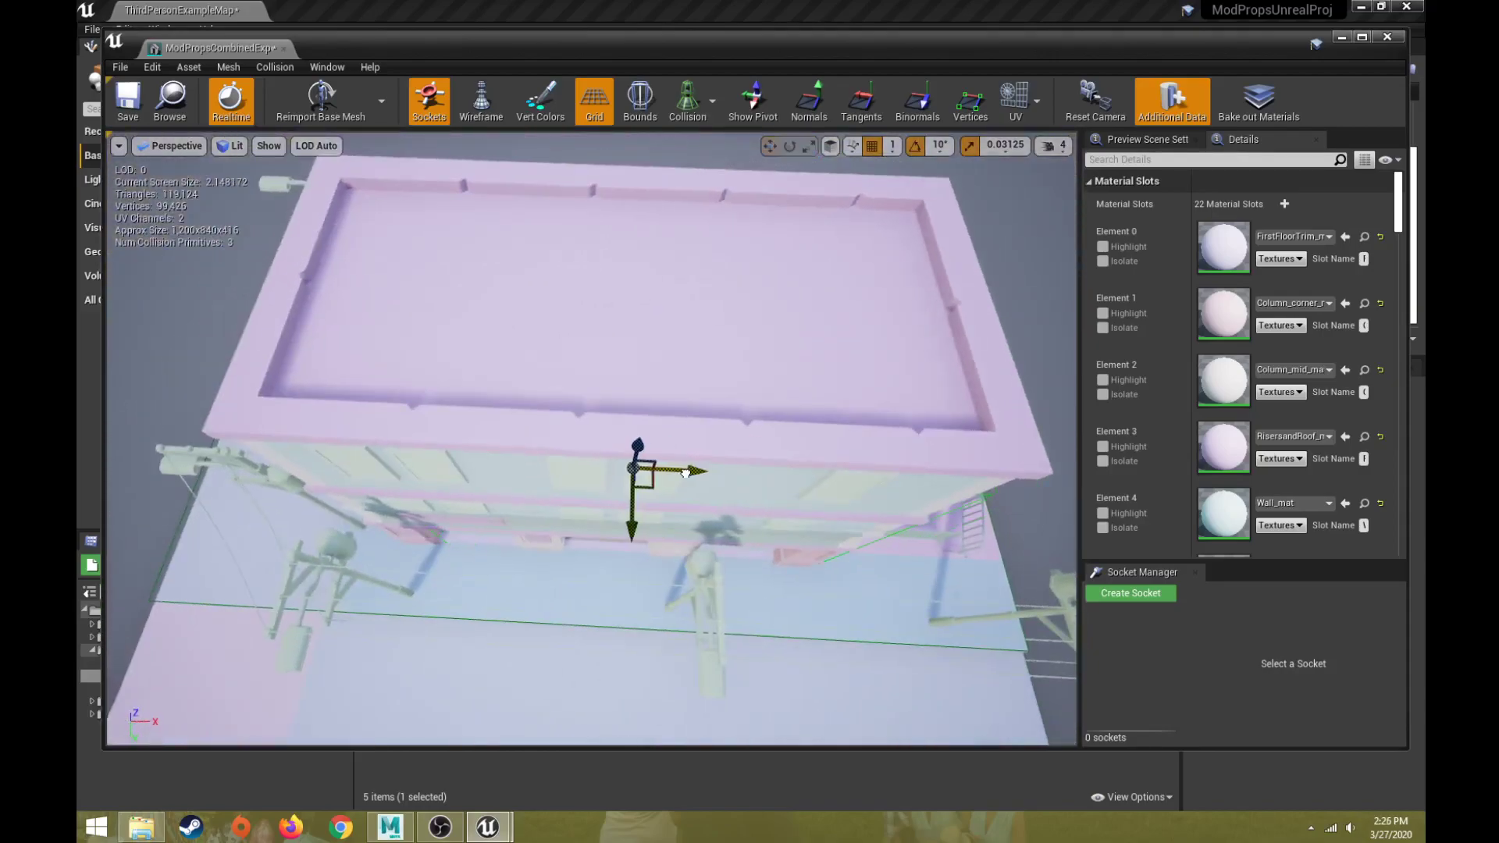
drag(504, 558, 534, 543)
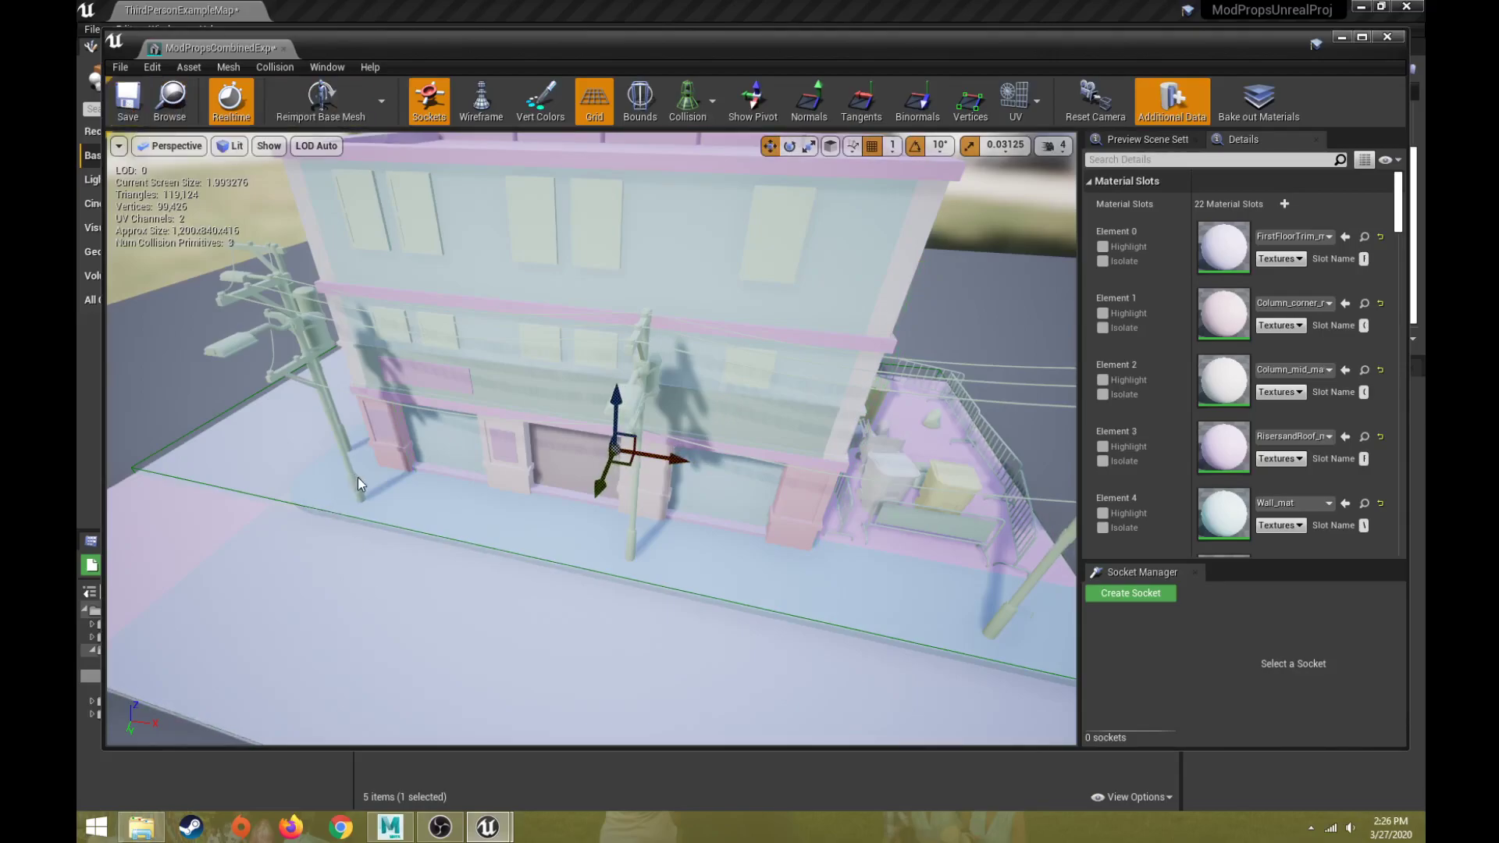
click(127, 100)
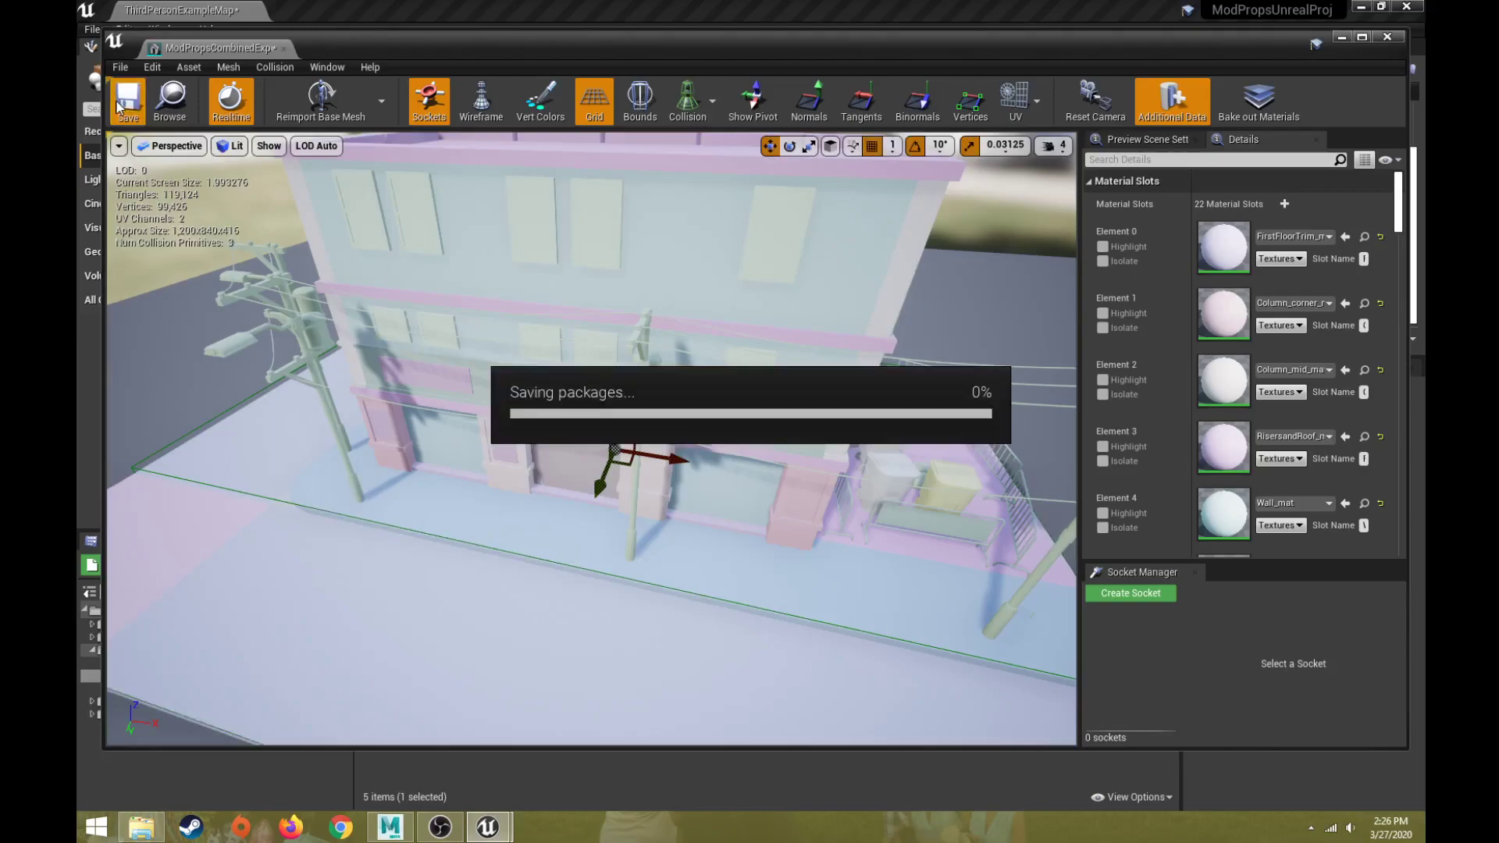
click(1387, 37)
Play the level and run the character onto the street and sidewalk to test collision along the building's front.
click(895, 60)
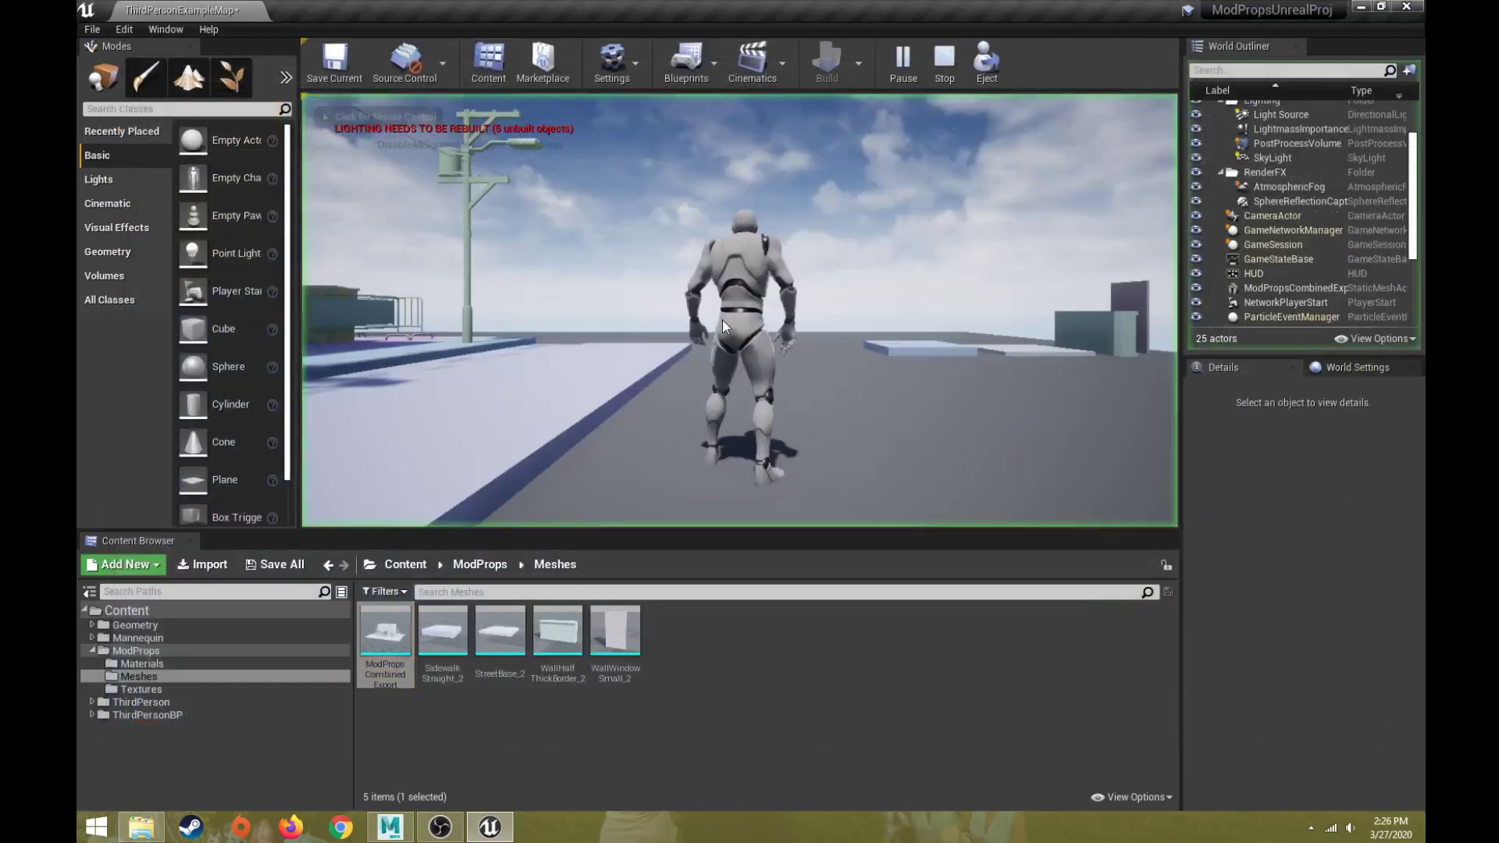
key(w)
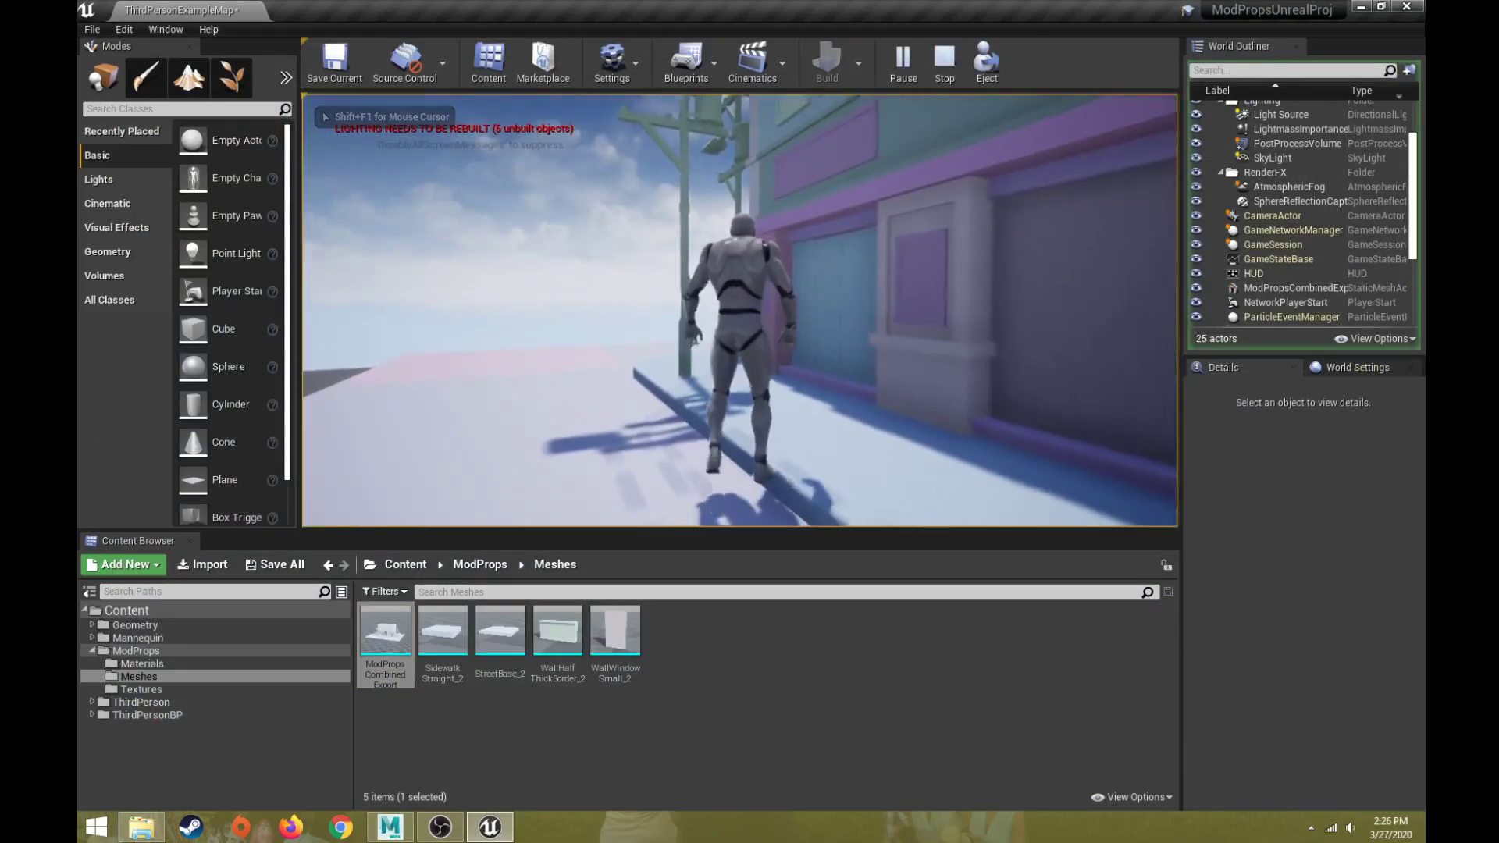
key(d)
key(d)
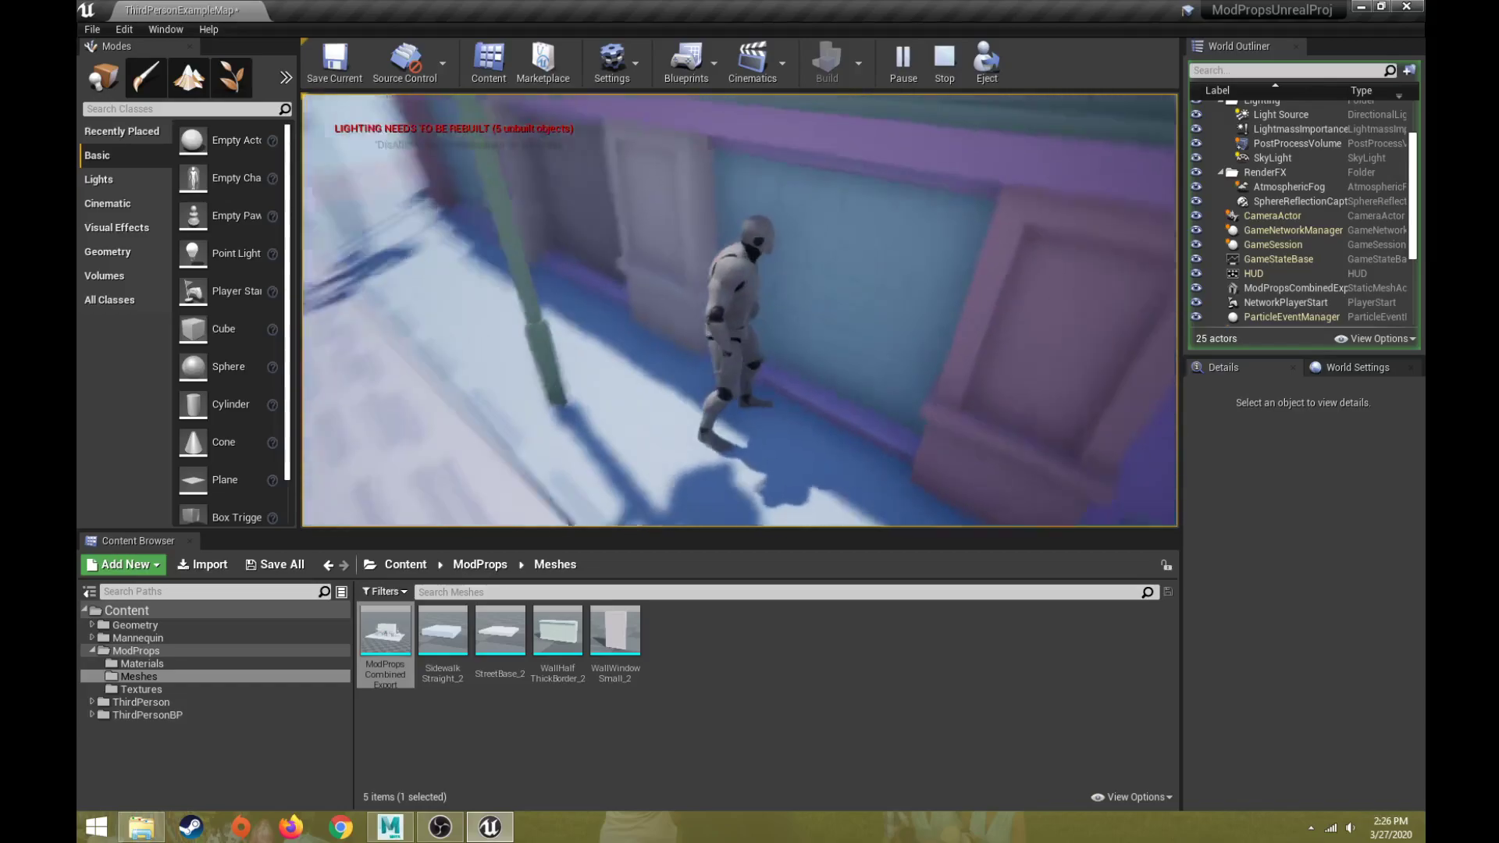
key(w)
key(w)
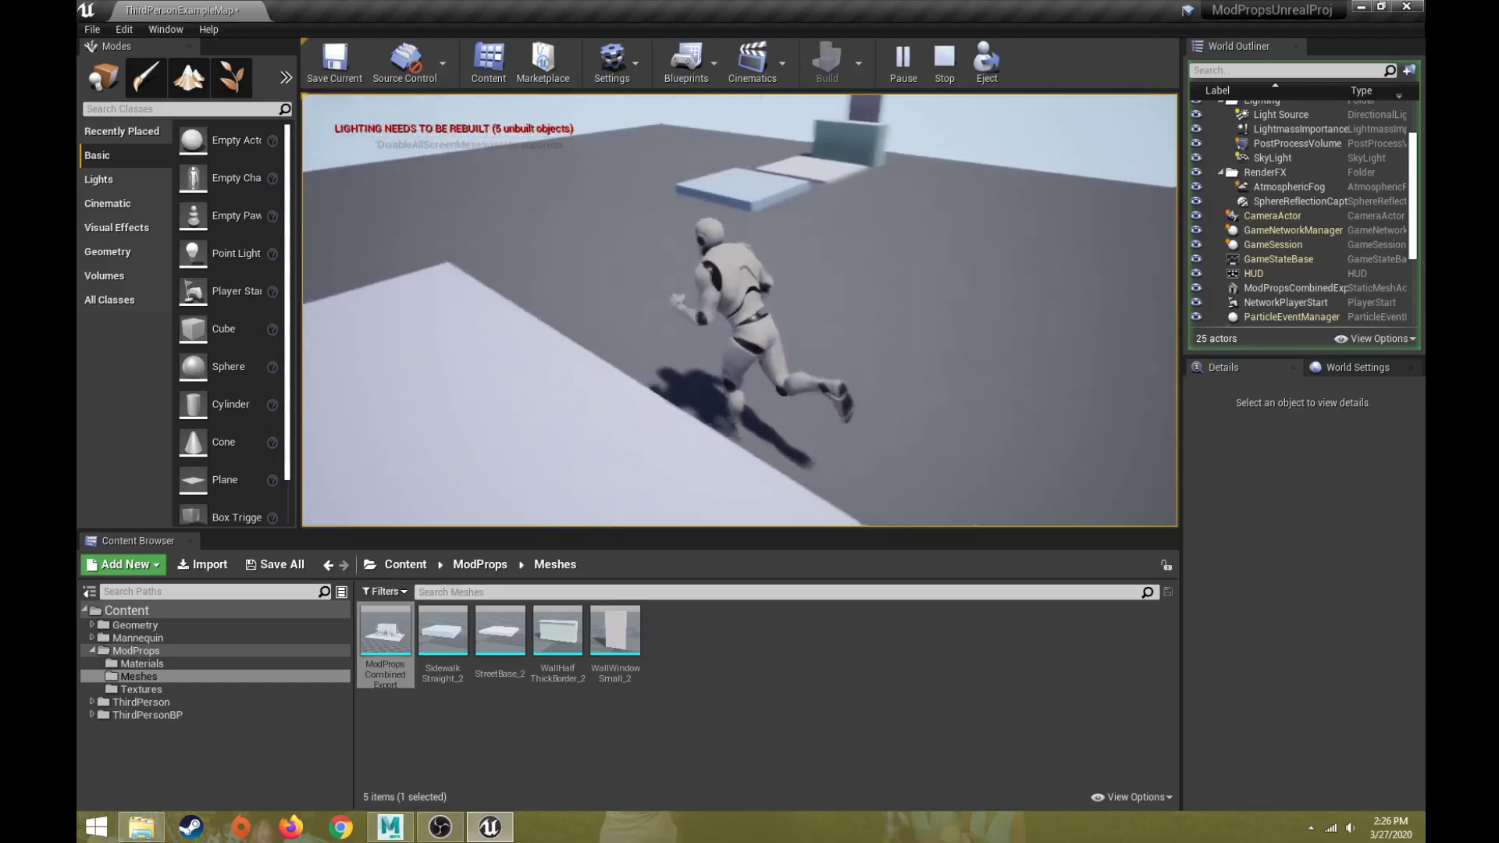
key(w)
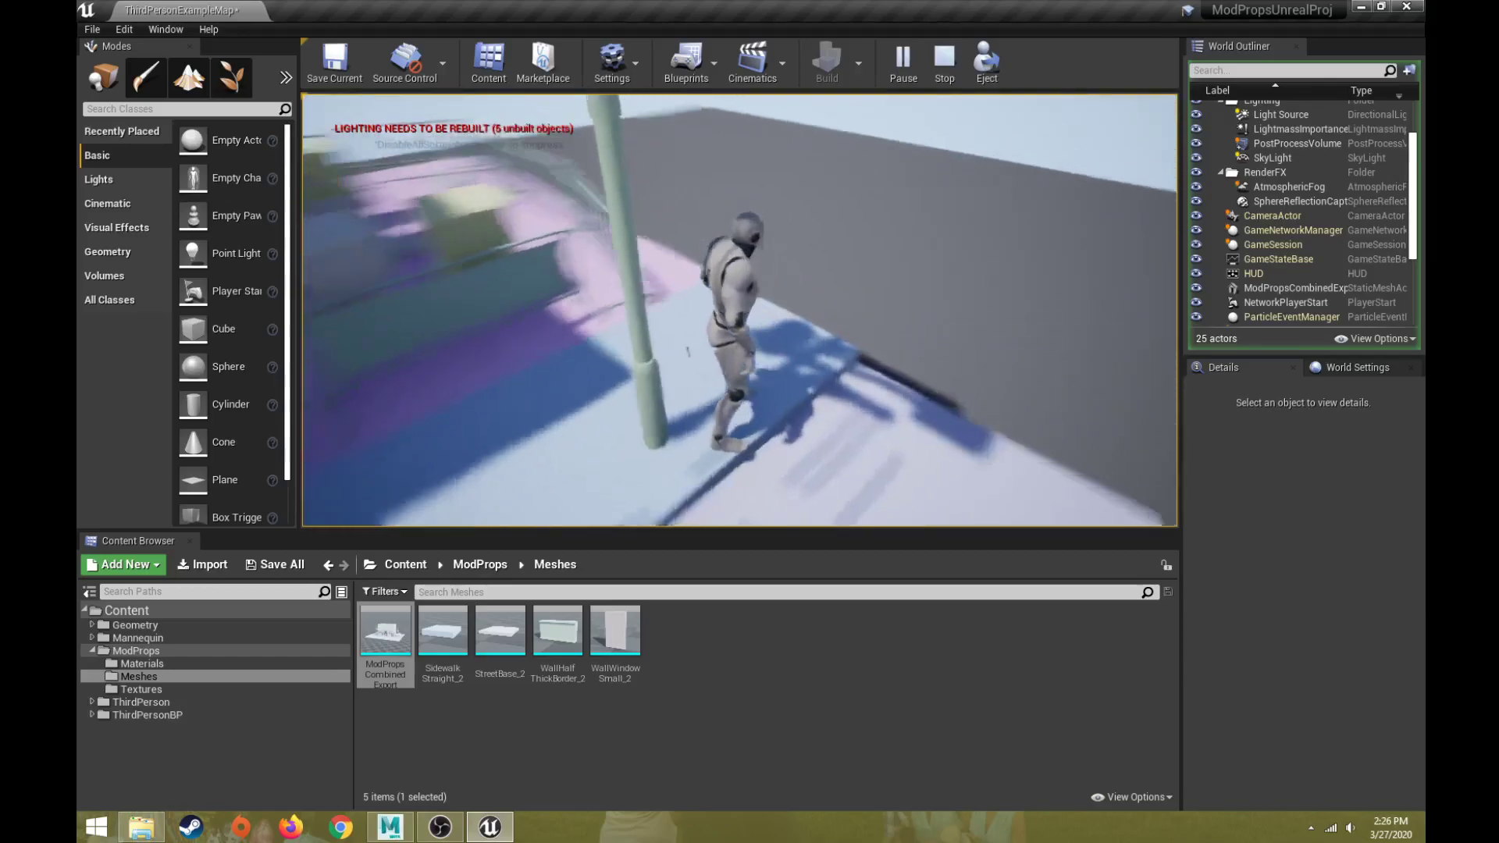
Run the character around the side and back of the building to test the sidewalk and wall collision.
key(d)
key(w)
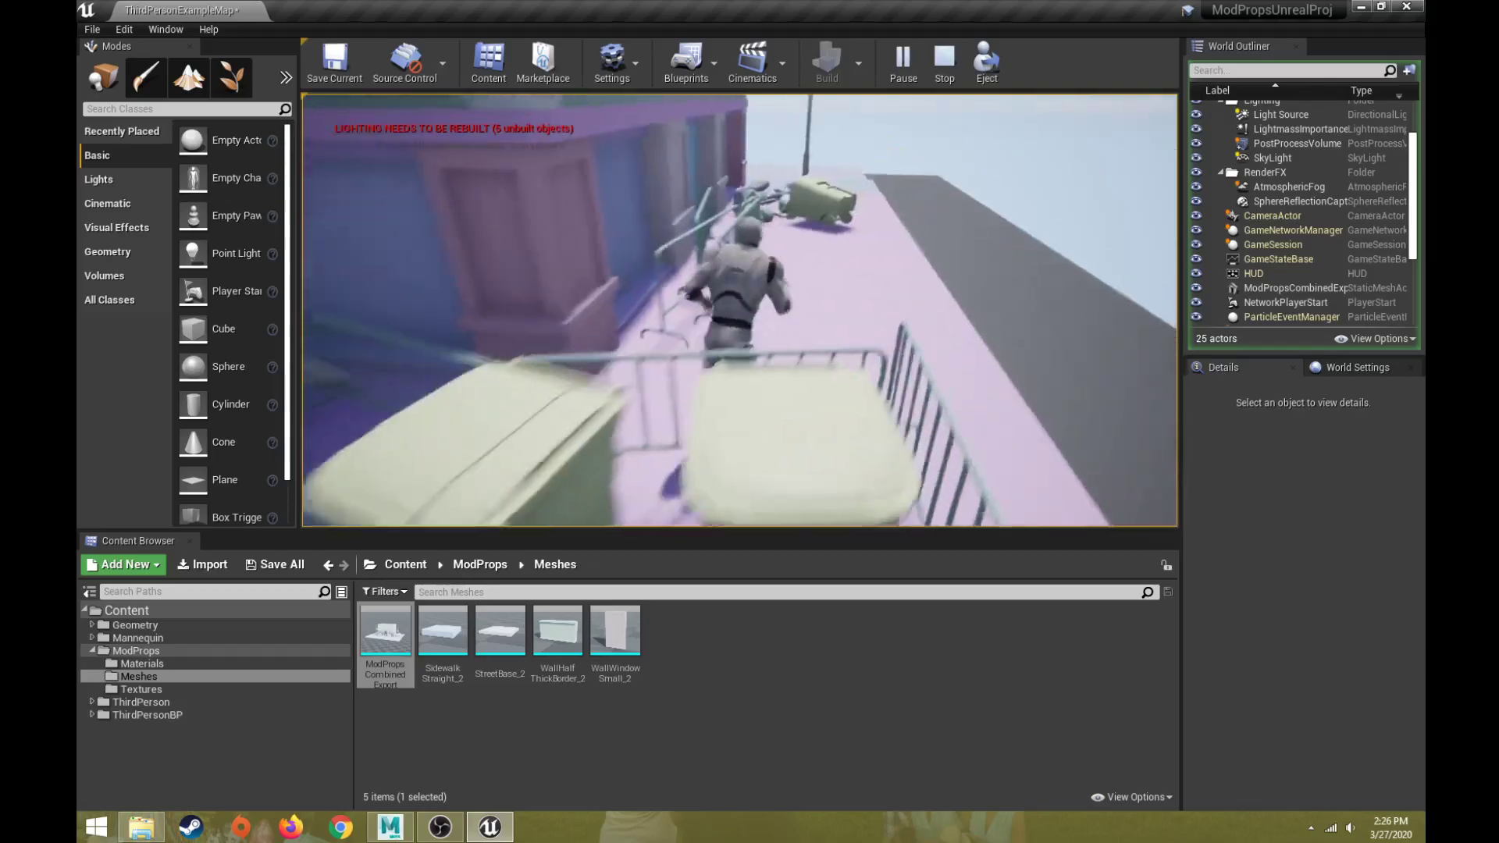
key(w)
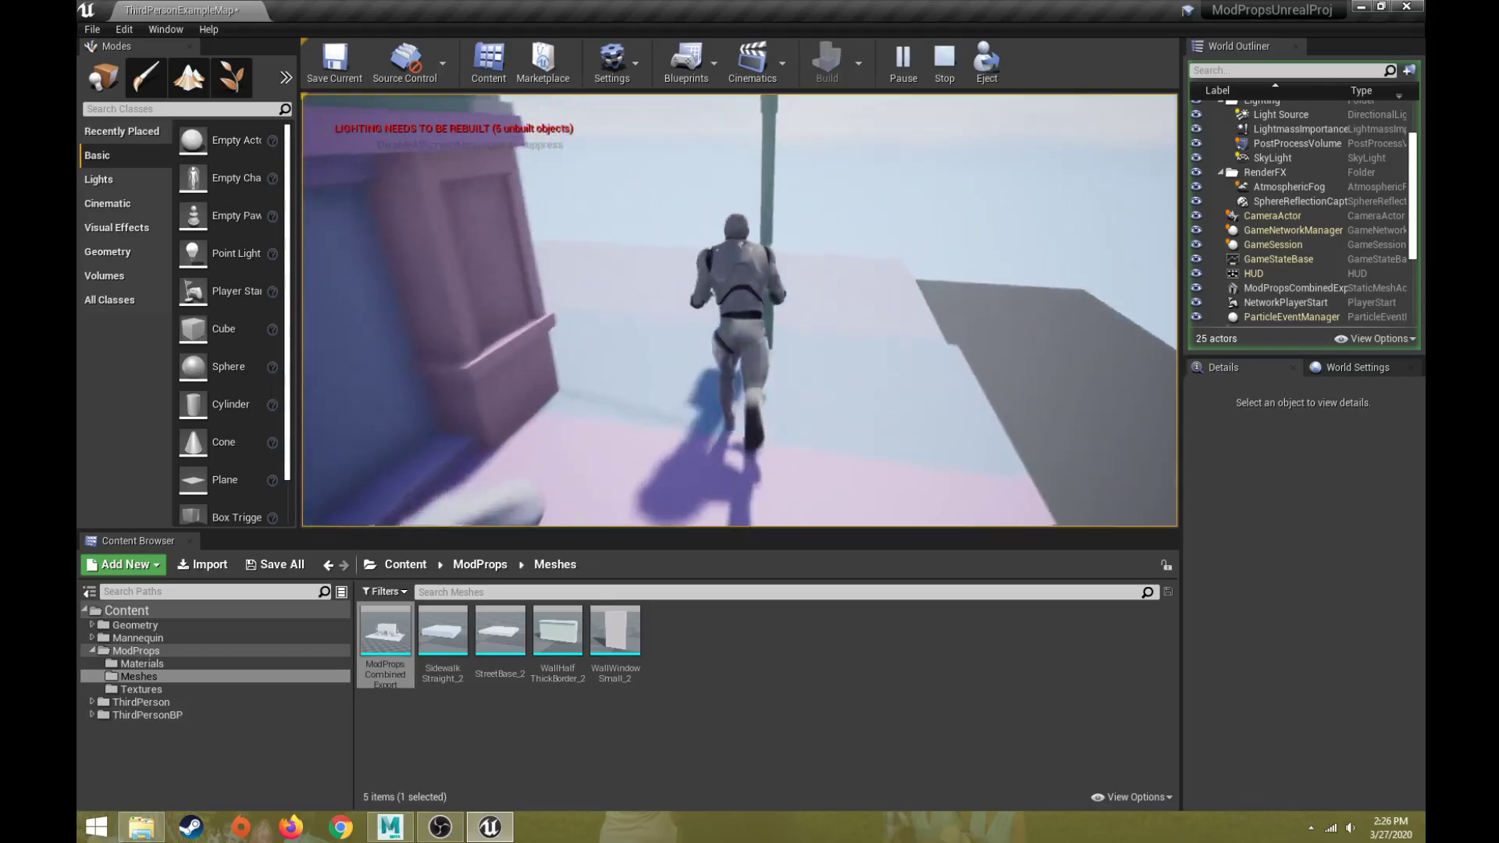
key(w)
key(d)
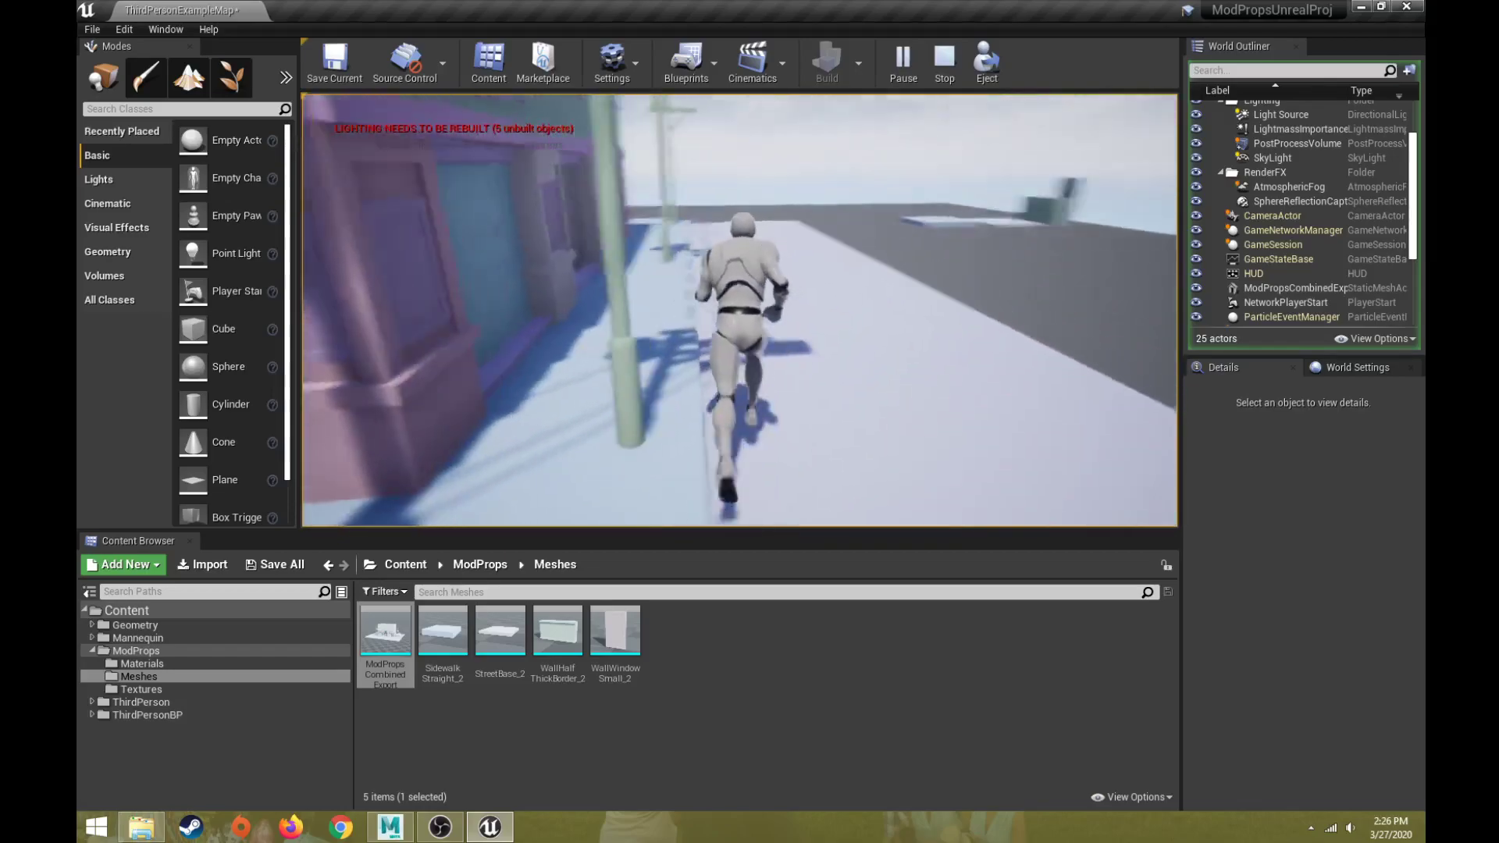
Run the character across the street and its outer edge to test the street collision, and end the play session.
key(w)
key(d)
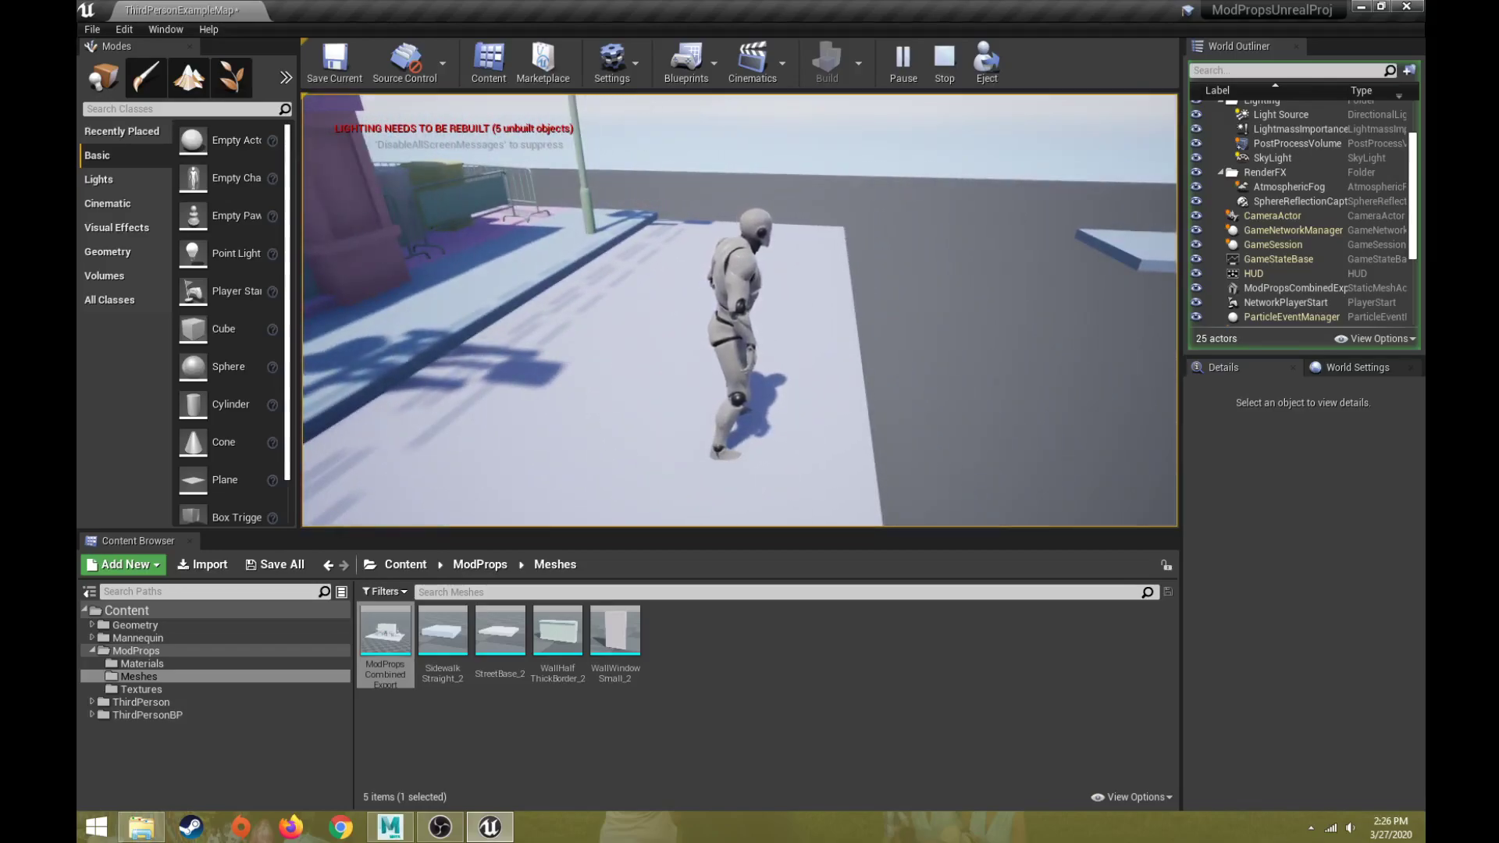
key(w)
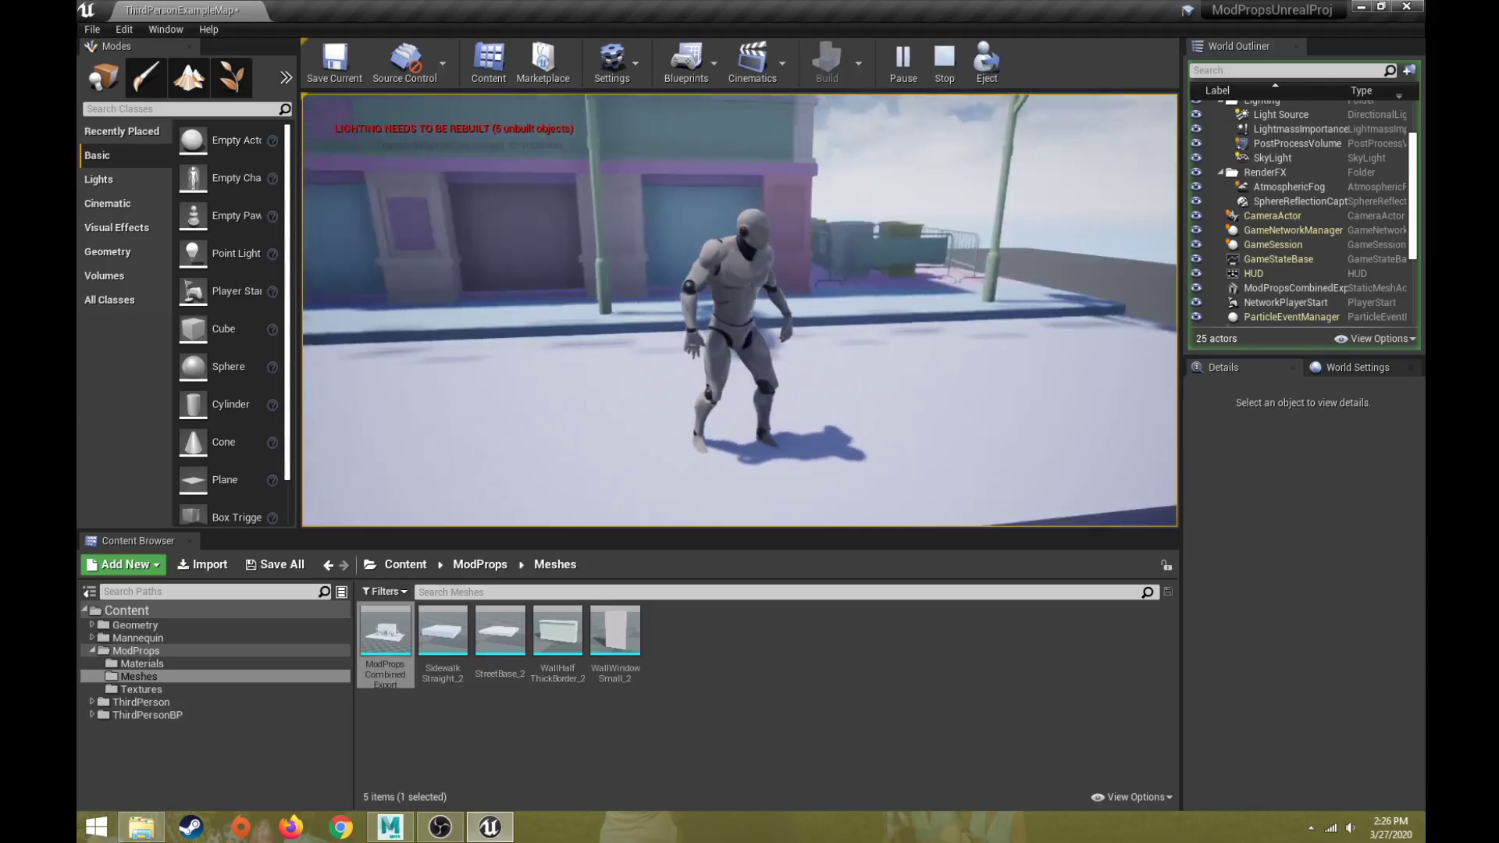
key(w)
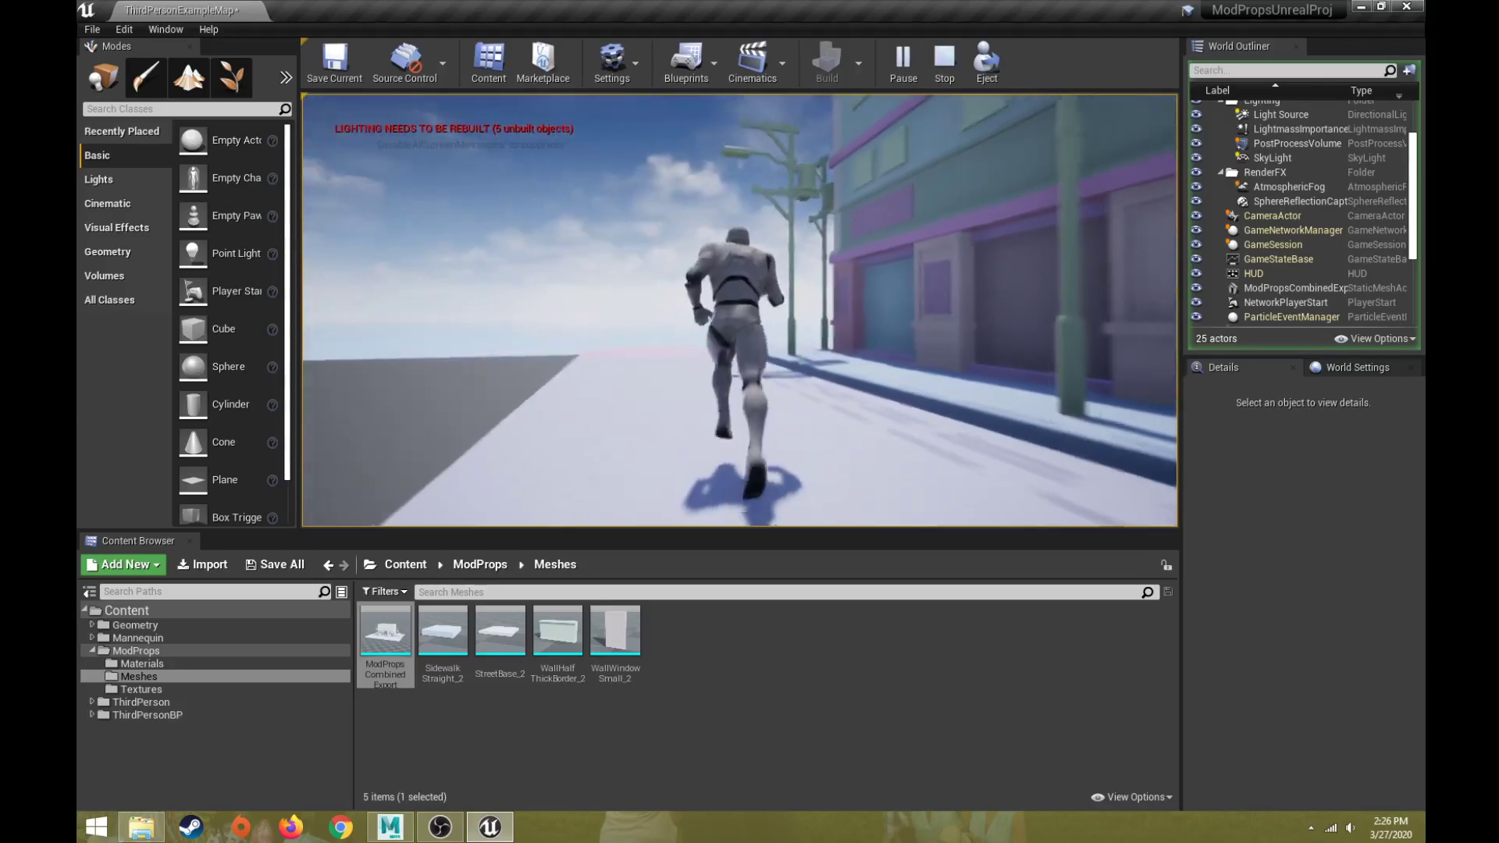
key(s)
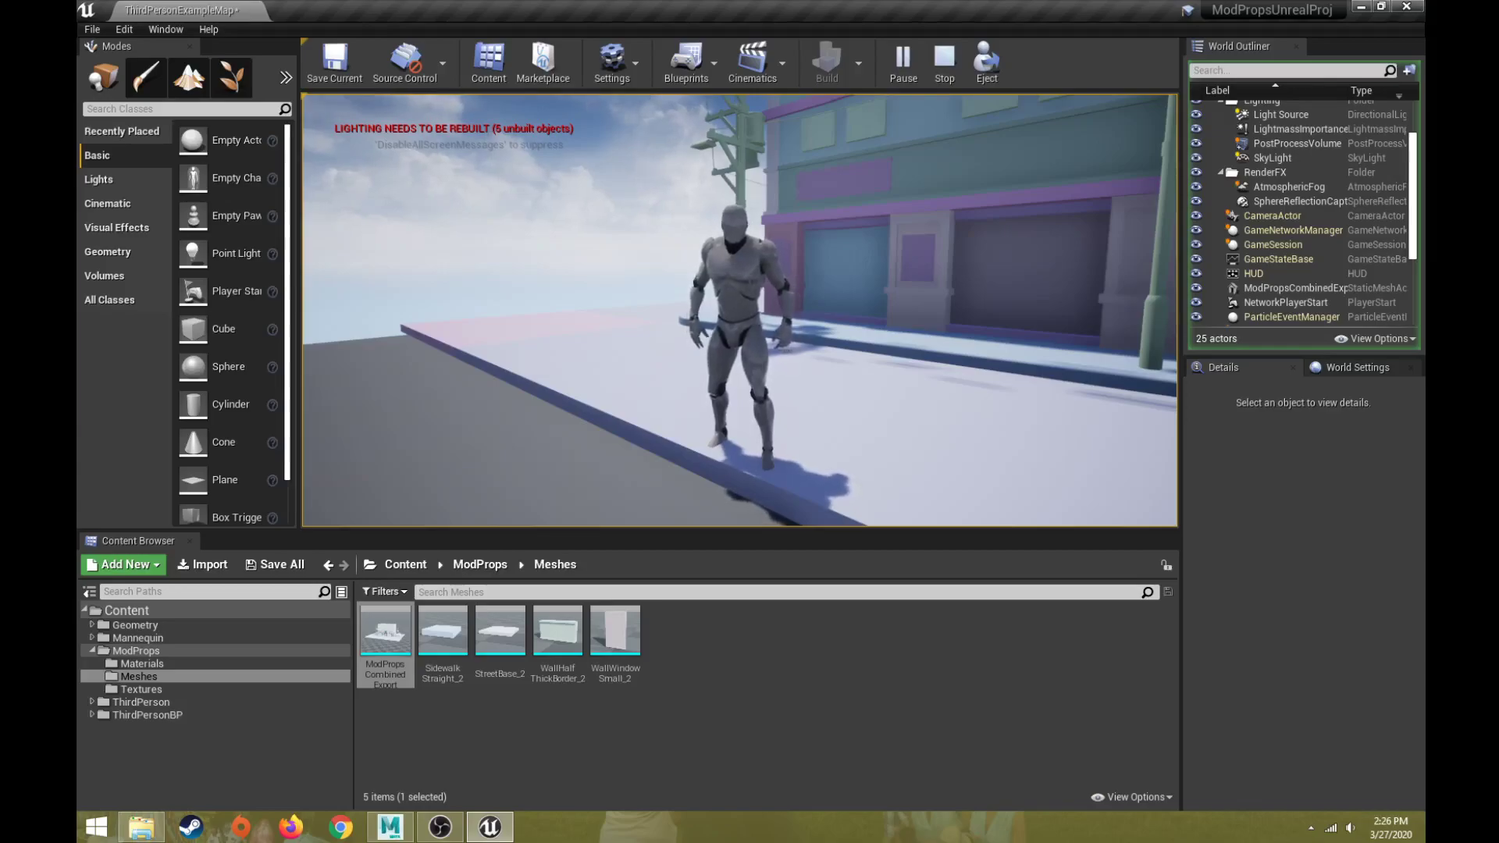
key(Escape)
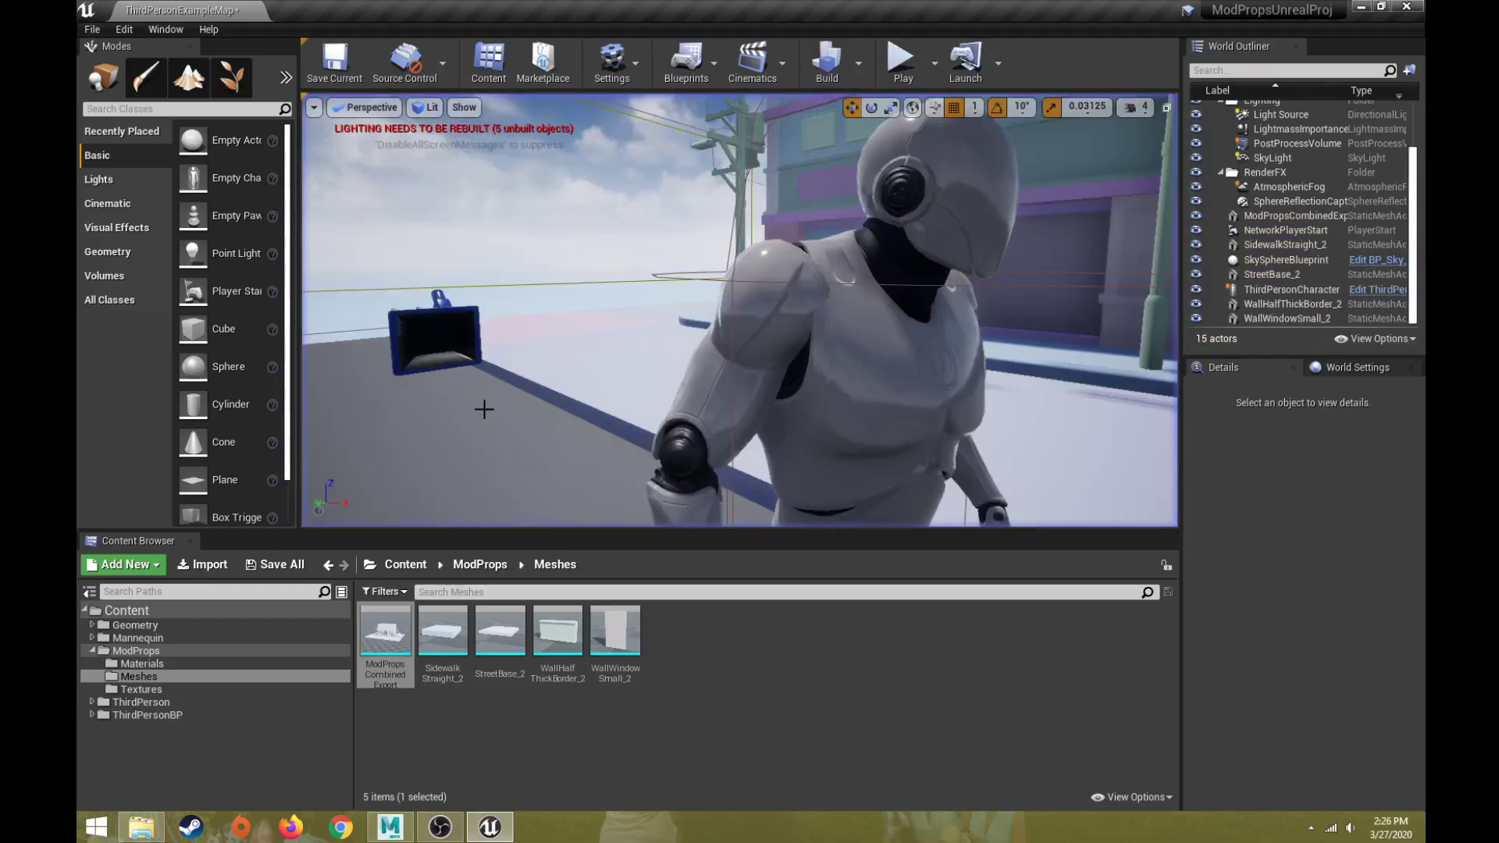
Open the WallHalfThickBorder_2 mesh, display its simple collision, inspect the hull from several angles, and close it.
double_click(578, 632)
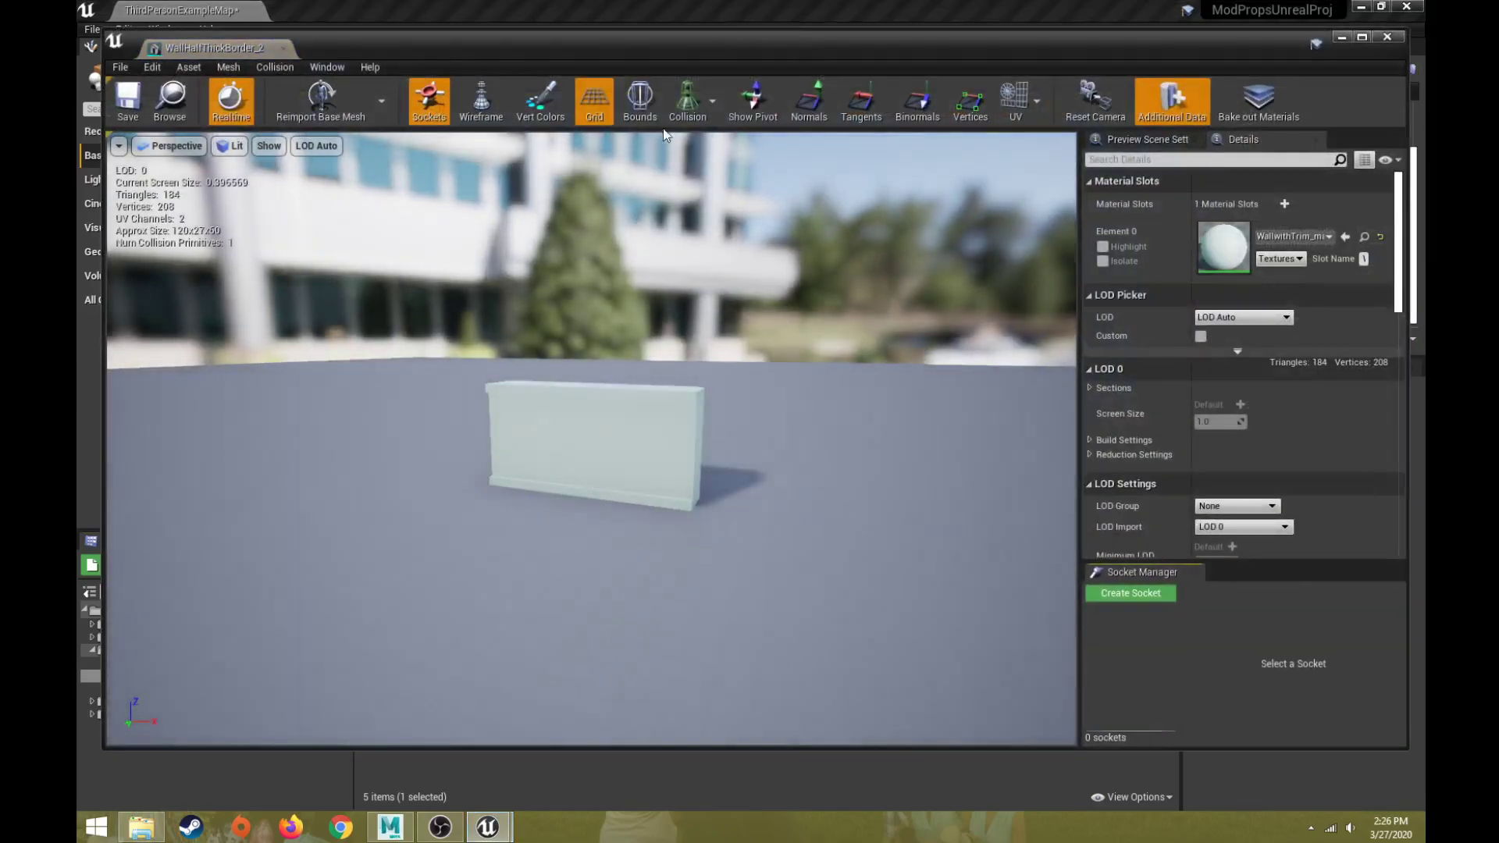
click(712, 100)
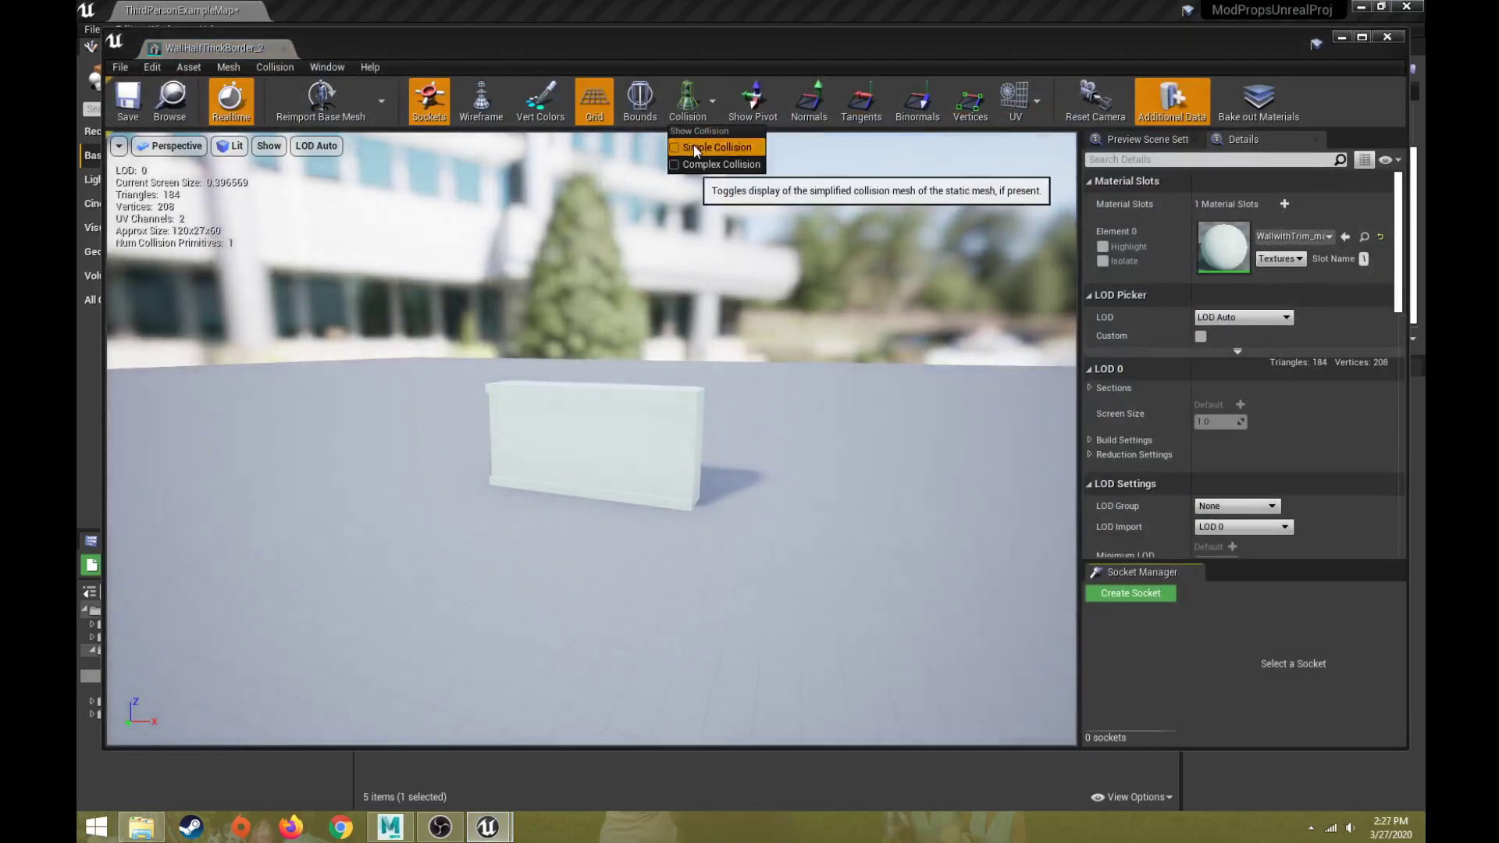
click(693, 144)
right_drag(591, 437, 531, 390)
drag(547, 468, 737, 302)
click(710, 304)
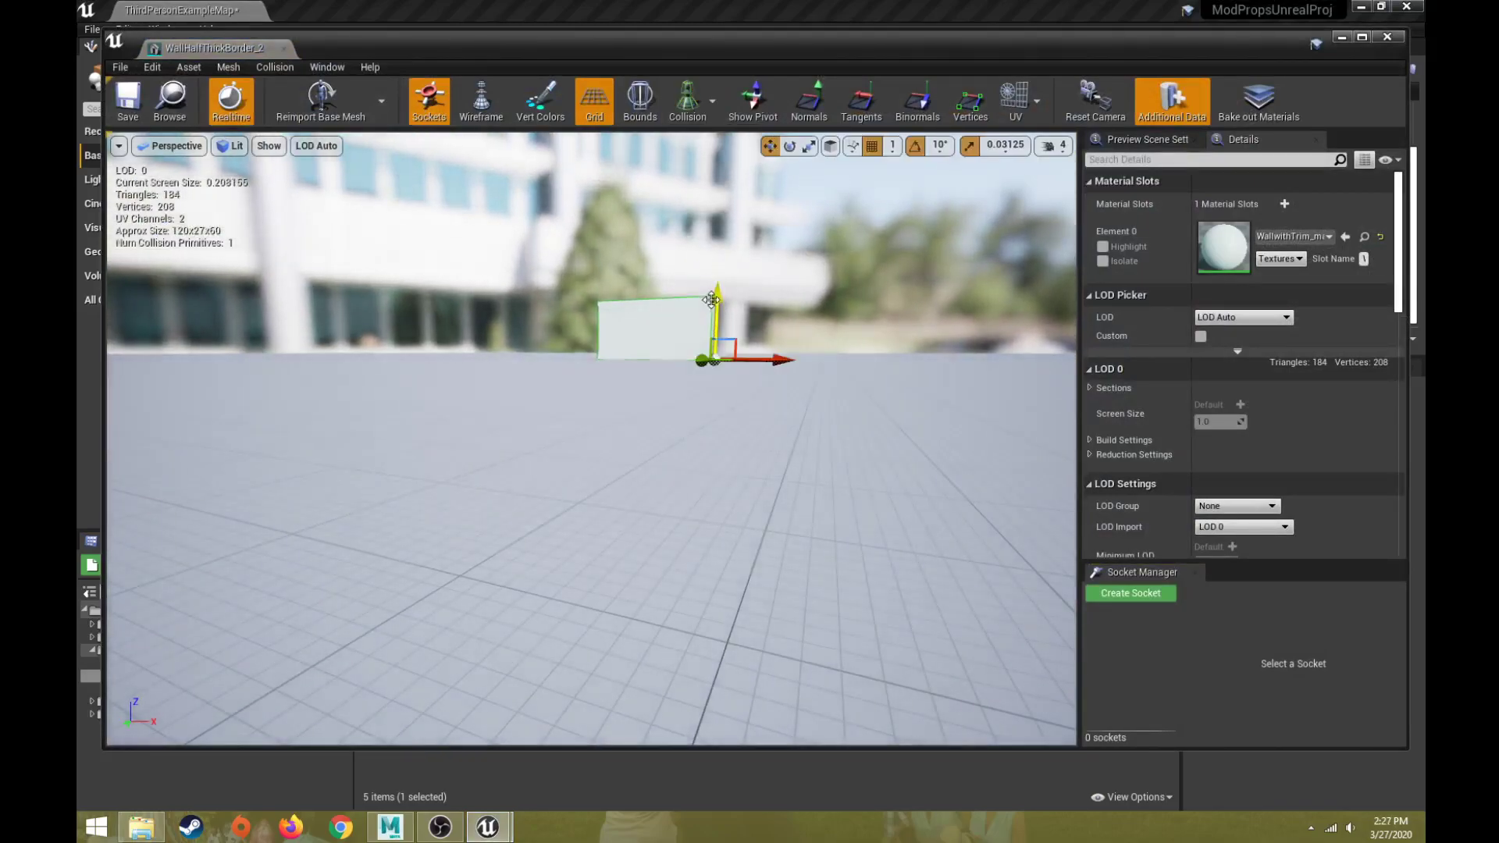
key(f)
alt+drag(715, 321, 460, 328)
scroll(779, 361, down, 5)
scroll(780, 369, up, 1)
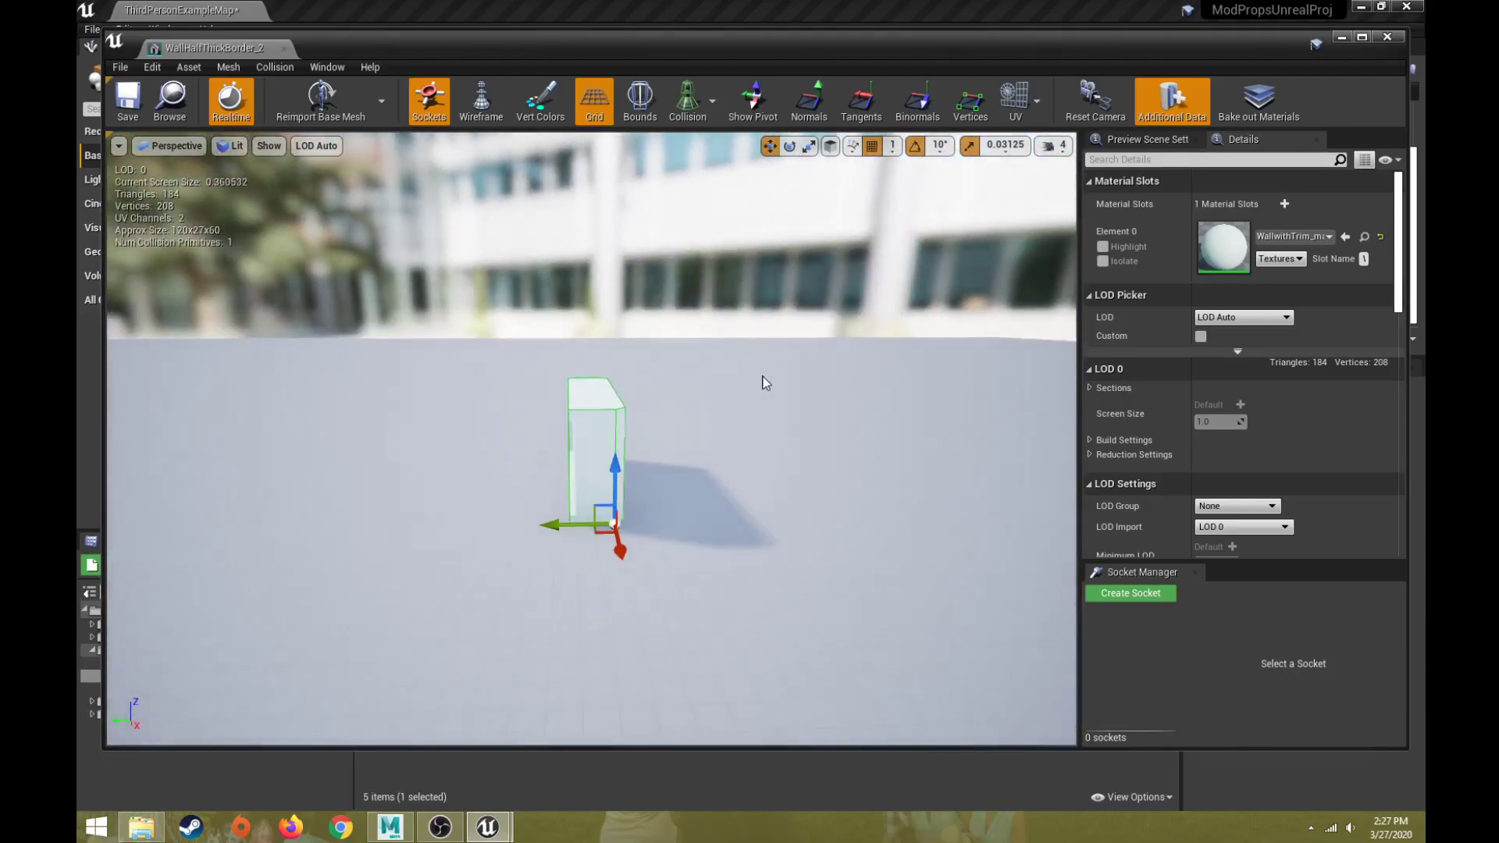
alt+drag(763, 380, 960, 492)
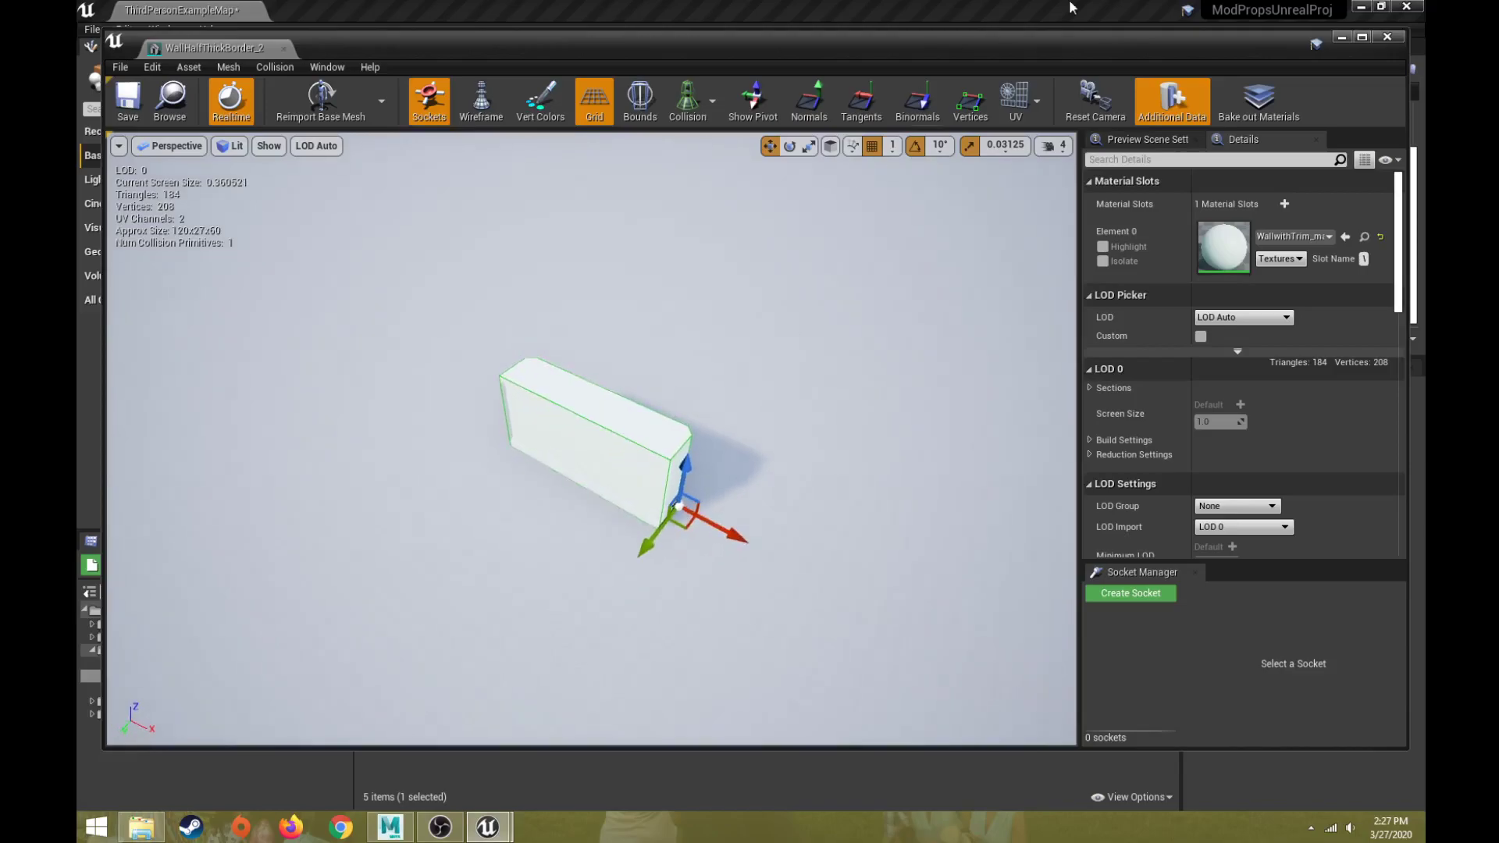
click(1385, 37)
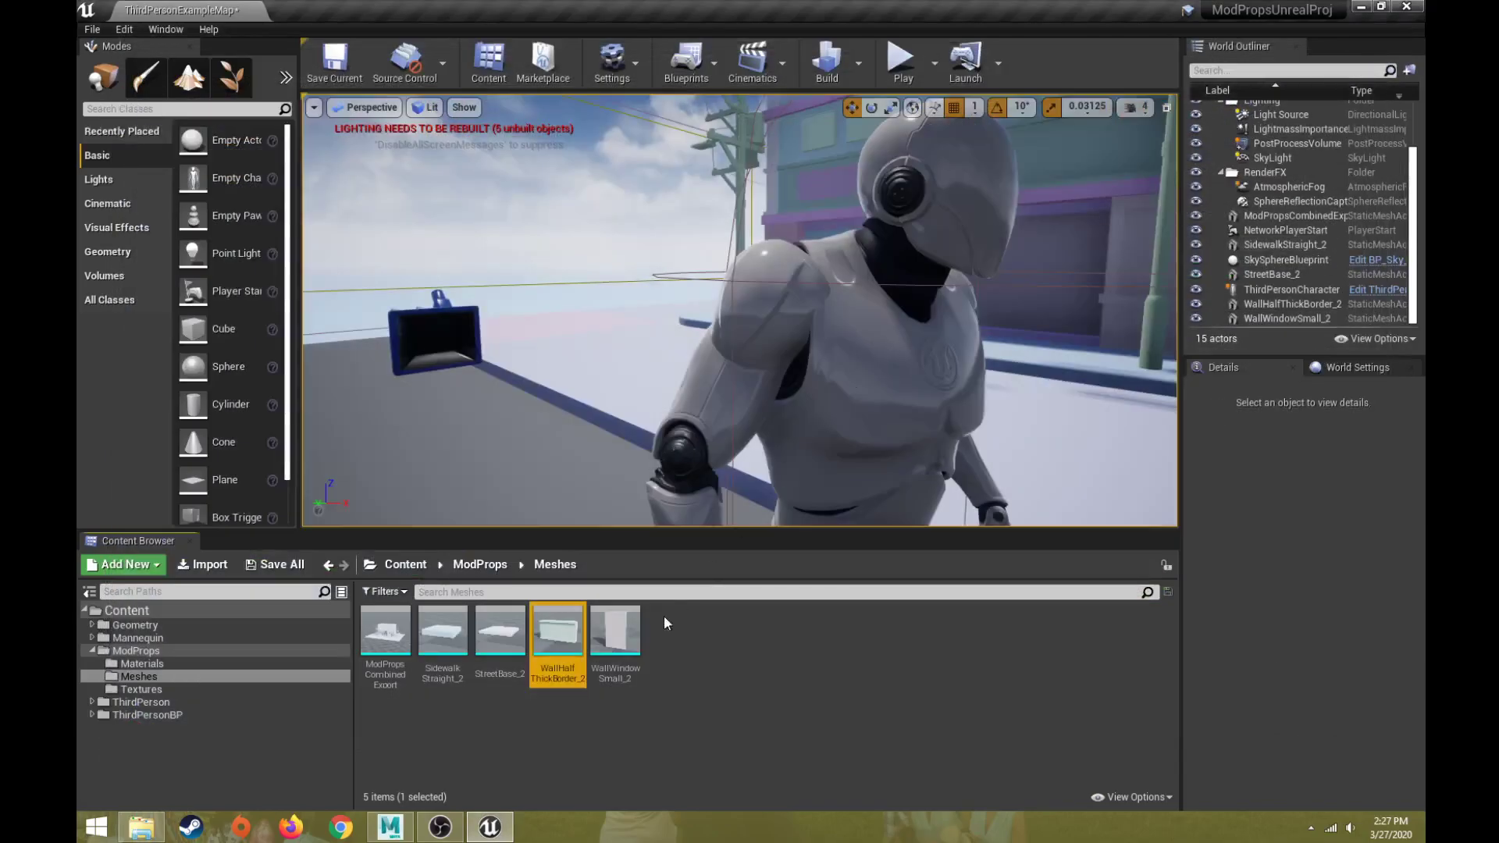
Open the WallWindowSmall_2 mesh, display its simple collision, inspect the hull, and close it.
double_click(615, 631)
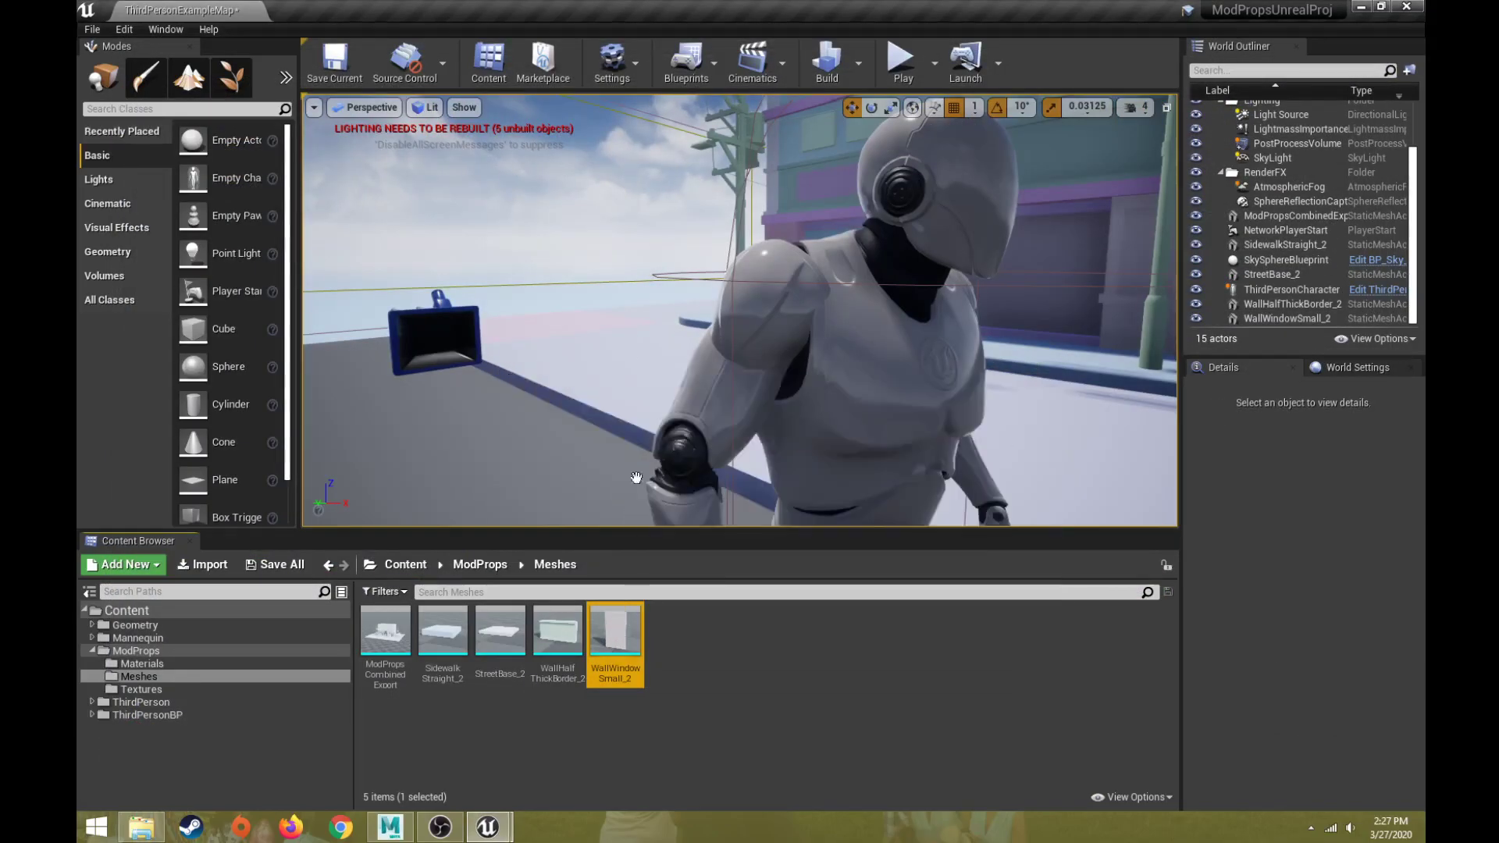
click(712, 102)
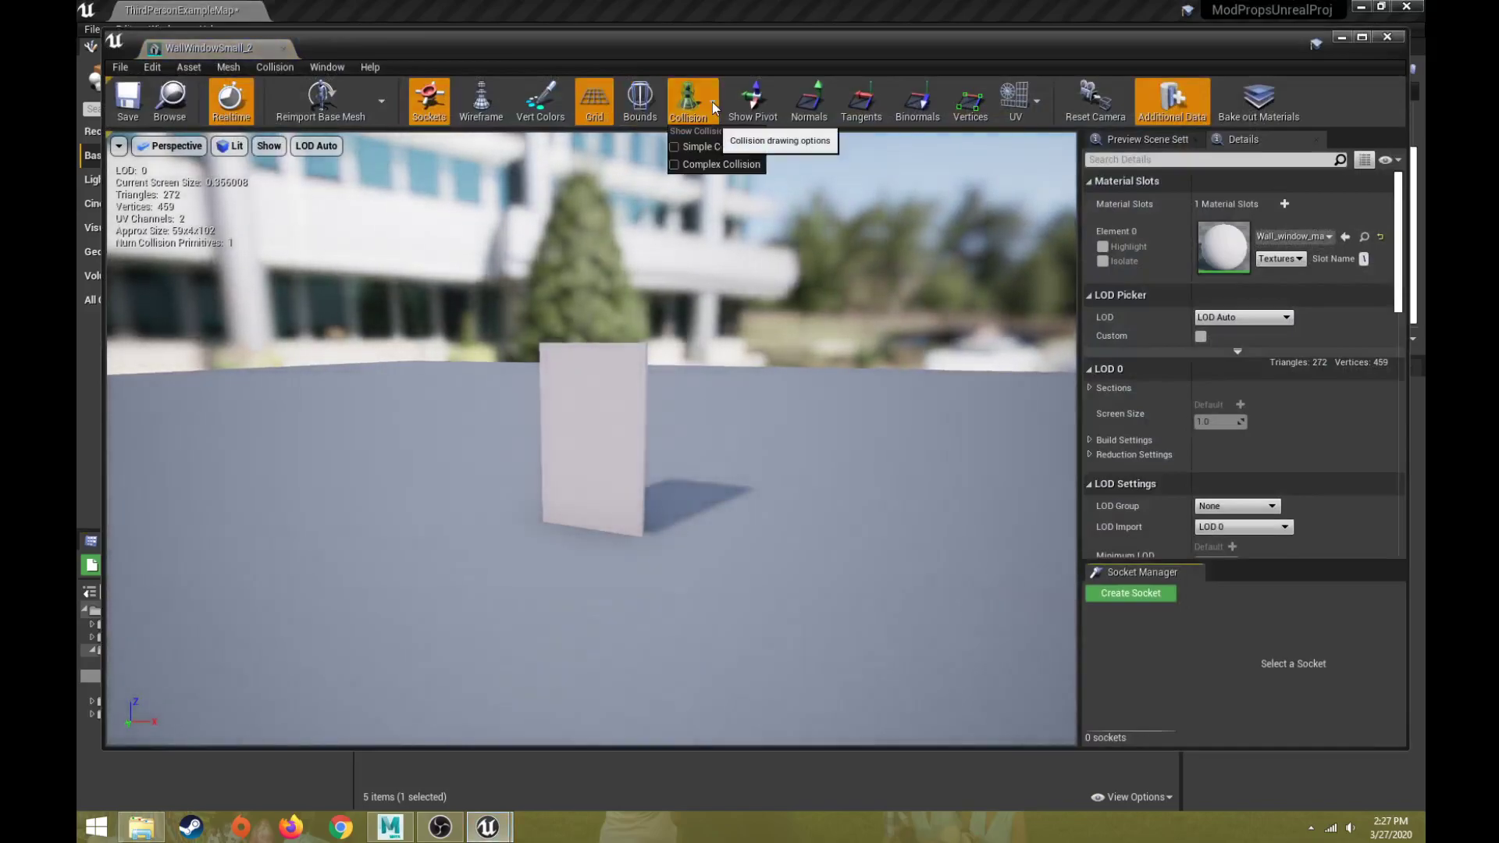
click(692, 142)
alt+drag(743, 341, 657, 388)
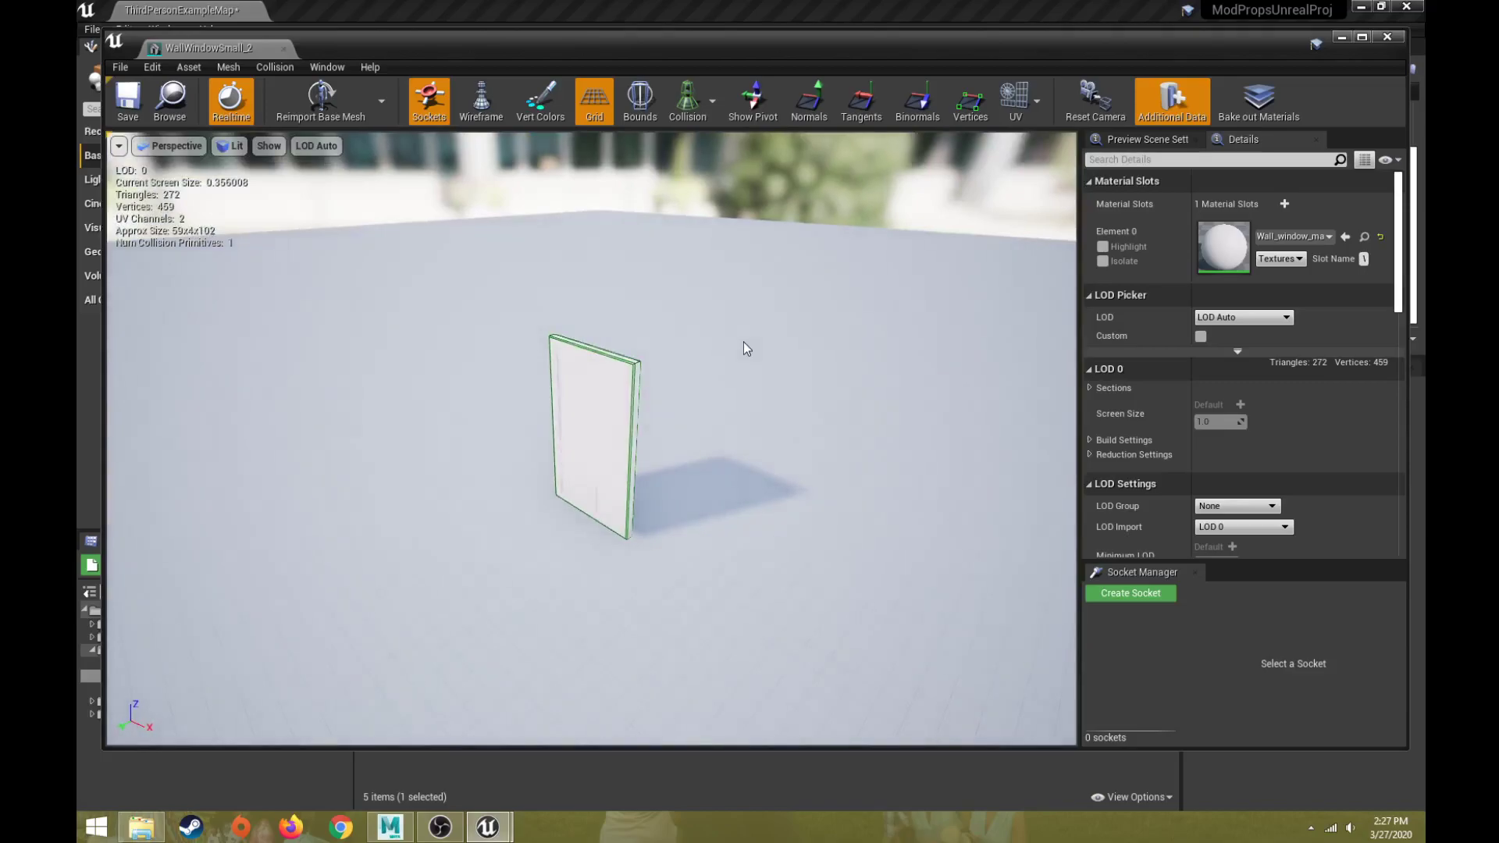
click(1387, 36)
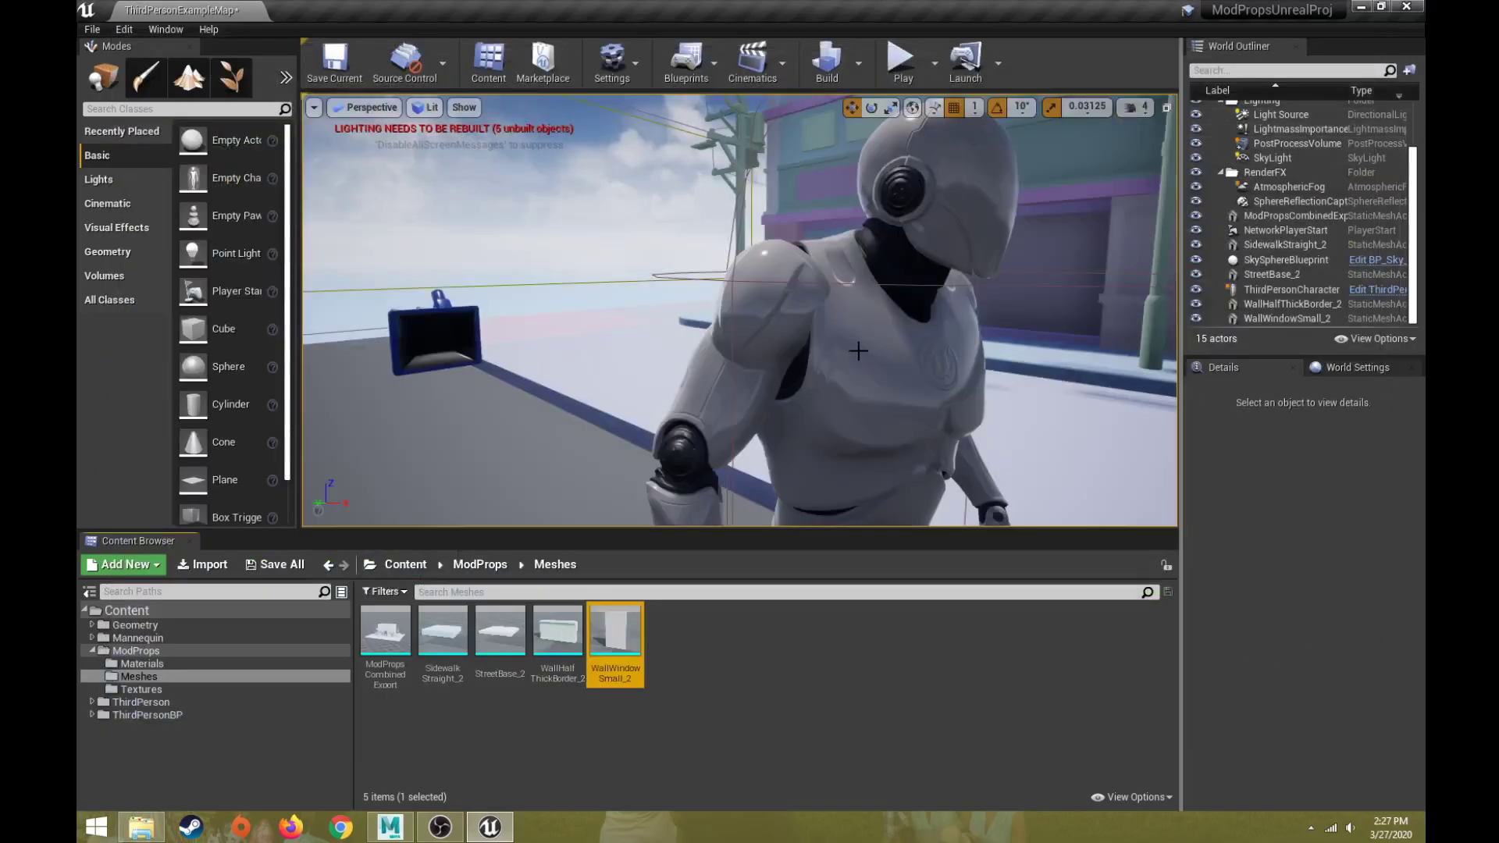
Examine the whole level from a distance and select the combined building mesh.
mouse_move(869, 300)
right_down()
mouse_move(1009, 332)
mouse_move(962, 327)
mouse_move(955, 287)
mouse_move(876, 304)
mouse_move(924, 304)
mouse_move(906, 379)
mouse_move(960, 344)
mouse_move(905, 375)
mouse_move(933, 371)
mouse_move(921, 383)
mouse_move(890, 367)
mouse_move(1007, 390)
mouse_move(937, 367)
mouse_move(862, 304)
right_up()
key(s)
key(d)
key(w)
key(s)
key(a)
key(w)
key(s)
key(a)
key(s)
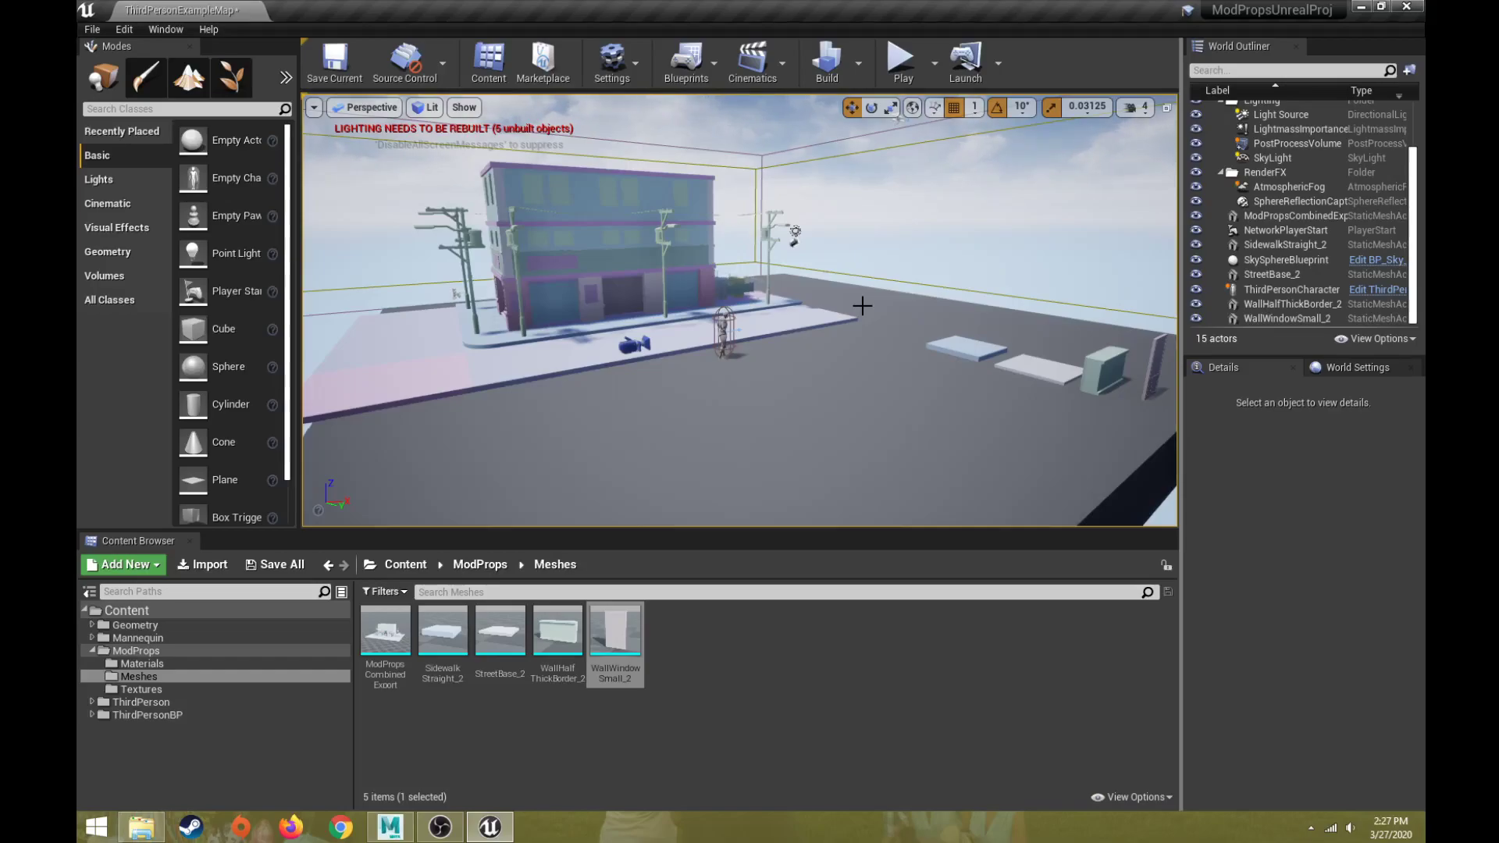
click(593, 286)
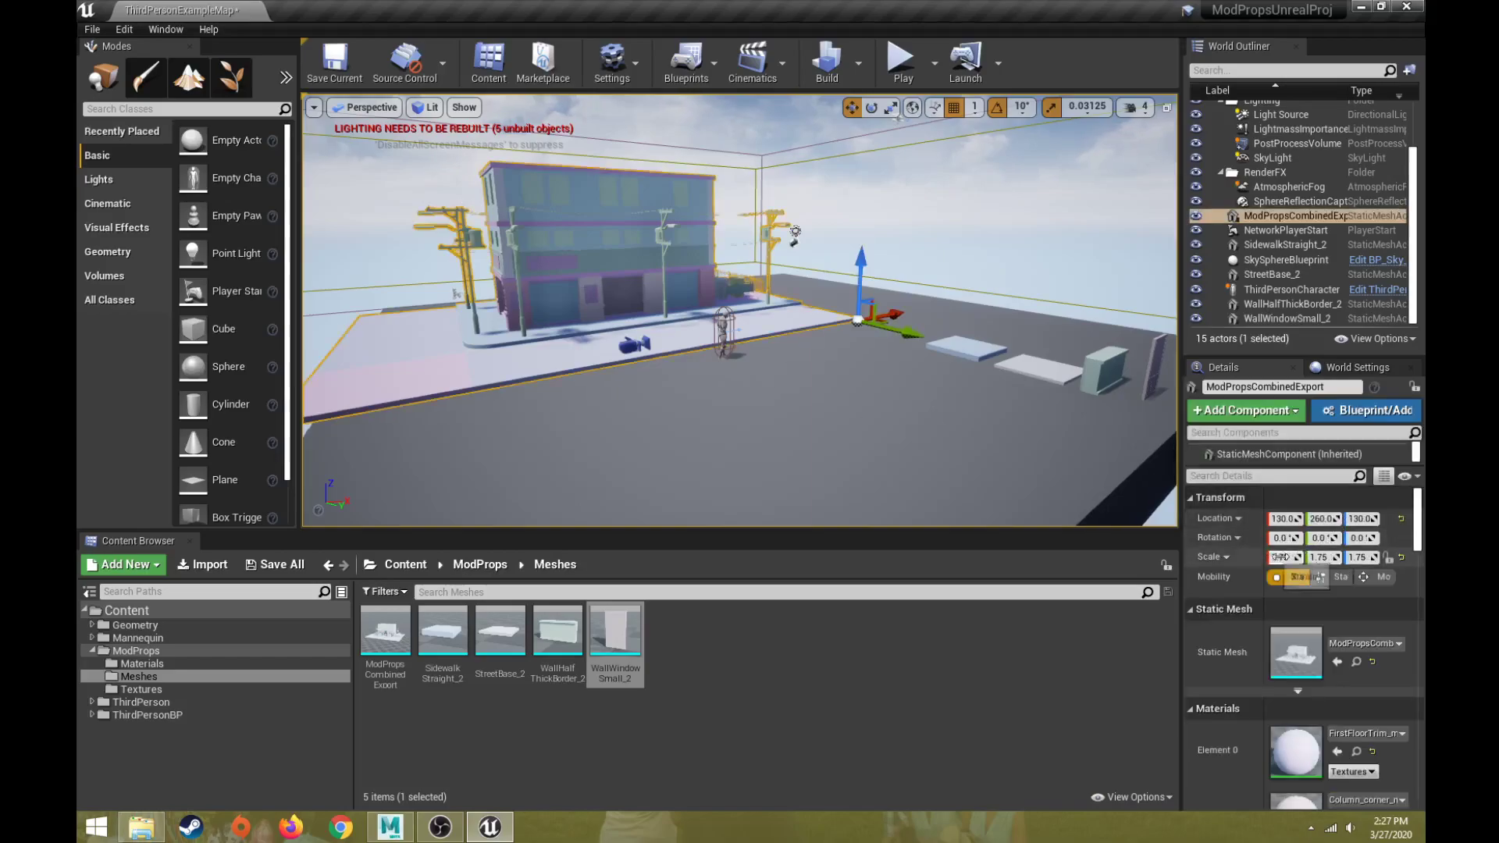